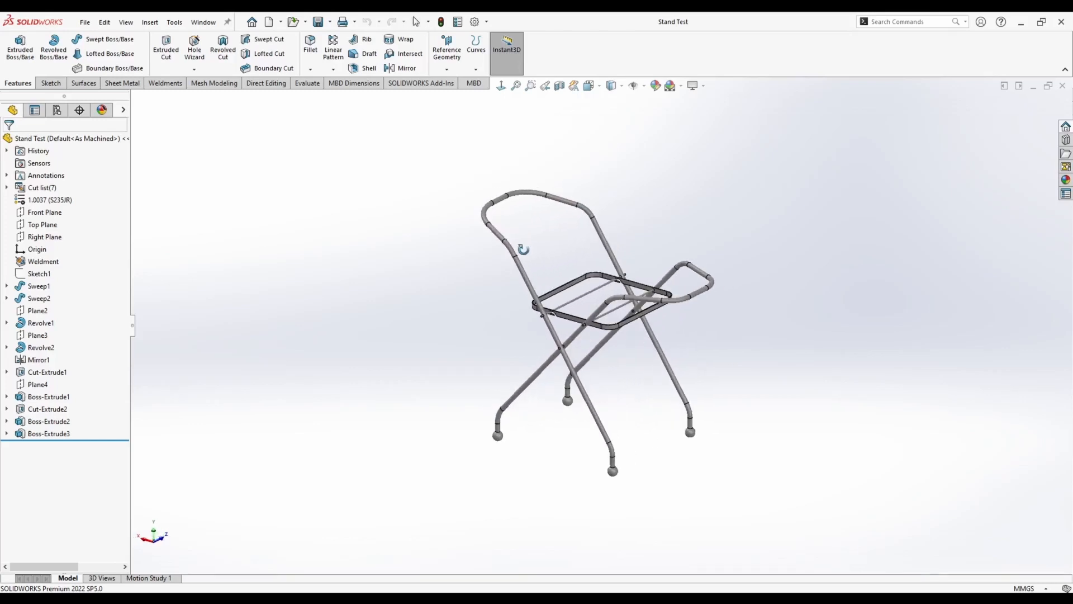
Create a new part document and check its unit system
{"action": "key", "text": "f"}
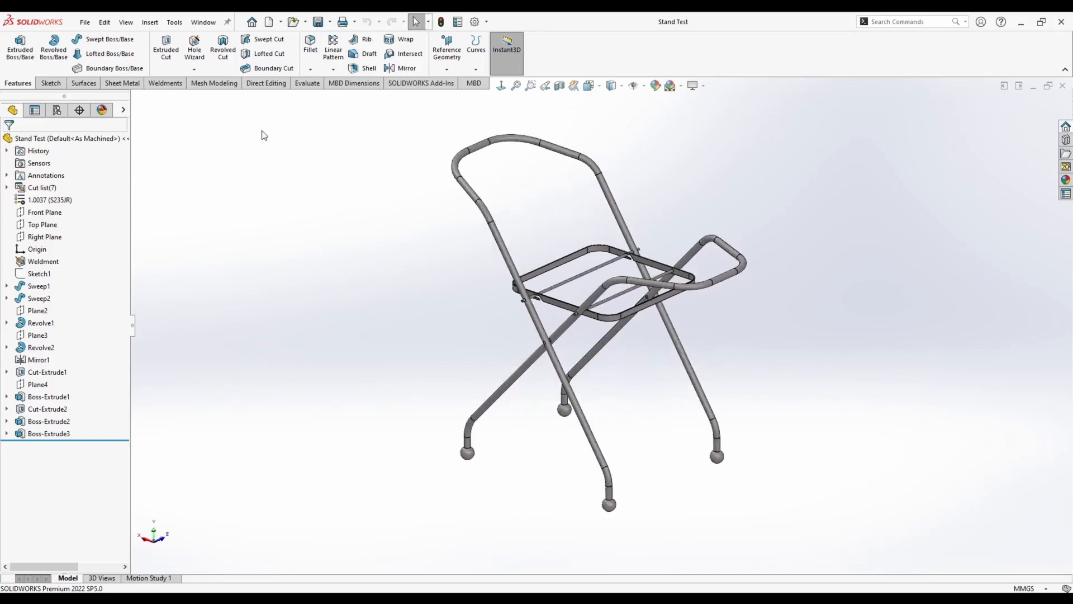
{"action": "left_click", "coordinate": [270, 23]}
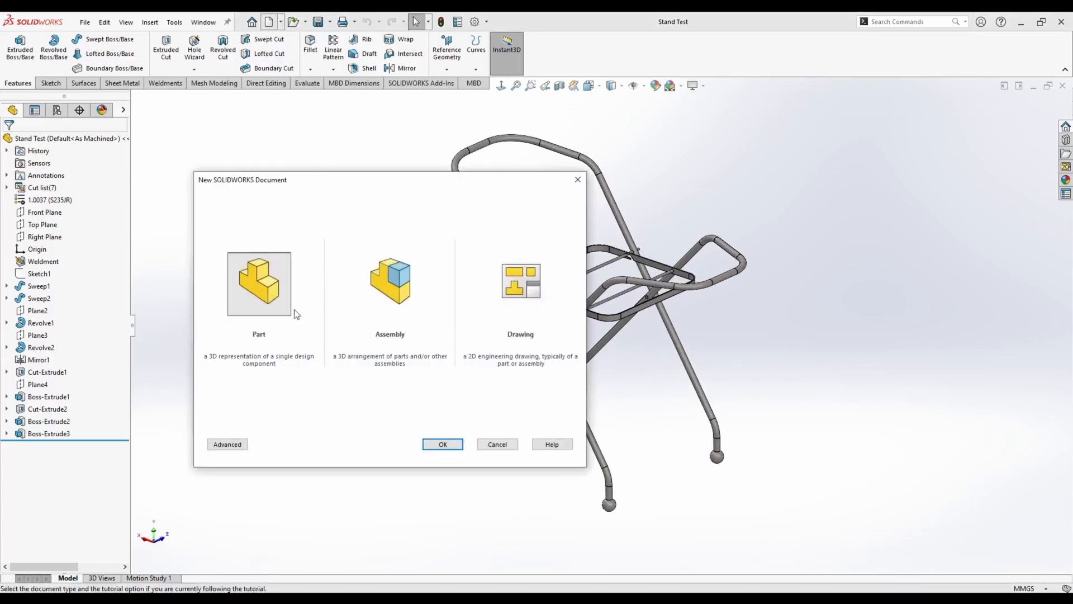
{"action": "left_click", "coordinate": [439, 443]}
{"action": "left_click", "coordinate": [1024, 588]}
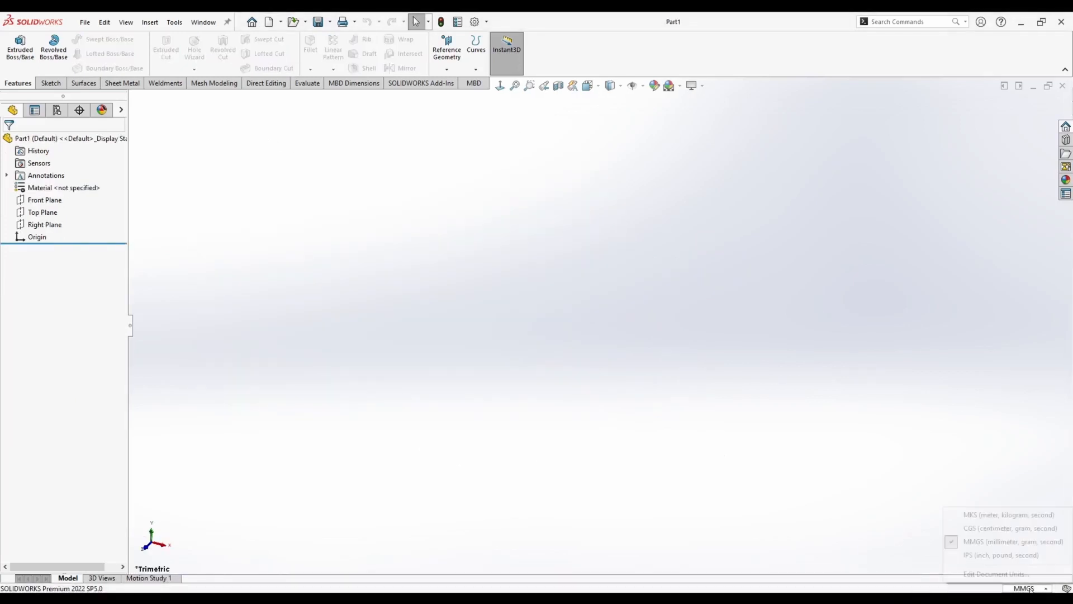
{"action": "left_click", "coordinate": [740, 465]}
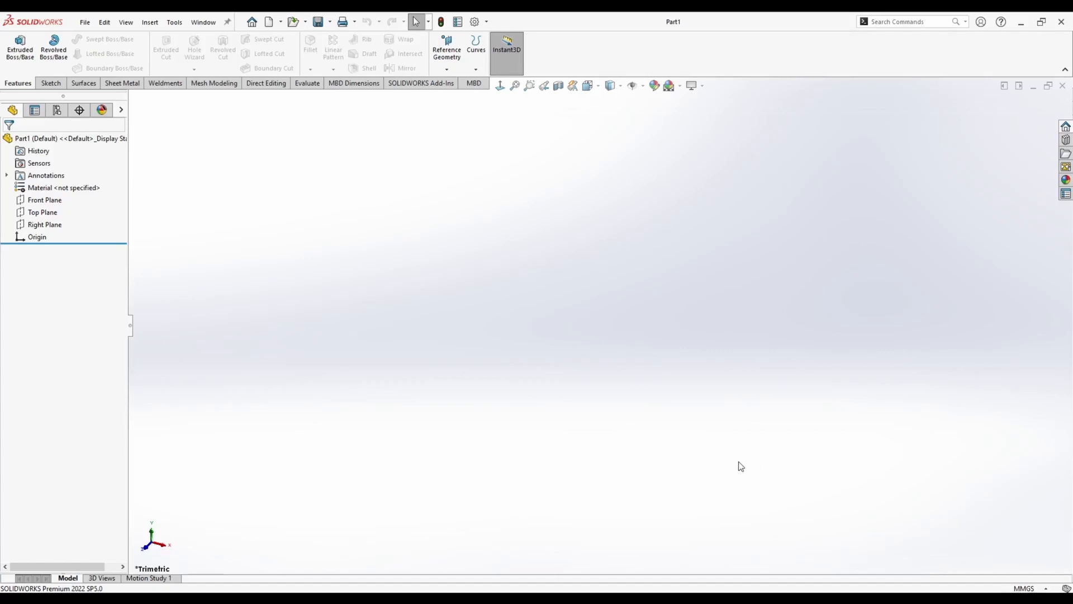
Sketch a center rectangle 600 mm wide and 450 mm high at the origin on the Top Plane, and space its dimensions outward
{"action": "right_click", "coordinate": [41, 216]}
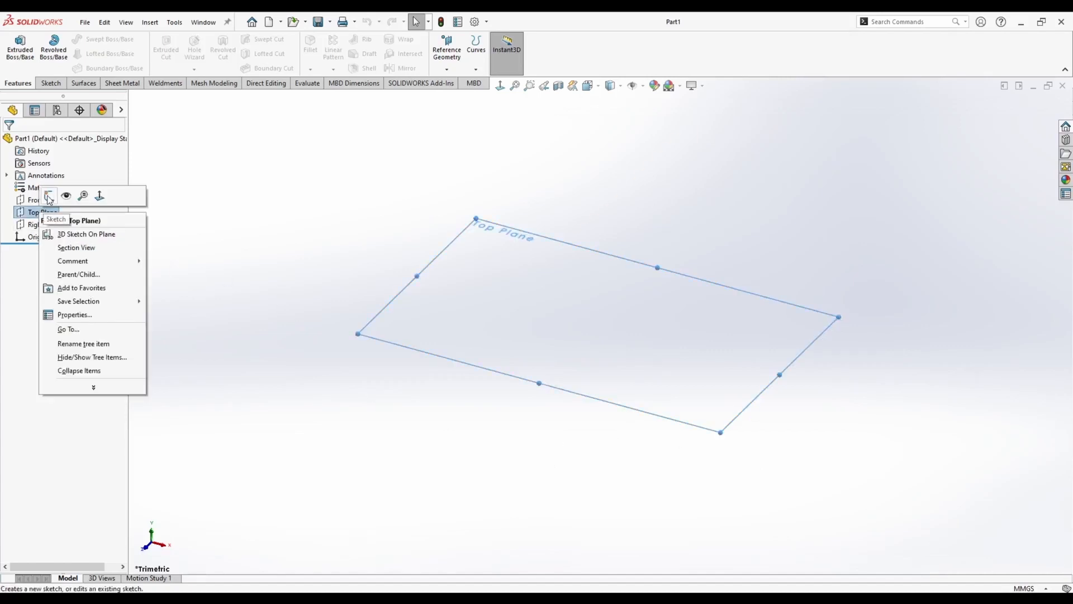
{"action": "left_click", "coordinate": [49, 196]}
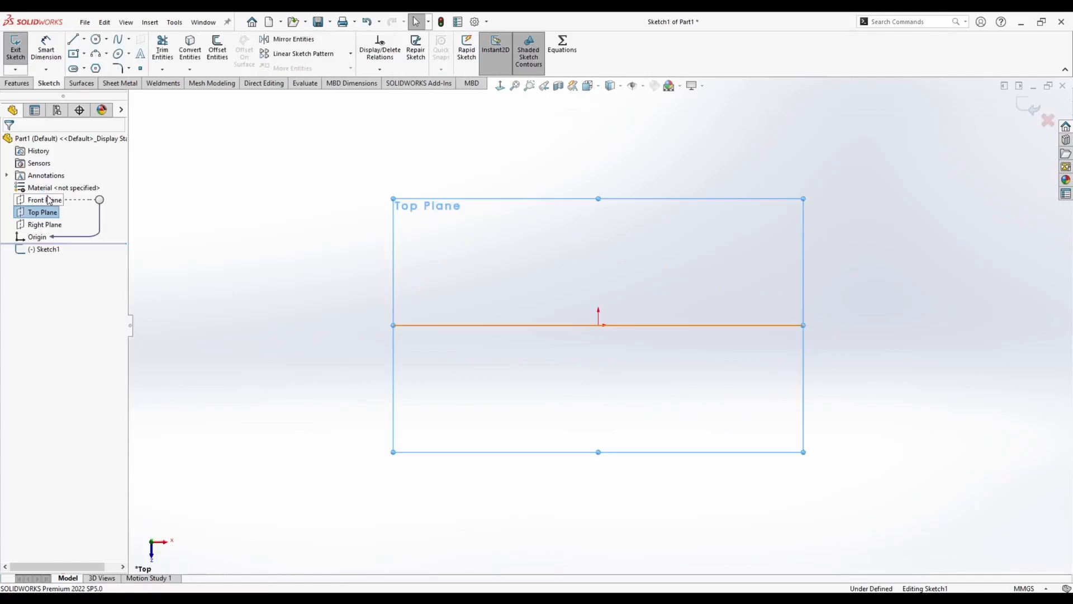
{"action": "left_click", "coordinate": [74, 54]}
{"action": "left_click", "coordinate": [599, 324]}
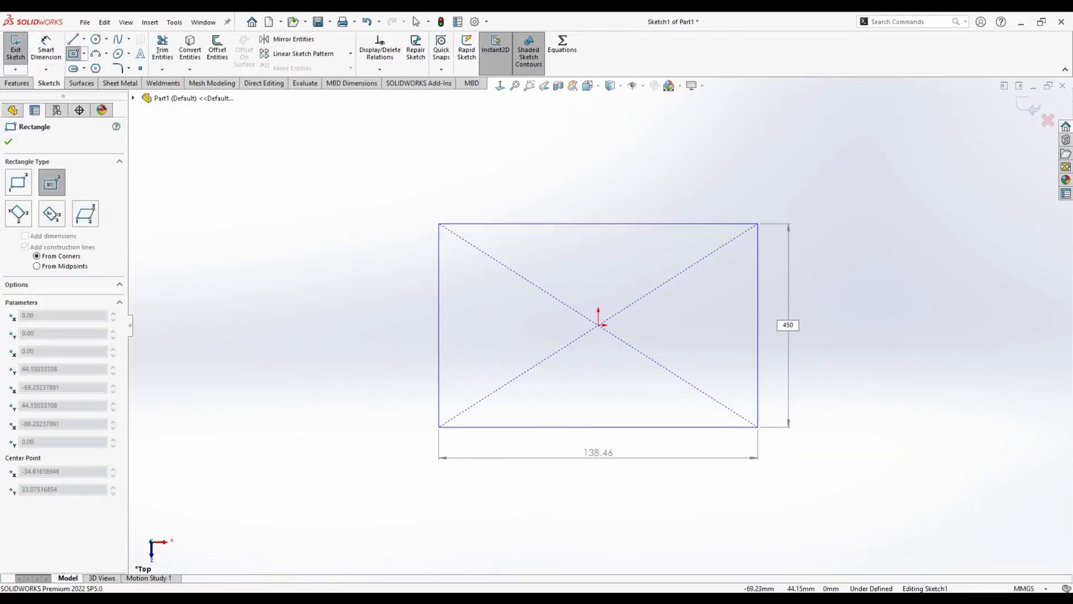
{"action": "key", "text": "Return"}
{"action": "type", "text": "600"}
{"action": "key", "text": "Return"}
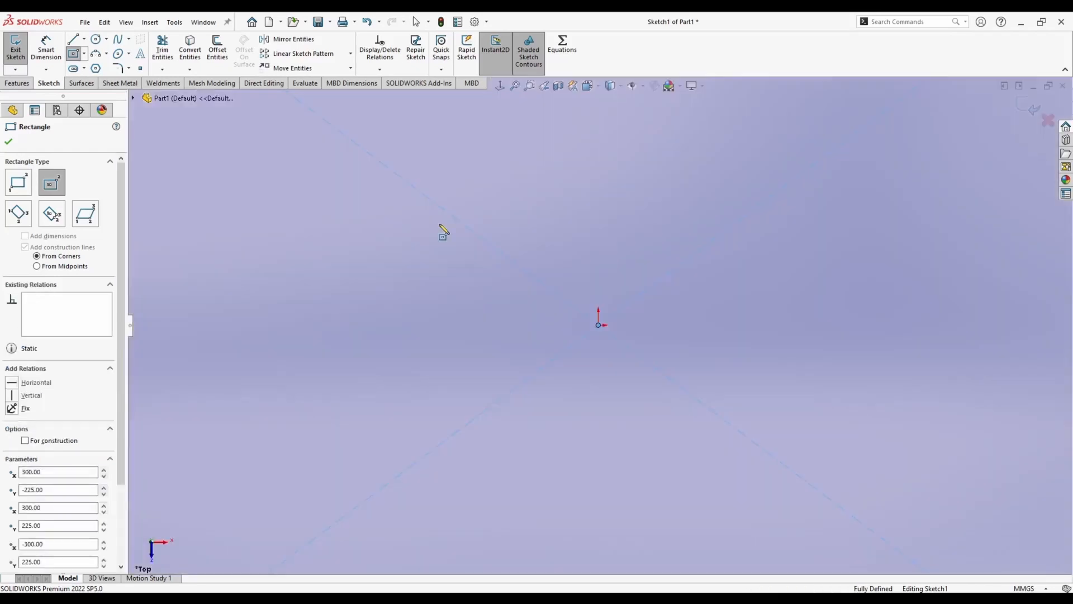
{"action": "key", "text": "Escape"}
{"action": "key", "text": "f"}
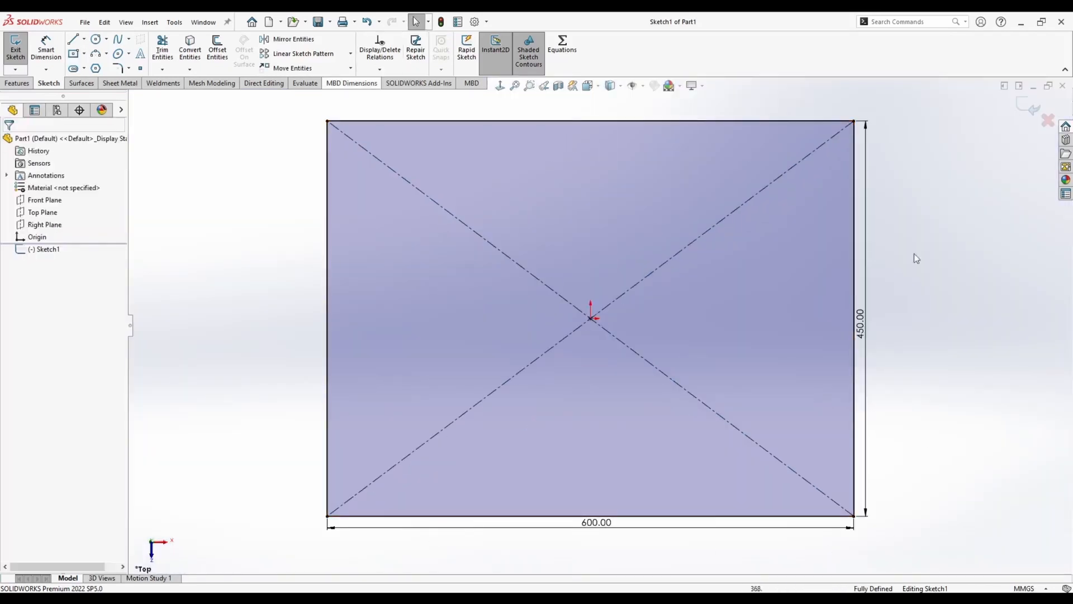
{"action": "left_click_drag", "start_coordinate": [861, 324], "coordinate": [908, 323]}
{"action": "left_click_drag", "start_coordinate": [597, 523], "coordinate": [593, 543]}
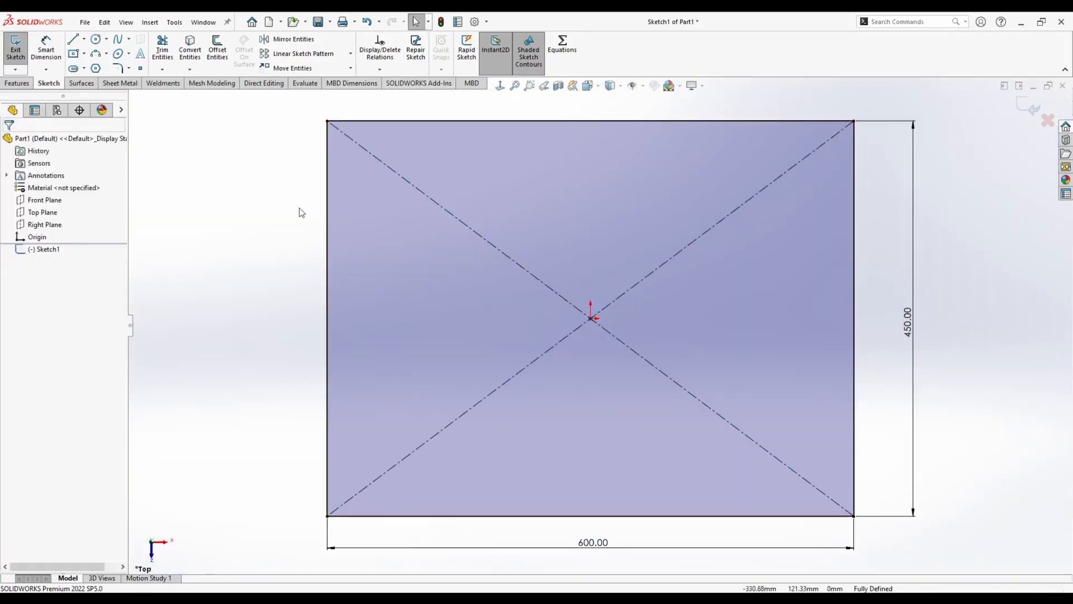
Convert all four sides of the rectangle to construction lines
{"action": "left_click", "coordinate": [849, 340]}
{"action": "left_click", "coordinate": [738, 122], "text": "ctrl"}
{"action": "left_click", "coordinate": [327, 178], "text": "ctrl"}
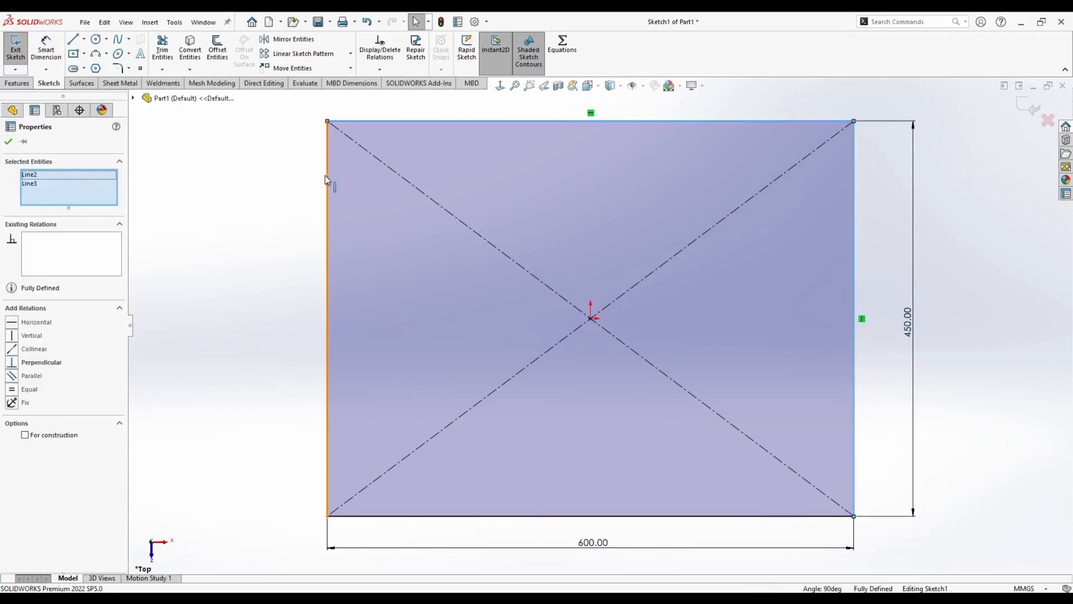
{"action": "left_click", "coordinate": [561, 516], "text": "ctrl"}
{"action": "left_click", "coordinate": [595, 484]}
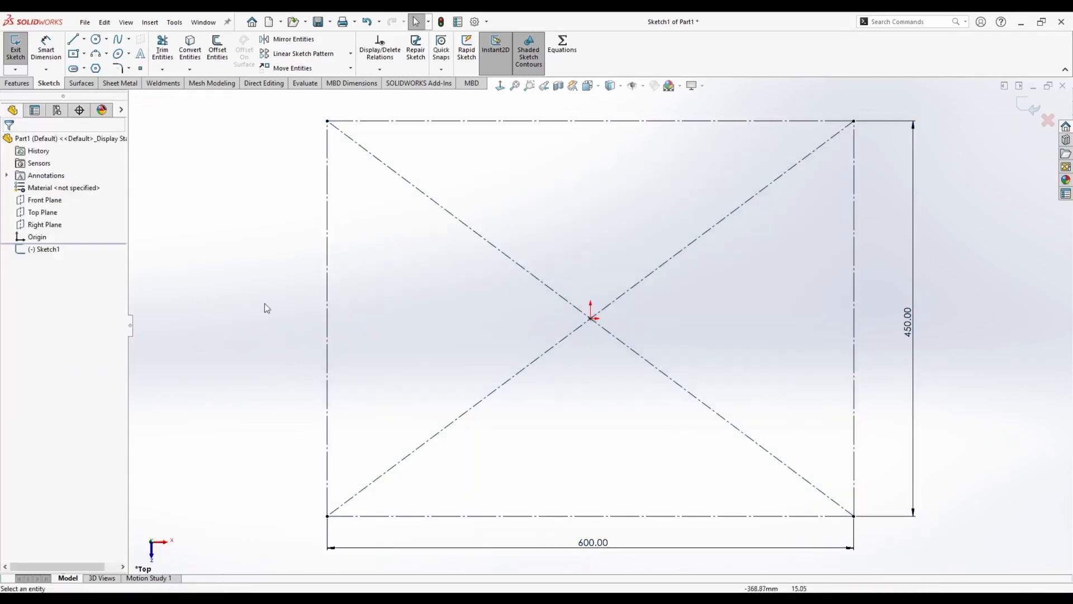
Draw a horizontal centerline through the origin between the midpoints of the rectangle's left and right sides
{"action": "left_click", "coordinate": [84, 39]}
{"action": "left_click", "coordinate": [101, 66]}
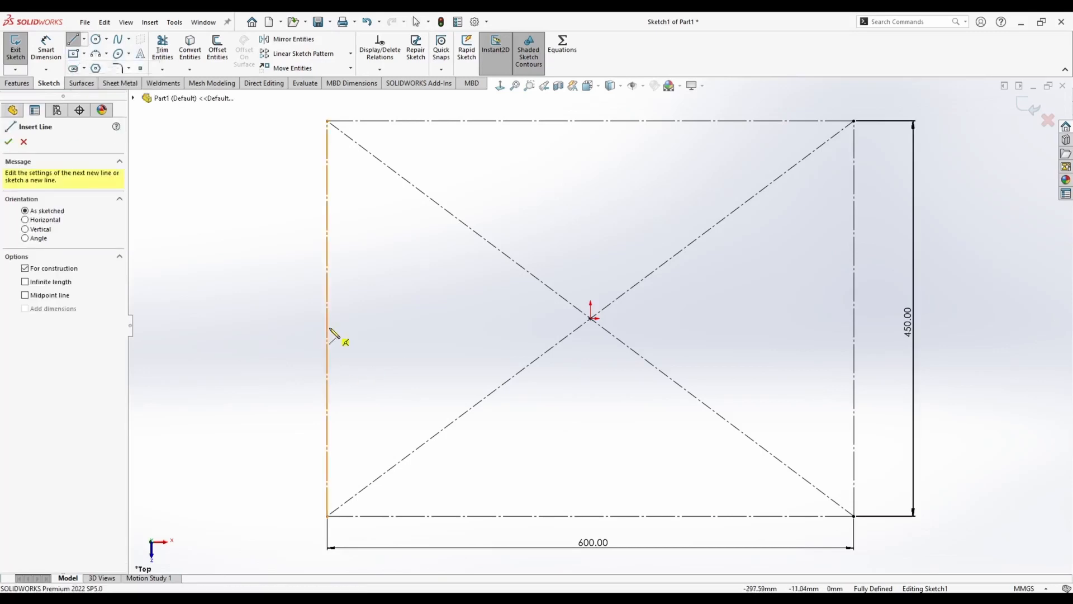
{"action": "left_click", "coordinate": [853, 318]}
{"action": "key", "text": "Escape"}
Place two sketch points on the rectangle's left side, one on each side of the horizontal centerline
{"action": "mouse_move", "coordinate": [487, 307]}
{"action": "middle_mouse_down"}
{"action": "mouse_move", "coordinate": [487, 230]}
{"action": "mouse_move", "coordinate": [469, 254]}
{"action": "middle_mouse_up"}
{"action": "left_click", "coordinate": [141, 68]}
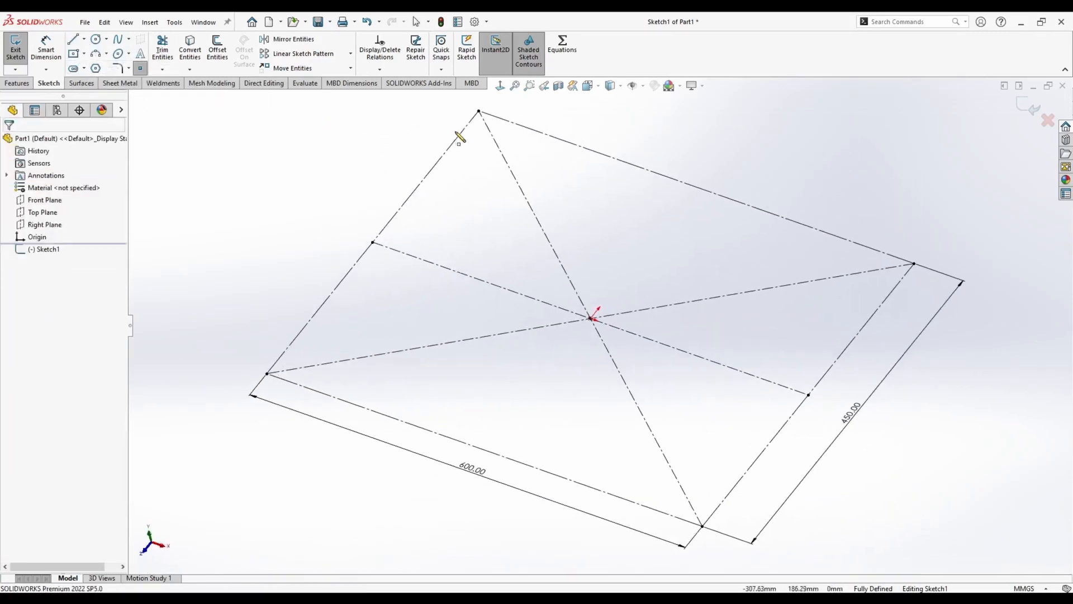
{"action": "left_click", "coordinate": [462, 131]}
{"action": "left_click", "coordinate": [299, 334]}
{"action": "key", "text": "Escape"}
Make the two points on the left side symmetric about the horizontal centerline
{"action": "left_click", "coordinate": [298, 333]}
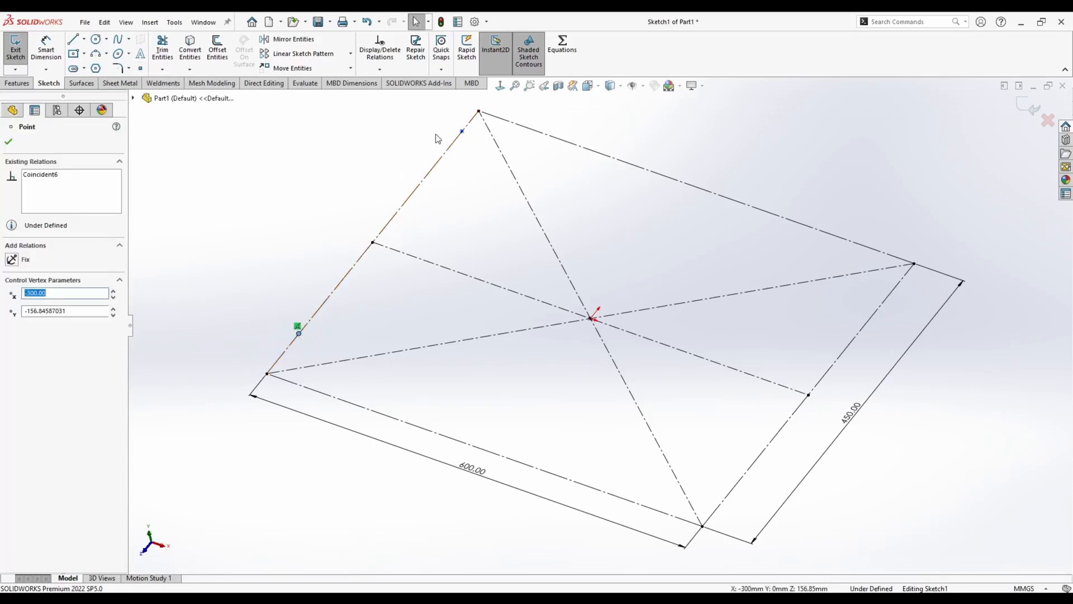
{"action": "left_click", "coordinate": [462, 131], "text": "ctrl"}
{"action": "left_click", "coordinate": [425, 261], "text": "ctrl"}
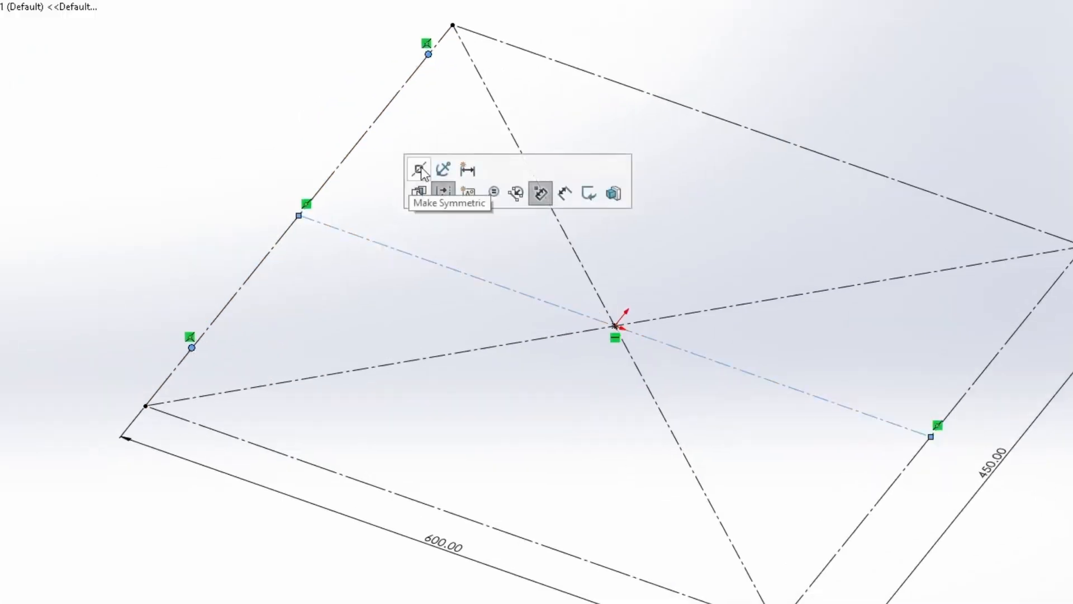
{"action": "left_click", "coordinate": [421, 171]}
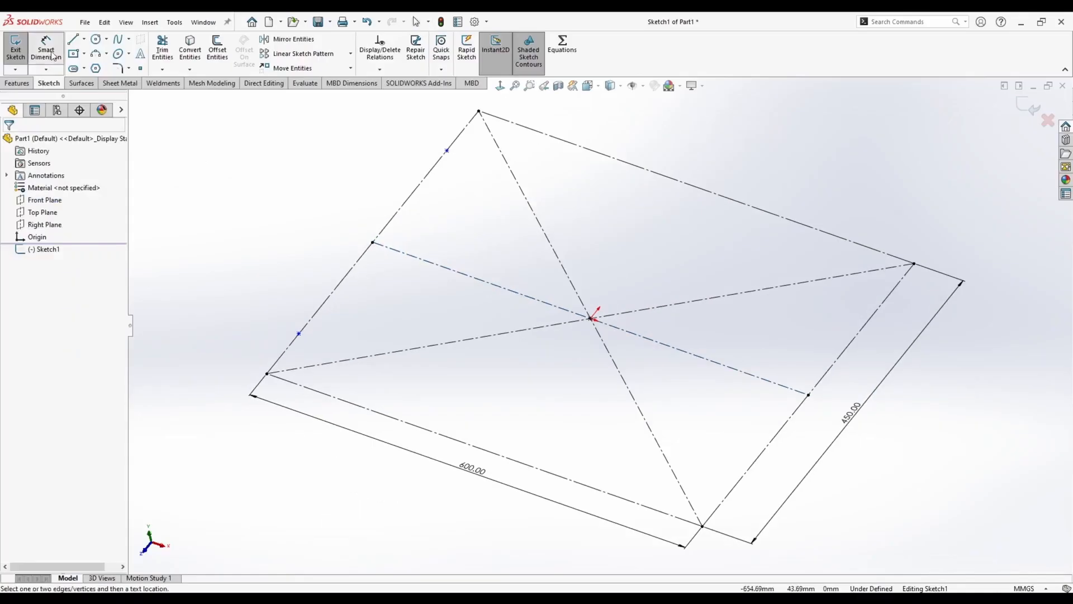
Dimension the distance between the two symmetric points at 450 mm
{"action": "key", "text": "d"}
{"action": "left_click", "coordinate": [298, 333]}
{"action": "left_click", "coordinate": [446, 150]}
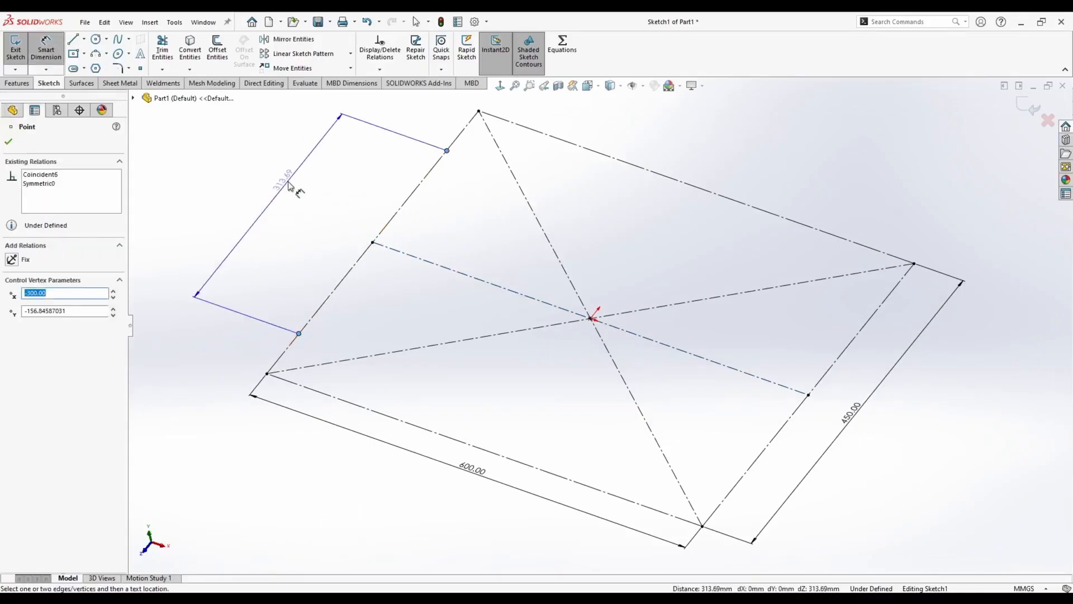
{"action": "left_click", "coordinate": [291, 181]}
{"action": "type", "text": "450"}
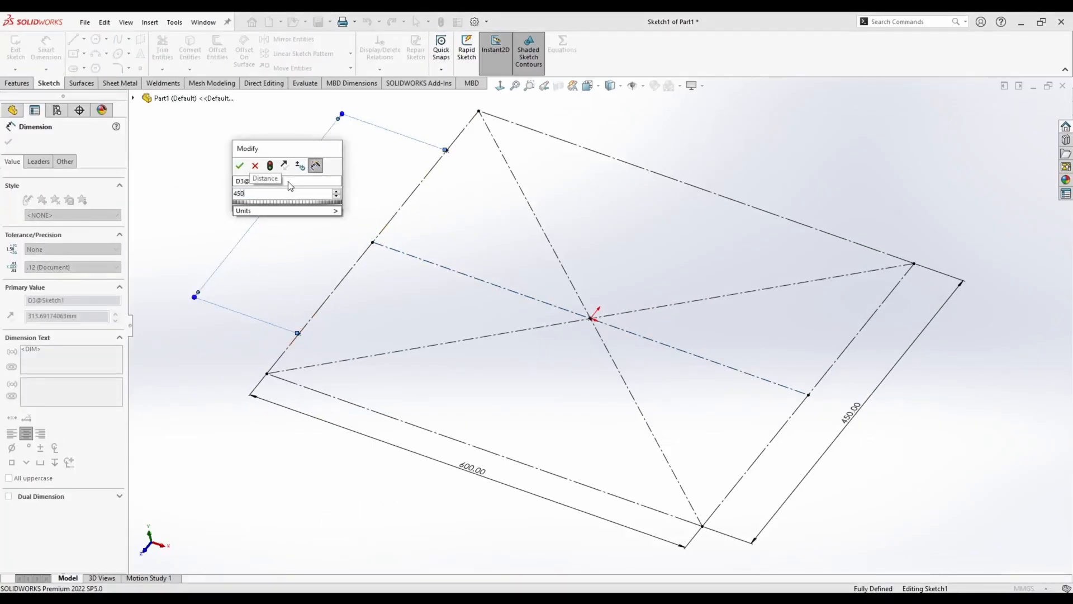
{"action": "key", "text": "Return"}
Set the length of the rectangle's right side to 500 mm
{"action": "left_click", "coordinate": [827, 373]}
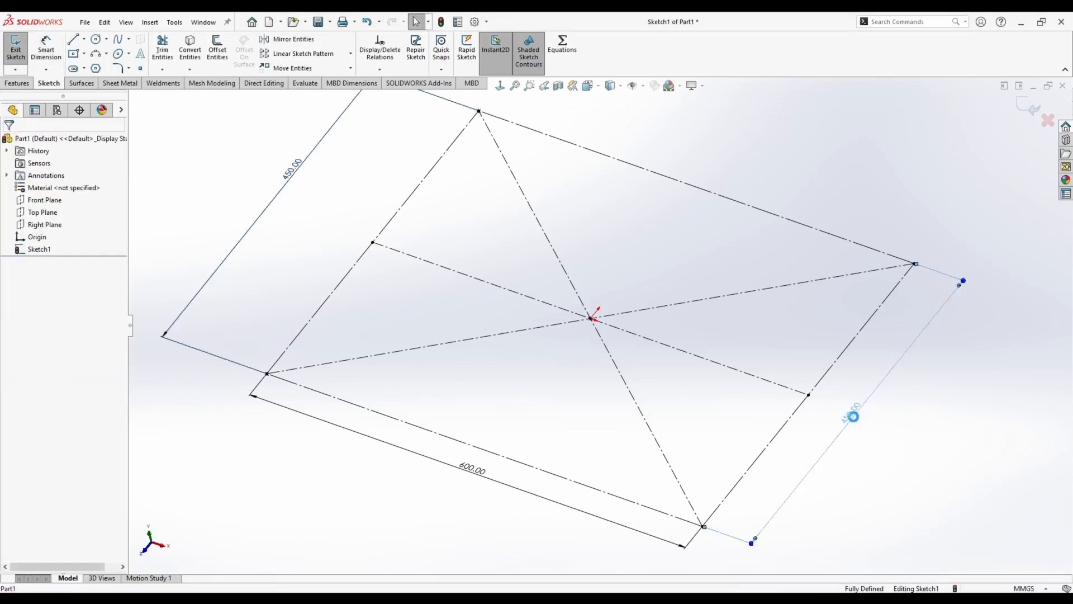
{"action": "left_click", "coordinate": [853, 415]}
{"action": "type", "text": "500"}
{"action": "key", "text": "Return"}
{"action": "key", "text": "Escape"}
{"action": "scroll", "coordinate": [290, 189], "scroll_direction": "up", "scroll_amount": 2}
{"action": "left_click", "coordinate": [290, 189]}
{"action": "mouse_move", "coordinate": [542, 274]}
{"action": "middle_mouse_down"}
{"action": "mouse_move", "coordinate": [534, 237]}
{"action": "mouse_move", "coordinate": [513, 265]}
{"action": "middle_mouse_up"}
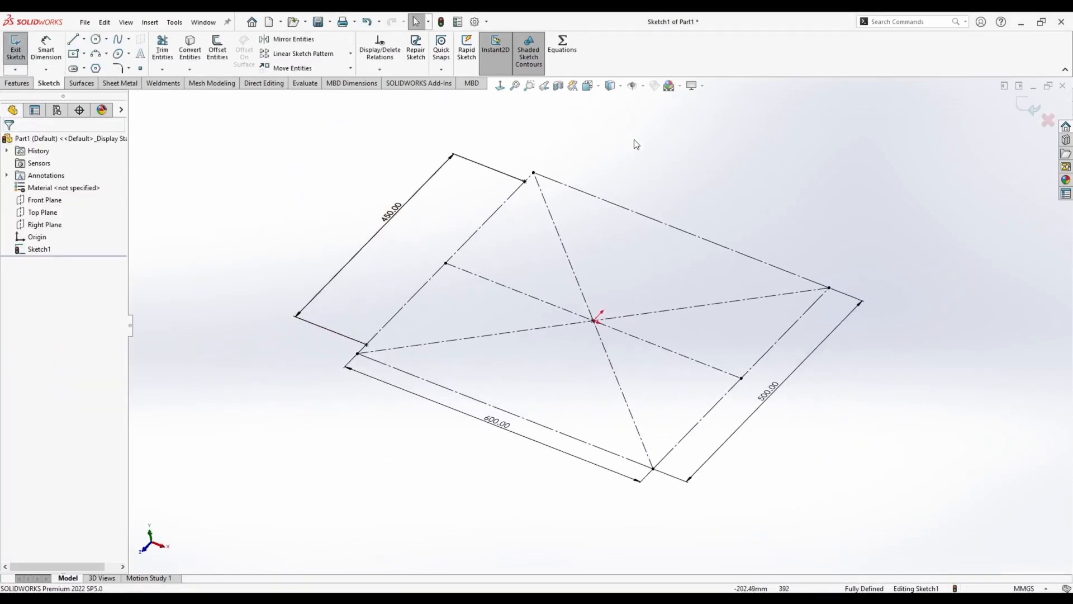
Change the scene to a plain white background and exit the base sketch
{"action": "left_click", "coordinate": [681, 87]}
{"action": "left_click", "coordinate": [687, 116]}
{"action": "middle_click_drag", "start_coordinate": [316, 225], "coordinate": [316, 219]}
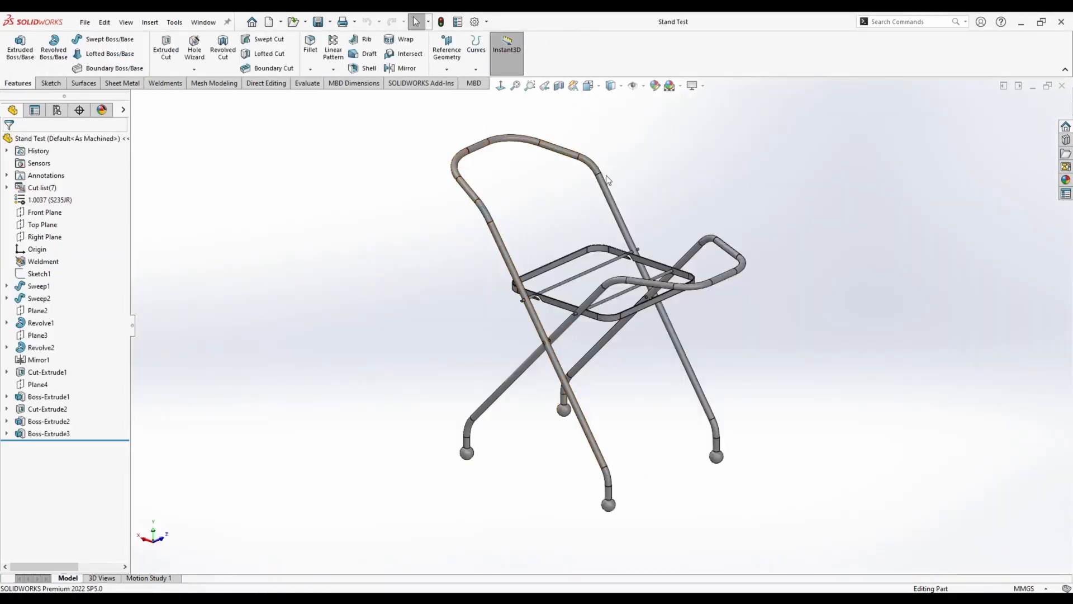
Examine the tubular frame of the Stand Test part, and return to the new part
{"action": "middle_click_drag", "start_coordinate": [595, 393], "coordinate": [547, 368]}
{"action": "middle_click_drag", "start_coordinate": [622, 170], "coordinate": [393, 283]}
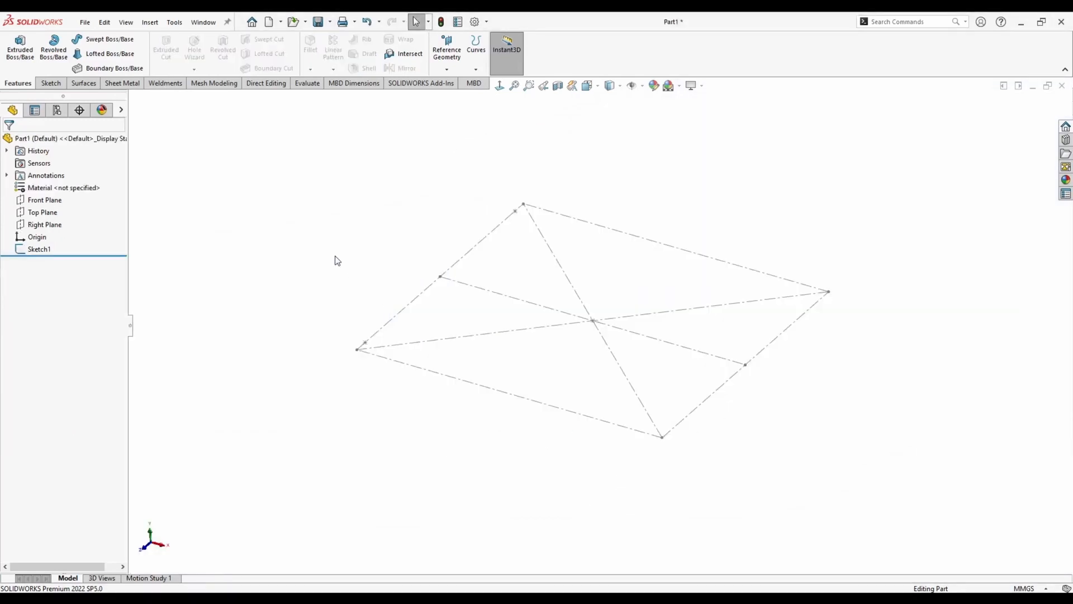
{"action": "mouse_move", "coordinate": [337, 260]}
{"action": "middle_mouse_down"}
{"action": "mouse_move", "coordinate": [333, 285]}
{"action": "mouse_move", "coordinate": [241, 248]}
{"action": "middle_mouse_up"}
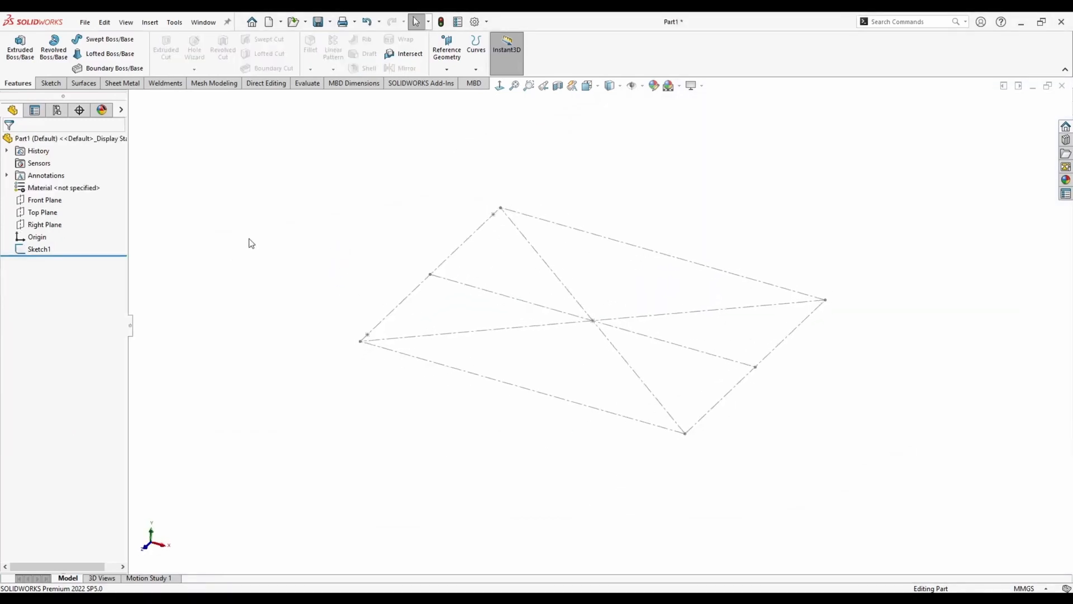
Start a new 3D sketch above the base rectangle sketch
{"action": "left_click", "coordinate": [51, 83]}
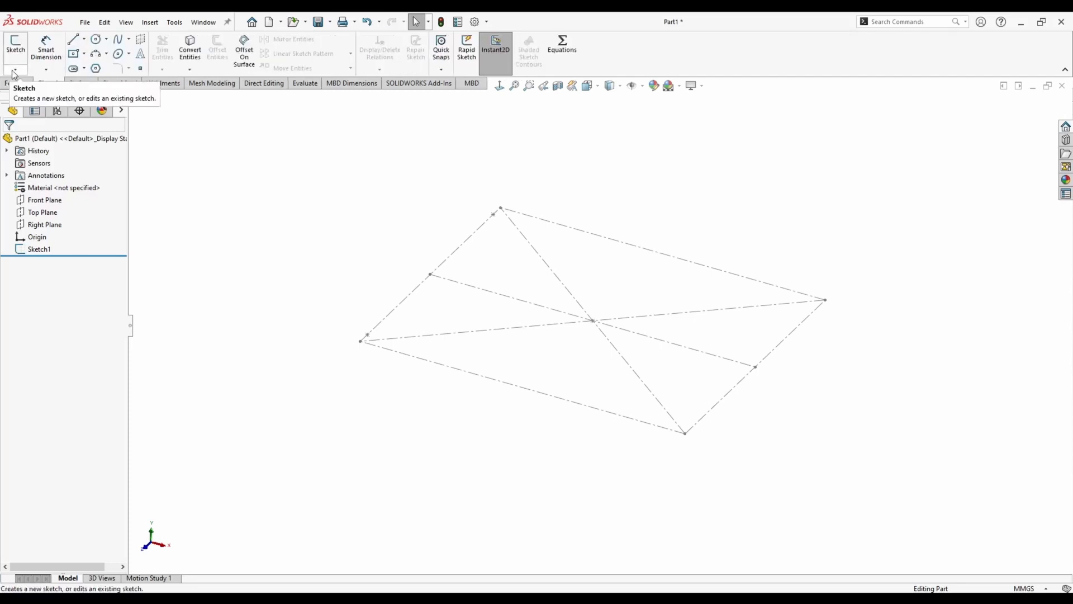
{"action": "left_click", "coordinate": [15, 69]}
{"action": "left_click", "coordinate": [44, 108]}
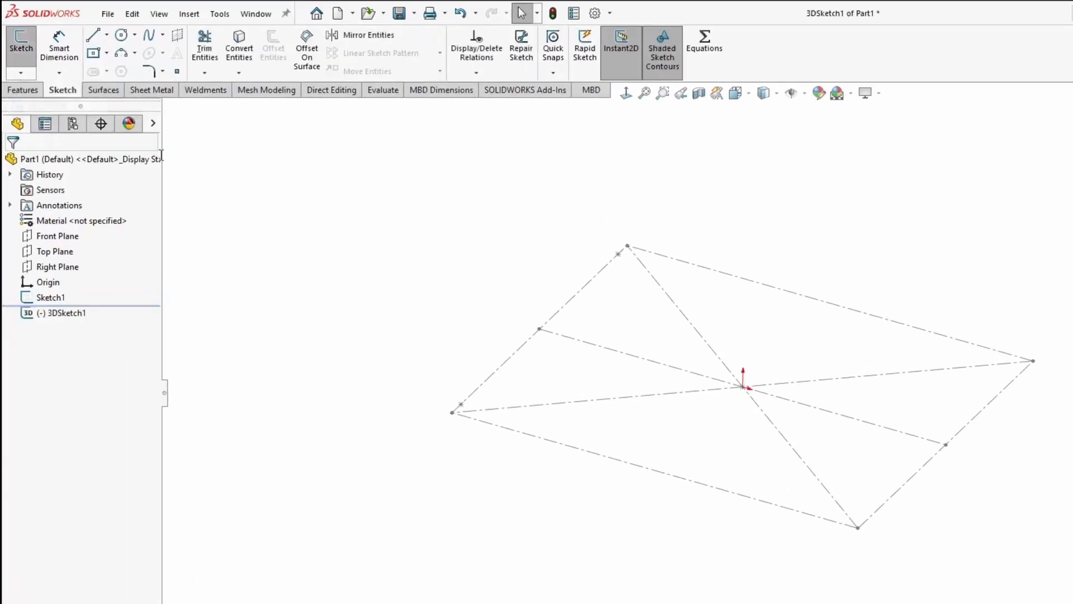
{"action": "mouse_move", "coordinate": [724, 309]}
{"action": "middle_mouse_down"}
{"action": "mouse_move", "coordinate": [714, 264]}
{"action": "mouse_move", "coordinate": [725, 381]}
{"action": "middle_mouse_up"}
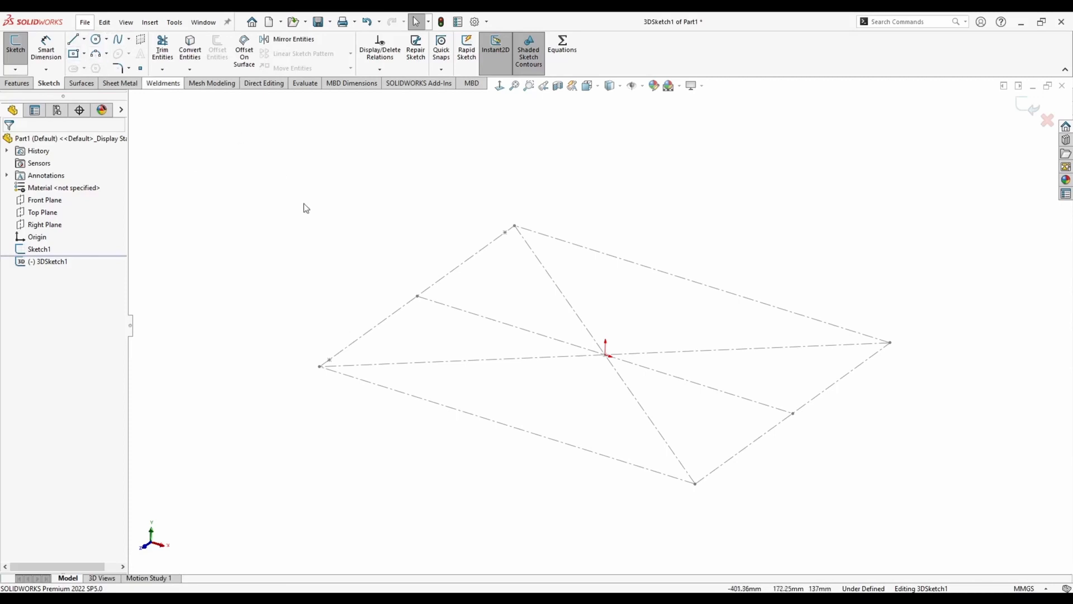
{"action": "mouse_move", "coordinate": [290, 237]}
{"action": "middle_mouse_down"}
{"action": "mouse_move", "coordinate": [268, 218]}
{"action": "mouse_move", "coordinate": [259, 267]}
{"action": "middle_mouse_up"}
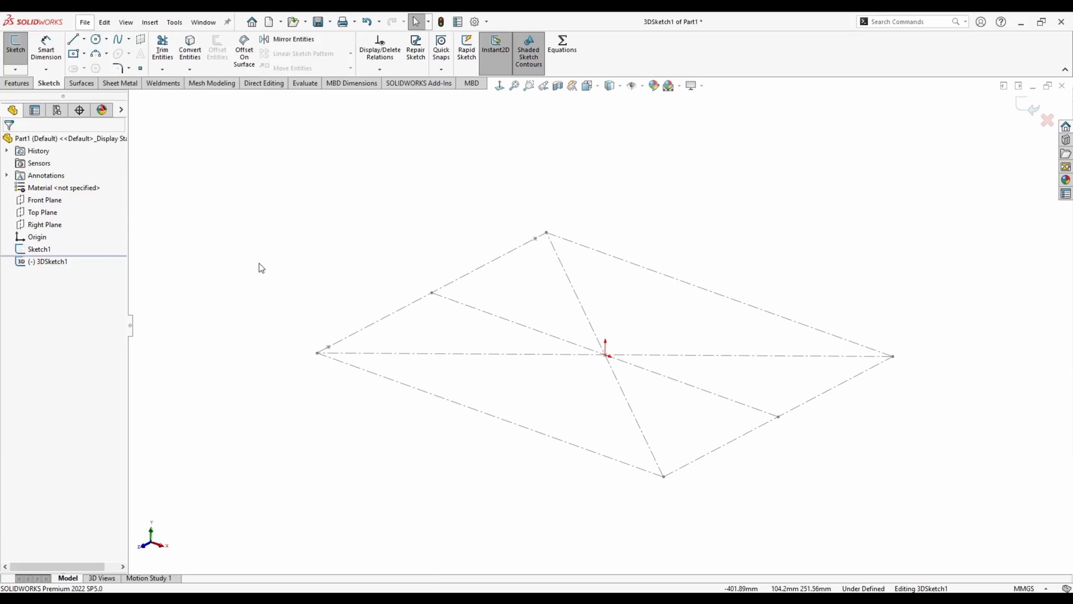
{"action": "mouse_move", "coordinate": [329, 260]}
{"action": "middle_mouse_down"}
{"action": "mouse_move", "coordinate": [345, 274]}
{"action": "mouse_move", "coordinate": [333, 263]}
{"action": "middle_mouse_up"}
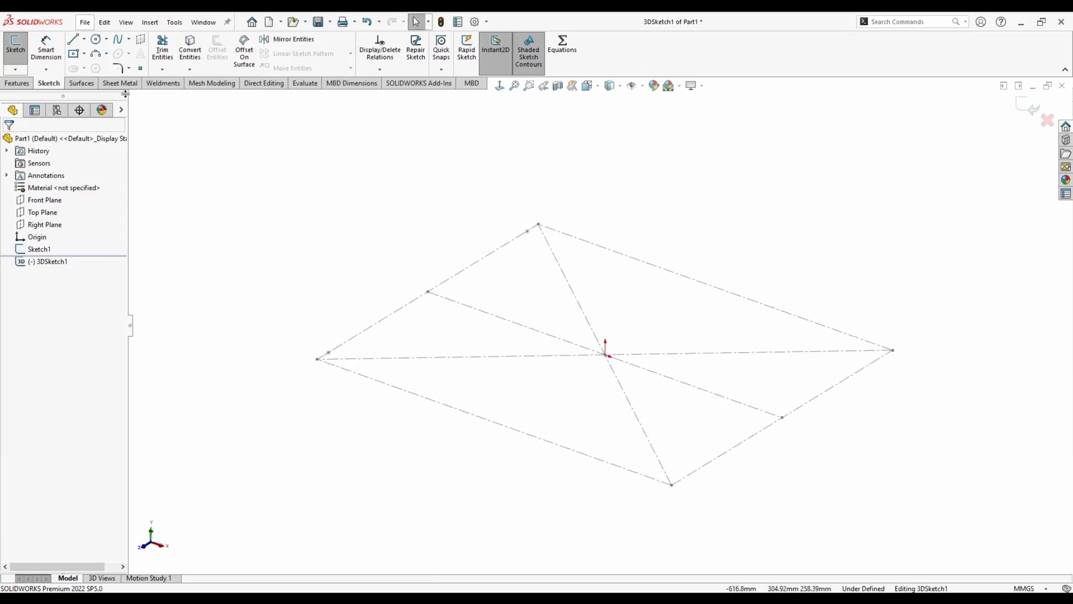
{"action": "left_click", "coordinate": [73, 40]}
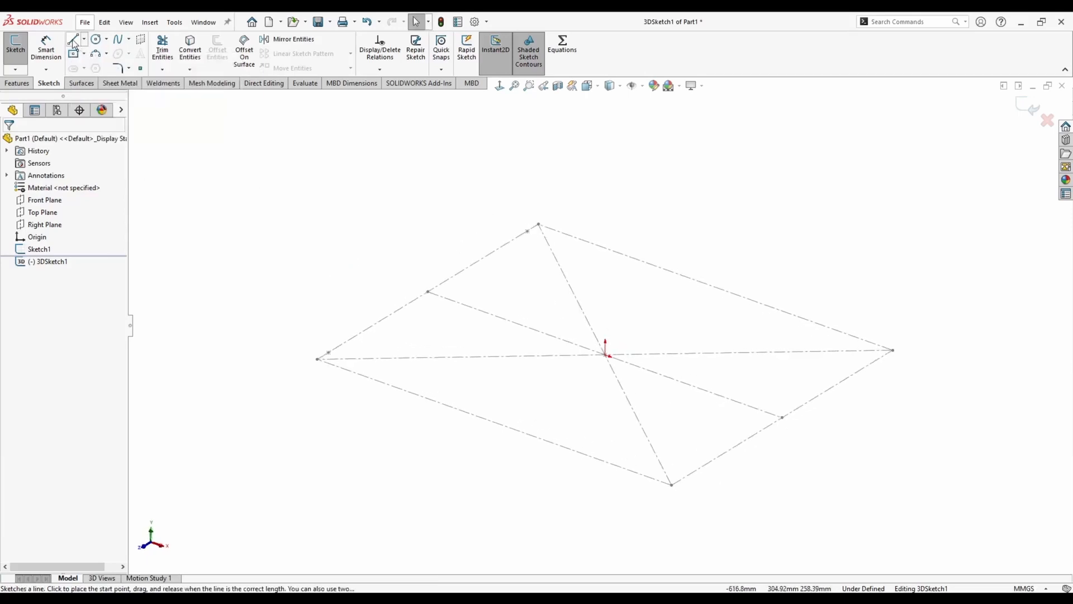
{"action": "left_click", "coordinate": [329, 356]}
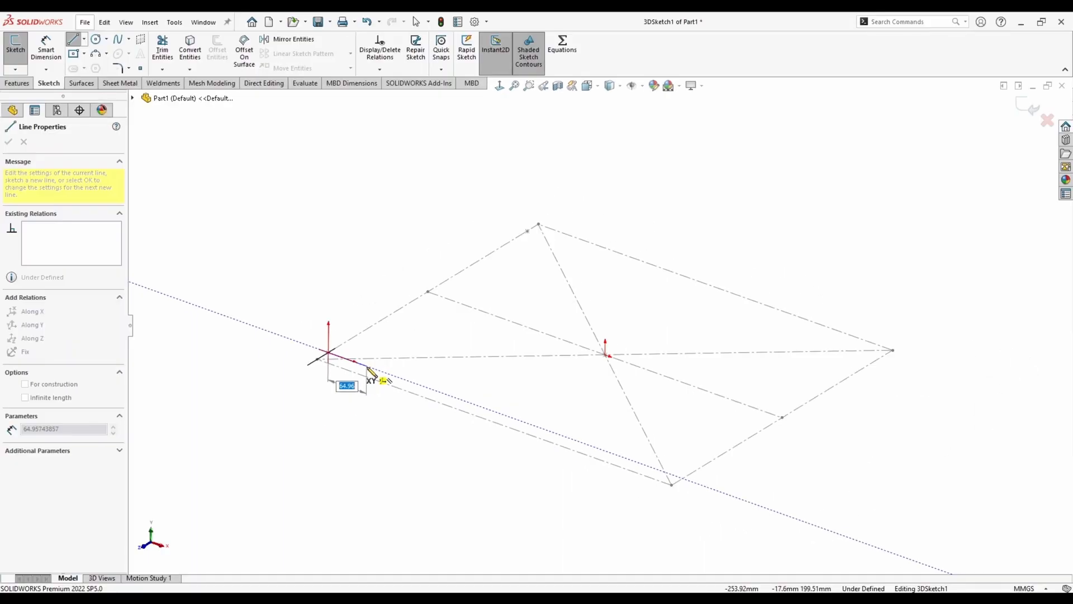
{"action": "key", "text": "Tab"}
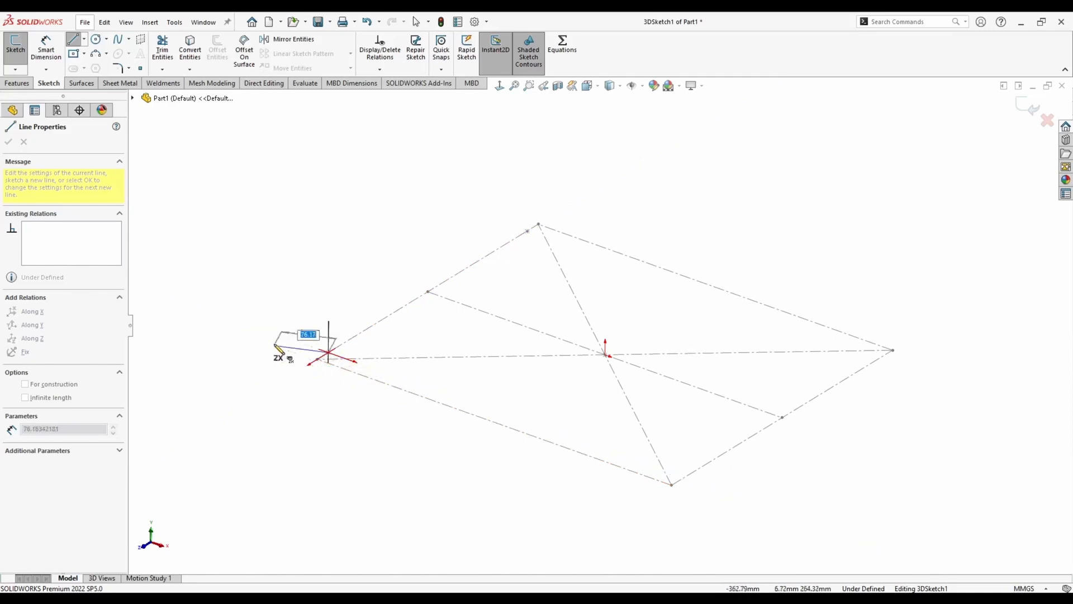
{"action": "key", "text": "Escape"}
Sketch a trial line about 1032 mm long in the YZ plane above the base rectangle
{"action": "middle_click_drag", "start_coordinate": [312, 285], "coordinate": [372, 290]}
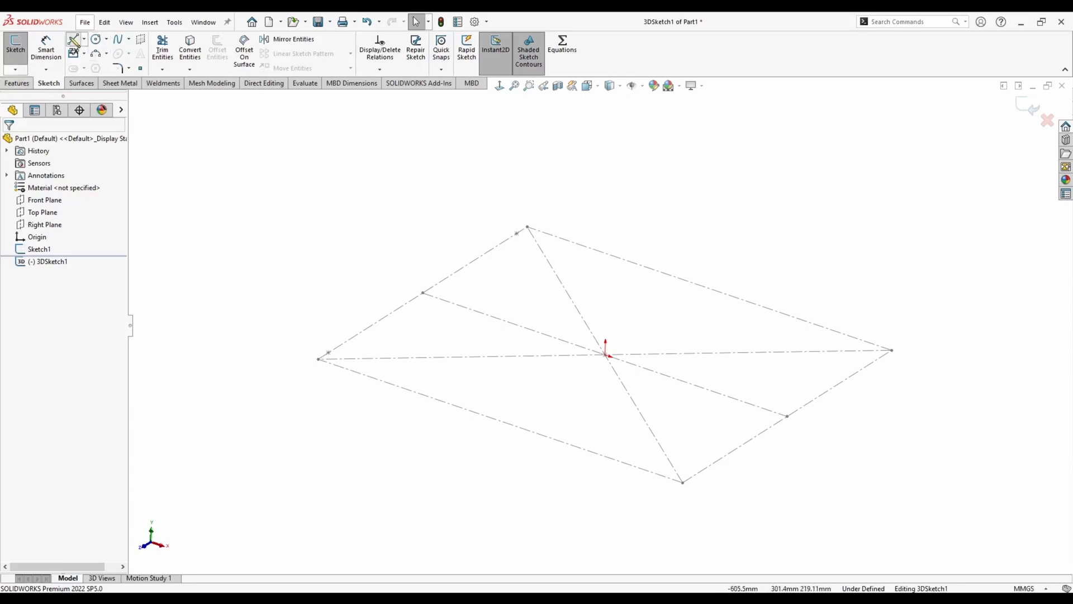
{"action": "left_click", "coordinate": [74, 41]}
{"action": "left_click", "coordinate": [481, 136]}
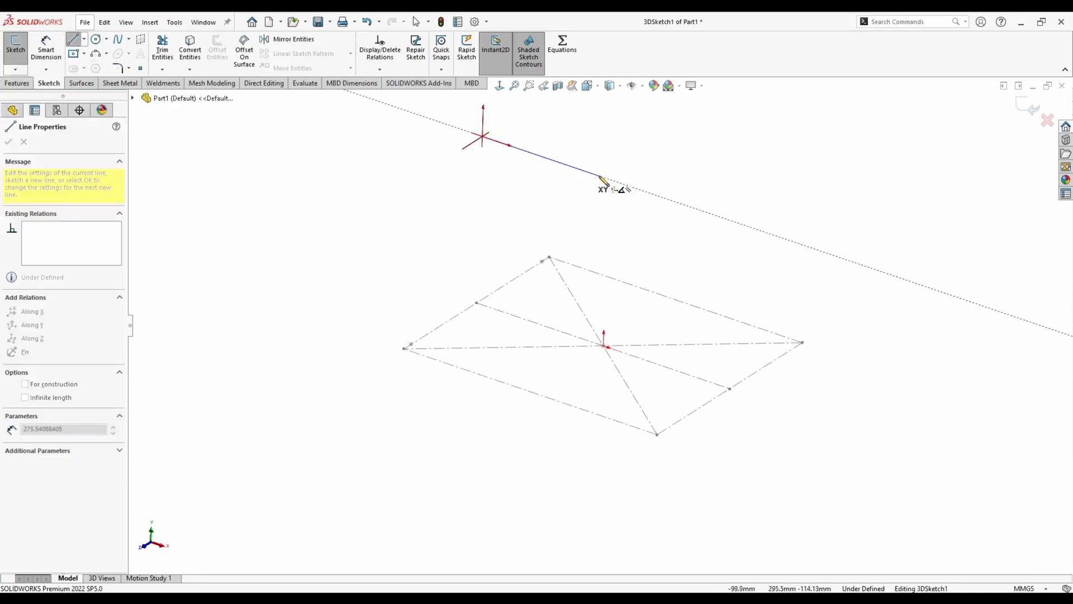
{"action": "key", "text": "z"}
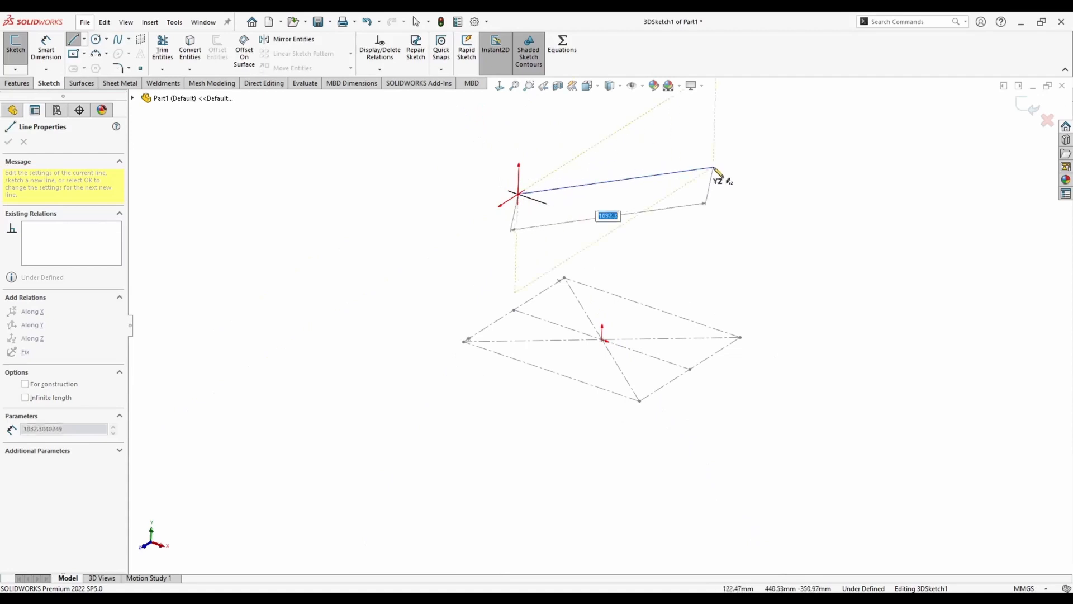
{"action": "left_click", "coordinate": [713, 168]}
{"action": "middle_click_drag", "start_coordinate": [500, 270], "coordinate": [458, 246]}
{"action": "key", "text": "Escape"}
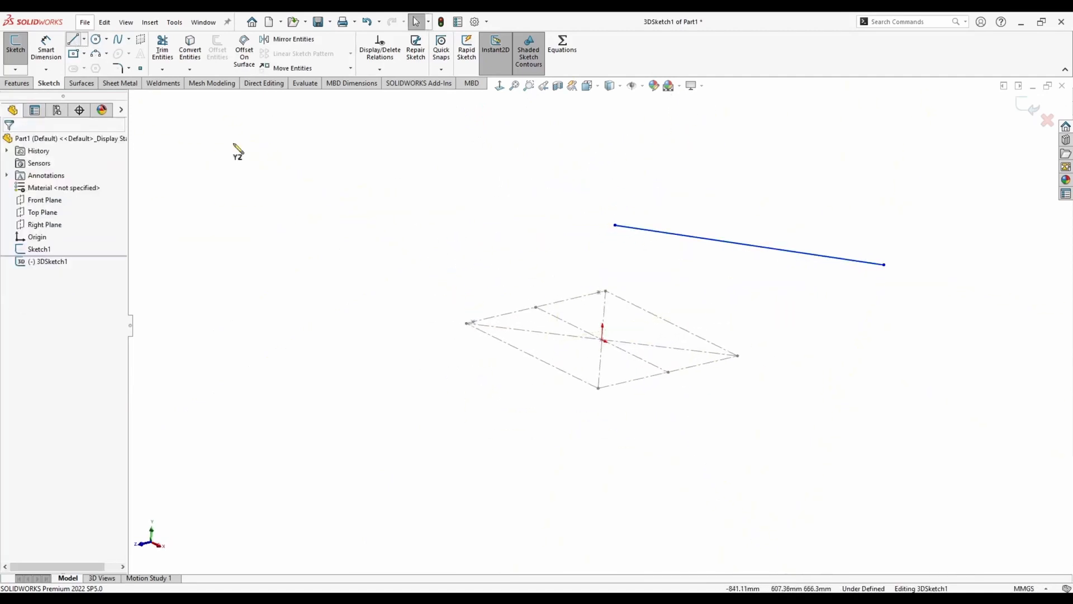
Sketch a second, shorter trial line beside the base rectangle's left corner
{"action": "left_click", "coordinate": [354, 232]}
{"action": "middle_click_drag", "start_coordinate": [383, 347], "coordinate": [443, 400]}
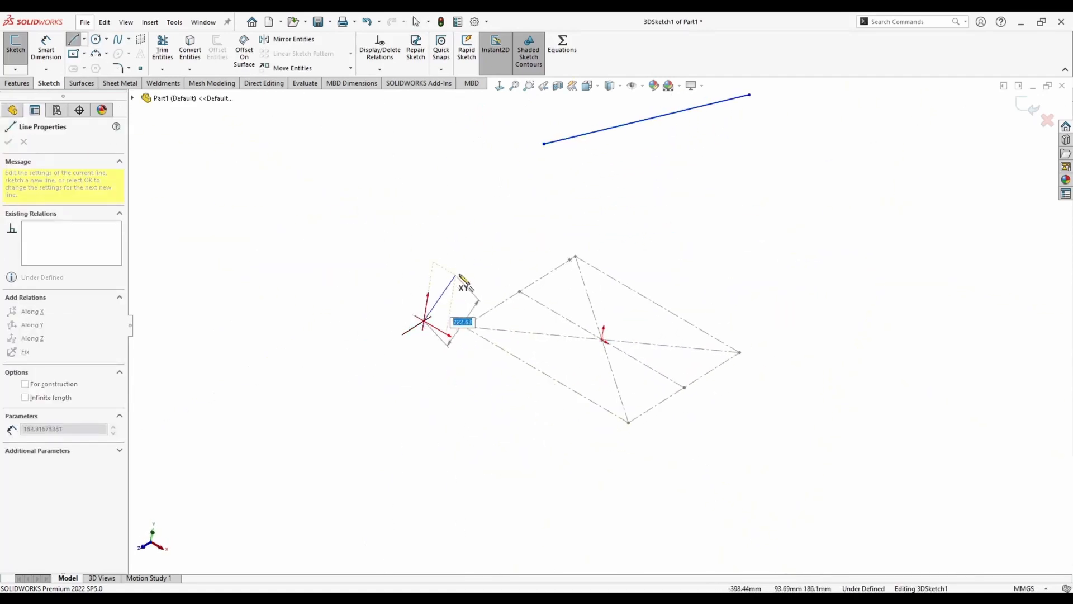
{"action": "mouse_move", "coordinate": [515, 271]}
{"action": "middle_mouse_down"}
{"action": "mouse_move", "coordinate": [486, 244]}
{"action": "mouse_move", "coordinate": [451, 247]}
{"action": "mouse_move", "coordinate": [447, 281]}
{"action": "mouse_move", "coordinate": [644, 250]}
{"action": "mouse_move", "coordinate": [611, 246]}
{"action": "middle_mouse_up"}
{"action": "left_click", "coordinate": [442, 240]}
{"action": "key", "text": "Escape"}
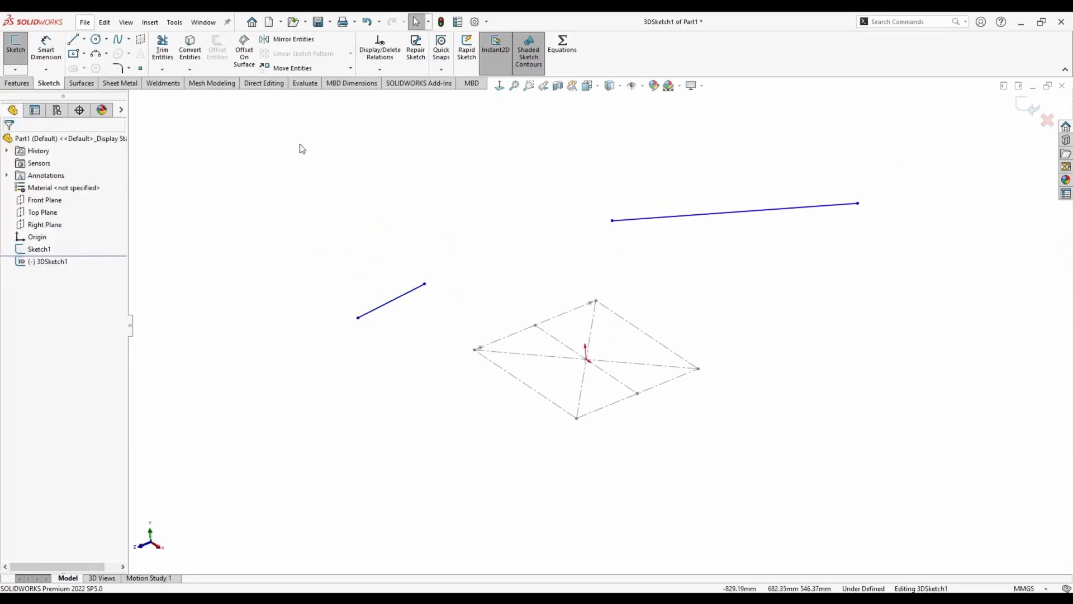
Delete both trial lines from the 3D sketch
{"action": "left_click_drag", "start_coordinate": [299, 148], "coordinate": [889, 458]}
{"action": "key", "text": "Delete"}
{"action": "middle_click_drag", "start_coordinate": [501, 336], "coordinate": [509, 345]}
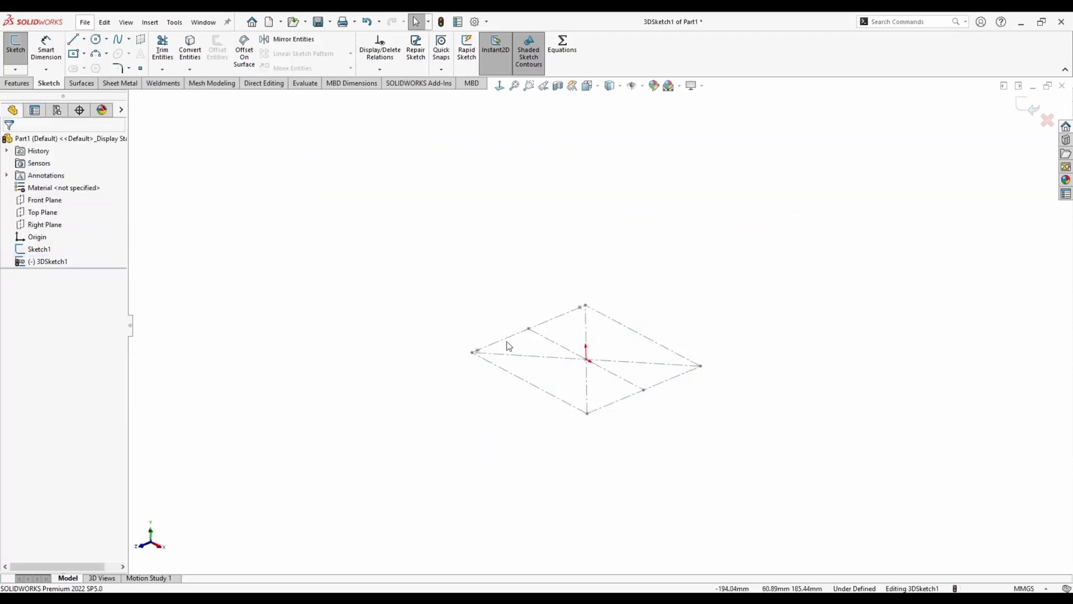
Sketch a vertical line 100 mm long upward from the base rectangle's front corner
{"action": "middle_click_drag", "start_coordinate": [452, 324], "coordinate": [483, 275]}
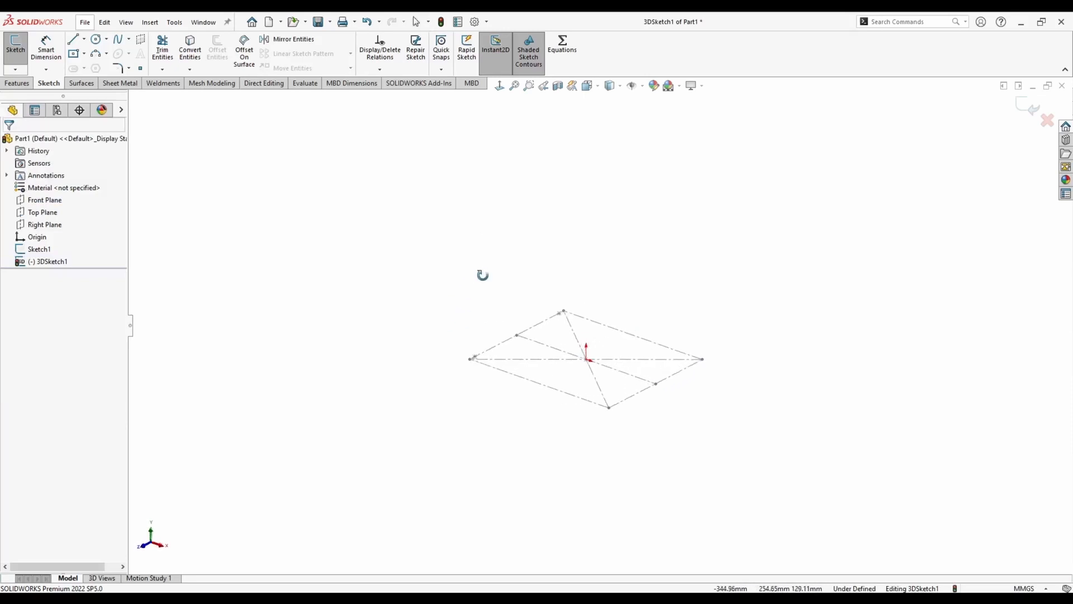
{"action": "left_click", "coordinate": [75, 45]}
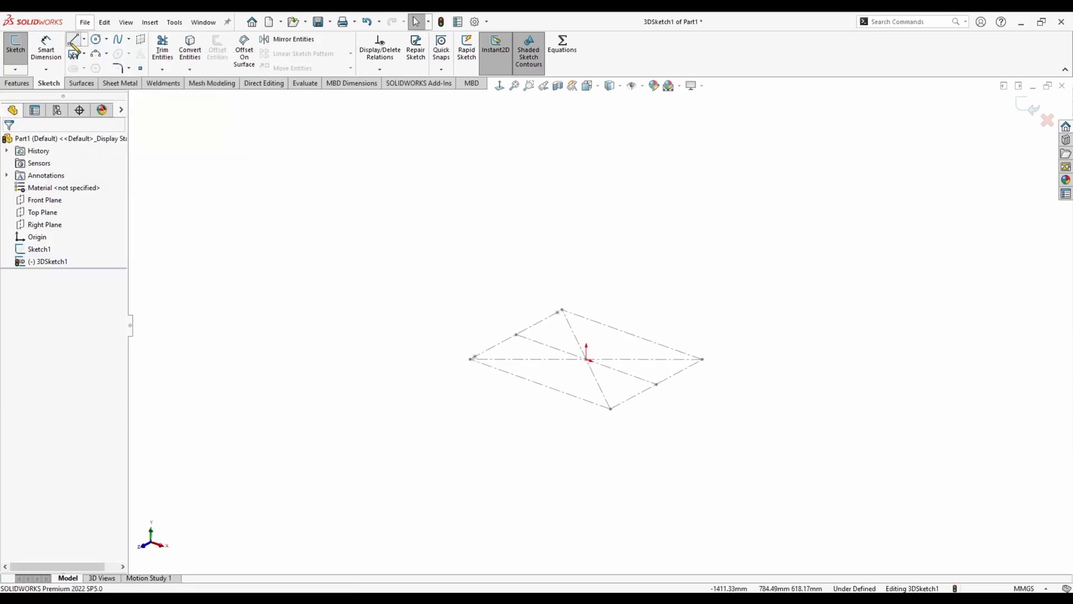
{"action": "scroll", "coordinate": [632, 386], "scroll_direction": "down", "scroll_amount": 3}
{"action": "middle_click_drag", "start_coordinate": [630, 385], "coordinate": [611, 378]}
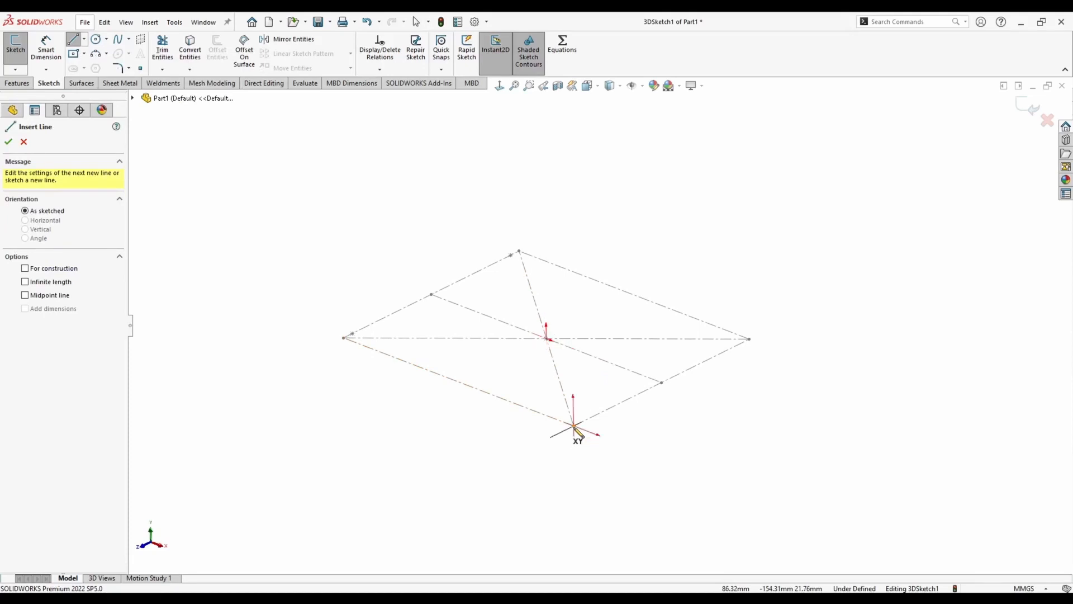
{"action": "left_click", "coordinate": [574, 427]}
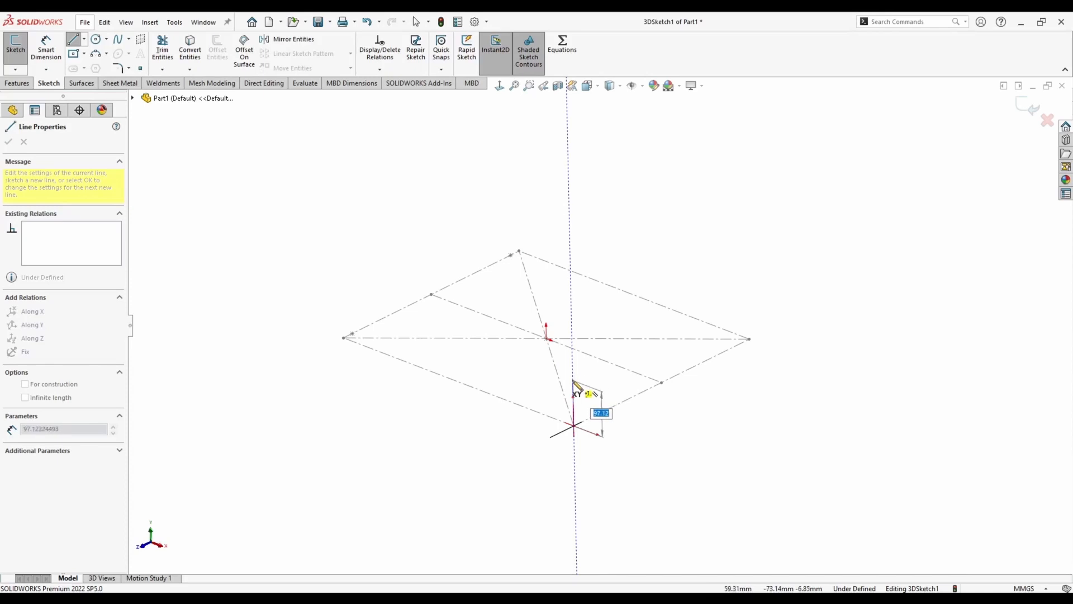
{"action": "key", "text": "Return"}
Sketch a sloped line about 520 mm long in the XY plane, rising from the top of the 100 mm vertical line
{"action": "middle_click_drag", "start_coordinate": [588, 394], "coordinate": [522, 283]}
{"action": "middle_click_drag", "start_coordinate": [471, 213], "coordinate": [472, 175]}
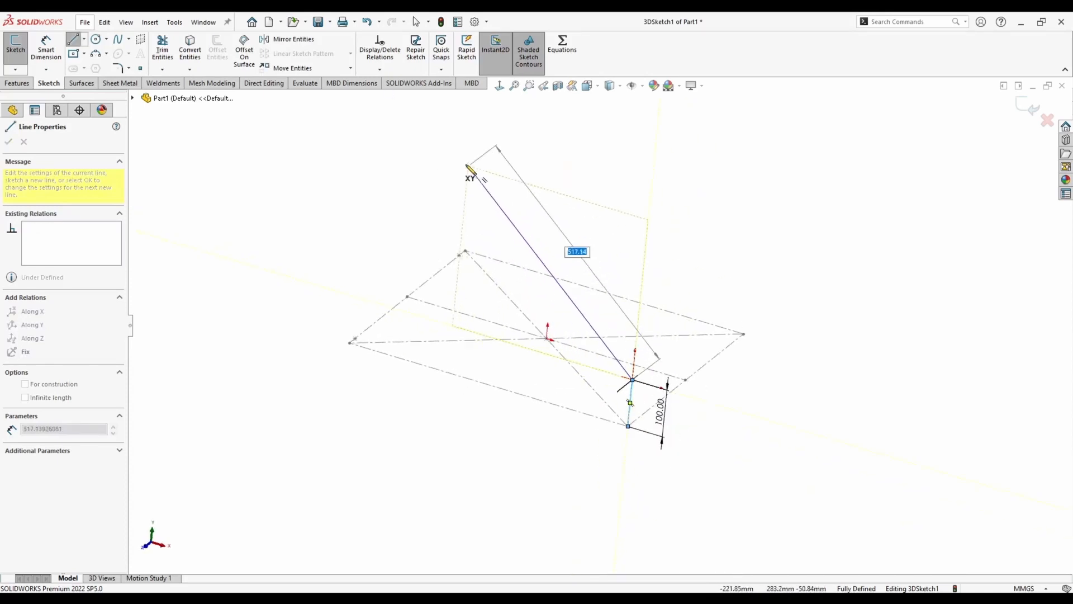
{"action": "left_click", "coordinate": [463, 158]}
{"action": "key", "text": "Escape"}
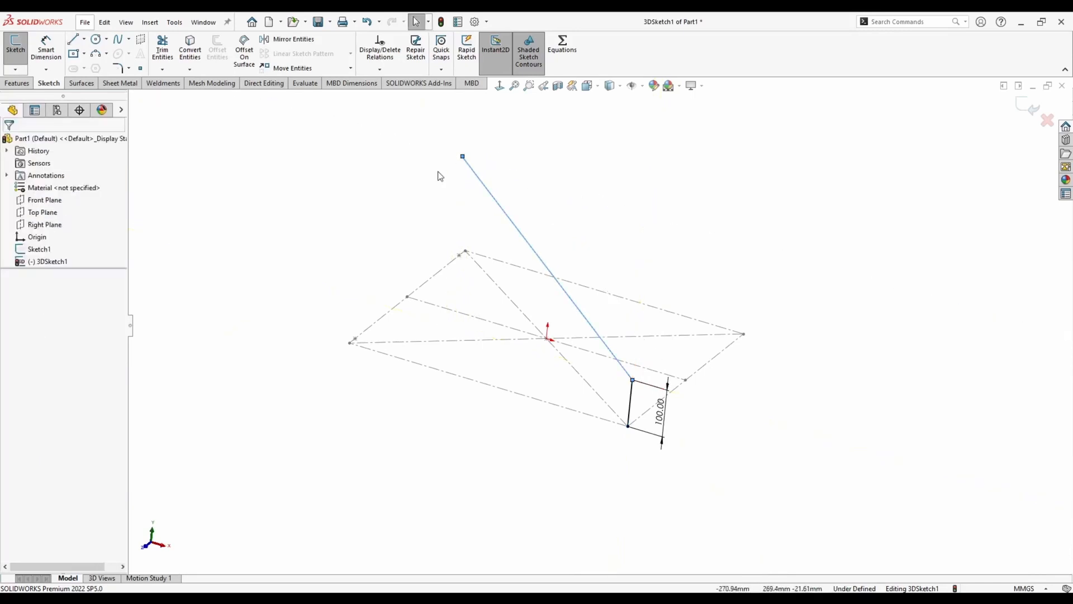
Sketch a vertical centerline about 458 mm long from the sloped line's upper end down to the rectangle's front long edge
{"action": "middle_click_drag", "start_coordinate": [439, 175], "coordinate": [427, 160]}
{"action": "left_click", "coordinate": [84, 39]}
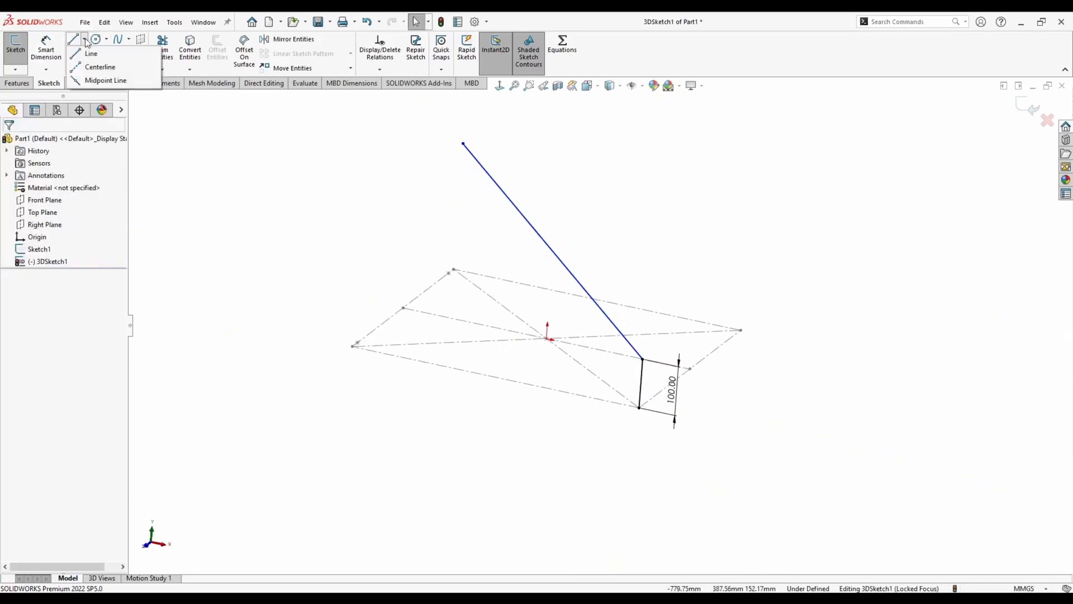
{"action": "left_click", "coordinate": [89, 67]}
{"action": "left_click", "coordinate": [463, 144]}
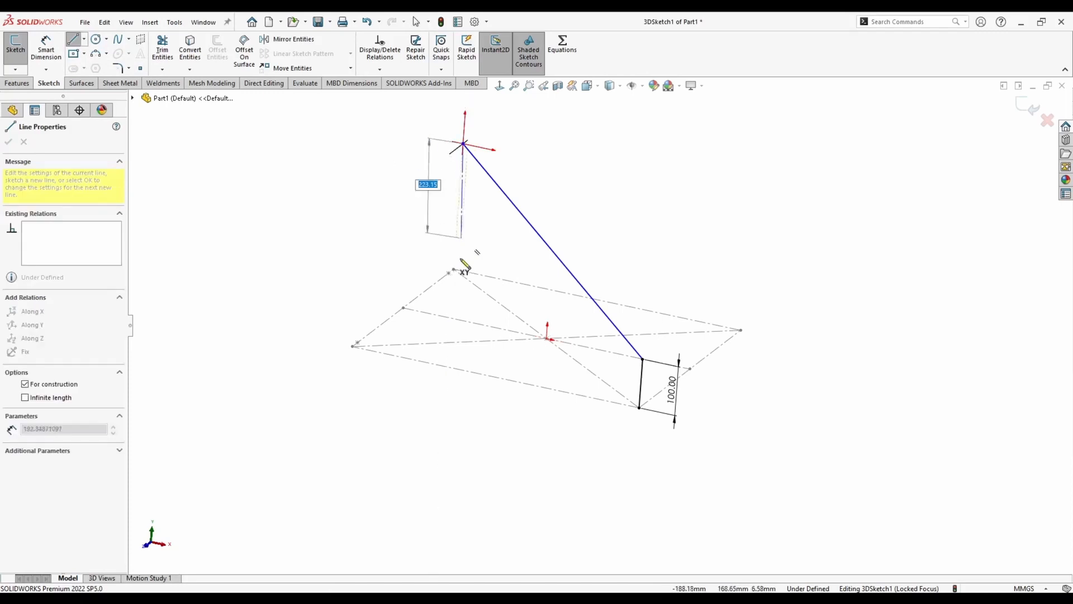
{"action": "left_click", "coordinate": [447, 366]}
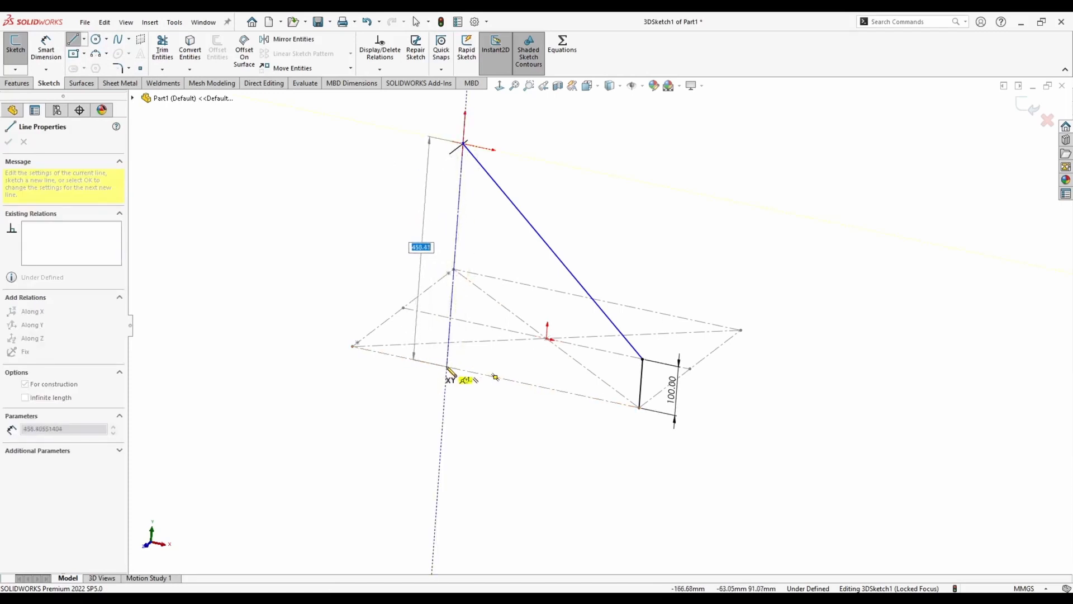
{"action": "key", "text": "Escape"}
{"action": "mouse_move", "coordinate": [351, 177]}
{"action": "middle_mouse_down"}
{"action": "mouse_move", "coordinate": [379, 211]}
{"action": "mouse_move", "coordinate": [315, 212]}
{"action": "middle_mouse_up"}
Dimension the vertical centerline's foot 100 mm from the rectangle's left corner
{"action": "left_click", "coordinate": [46, 49]}
{"action": "left_click", "coordinate": [358, 363]}
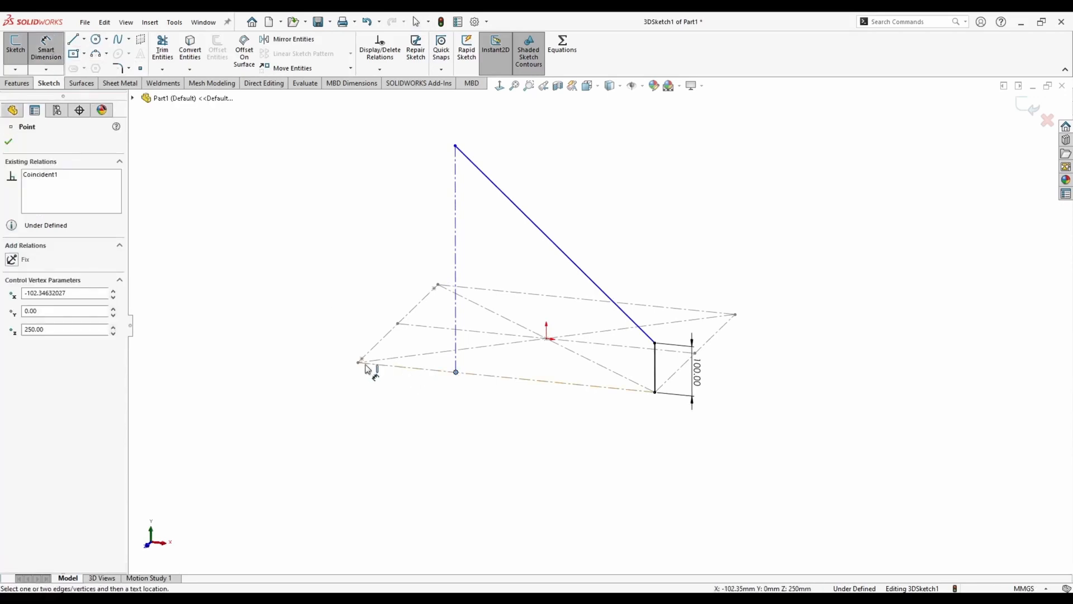
{"action": "left_click", "coordinate": [456, 372]}
{"action": "left_click", "coordinate": [412, 406]}
{"action": "type", "text": "100"}
{"action": "key", "text": "Return"}
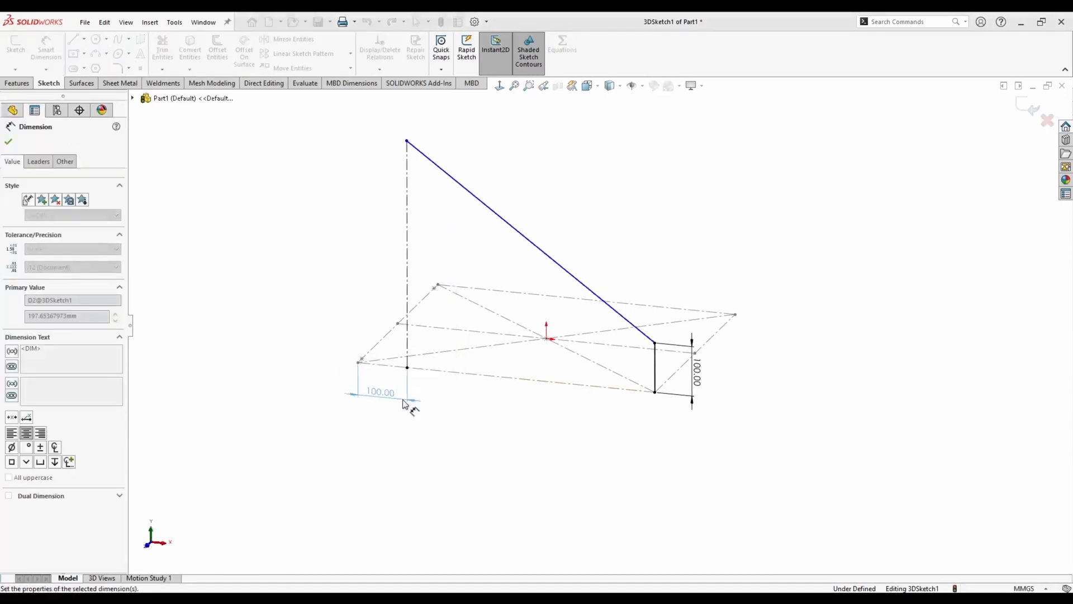
{"action": "key", "text": "Escape"}
Sketch a 150 mm centerline along X, extending outward from the rectangle's left corner
{"action": "left_click", "coordinate": [84, 38]}
{"action": "left_click", "coordinate": [92, 67]}
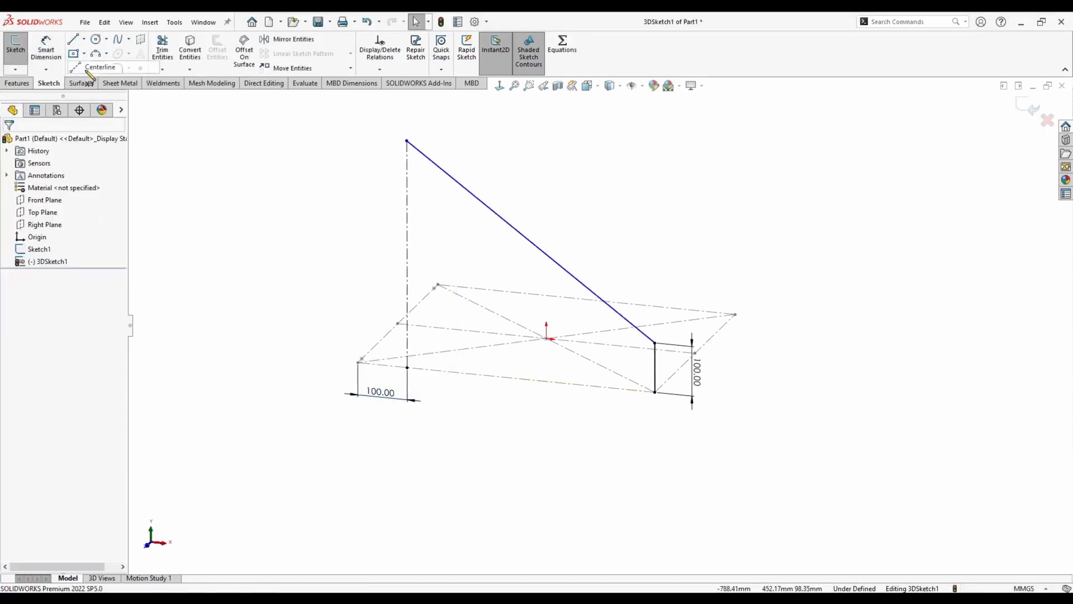
{"action": "left_click", "coordinate": [358, 363]}
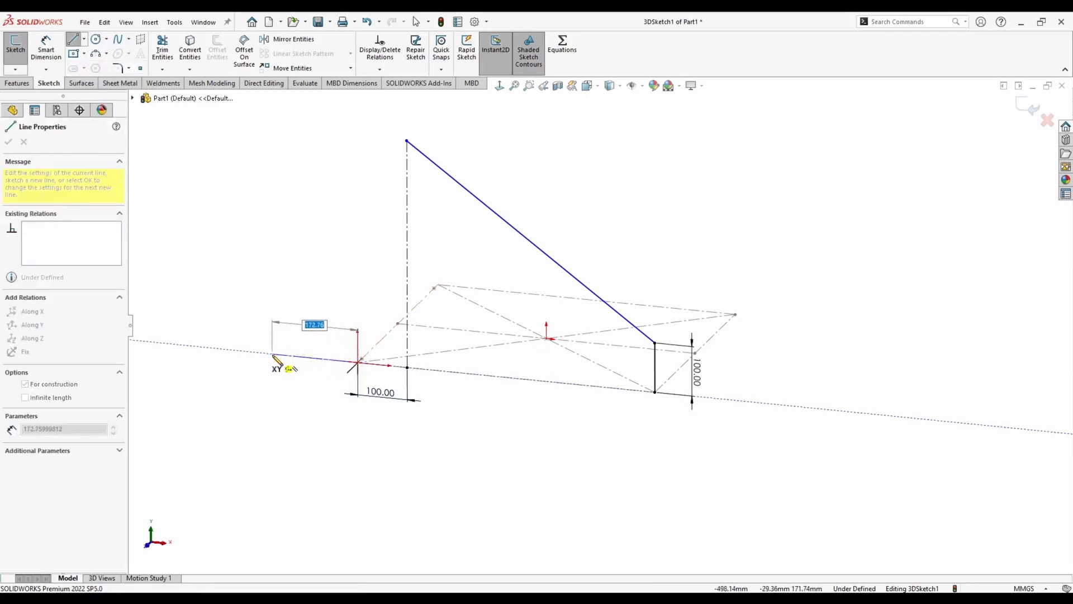
{"action": "type", "text": "150"}
{"action": "key", "text": "Return"}
{"action": "key", "text": "Escape"}
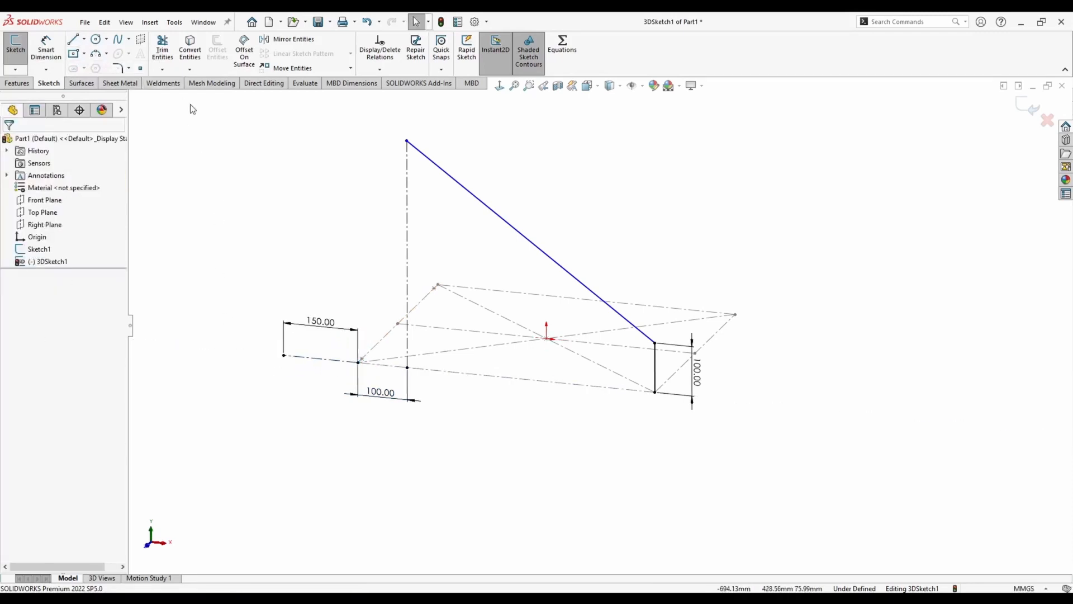
Sketch a vertical centerline 910 mm high from the outer end of the 150 mm centerline
{"action": "left_click", "coordinate": [84, 39]}
{"action": "left_click", "coordinate": [93, 67]}
{"action": "left_click", "coordinate": [284, 356]}
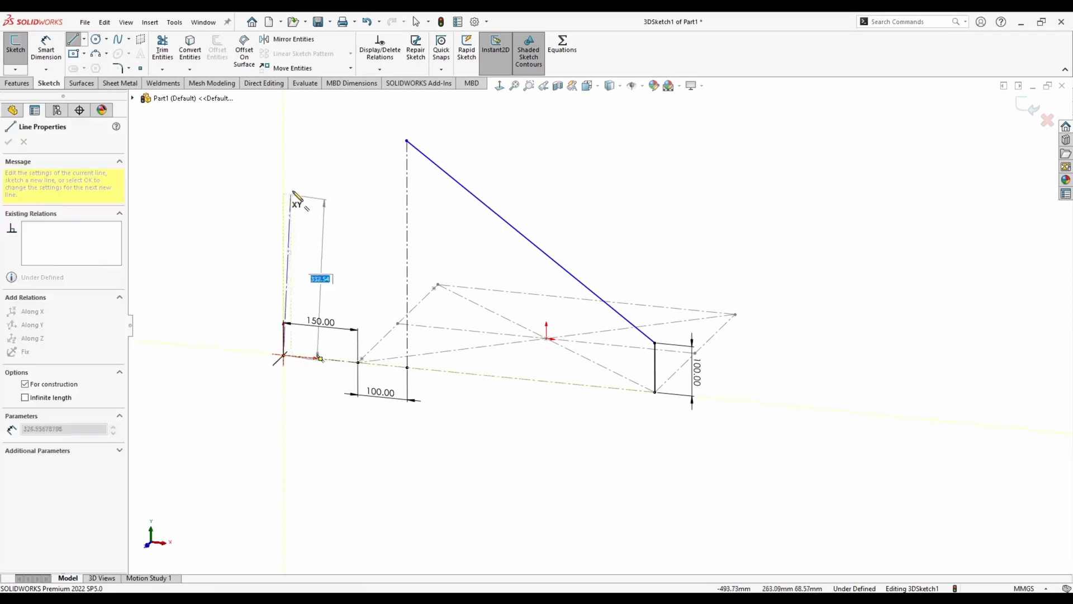
{"action": "type", "text": "91"}
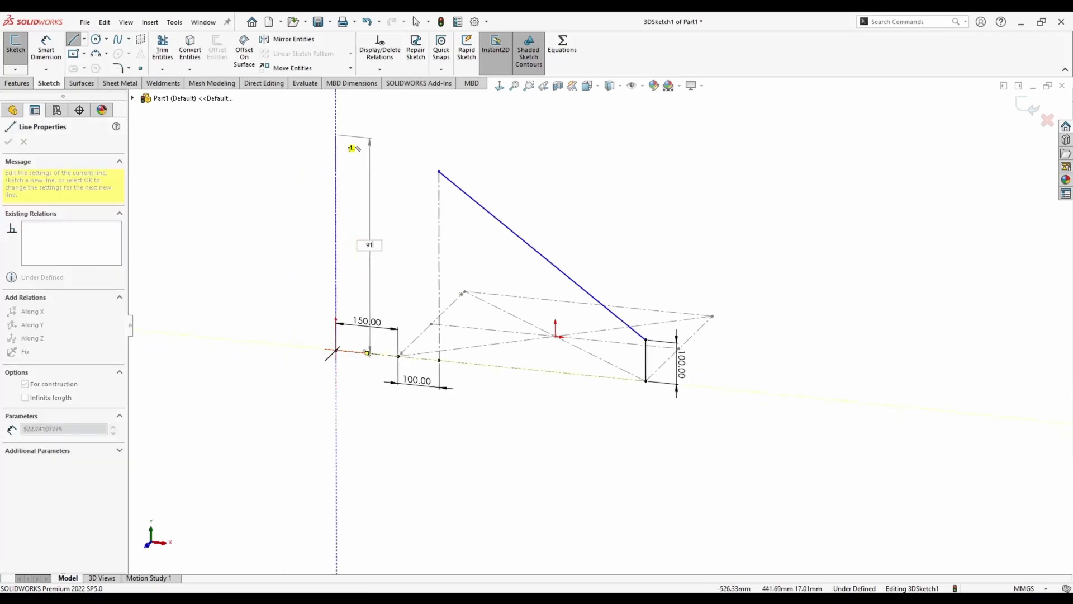
{"action": "type", "text": "0"}
{"action": "key", "text": "Return"}
{"action": "key", "text": "Escape"}
Dimension the vertical centerline under the sloped line's upper end to 850 mm
{"action": "middle_click_drag", "start_coordinate": [553, 229], "coordinate": [520, 251]}
{"action": "left_click", "coordinate": [47, 49]}
{"action": "left_click", "coordinate": [511, 296]}
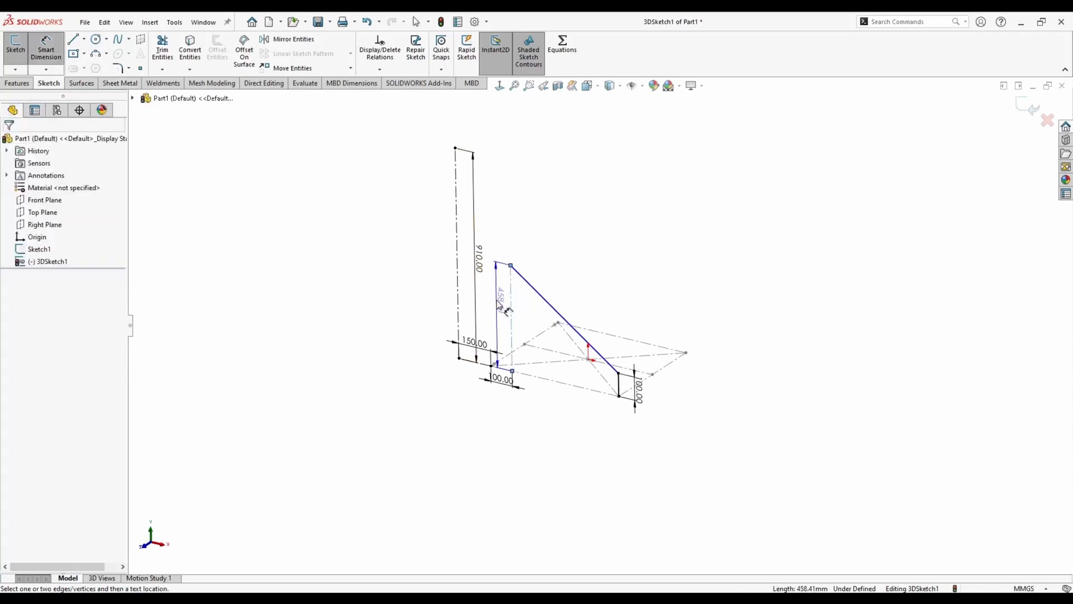
{"action": "left_click", "coordinate": [505, 309]}
{"action": "type", "text": "850"}
{"action": "key", "text": "Return"}
{"action": "key", "text": "Escape"}
Sketch a centerline joining the sloped line's upper end to the top of the 910 mm centerline
{"action": "mouse_move", "coordinate": [495, 190]}
{"action": "middle_mouse_down"}
{"action": "mouse_move", "coordinate": [489, 165]}
{"action": "mouse_move", "coordinate": [522, 244]}
{"action": "middle_mouse_up"}
{"action": "scroll", "coordinate": [522, 245], "scroll_direction": "down", "scroll_amount": 3}
{"action": "left_click", "coordinate": [72, 41]}
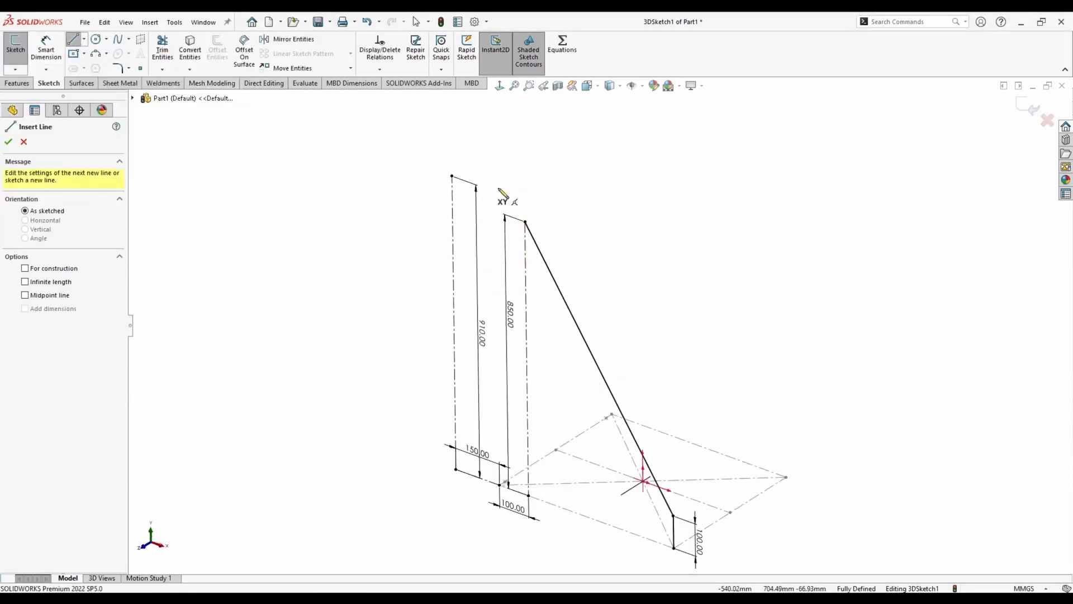
{"action": "key", "text": "Escape"}
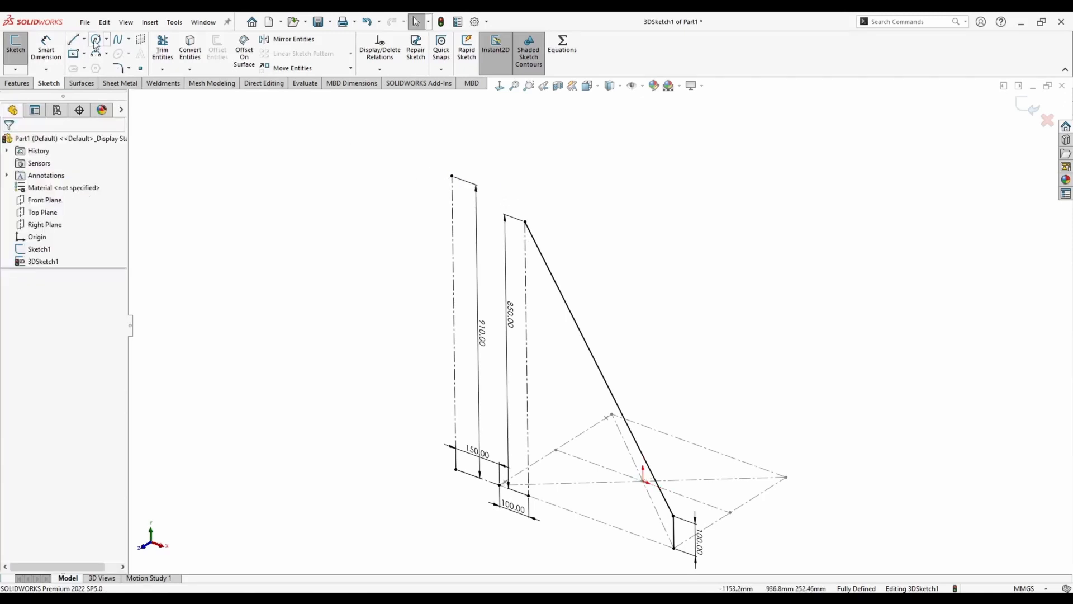
{"action": "left_click", "coordinate": [84, 40]}
{"action": "left_click", "coordinate": [89, 67]}
{"action": "left_click", "coordinate": [525, 221]}
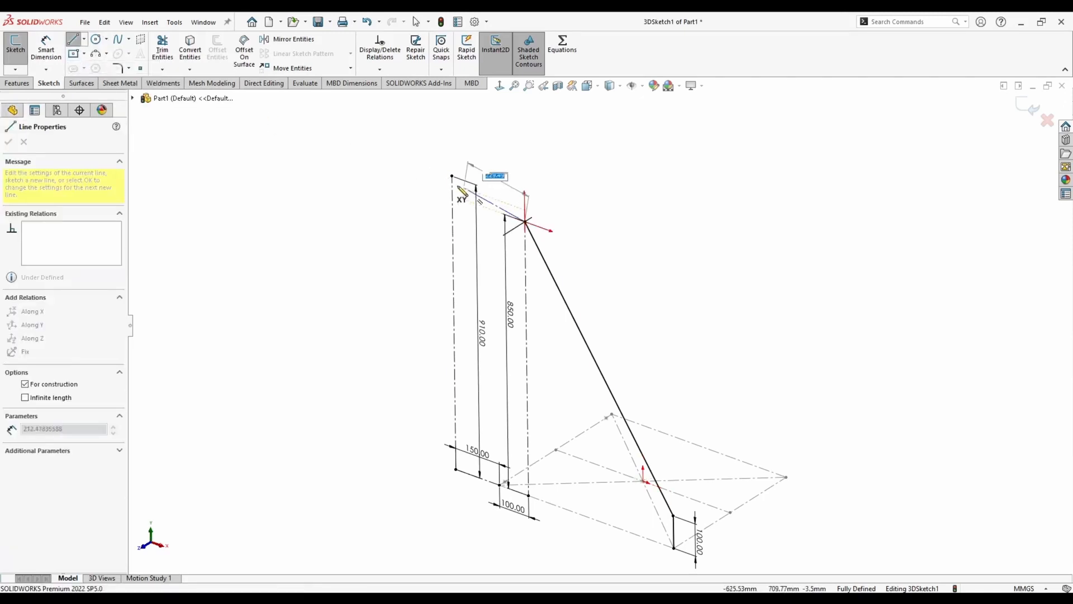
{"action": "mouse_move", "coordinate": [455, 184]}
{"action": "middle_mouse_down"}
{"action": "mouse_move", "coordinate": [508, 163]}
{"action": "mouse_move", "coordinate": [510, 197]}
{"action": "middle_mouse_up"}
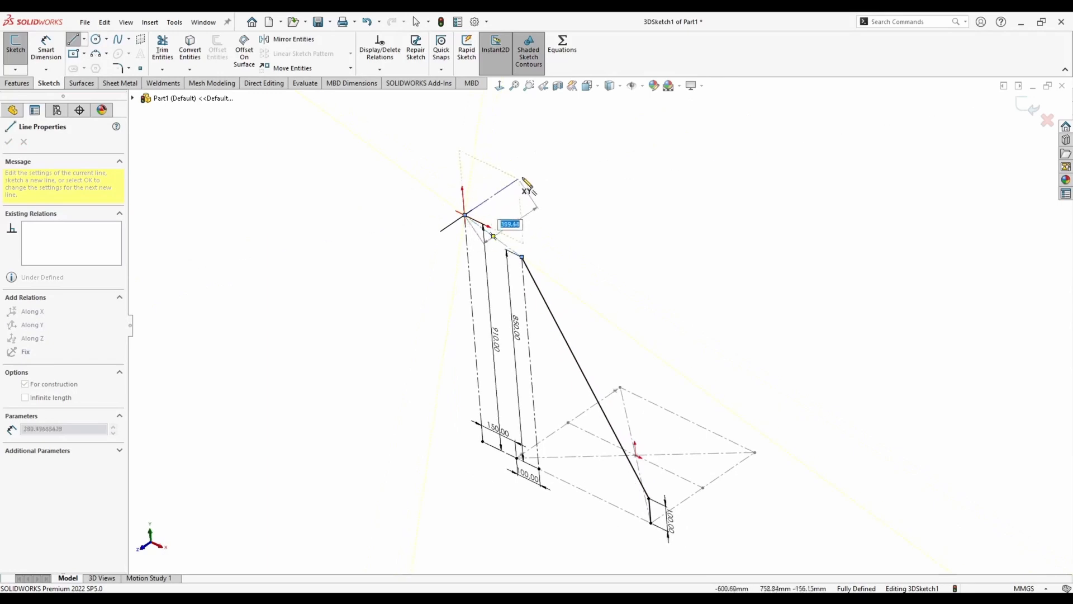
{"action": "key", "text": "Tab"}
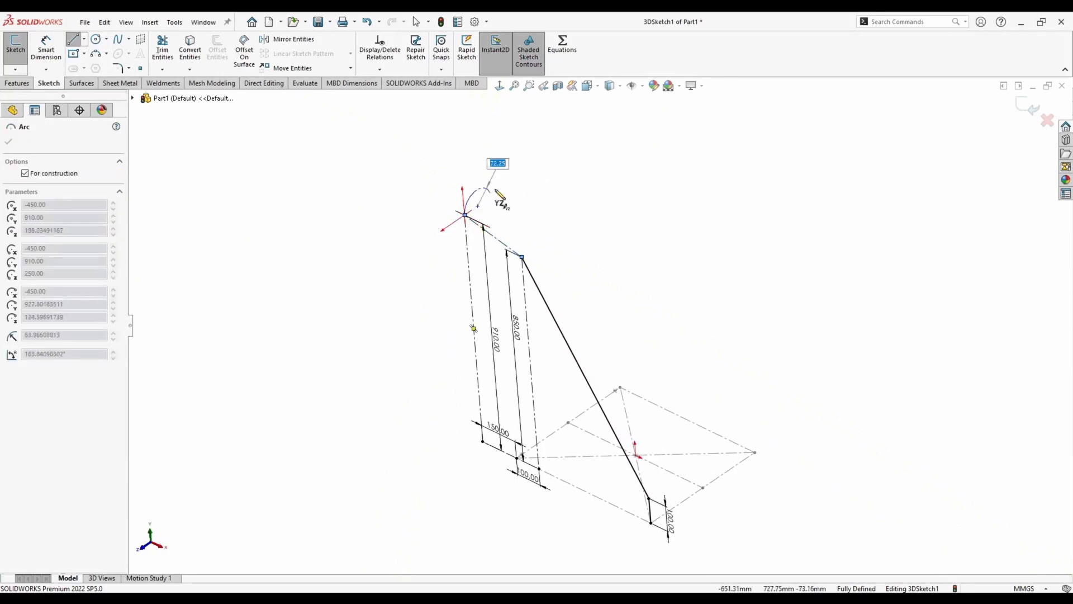
{"action": "key", "text": "Escape"}
{"action": "left_click", "coordinate": [84, 40]}
{"action": "left_click", "coordinate": [89, 67]}
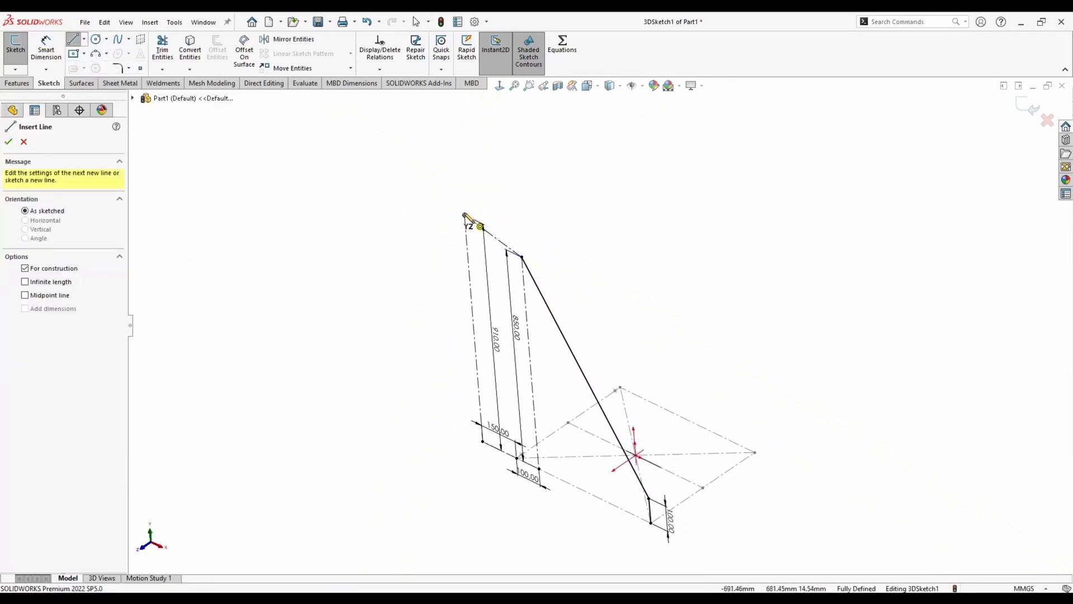
{"action": "left_click", "coordinate": [464, 215]}
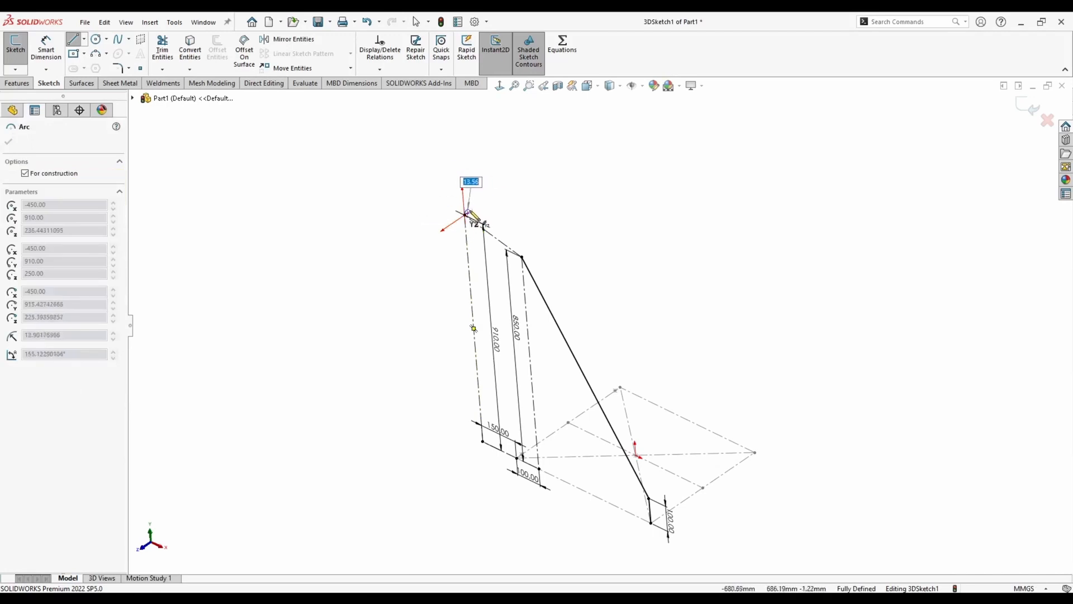
{"action": "key", "text": "Escape"}
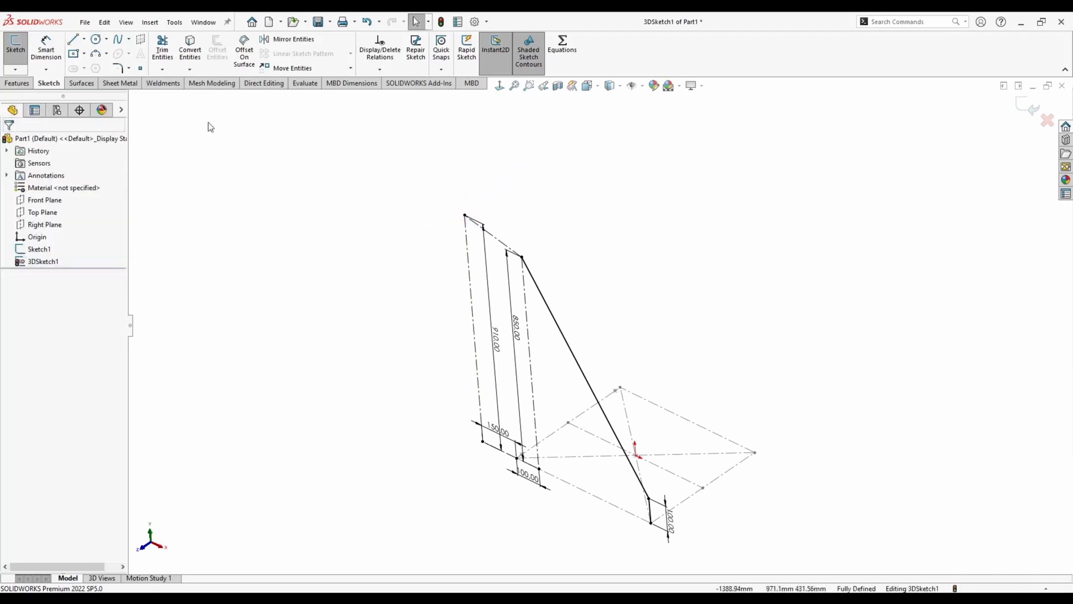
Sketch connected centerlines from the top of the 910 mm centerline, first along Z, then about 289 mm along X
{"action": "left_click", "coordinate": [84, 39]}
{"action": "left_click", "coordinate": [98, 67]}
{"action": "left_click", "coordinate": [465, 215]}
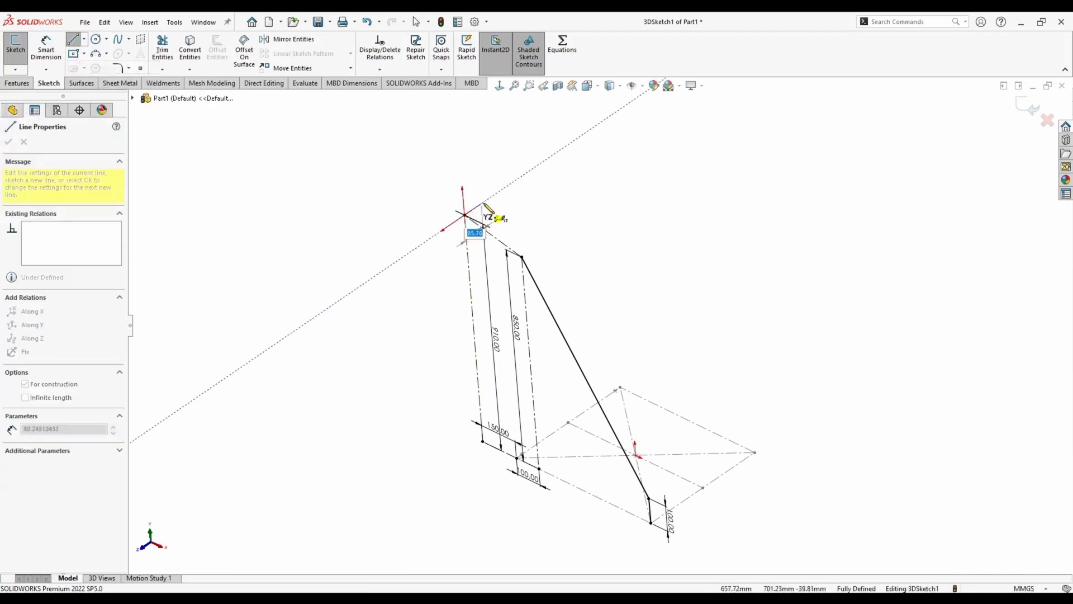
{"action": "left_click", "coordinate": [582, 134]}
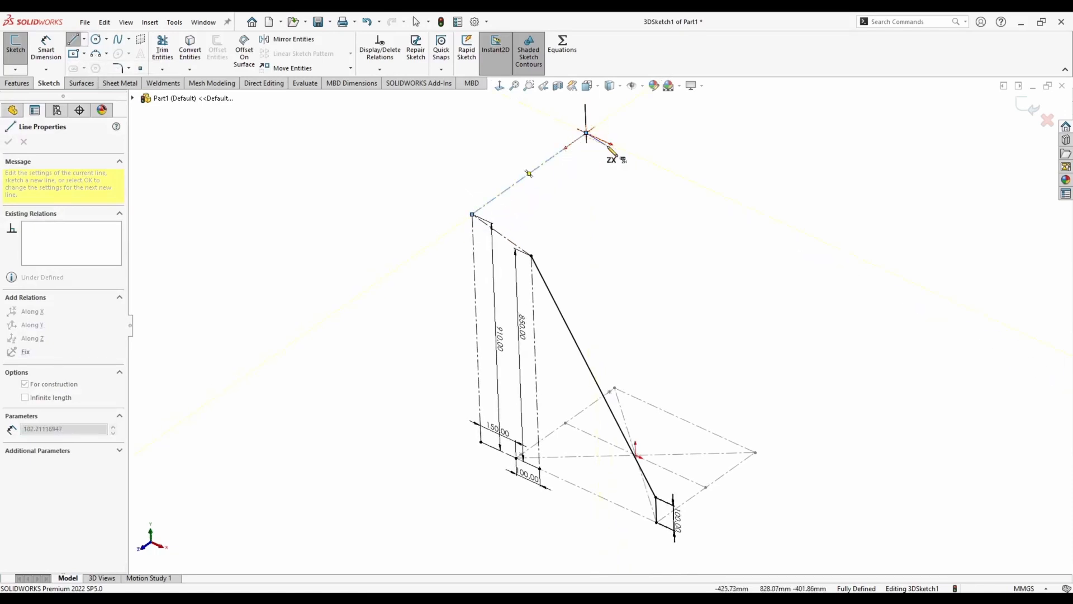
{"action": "left_click", "coordinate": [653, 165]}
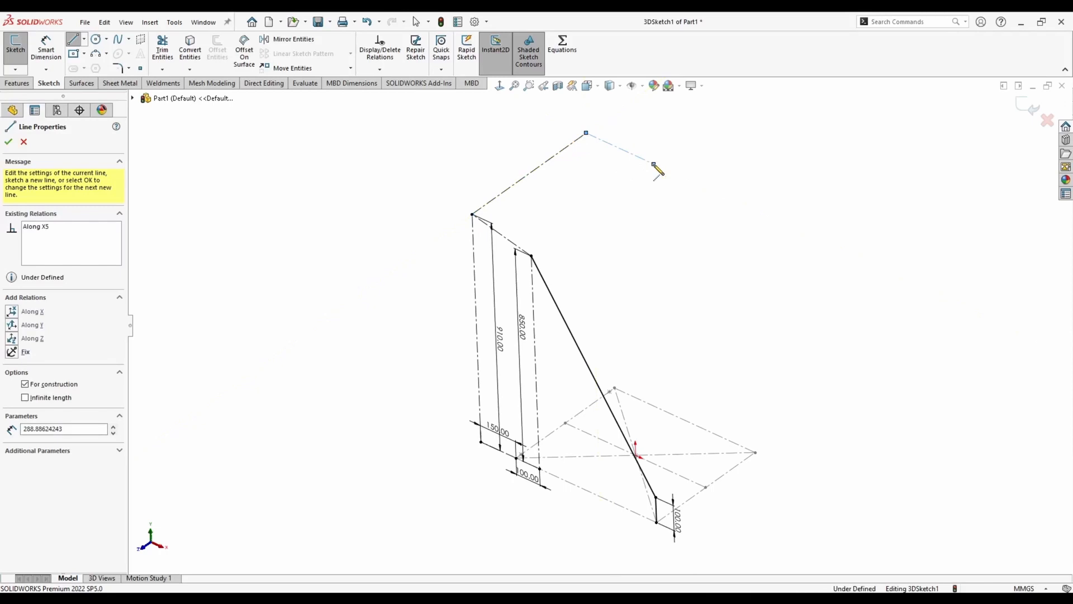
Sketch two connected solid lines from the free end of the upper X-direction centerline down to the base rectangle's far corner
{"action": "key", "text": "Escape"}
{"action": "left_click", "coordinate": [73, 39]}
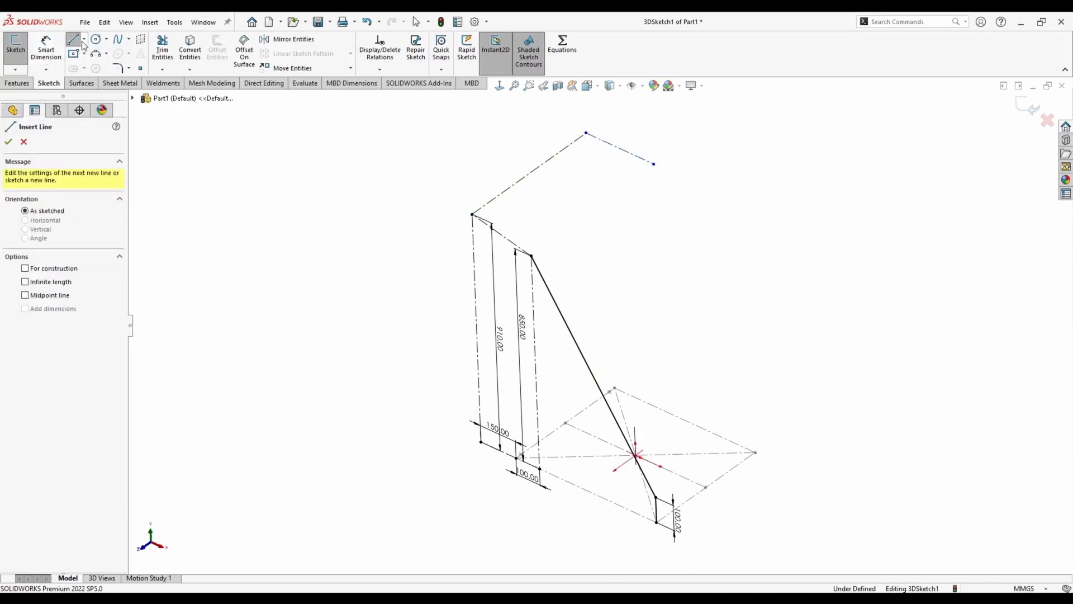
{"action": "left_click", "coordinate": [654, 163]}
{"action": "mouse_move", "coordinate": [740, 307]}
{"action": "middle_mouse_down"}
{"action": "mouse_move", "coordinate": [745, 283]}
{"action": "mouse_move", "coordinate": [735, 287]}
{"action": "mouse_move", "coordinate": [746, 319]}
{"action": "middle_mouse_up"}
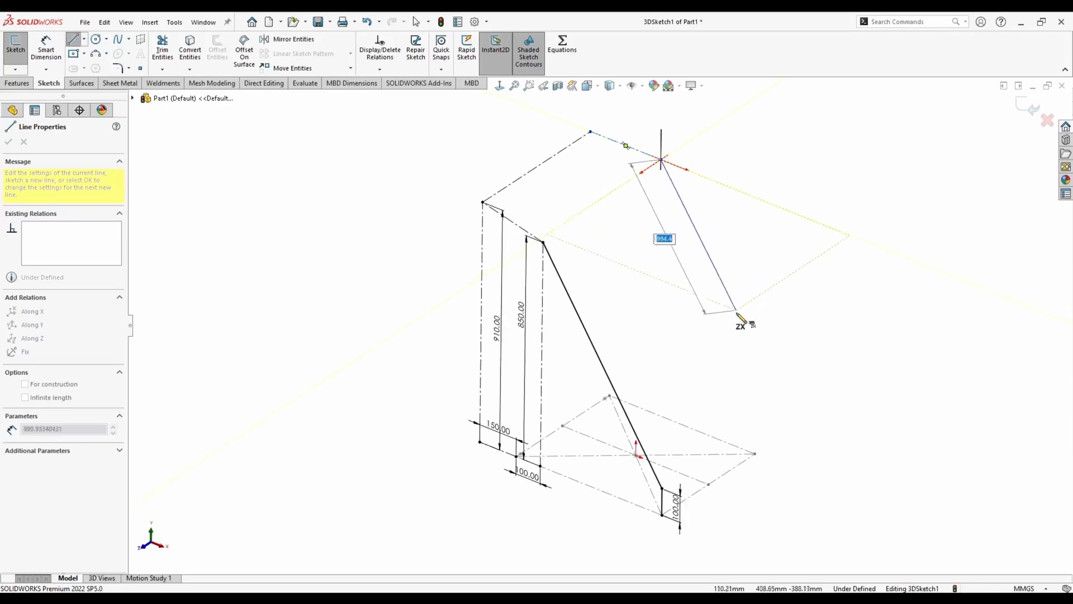
{"action": "left_click", "coordinate": [761, 376]}
{"action": "left_click", "coordinate": [755, 453]}
{"action": "key", "text": "Escape"}
Make the line rising from the base's far corner run along Y, and lower its upper end
{"action": "left_click", "coordinate": [759, 403]}
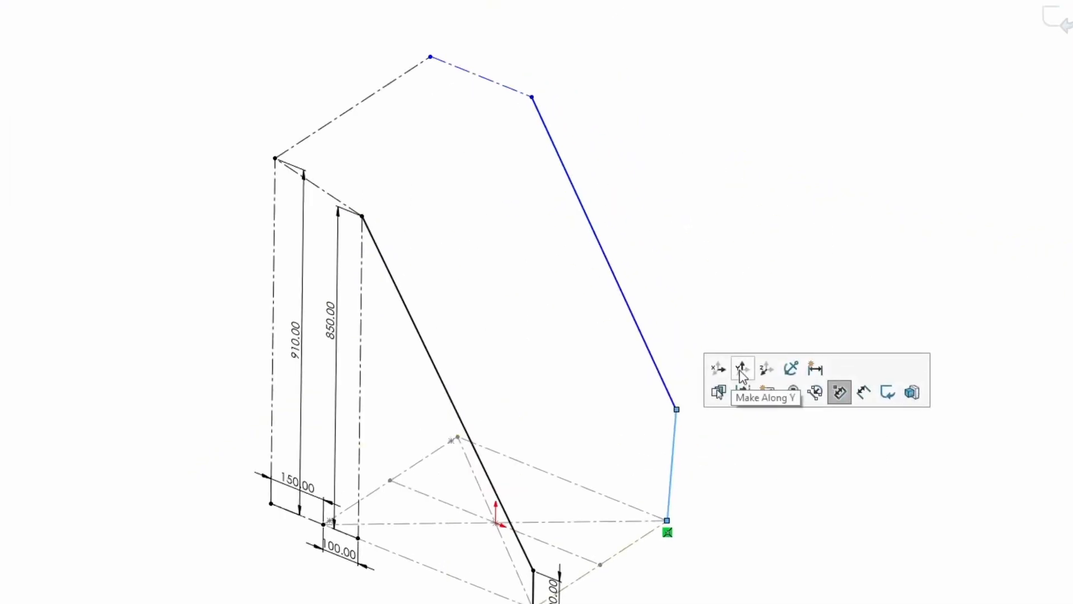
{"action": "left_click", "coordinate": [743, 375]}
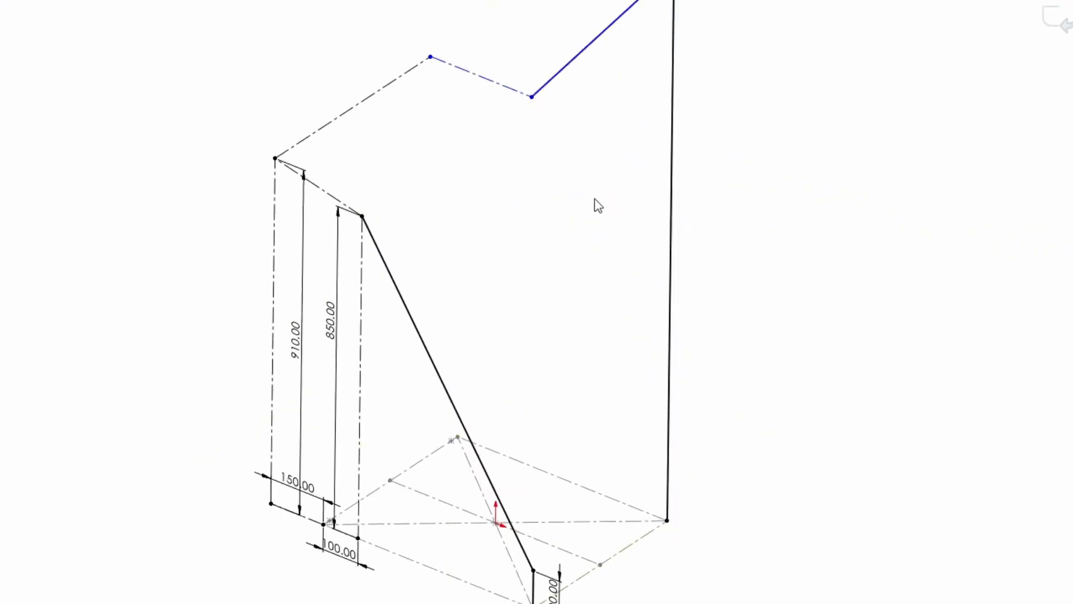
{"action": "left_click", "coordinate": [710, 151]}
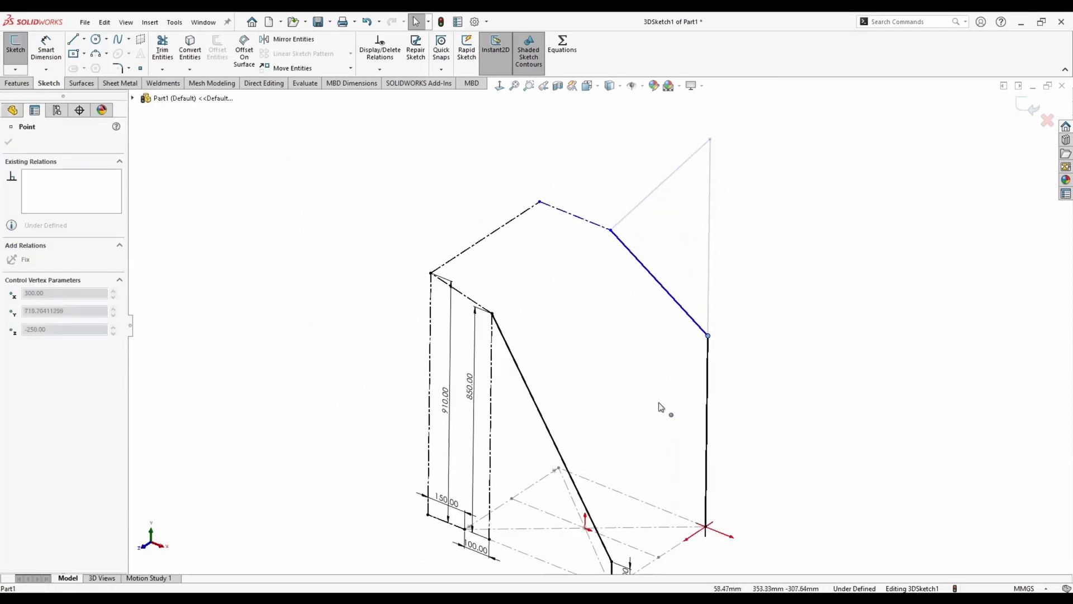
Delete the Along X relation from the upper centerline that meets the new sloped line
{"action": "key", "text": "Delete"}
{"action": "left_click", "coordinate": [588, 233]}
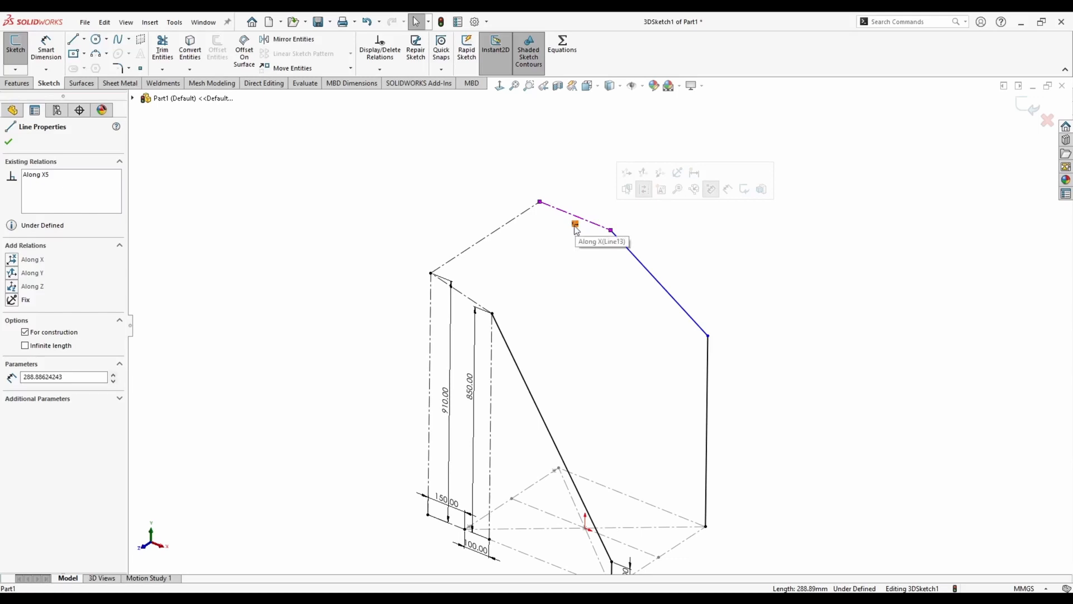
{"action": "key", "text": "Escape"}
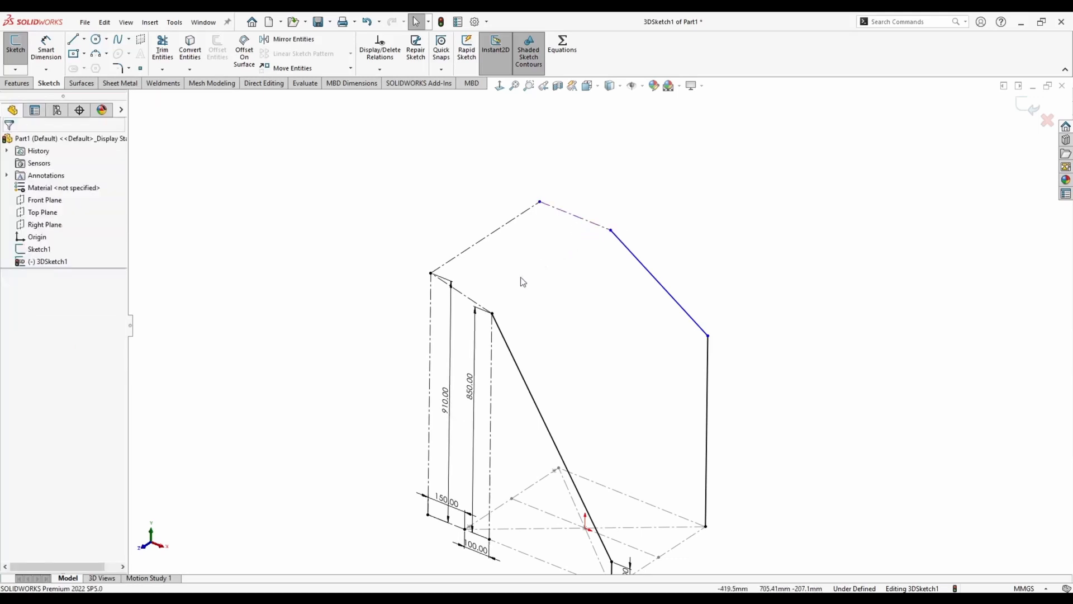
Make the new sloped line parallel to the opposite sloped frame line
{"action": "scroll", "coordinate": [504, 282], "scroll_direction": "down", "scroll_amount": 1}
{"action": "middle_click_drag", "start_coordinate": [505, 283], "coordinate": [511, 296]}
{"action": "scroll", "coordinate": [512, 297], "scroll_direction": "up", "scroll_amount": 2}
{"action": "left_click", "coordinate": [533, 369]}
{"action": "left_click", "coordinate": [663, 308], "text": "ctrl"}
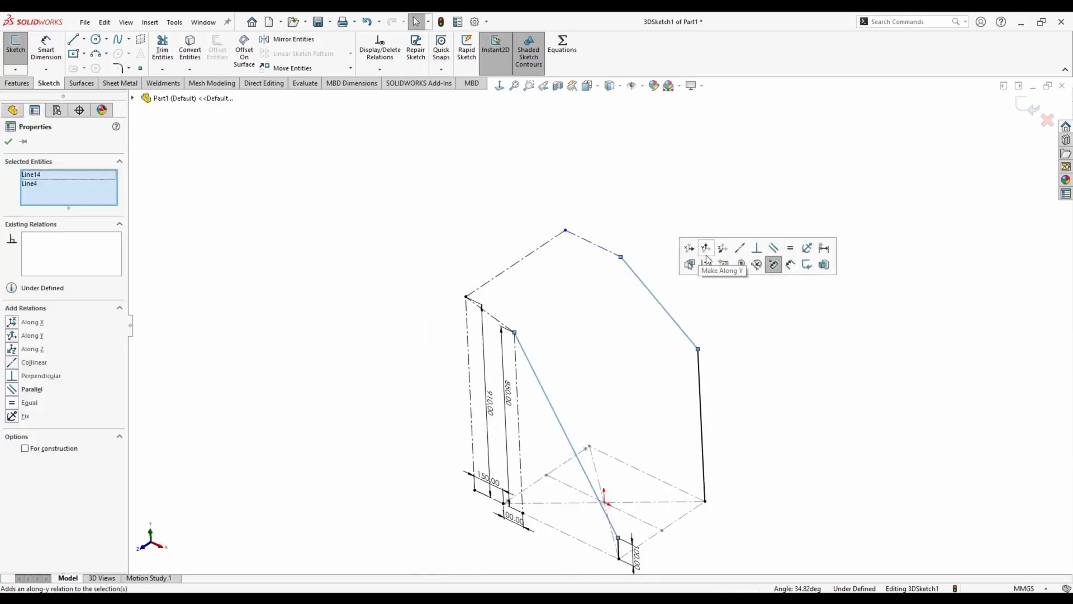
{"action": "left_click", "coordinate": [773, 248]}
{"action": "left_click", "coordinate": [659, 207]}
Make the upper far-side centerline parallel to the near-side slanted centerline, and pull its free end back to shorten it
{"action": "left_click", "coordinate": [546, 251]}
{"action": "left_click", "coordinate": [497, 320], "text": "ctrl"}
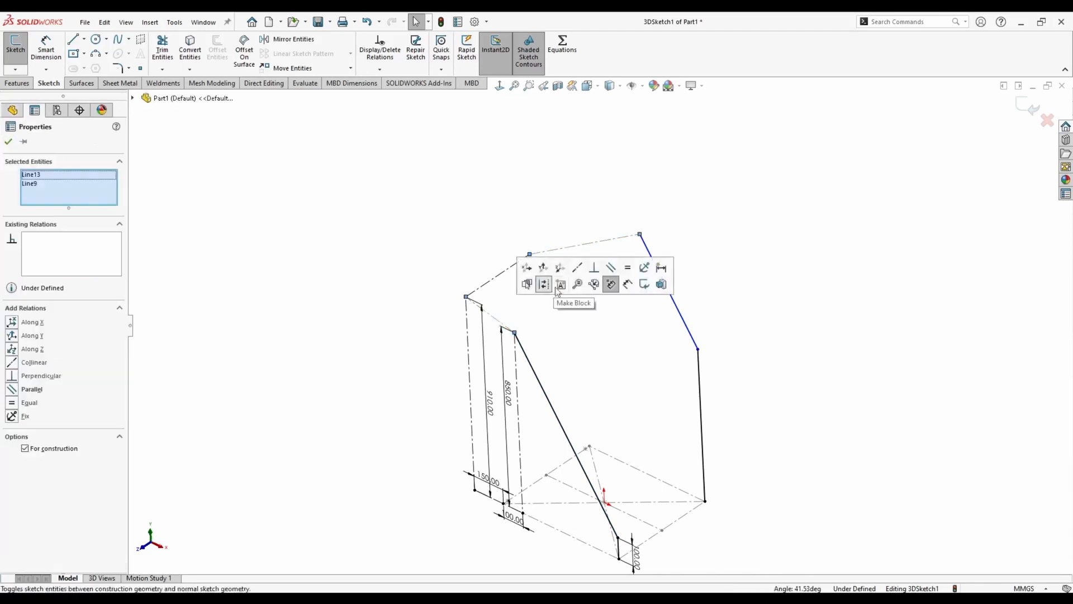
{"action": "left_click", "coordinate": [611, 267]}
{"action": "left_click", "coordinate": [523, 176]}
{"action": "scroll", "coordinate": [698, 367], "scroll_direction": "down", "scroll_amount": 4}
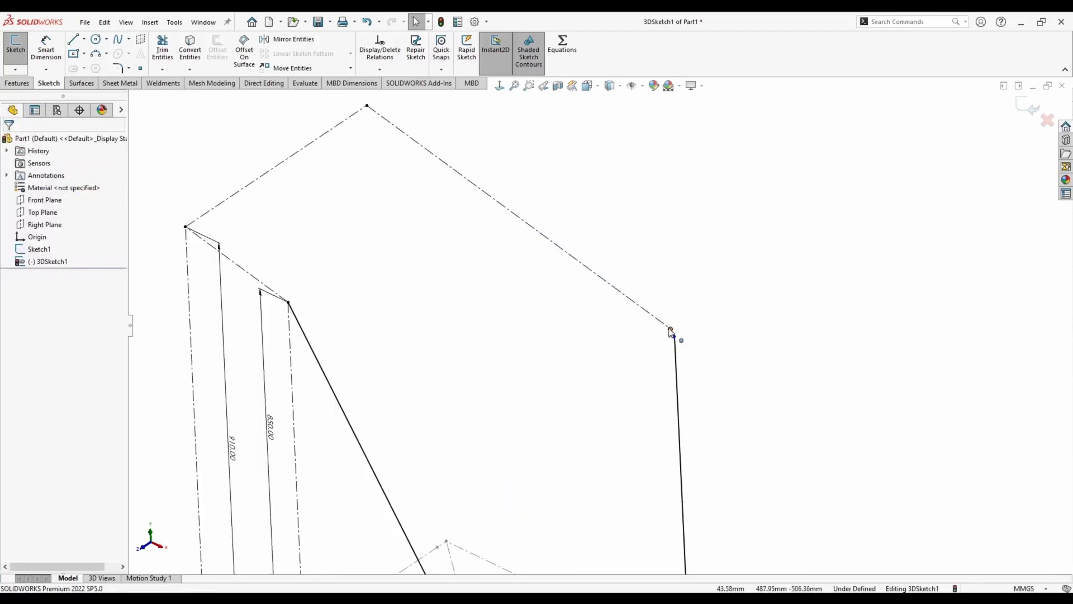
{"action": "left_click_drag", "start_coordinate": [672, 329], "coordinate": [472, 275]}
{"action": "left_click", "coordinate": [472, 276]}
Make the far short vertical leg line equal in length to the 100 mm vertical leg line
{"action": "scroll", "coordinate": [475, 276], "scroll_direction": "up", "scroll_amount": 4}
{"action": "left_click", "coordinate": [642, 443]}
{"action": "left_click", "coordinate": [556, 535], "text": "ctrl"}
{"action": "left_click", "coordinate": [684, 485]}
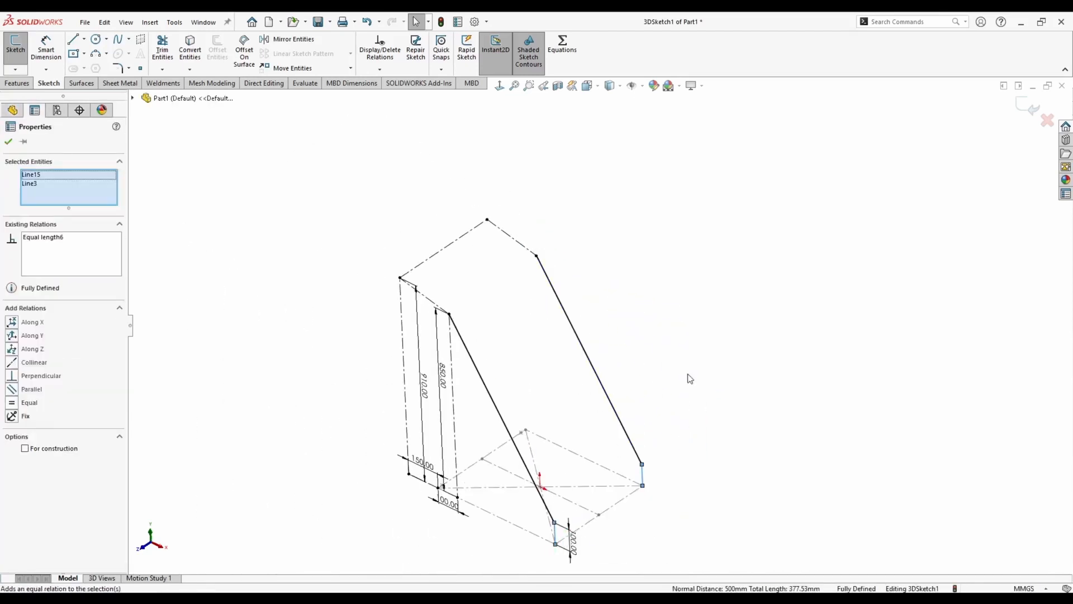
{"action": "left_click", "coordinate": [690, 378]}
Sketch a solid line about 354 mm long along Z just above the top centerline of the frame
{"action": "mouse_move", "coordinate": [497, 377]}
{"action": "middle_mouse_down"}
{"action": "mouse_move", "coordinate": [488, 307]}
{"action": "mouse_move", "coordinate": [480, 346]}
{"action": "middle_mouse_up"}
{"action": "middle_click_drag", "start_coordinate": [361, 206], "coordinate": [352, 233]}
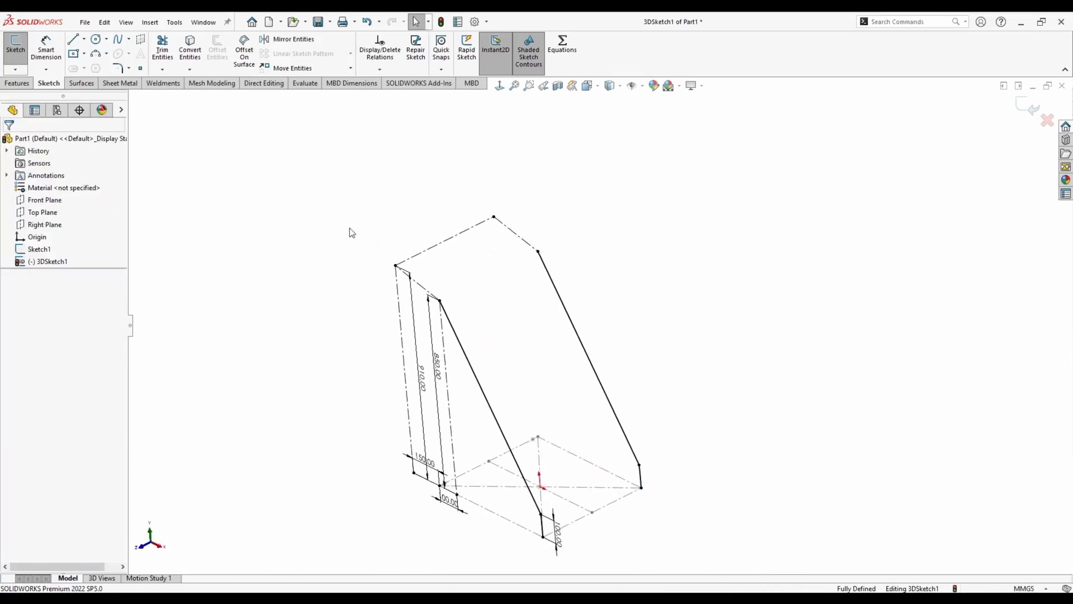
{"action": "left_click", "coordinate": [75, 39]}
{"action": "left_click", "coordinate": [395, 223]}
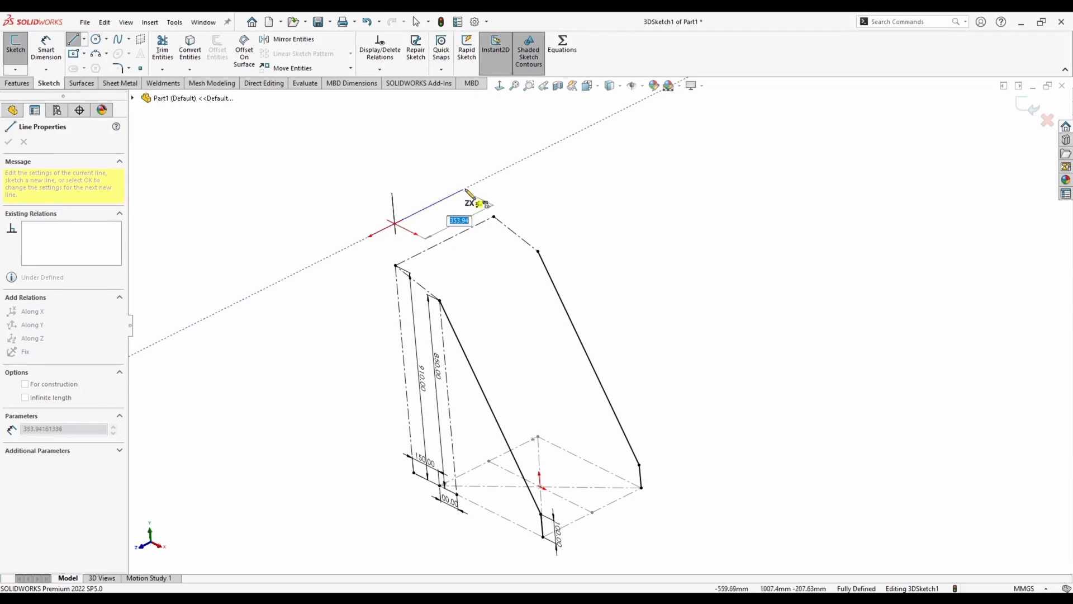
{"action": "double_click", "coordinate": [467, 190]}
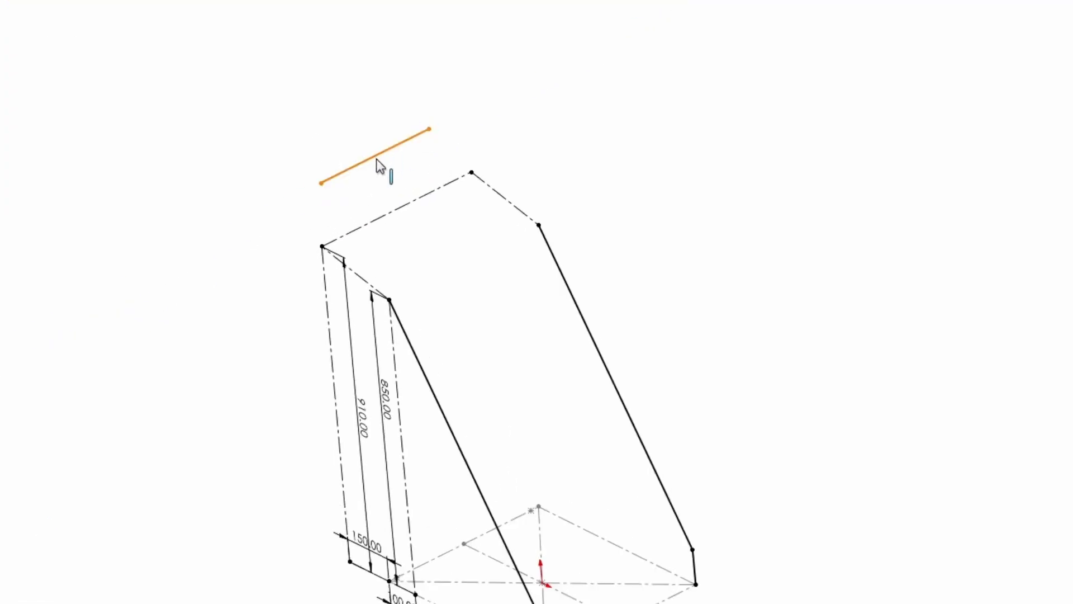
Place the new line's midpoint on the top centerline's midpoint, and adjust its length to about 290 mm along that centerline
{"action": "left_click", "coordinate": [377, 156]}
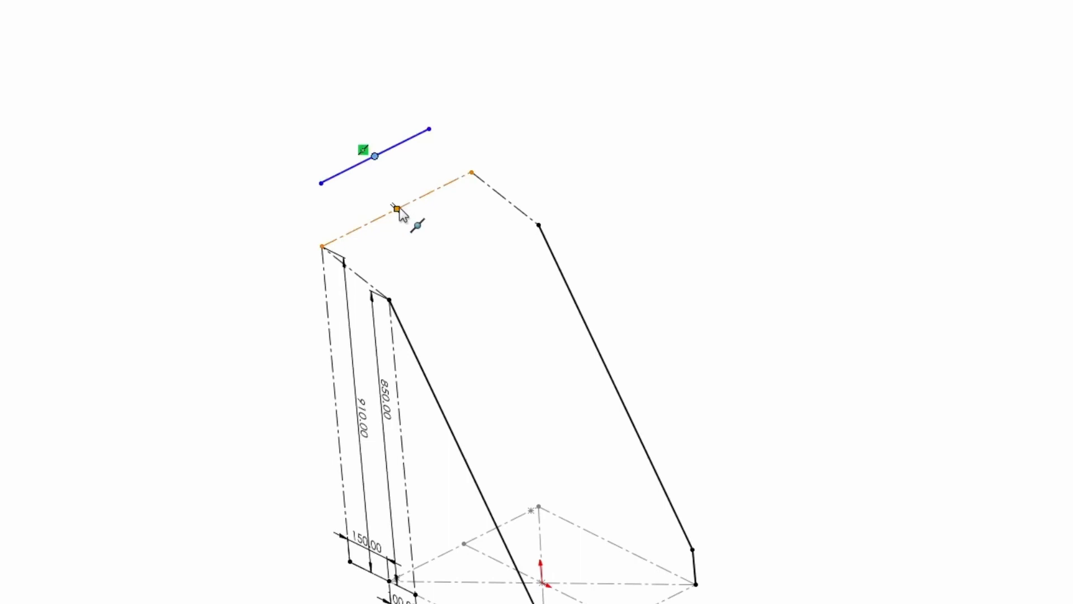
{"action": "left_click", "coordinate": [399, 209], "text": "ctrl"}
{"action": "left_click", "coordinate": [525, 156]}
{"action": "left_click", "coordinate": [197, 390]}
{"action": "left_click_drag", "start_coordinate": [182, 372], "coordinate": [436, 251]}
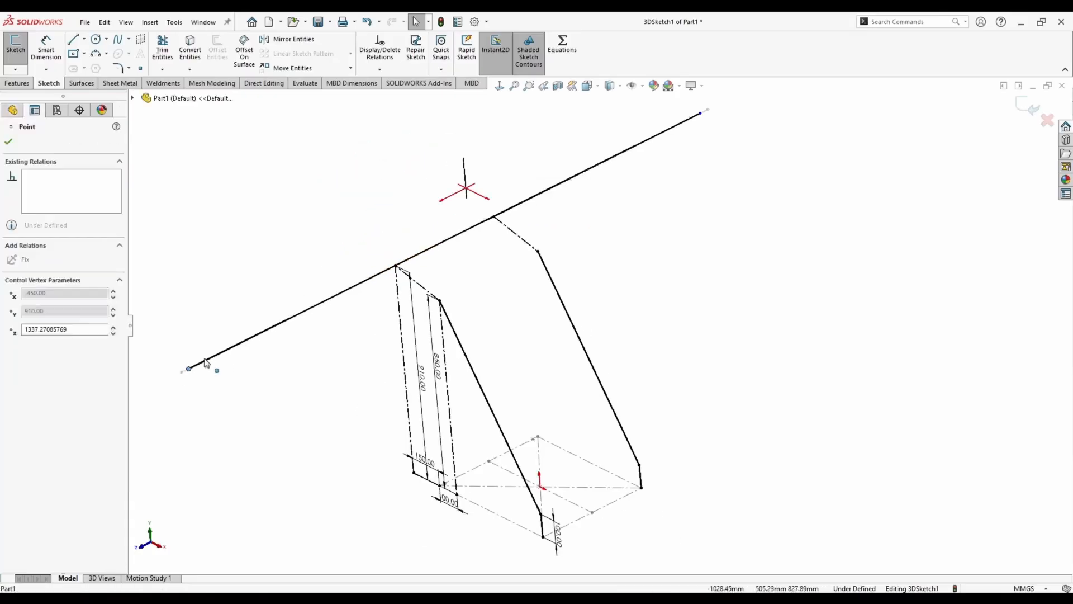
{"action": "left_click_drag", "start_coordinate": [514, 209], "coordinate": [516, 207]}
Dimension the solid line on the top centerline to 300 mm
{"action": "left_click", "coordinate": [46, 43]}
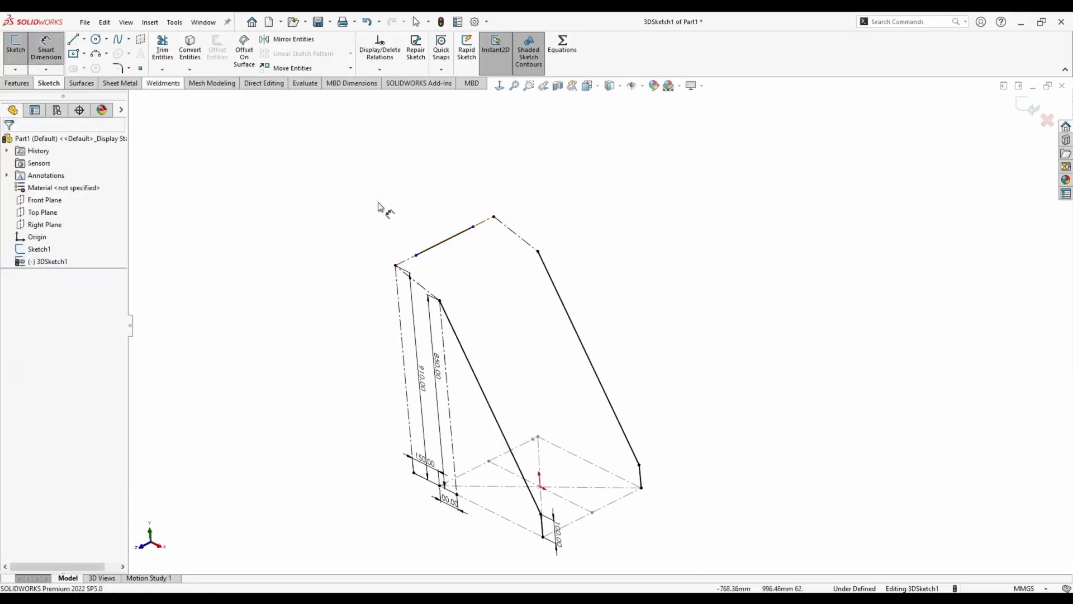
{"action": "left_click", "coordinate": [428, 249]}
{"action": "left_click", "coordinate": [435, 209]}
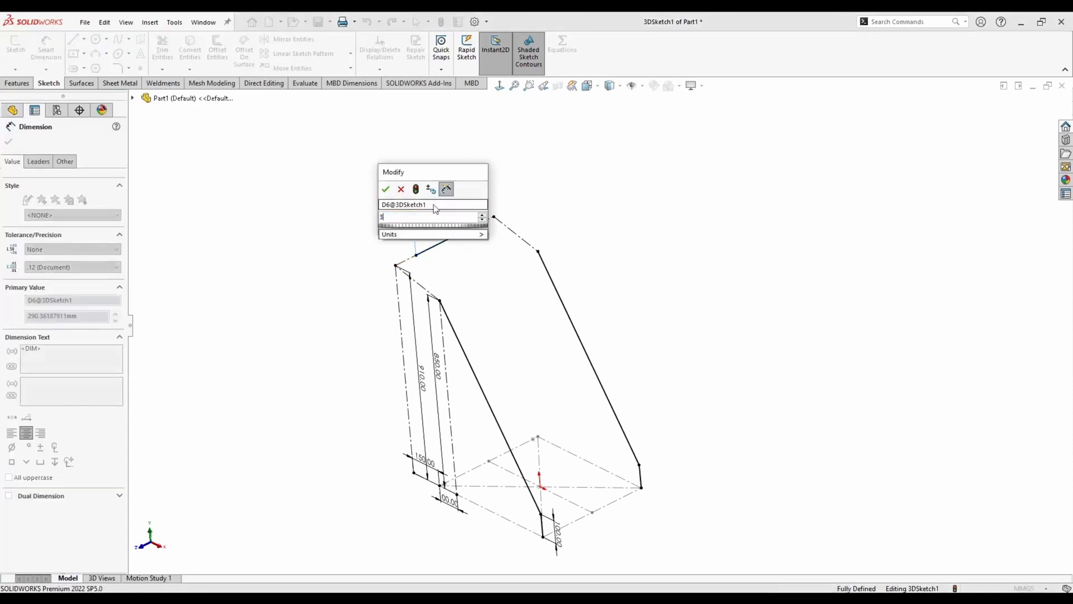
{"action": "type", "text": "300"}
{"action": "key", "text": "Return"}
{"action": "key", "text": "Escape"}
Sketch lines joining both ends of the 300 mm line to the upper ends of the two sloped lines
{"action": "middle_click_drag", "start_coordinate": [350, 204], "coordinate": [337, 205]}
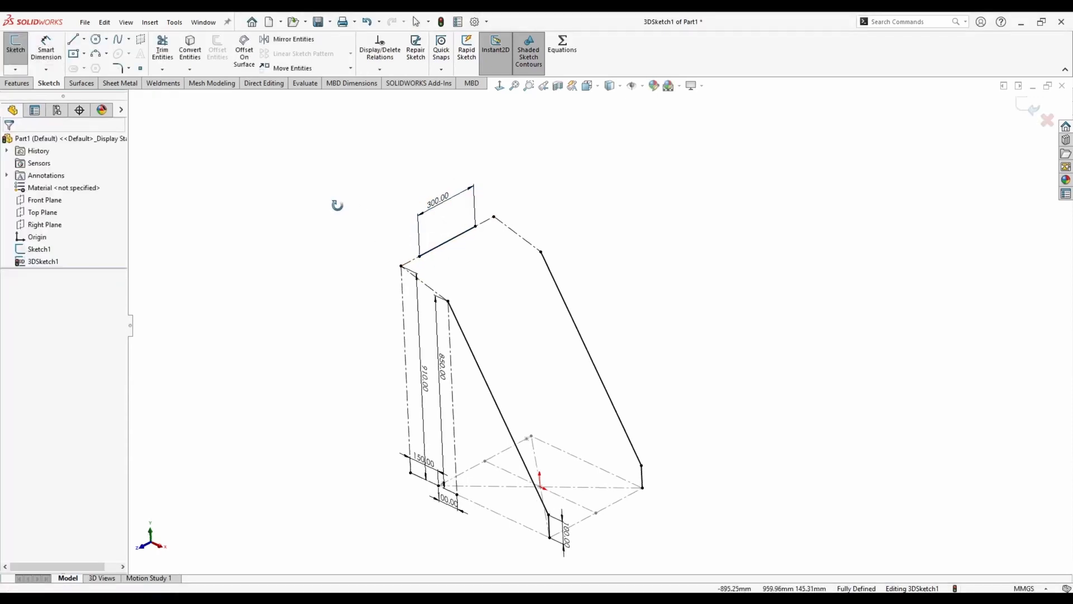
{"action": "left_click", "coordinate": [73, 40]}
{"action": "left_click", "coordinate": [448, 301]}
{"action": "left_click", "coordinate": [419, 256]}
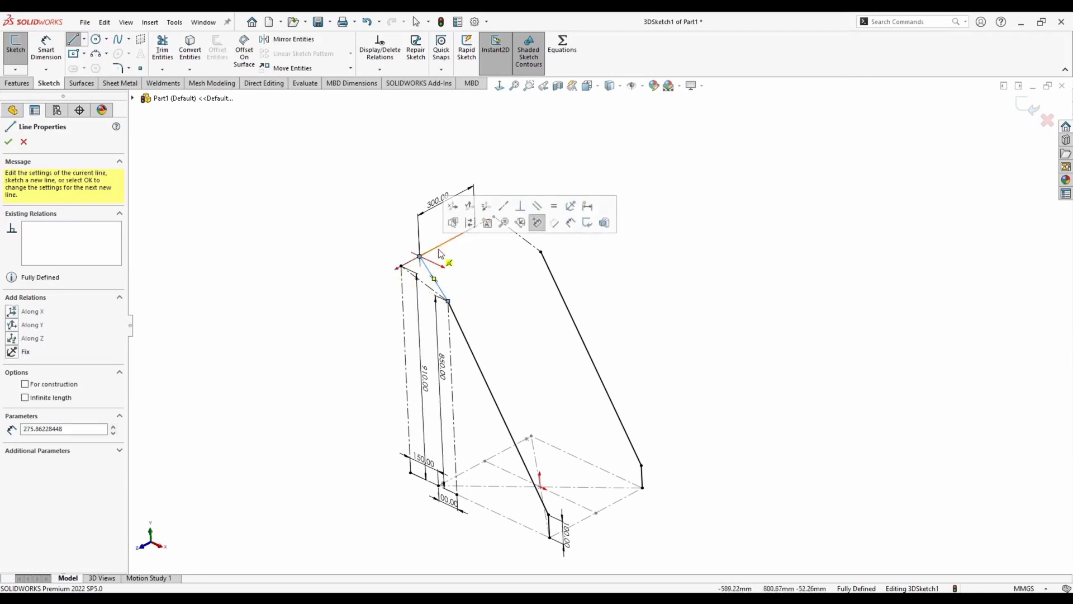
{"action": "left_click", "coordinate": [541, 252]}
{"action": "key", "text": "Escape"}
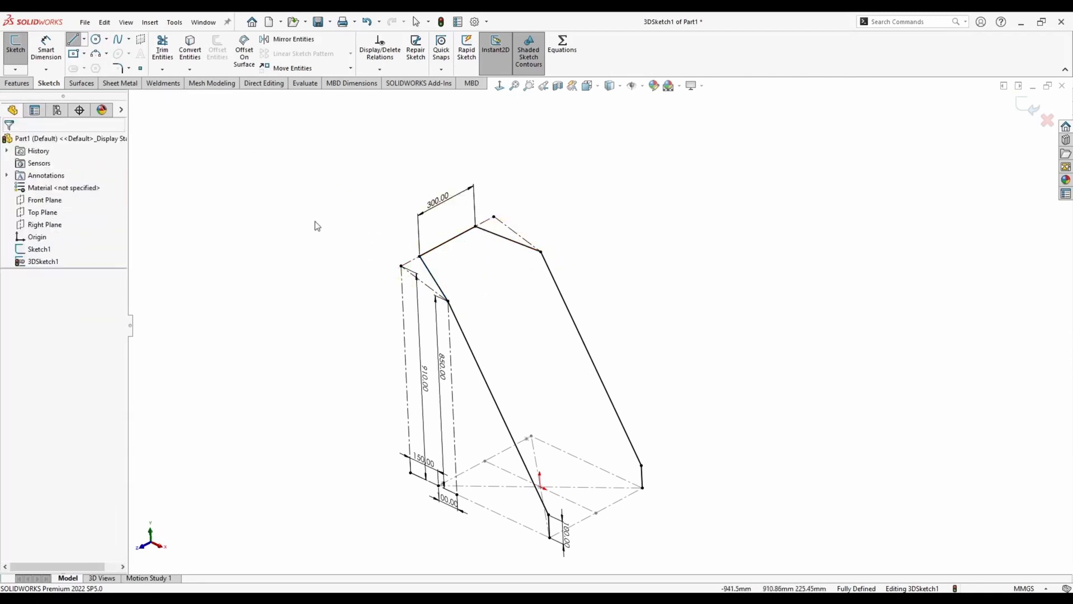
Add 150 mm sketch fillets at both ends of the 300 mm top line
{"action": "middle_click_drag", "start_coordinate": [313, 222], "coordinate": [413, 295]}
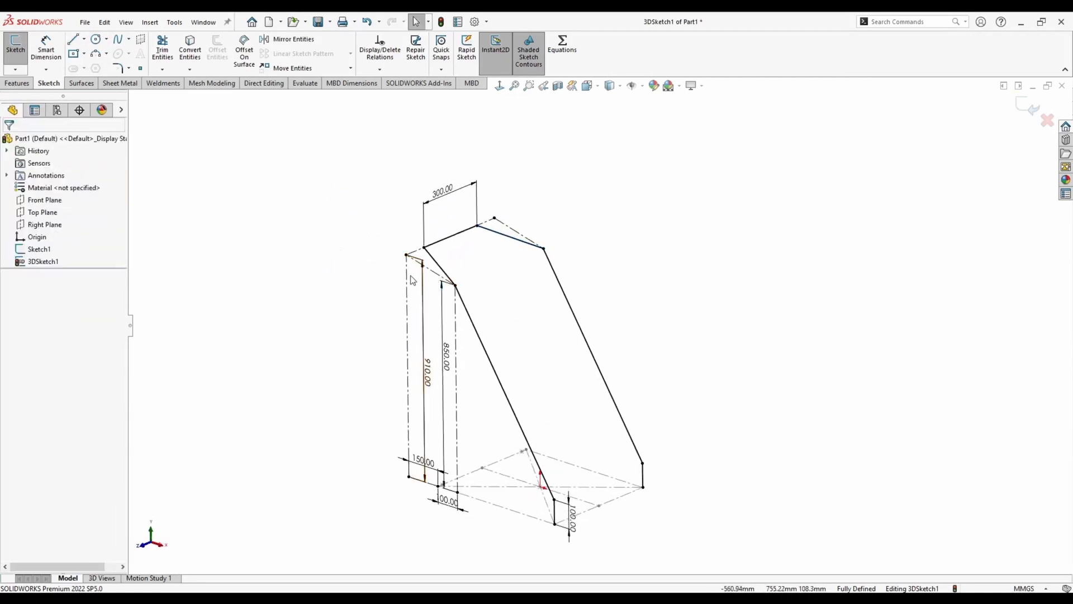
{"action": "mouse_move", "coordinate": [505, 234]}
{"action": "middle_mouse_down"}
{"action": "mouse_move", "coordinate": [529, 225]}
{"action": "mouse_move", "coordinate": [492, 297]}
{"action": "mouse_move", "coordinate": [498, 271]}
{"action": "mouse_move", "coordinate": [357, 302]}
{"action": "mouse_move", "coordinate": [494, 385]}
{"action": "mouse_move", "coordinate": [315, 305]}
{"action": "middle_mouse_up"}
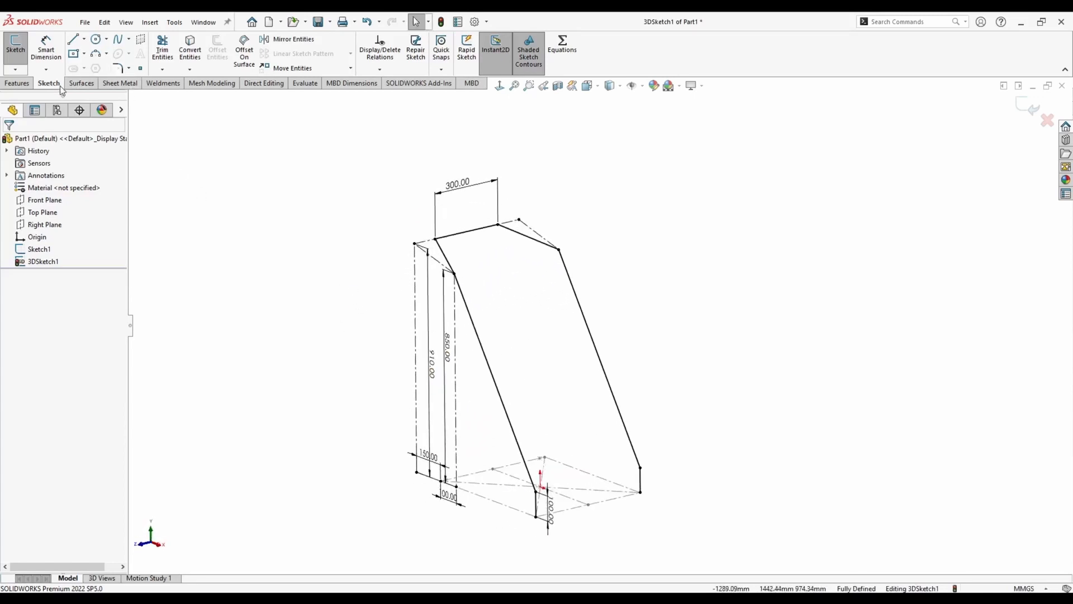
{"action": "left_click", "coordinate": [117, 69]}
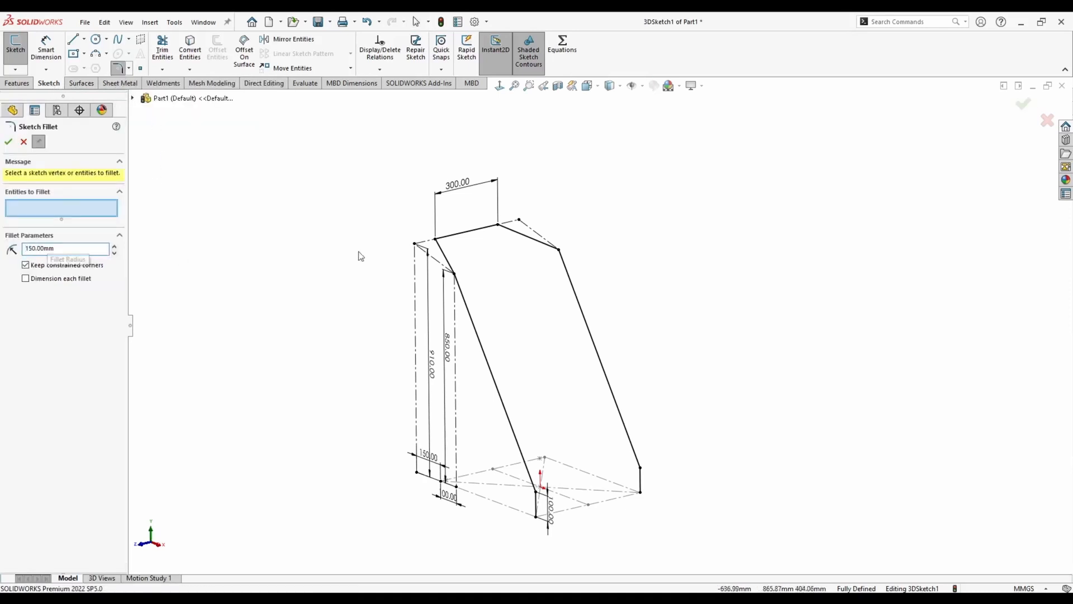
{"action": "middle_click_drag", "start_coordinate": [361, 256], "coordinate": [454, 289]}
{"action": "left_click", "coordinate": [427, 252]}
{"action": "left_click", "coordinate": [487, 225]}
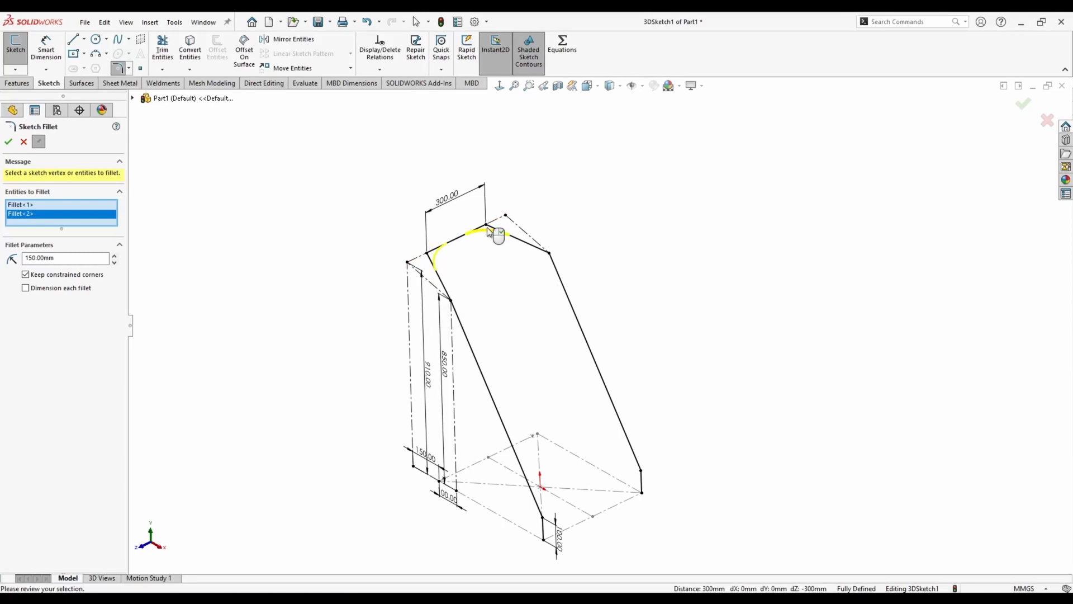
{"action": "left_click", "coordinate": [9, 143]}
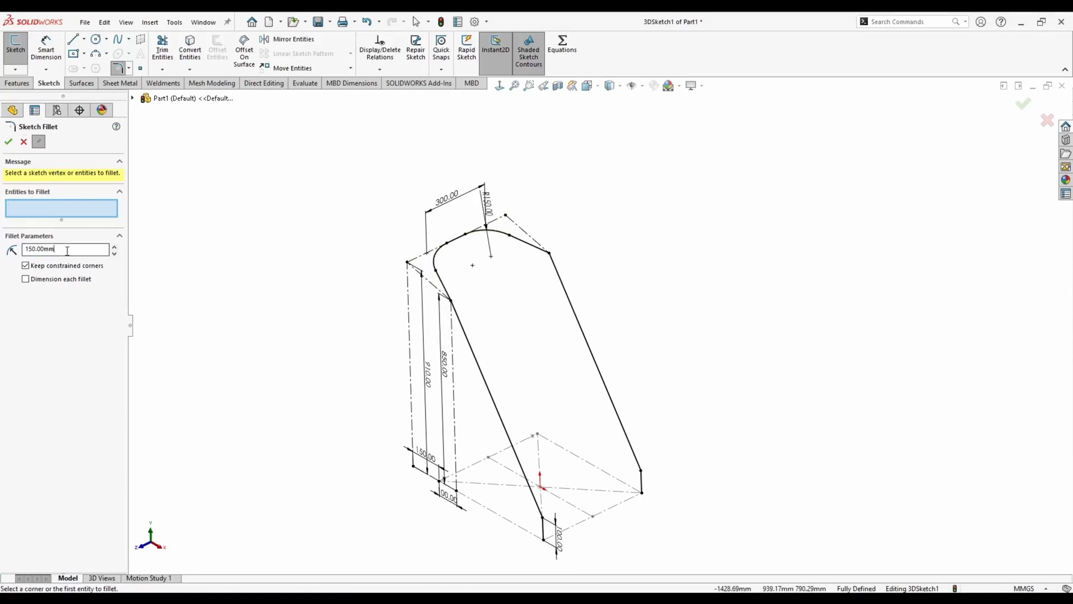
Add 100 mm sketch fillets at the lower and upper corners of both sloped lines
{"action": "left_click", "coordinate": [643, 470]}
{"action": "key", "text": "Return"}
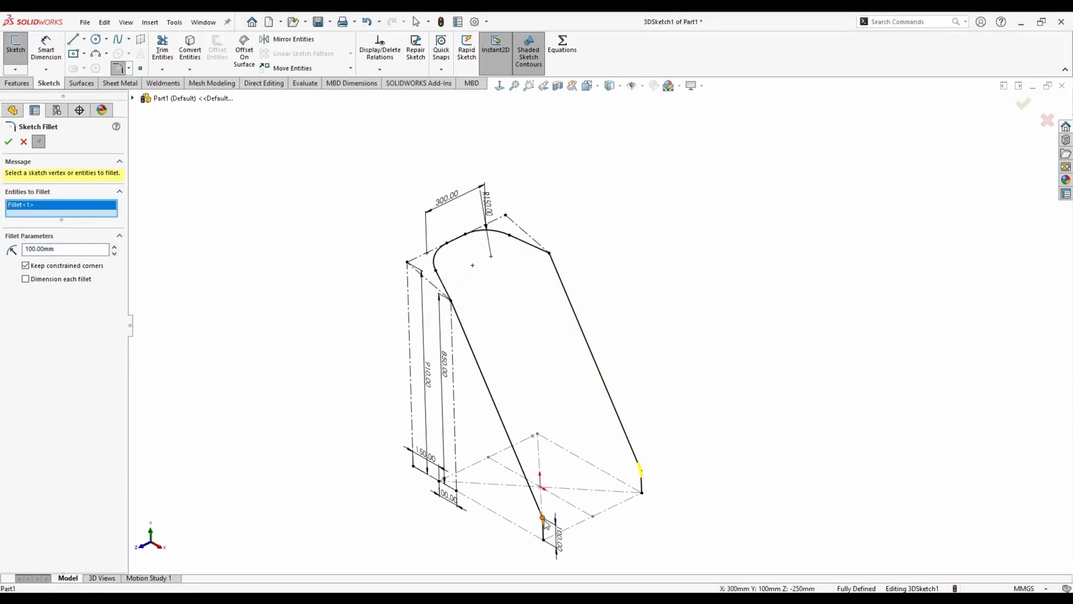
{"action": "left_click", "coordinate": [543, 519]}
{"action": "key", "text": "Return"}
{"action": "left_click", "coordinate": [451, 301]}
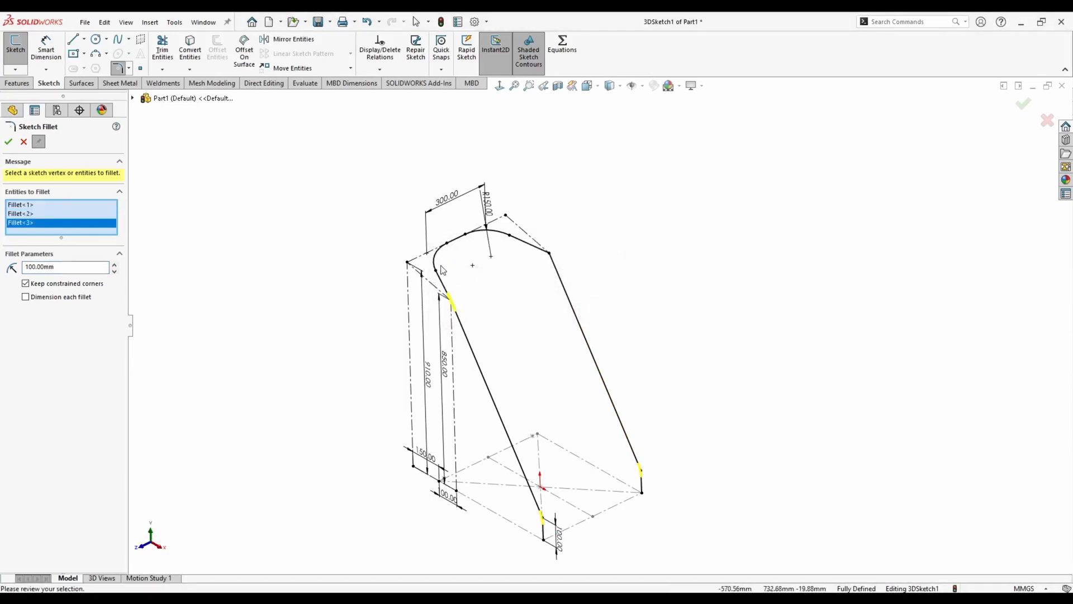
{"action": "left_click", "coordinate": [549, 255]}
{"action": "key", "text": "Return"}
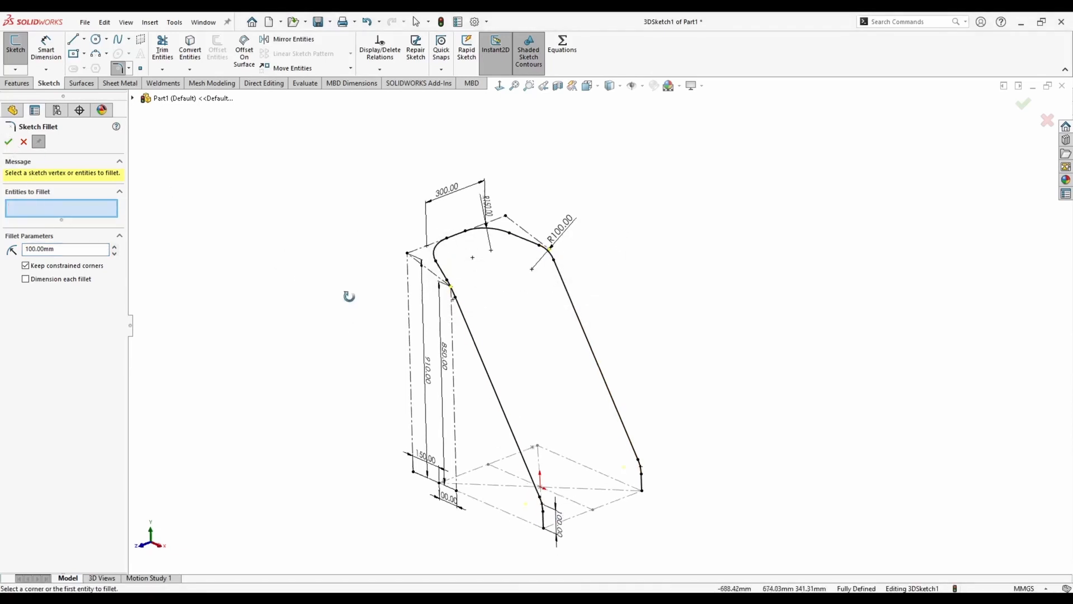
{"action": "mouse_move", "coordinate": [345, 295]}
{"action": "middle_mouse_down"}
{"action": "mouse_move", "coordinate": [355, 254]}
{"action": "mouse_move", "coordinate": [366, 322]}
{"action": "middle_mouse_up"}
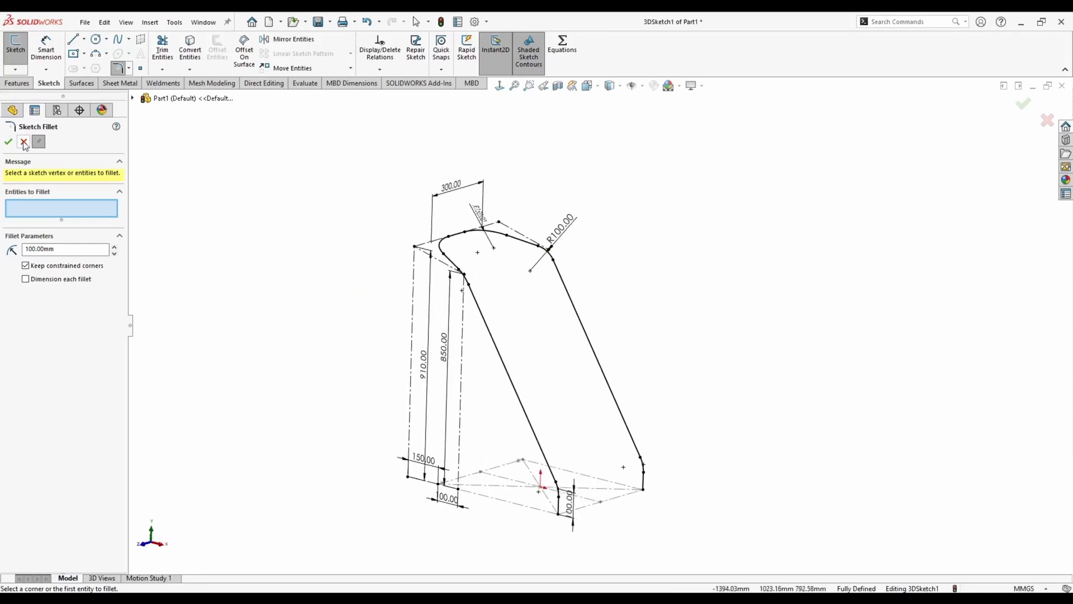
{"action": "left_click", "coordinate": [24, 142]}
{"action": "middle_click_drag", "start_coordinate": [273, 229], "coordinate": [297, 239]}
Exit the 3D sketch and save the part as Stand in the X-Pro SW Tutorial_8_Stand 25022024 folder
{"action": "left_click", "coordinate": [1024, 105]}
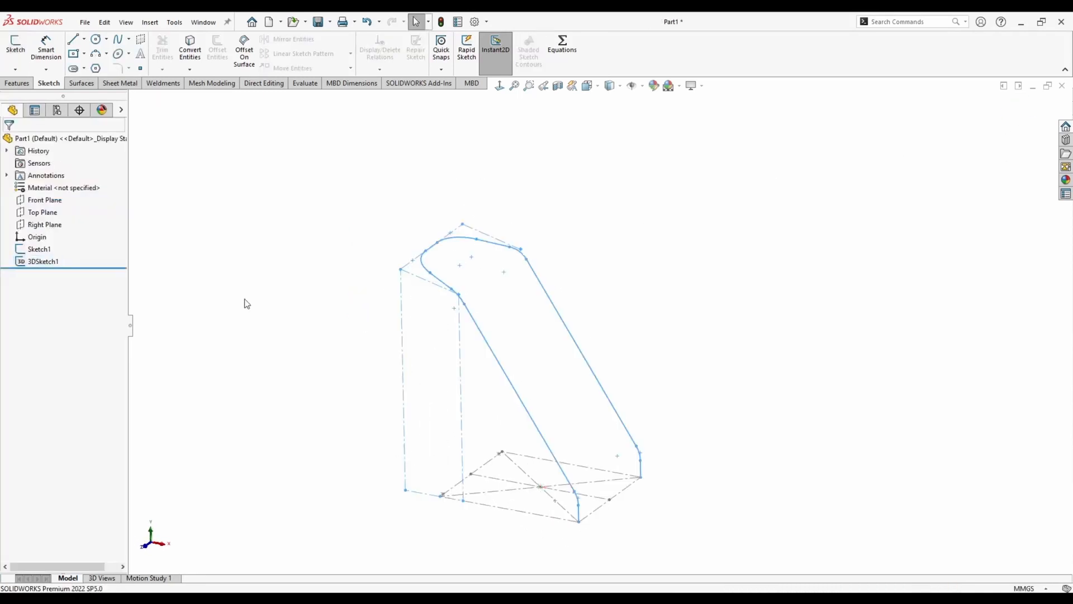
{"action": "key", "text": "ctrl+s"}
{"action": "left_click", "coordinate": [423, 170]}
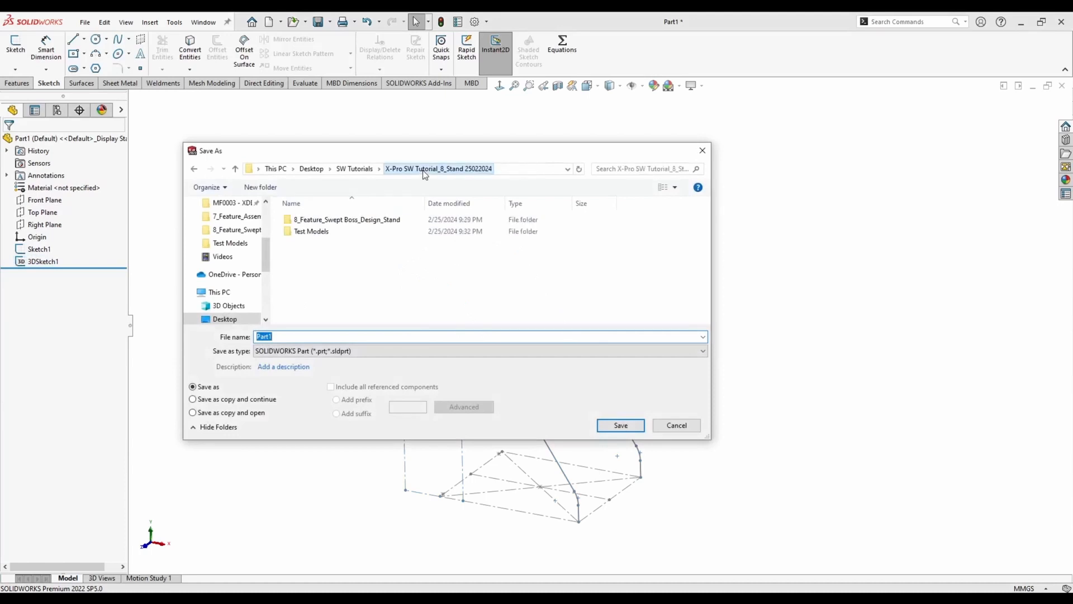
{"action": "left_click", "coordinate": [310, 337]}
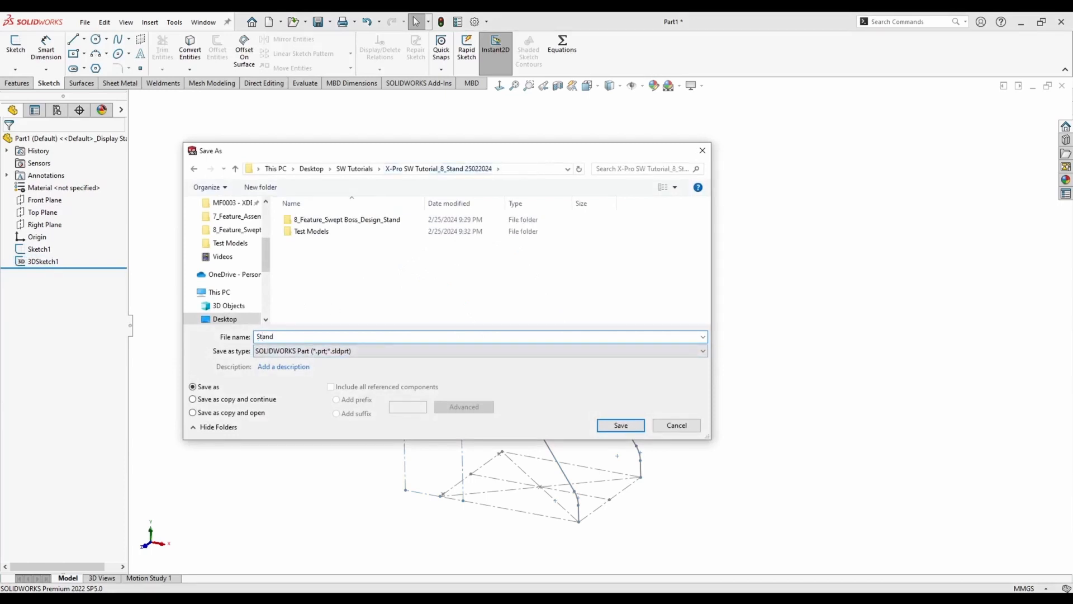
{"action": "key", "text": "Return"}
{"action": "mouse_move", "coordinate": [463, 418]}
{"action": "middle_mouse_down"}
{"action": "mouse_move", "coordinate": [307, 359]}
{"action": "mouse_move", "coordinate": [318, 417]}
{"action": "mouse_move", "coordinate": [357, 436]}
{"action": "mouse_move", "coordinate": [487, 448]}
{"action": "mouse_move", "coordinate": [588, 338]}
{"action": "middle_mouse_up"}
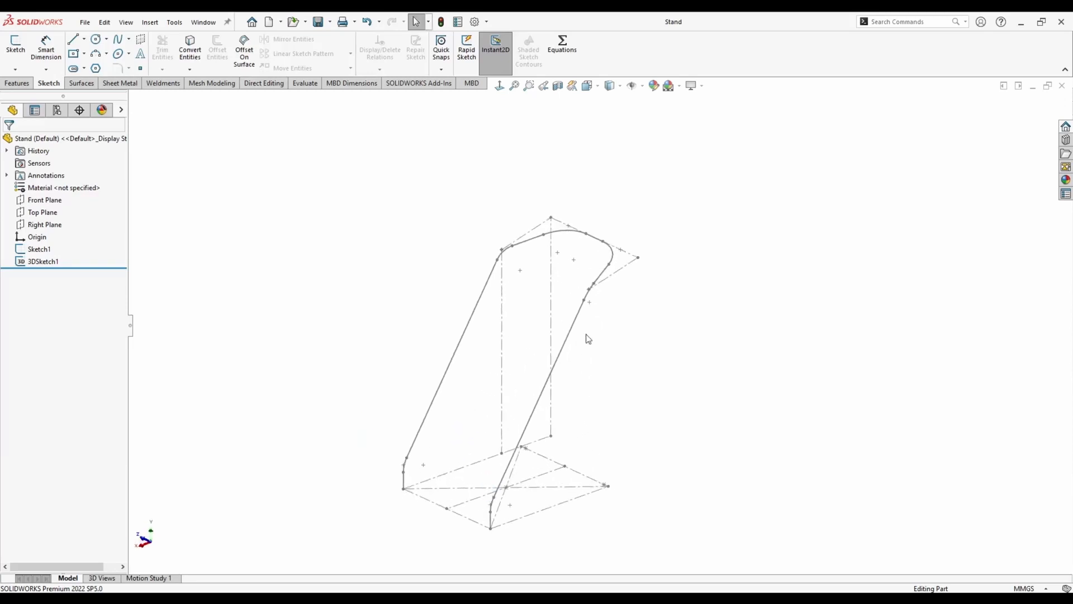
{"action": "middle_click_drag", "start_coordinate": [425, 461], "coordinate": [423, 445]}
{"action": "mouse_move", "coordinate": [343, 374]}
{"action": "middle_mouse_down"}
{"action": "mouse_move", "coordinate": [328, 407]}
{"action": "mouse_move", "coordinate": [369, 343]}
{"action": "mouse_move", "coordinate": [506, 388]}
{"action": "mouse_move", "coordinate": [521, 406]}
{"action": "mouse_move", "coordinate": [489, 419]}
{"action": "mouse_move", "coordinate": [577, 386]}
{"action": "mouse_move", "coordinate": [558, 422]}
{"action": "middle_mouse_up"}
{"action": "middle_click_drag", "start_coordinate": [317, 395], "coordinate": [310, 396]}
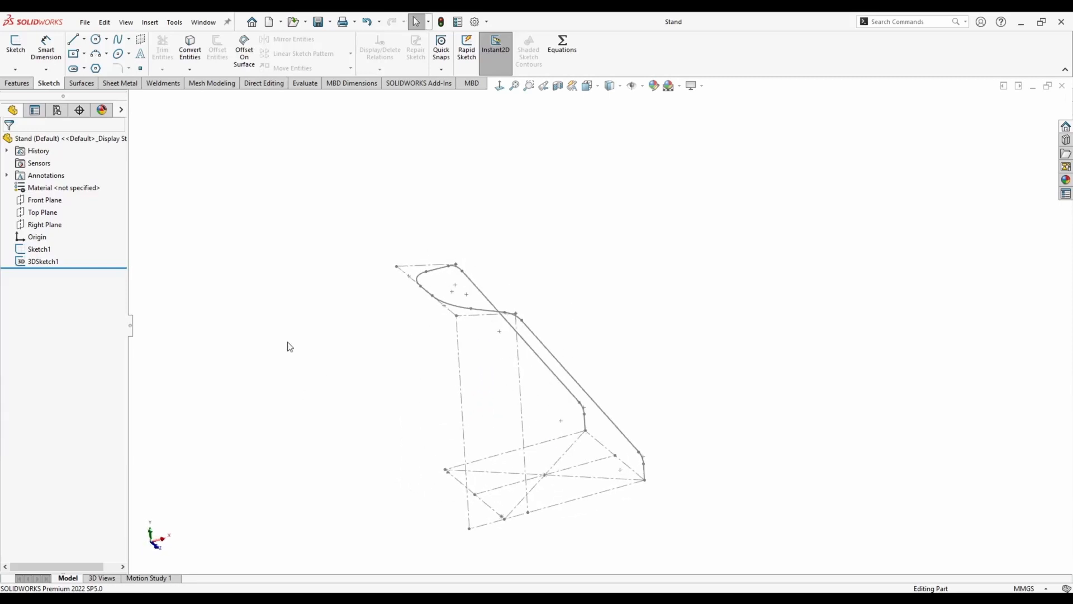
Start a new 3D sketch and draw a 100 mm vertical line up from the base-edge point near the front corner
{"action": "left_click", "coordinate": [15, 69]}
{"action": "left_click", "coordinate": [40, 96]}
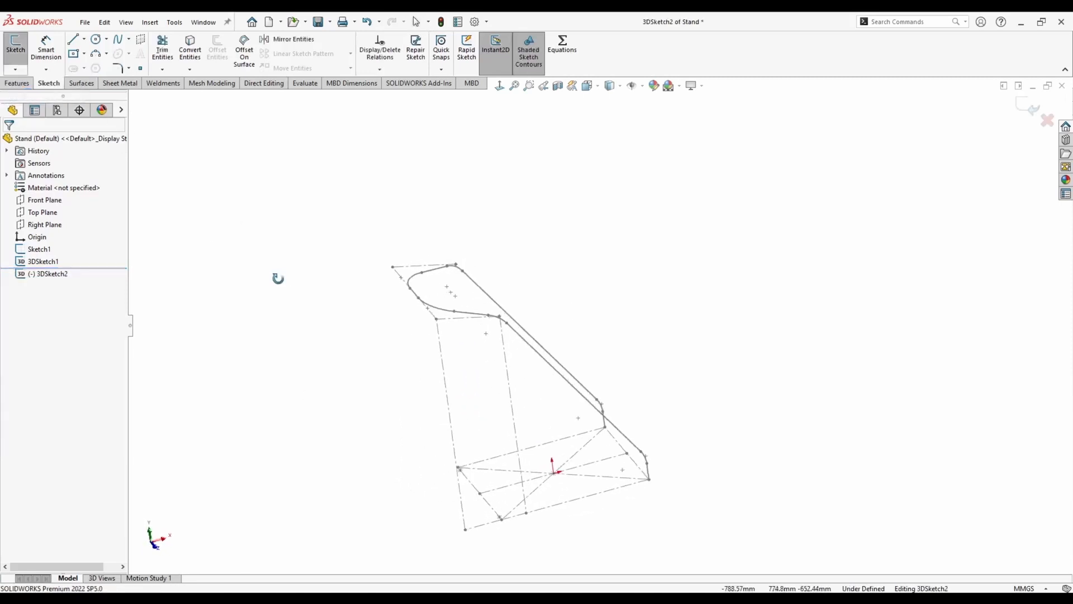
{"action": "left_click", "coordinate": [73, 39]}
{"action": "scroll", "coordinate": [503, 543], "scroll_direction": "down", "scroll_amount": 3}
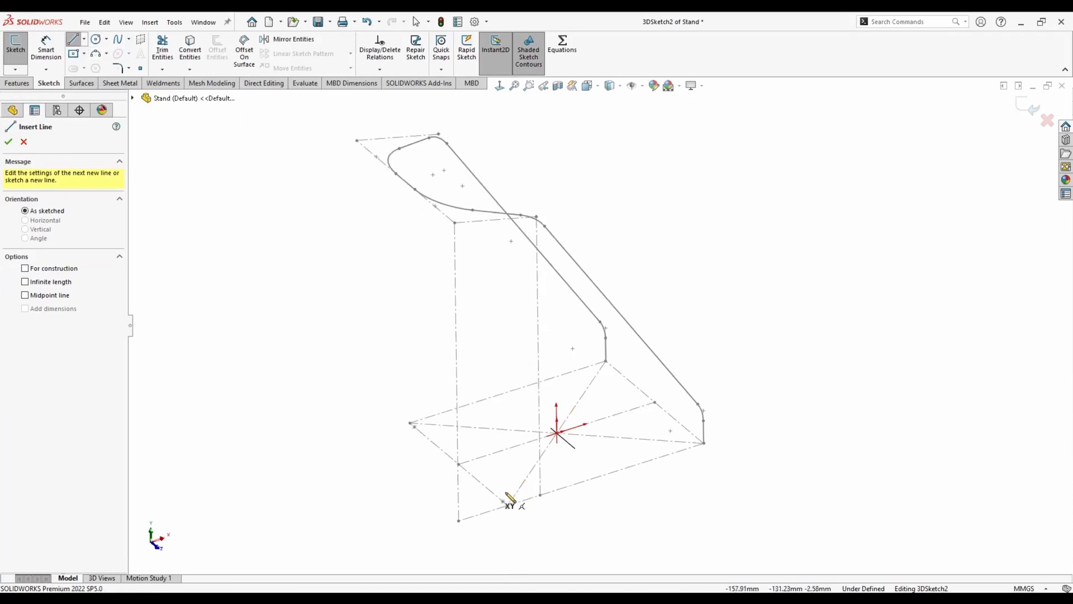
{"action": "scroll", "coordinate": [517, 517], "scroll_direction": "down", "scroll_amount": 6}
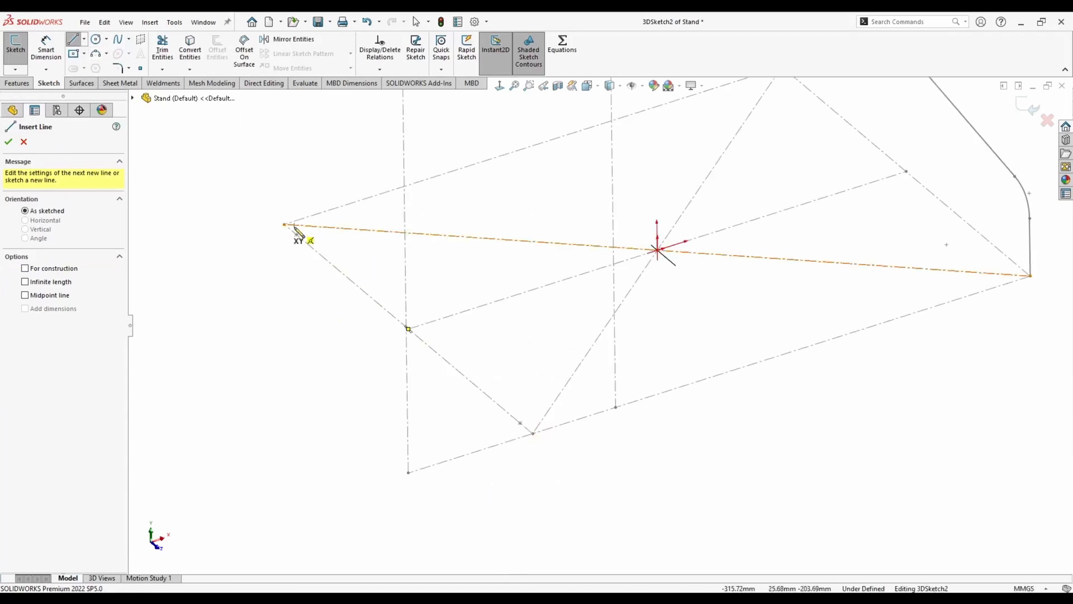
{"action": "scroll", "coordinate": [557, 376], "scroll_direction": "up", "scroll_amount": 3}
{"action": "left_click", "coordinate": [545, 395]}
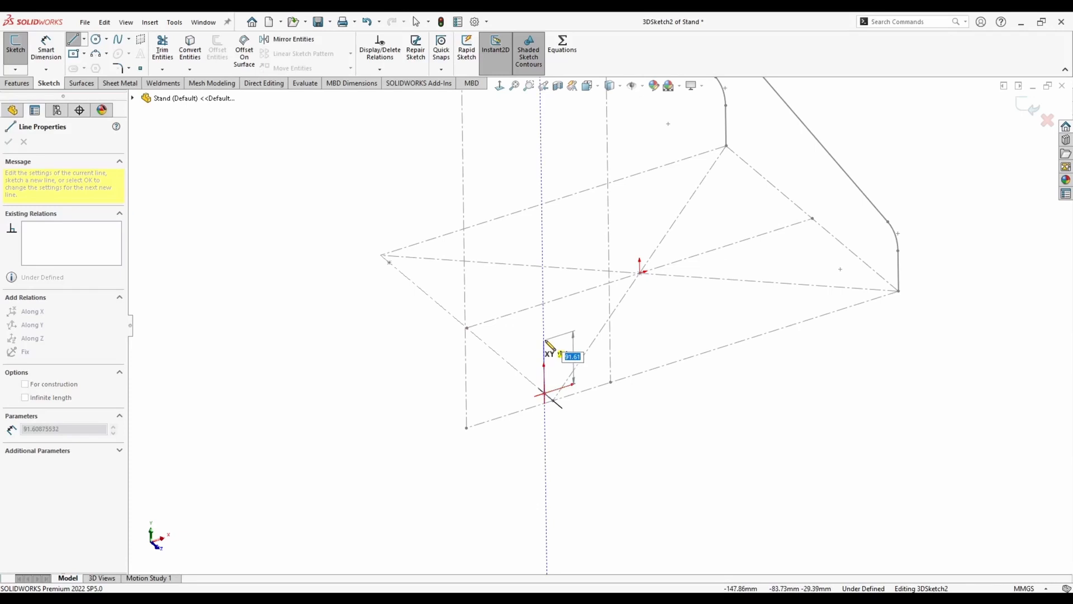
{"action": "type", "text": "100"}
{"action": "key", "text": "Return"}
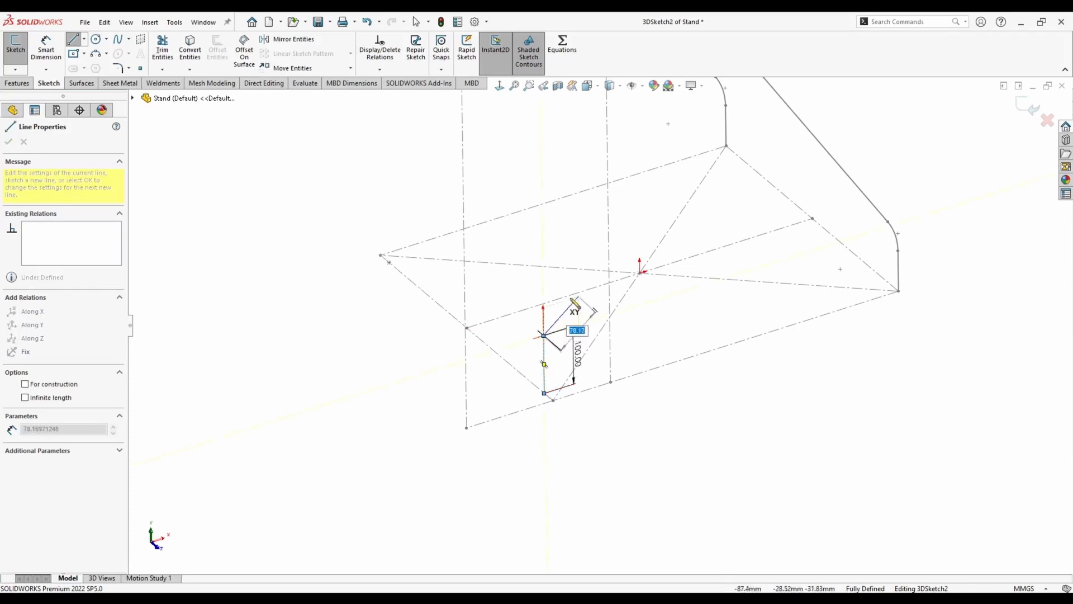
Draw a sloped line about 849 mm long from the 100 mm line's upper end toward the opposite side of the base
{"action": "scroll", "coordinate": [606, 256], "scroll_direction": "up", "scroll_amount": 4}
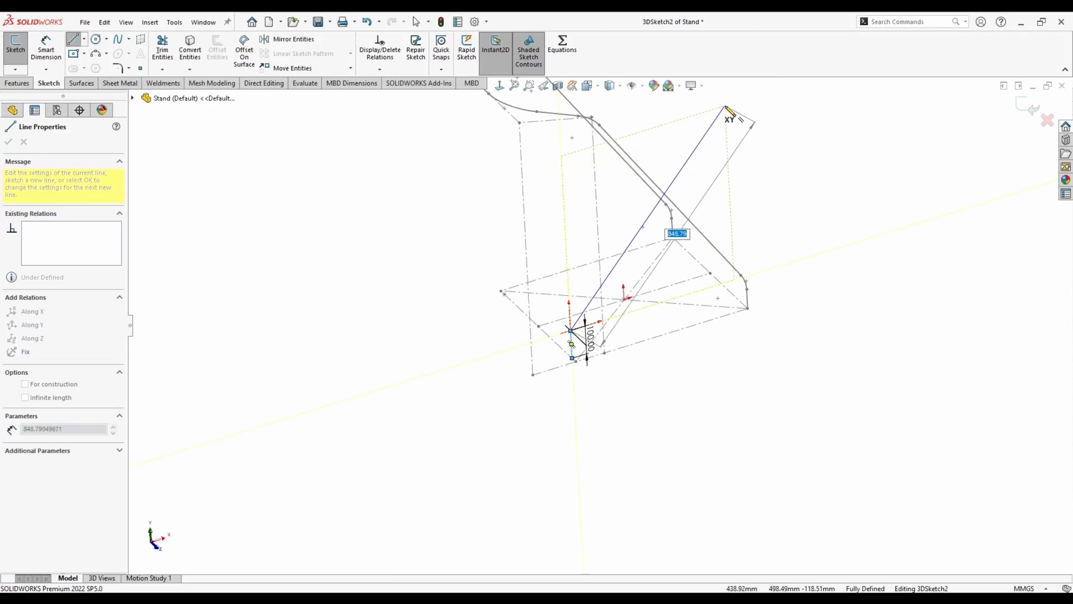
{"action": "left_click", "coordinate": [726, 108]}
{"action": "key", "text": "Escape"}
Draw a centerline from the sloped line's upper end down to the opposite base edge and constrain it along Y
{"action": "left_click", "coordinate": [84, 39]}
{"action": "left_click", "coordinate": [92, 66]}
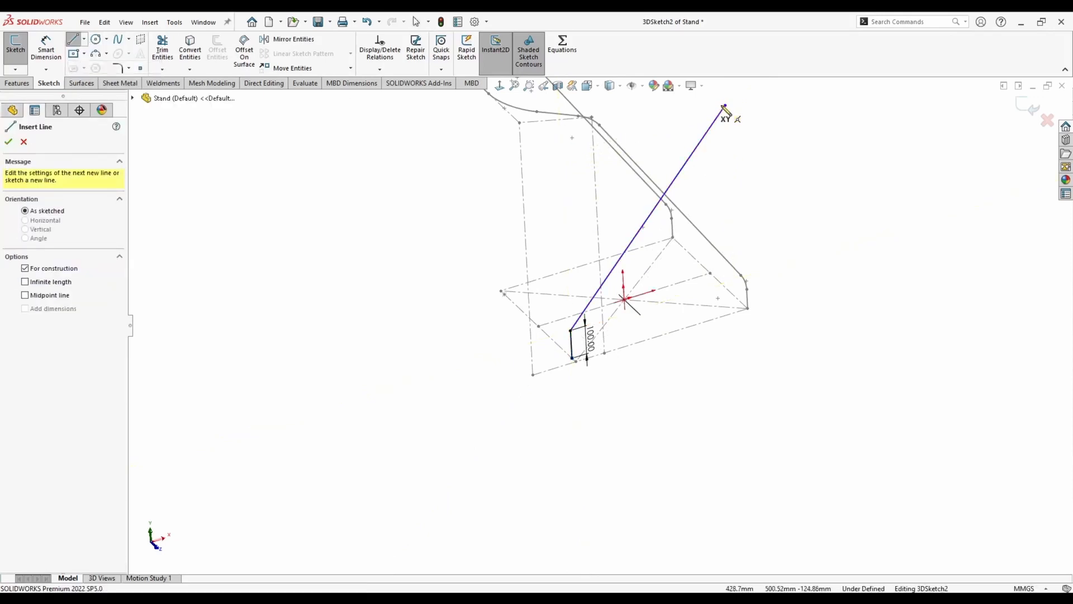
{"action": "left_click", "coordinate": [726, 107]}
{"action": "scroll", "coordinate": [748, 304], "scroll_direction": "down", "scroll_amount": 3}
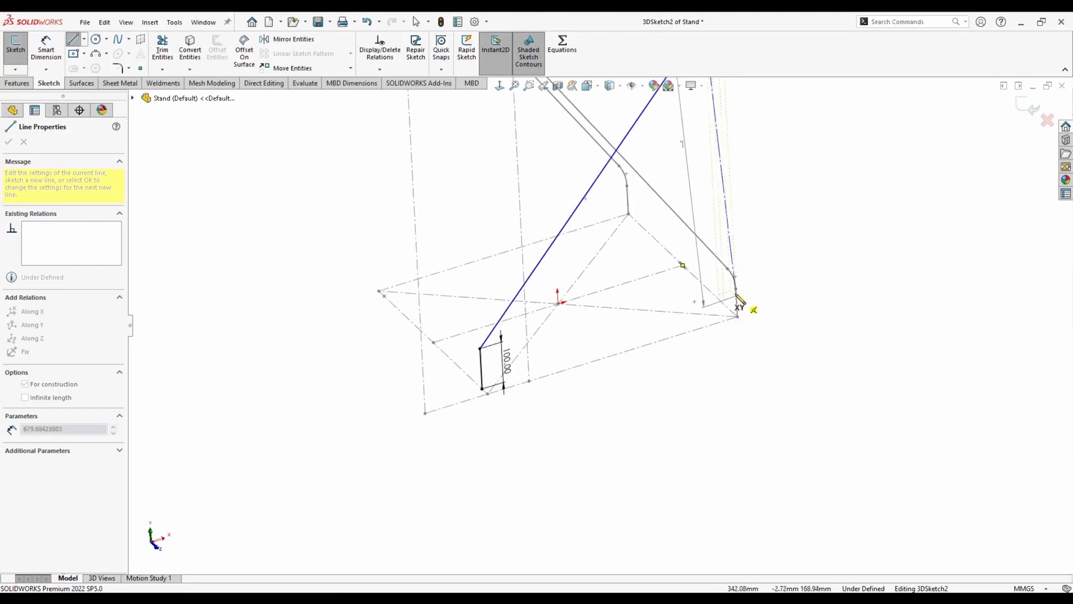
{"action": "left_click", "coordinate": [698, 302]}
{"action": "key", "text": "Escape"}
{"action": "scroll", "coordinate": [682, 286], "scroll_direction": "up", "scroll_amount": 3}
{"action": "scroll", "coordinate": [649, 168], "scroll_direction": "down", "scroll_amount": 3}
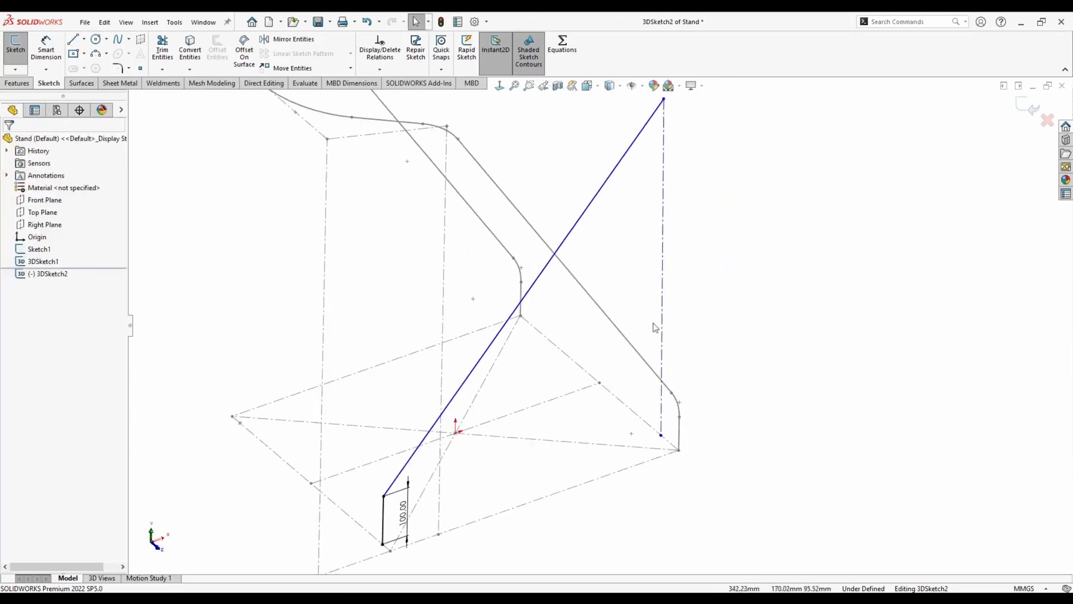
{"action": "left_click", "coordinate": [664, 194]}
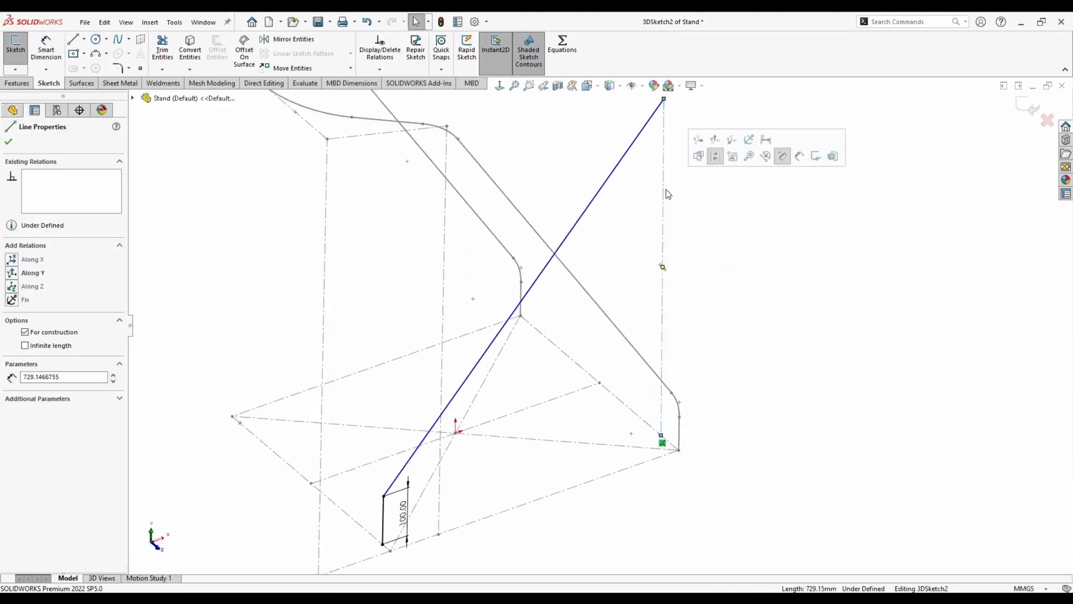
{"action": "left_click", "coordinate": [718, 141]}
Dimension the vertical centerline's length as 750 mm
{"action": "middle_click_drag", "start_coordinate": [641, 228], "coordinate": [541, 244]}
{"action": "left_click", "coordinate": [45, 49]}
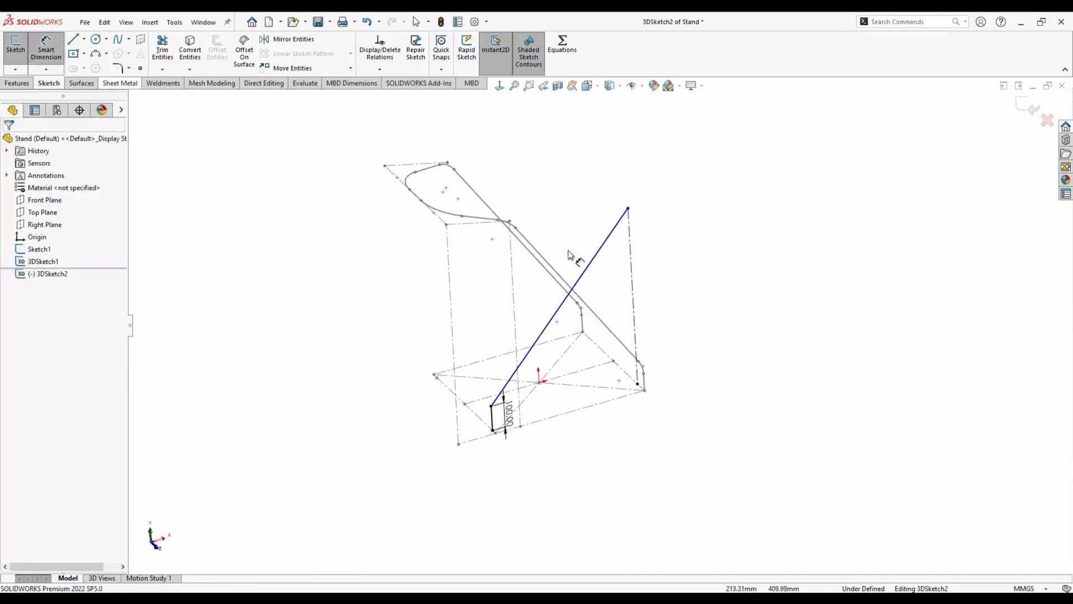
{"action": "left_click", "coordinate": [633, 276]}
{"action": "left_click", "coordinate": [658, 290]}
{"action": "type", "text": "750"}
{"action": "key", "text": "Return"}
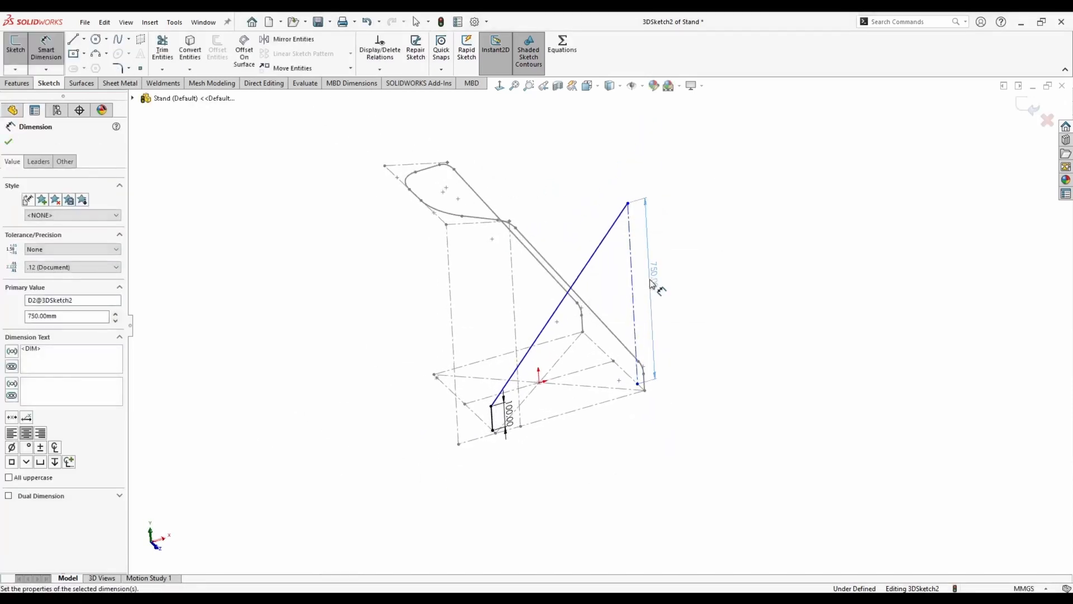
{"action": "key", "text": "Escape"}
{"action": "left_click", "coordinate": [632, 207]}
{"action": "left_click_drag", "start_coordinate": [634, 216], "coordinate": [632, 213]}
{"action": "left_click", "coordinate": [575, 469]}
{"action": "middle_click_drag", "start_coordinate": [570, 473], "coordinate": [582, 464]}
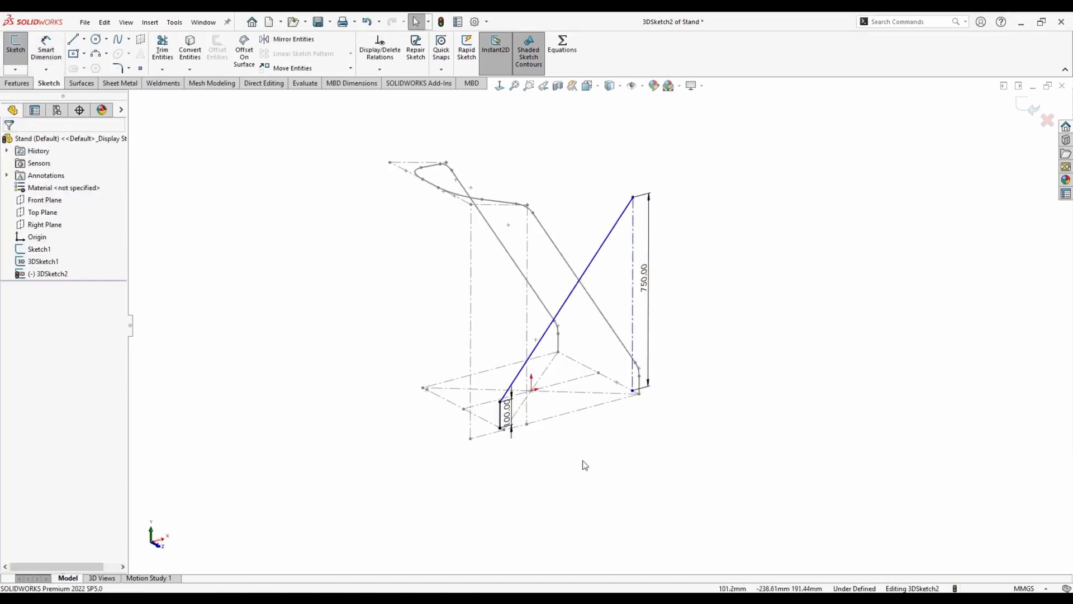
Align the vertical centerline's lower end along X with the lower end of the 100 mm line
{"action": "scroll", "coordinate": [583, 398], "scroll_direction": "down", "scroll_amount": 3}
{"action": "middle_click_drag", "start_coordinate": [588, 375], "coordinate": [598, 390]}
{"action": "scroll", "coordinate": [603, 323], "scroll_direction": "up", "scroll_amount": 4}
{"action": "scroll", "coordinate": [613, 224], "scroll_direction": "down", "scroll_amount": 2}
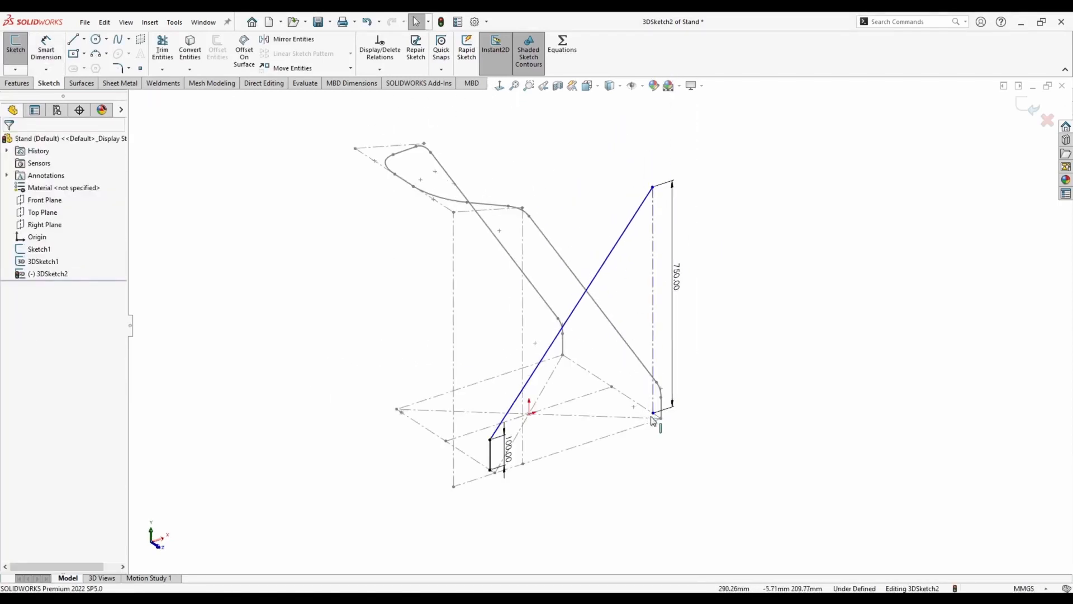
{"action": "left_click_drag", "start_coordinate": [652, 416], "coordinate": [647, 407]}
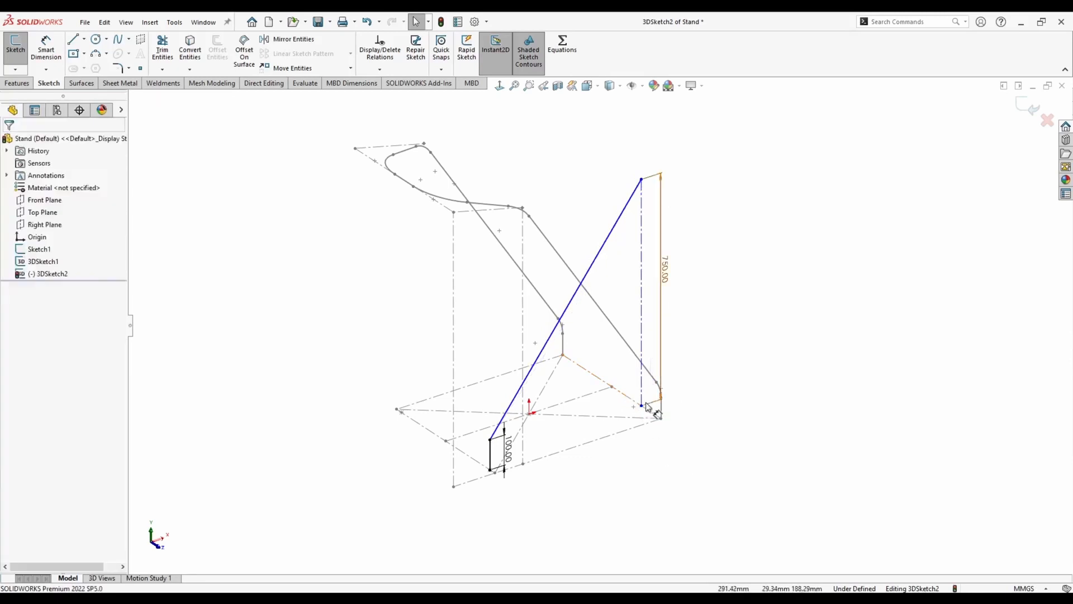
{"action": "left_click", "coordinate": [642, 406]}
{"action": "left_click", "coordinate": [491, 470], "text": "ctrl"}
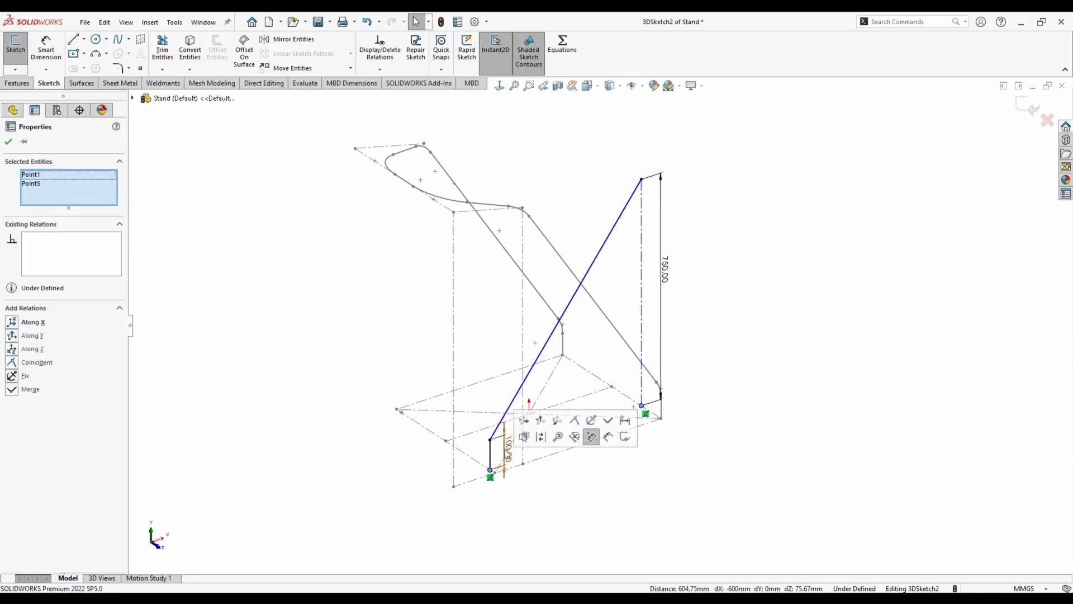
{"action": "left_click", "coordinate": [589, 435]}
{"action": "left_click", "coordinate": [768, 468]}
{"action": "mouse_move", "coordinate": [768, 468]}
{"action": "middle_mouse_down"}
{"action": "mouse_move", "coordinate": [640, 424]}
{"action": "mouse_move", "coordinate": [570, 218]}
{"action": "mouse_move", "coordinate": [503, 168]}
{"action": "middle_mouse_up"}
Draw three connected centerlines near the sloped line's upper end: along X, back along Z, and returning along X about 302 mm
{"action": "left_click", "coordinate": [84, 39]}
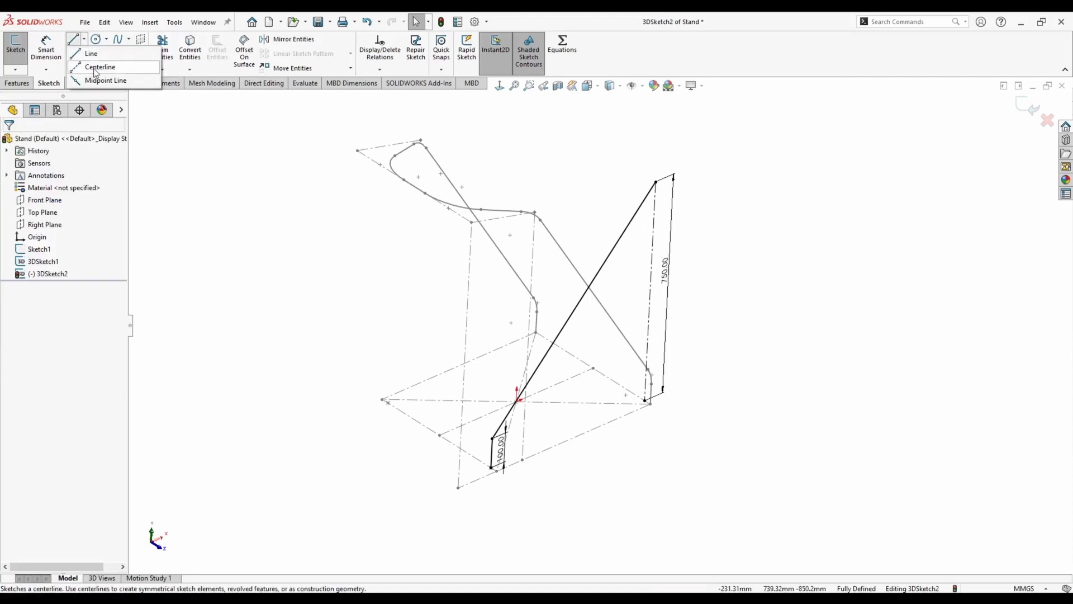
{"action": "left_click", "coordinate": [97, 69]}
{"action": "mouse_move", "coordinate": [709, 186]}
{"action": "middle_mouse_down"}
{"action": "mouse_move", "coordinate": [714, 196]}
{"action": "mouse_move", "coordinate": [647, 223]}
{"action": "mouse_move", "coordinate": [651, 206]}
{"action": "middle_mouse_up"}
{"action": "left_click", "coordinate": [692, 192]}
{"action": "scroll", "coordinate": [662, 168], "scroll_direction": "up", "scroll_amount": 1}
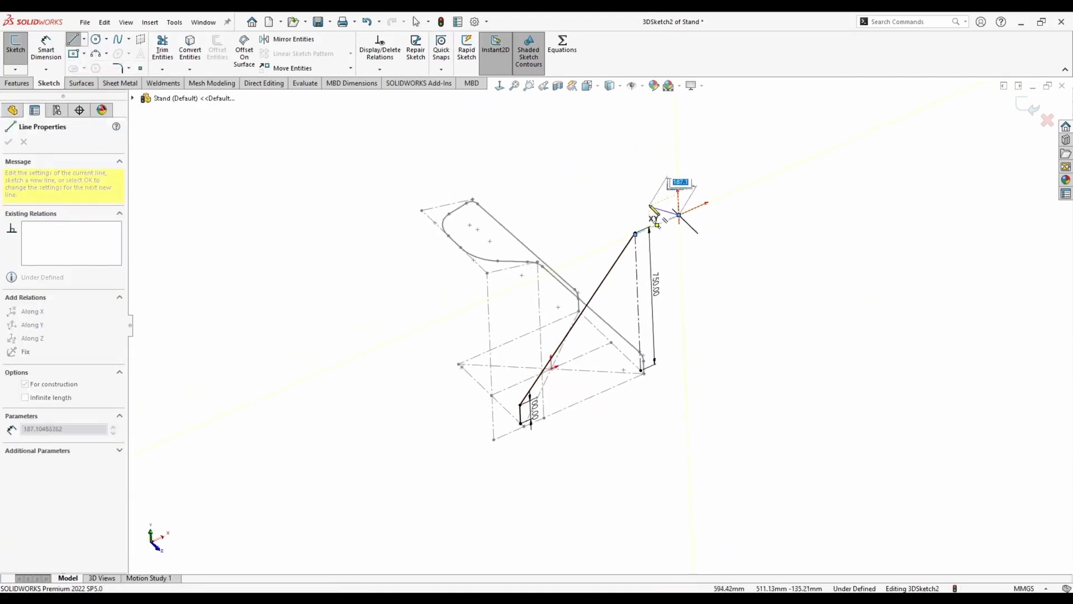
{"action": "key", "text": "Tab"}
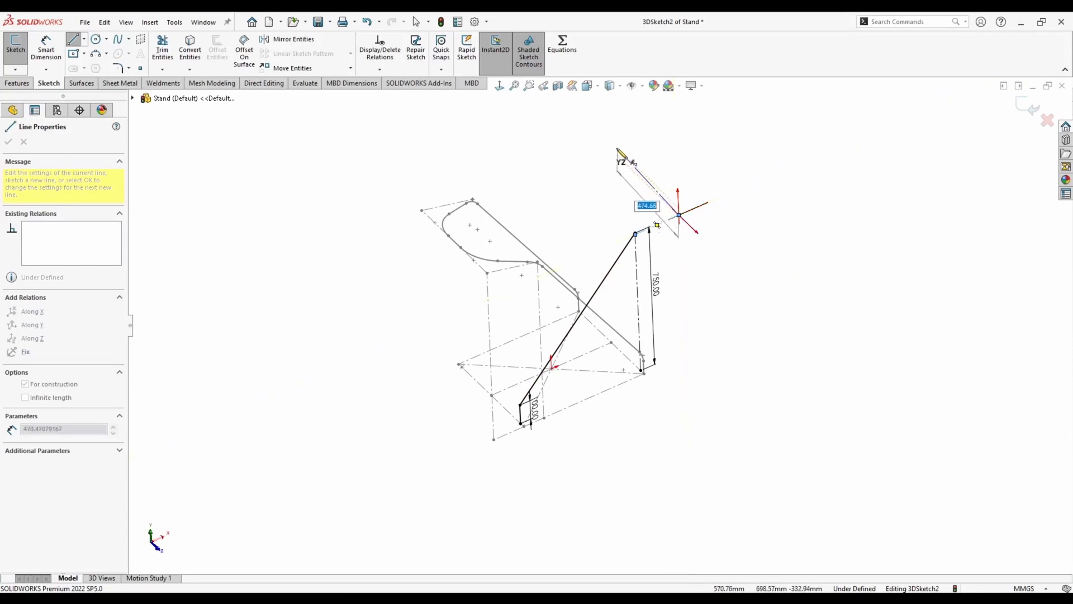
{"action": "left_click", "coordinate": [609, 147]}
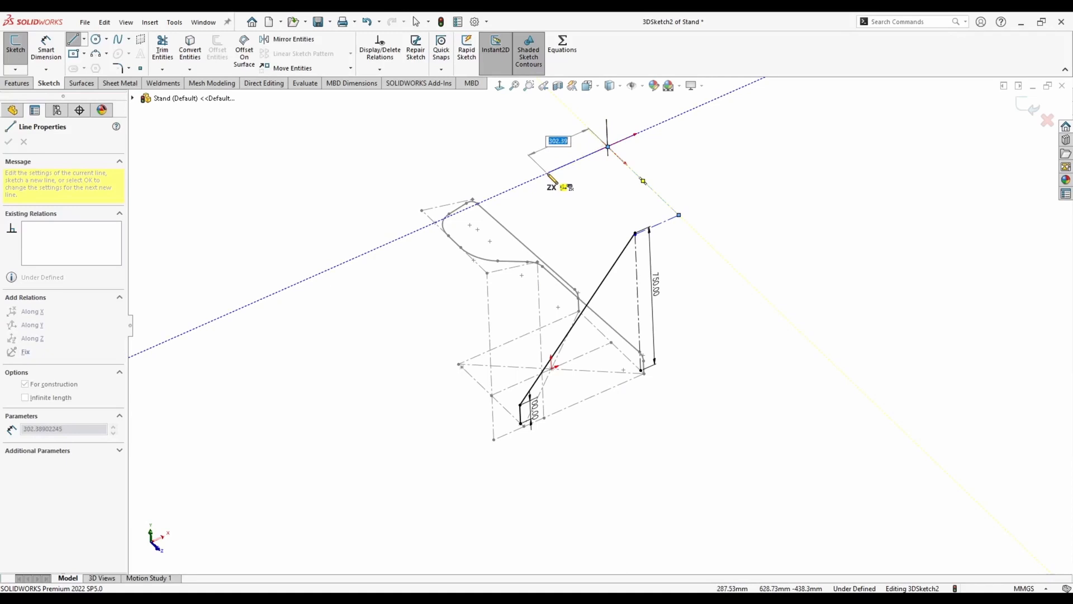
{"action": "left_click", "coordinate": [548, 174]}
{"action": "key", "text": "Escape"}
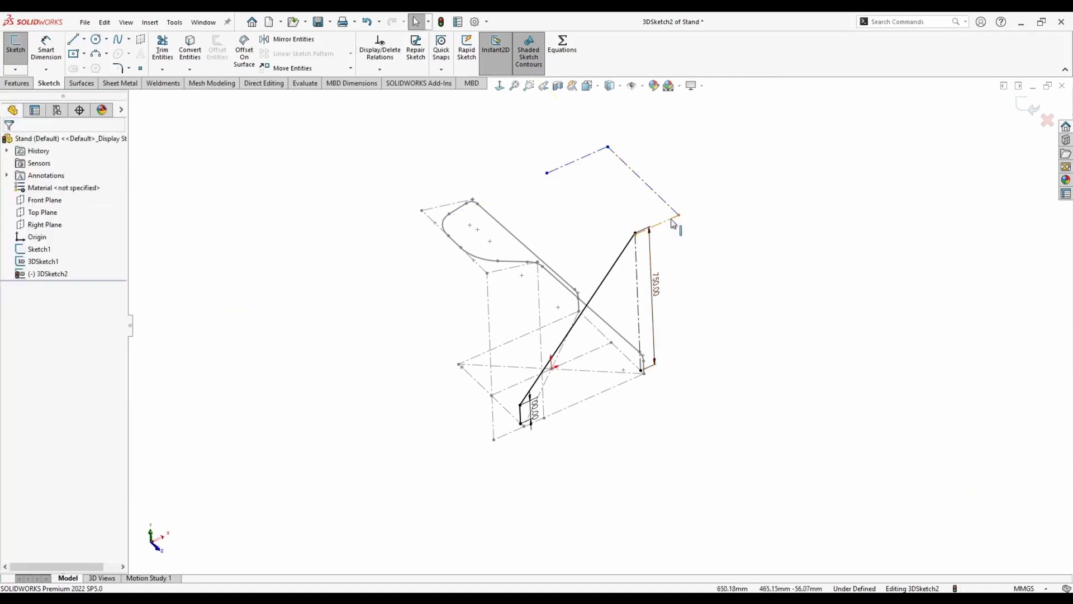
Merge the loose start point of the centerline chain with the sloped line's upper end
{"action": "scroll", "coordinate": [637, 234], "scroll_direction": "down", "scroll_amount": 5}
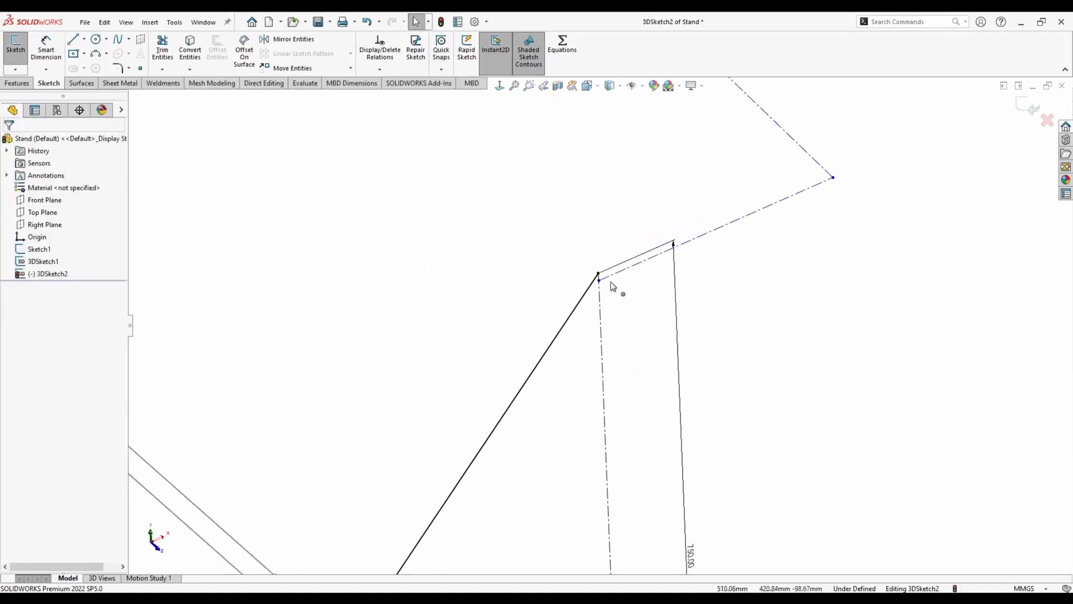
{"action": "left_click", "coordinate": [600, 281]}
{"action": "mouse_move", "coordinate": [600, 281]}
{"action": "left_mouse_down"}
{"action": "mouse_move", "coordinate": [599, 260]}
{"action": "mouse_move", "coordinate": [598, 273]}
{"action": "left_mouse_up"}
{"action": "scroll", "coordinate": [513, 199], "scroll_direction": "up", "scroll_amount": 4}
{"action": "scroll", "coordinate": [513, 200], "scroll_direction": "up", "scroll_amount": 1}
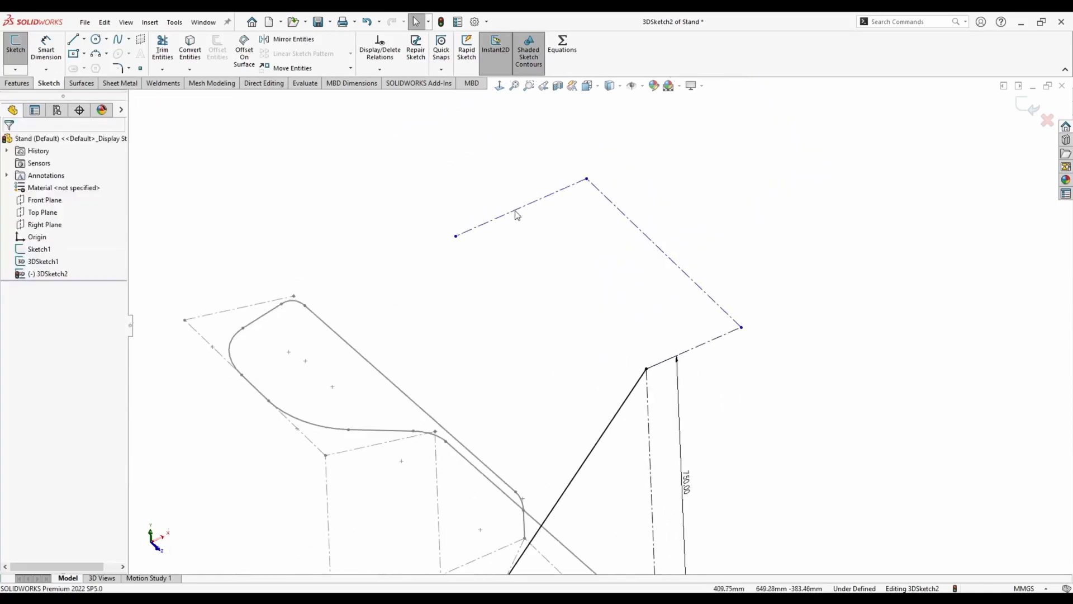
Shorten the last centerline and make it equal in length to the first centerline of the chain
{"action": "left_click_drag", "start_coordinate": [456, 235], "coordinate": [521, 219]}
{"action": "left_click", "coordinate": [458, 169]}
{"action": "left_click", "coordinate": [546, 209]}
{"action": "left_click", "coordinate": [709, 342], "text": "ctrl"}
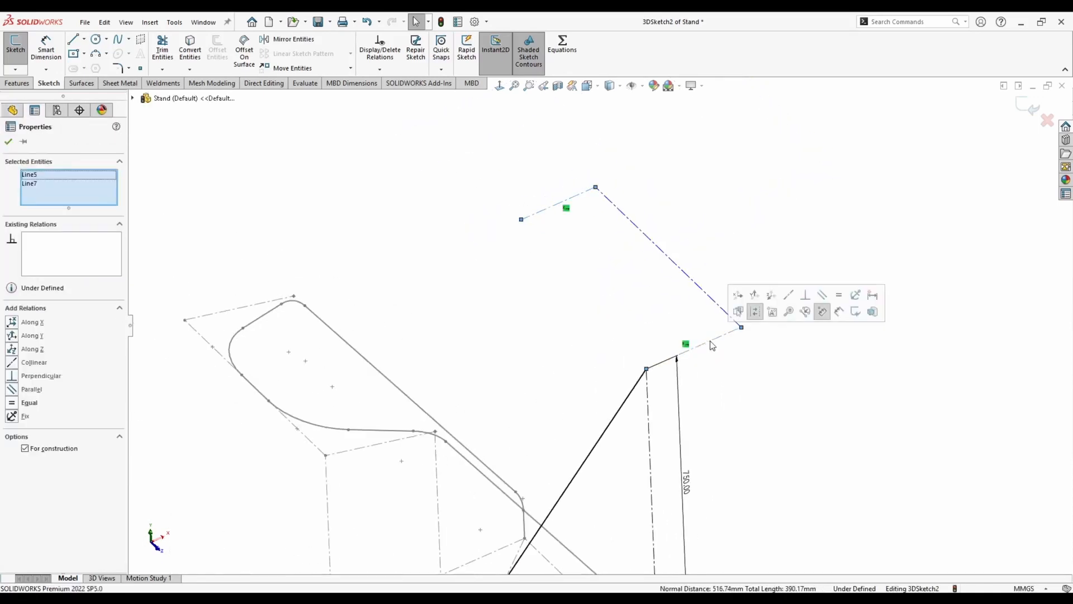
{"action": "left_click", "coordinate": [839, 296]}
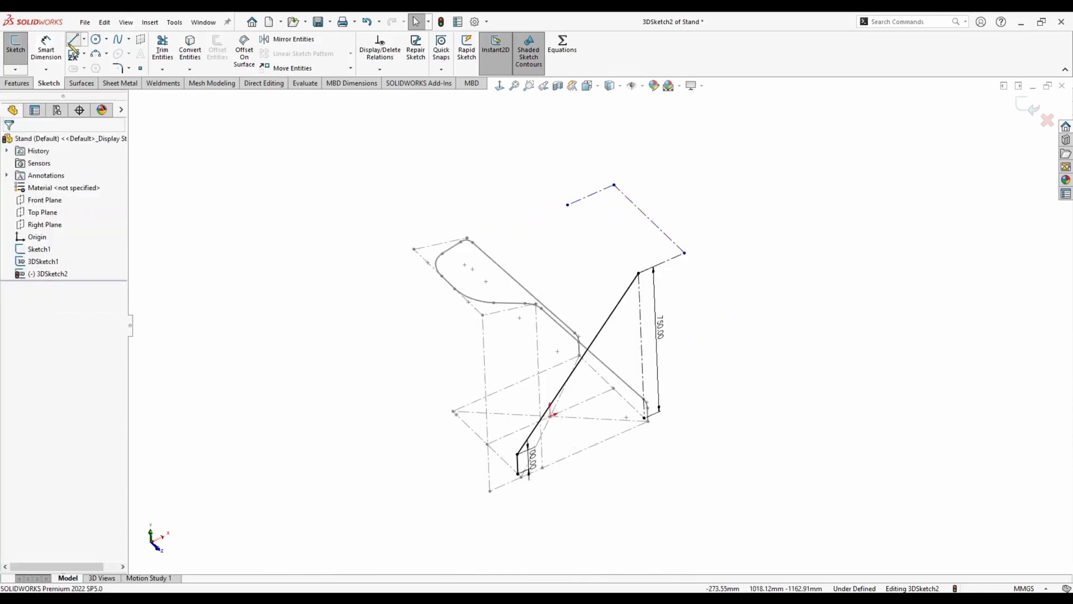
{"action": "left_click", "coordinate": [73, 43]}
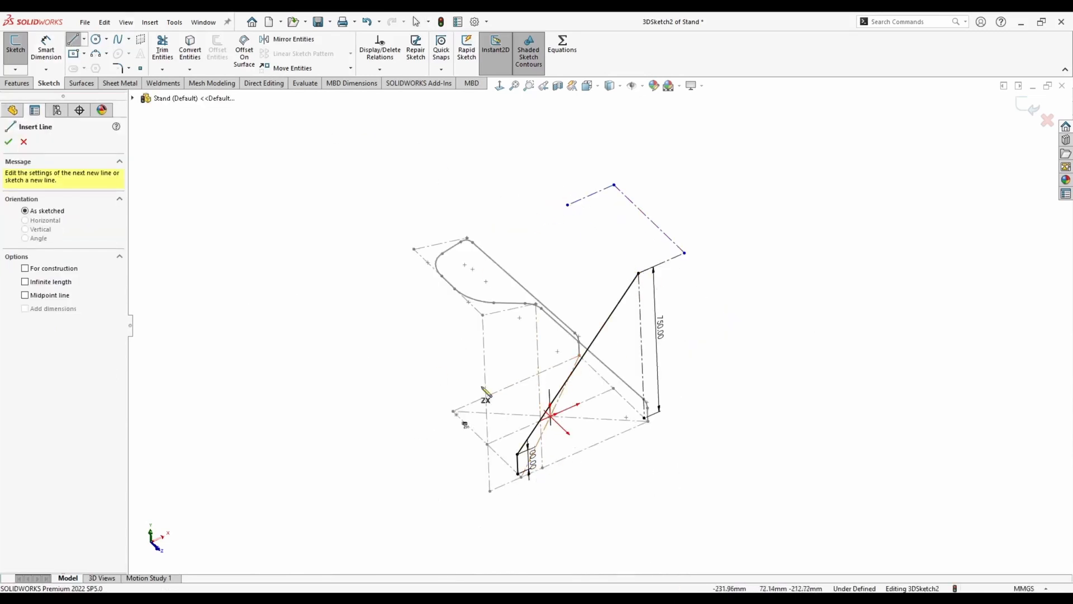
{"action": "left_click", "coordinate": [569, 204]}
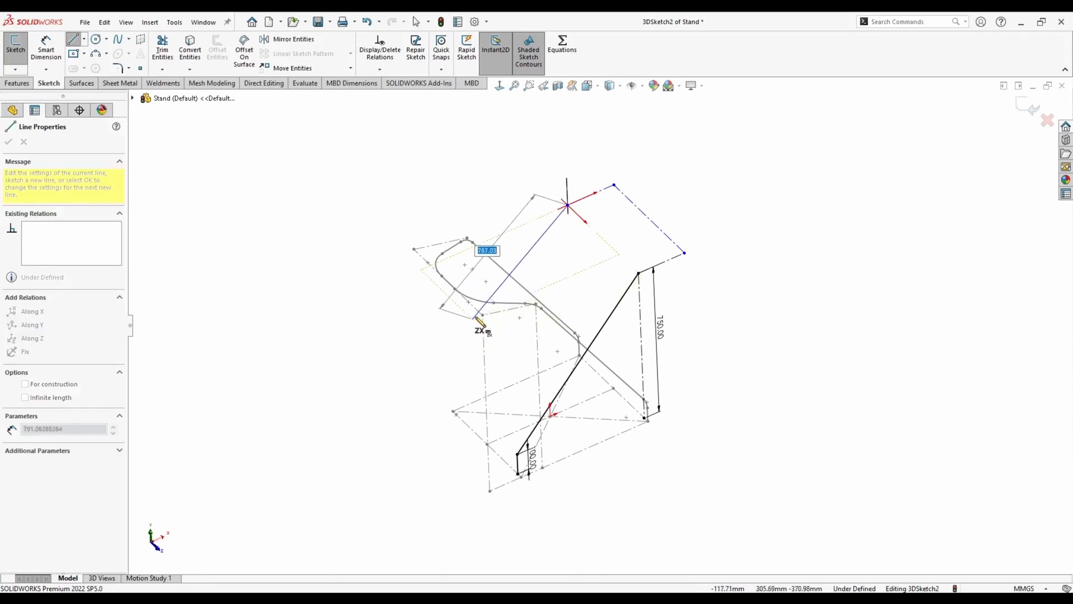
{"action": "key", "text": "Escape"}
Draw a second sloped line from the centerline chain's free end, followed by a line down to the base-edge point near the other corner
{"action": "left_click", "coordinate": [73, 43]}
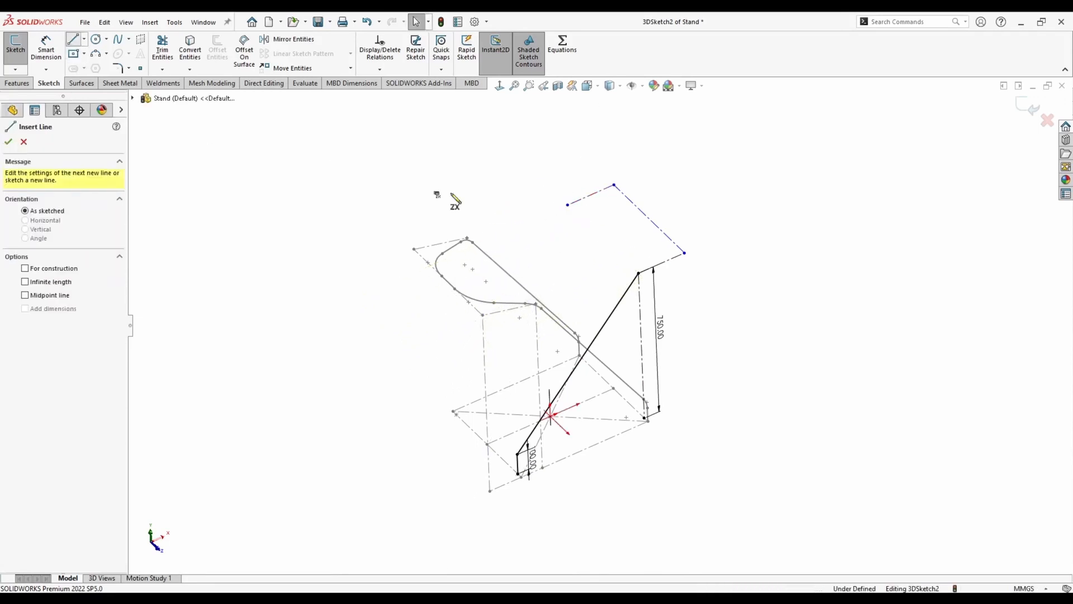
{"action": "left_click", "coordinate": [568, 204]}
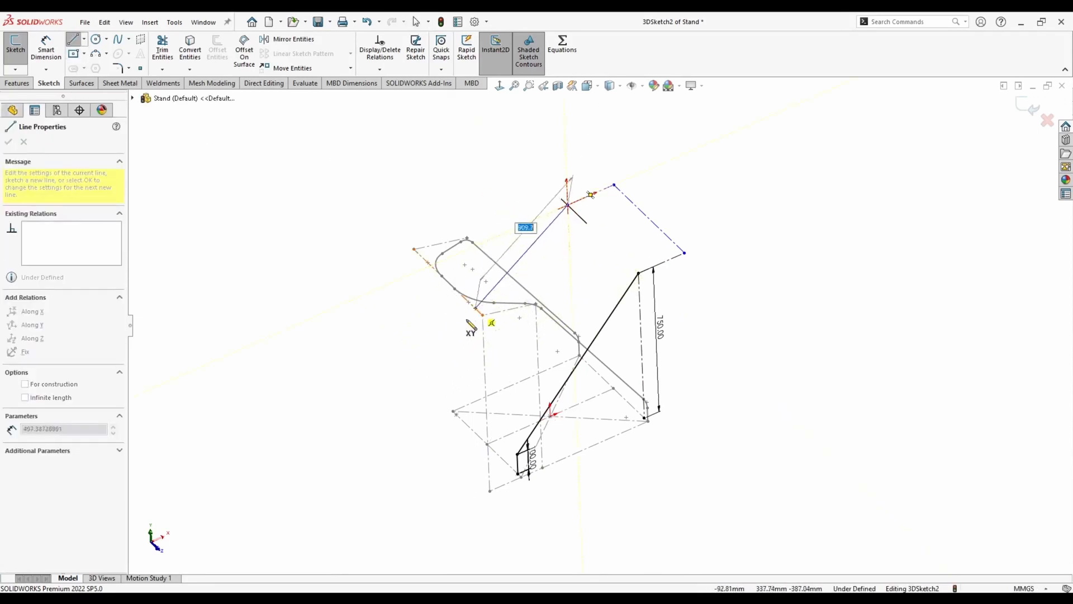
{"action": "left_click", "coordinate": [455, 358]}
{"action": "scroll", "coordinate": [469, 425], "scroll_direction": "down", "scroll_amount": 3}
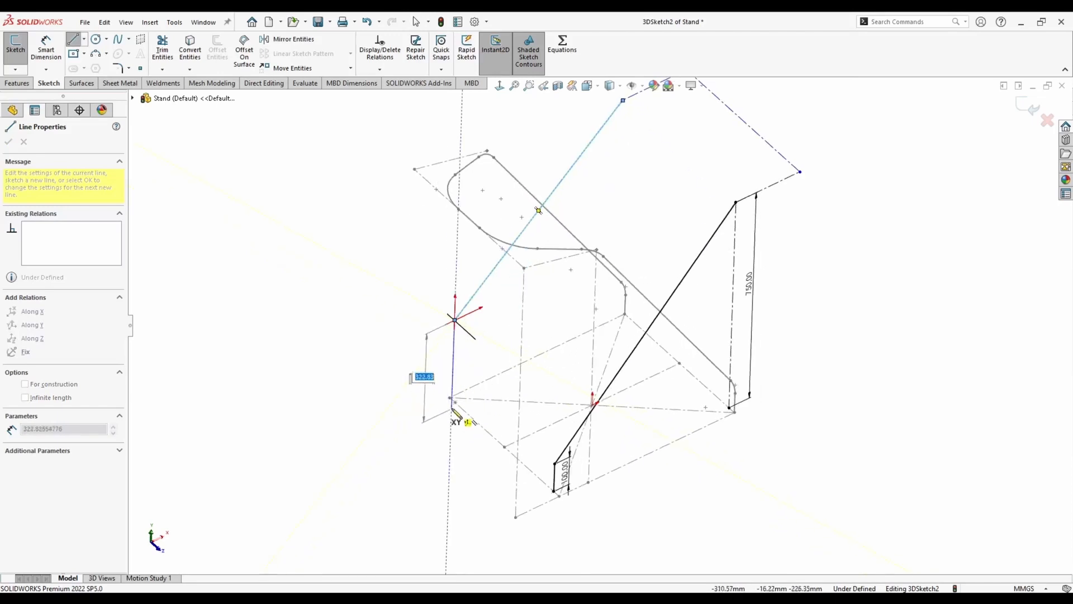
{"action": "double_click", "coordinate": [456, 400]}
{"action": "key", "text": "Escape"}
Constrain the second leg's lower line along Y and make it equal to the 100 mm line
{"action": "left_click", "coordinate": [457, 342]}
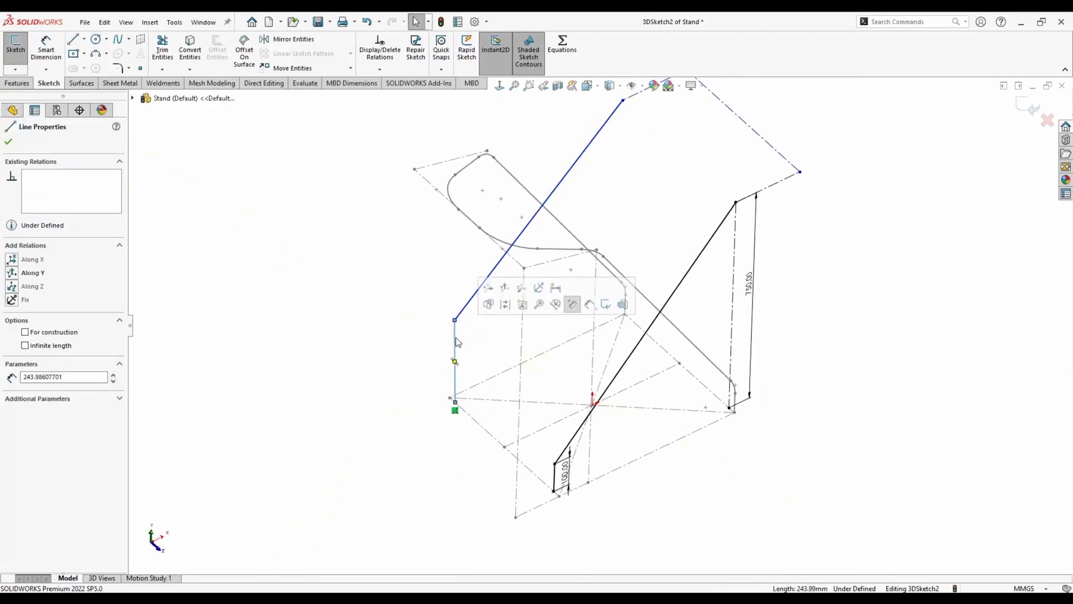
{"action": "left_click", "coordinate": [505, 288]}
{"action": "left_click", "coordinate": [457, 366]}
{"action": "left_click", "coordinate": [559, 477], "text": "ctrl"}
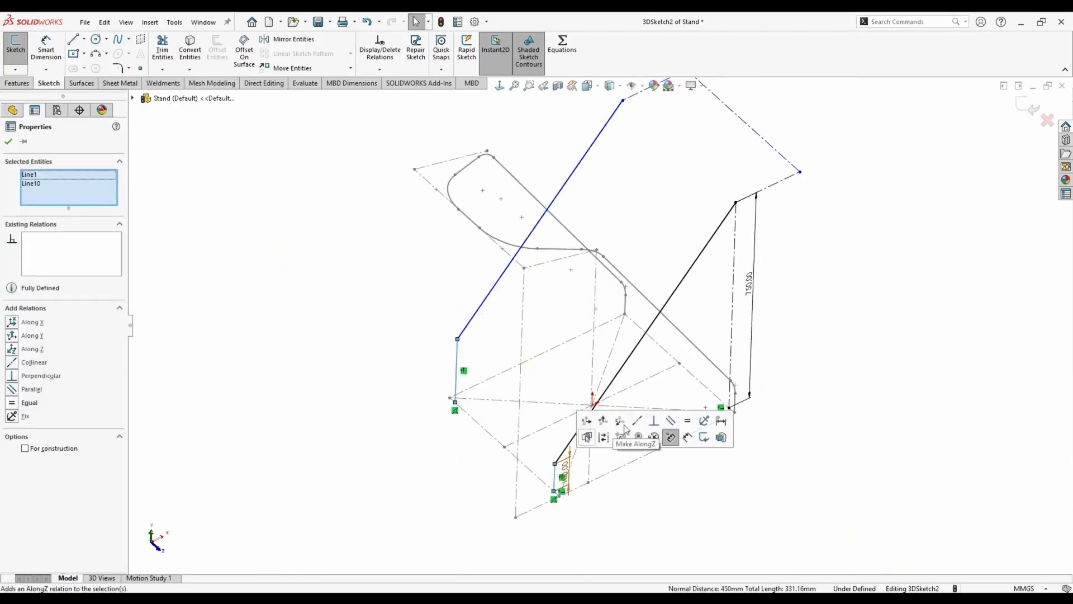
{"action": "left_click", "coordinate": [546, 367]}
Make the second sloped line parallel to the first one
{"action": "mouse_move", "coordinate": [546, 367]}
{"action": "middle_mouse_down"}
{"action": "mouse_move", "coordinate": [506, 215]}
{"action": "mouse_move", "coordinate": [515, 271]}
{"action": "mouse_move", "coordinate": [608, 144]}
{"action": "mouse_move", "coordinate": [617, 202]}
{"action": "middle_mouse_up"}
{"action": "mouse_move", "coordinate": [625, 151]}
{"action": "left_mouse_down"}
{"action": "mouse_move", "coordinate": [661, 188]}
{"action": "mouse_move", "coordinate": [606, 159]}
{"action": "mouse_move", "coordinate": [611, 143]}
{"action": "left_mouse_up"}
{"action": "left_click", "coordinate": [564, 188]}
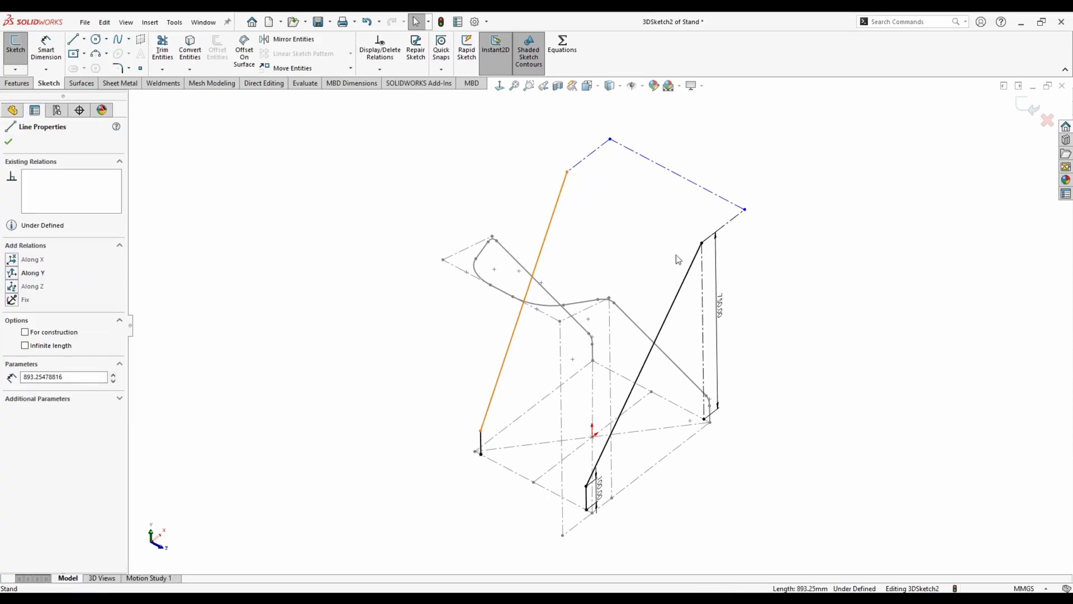
{"action": "left_click", "coordinate": [693, 260], "text": "ctrl"}
{"action": "left_click", "coordinate": [810, 206]}
{"action": "left_click", "coordinate": [770, 132]}
{"action": "scroll", "coordinate": [615, 238], "scroll_direction": "down", "scroll_amount": 1}
{"action": "middle_click_drag", "start_coordinate": [615, 237], "coordinate": [607, 215]}
{"action": "scroll", "coordinate": [601, 330], "scroll_direction": "up", "scroll_amount": 1}
{"action": "key", "text": "f"}
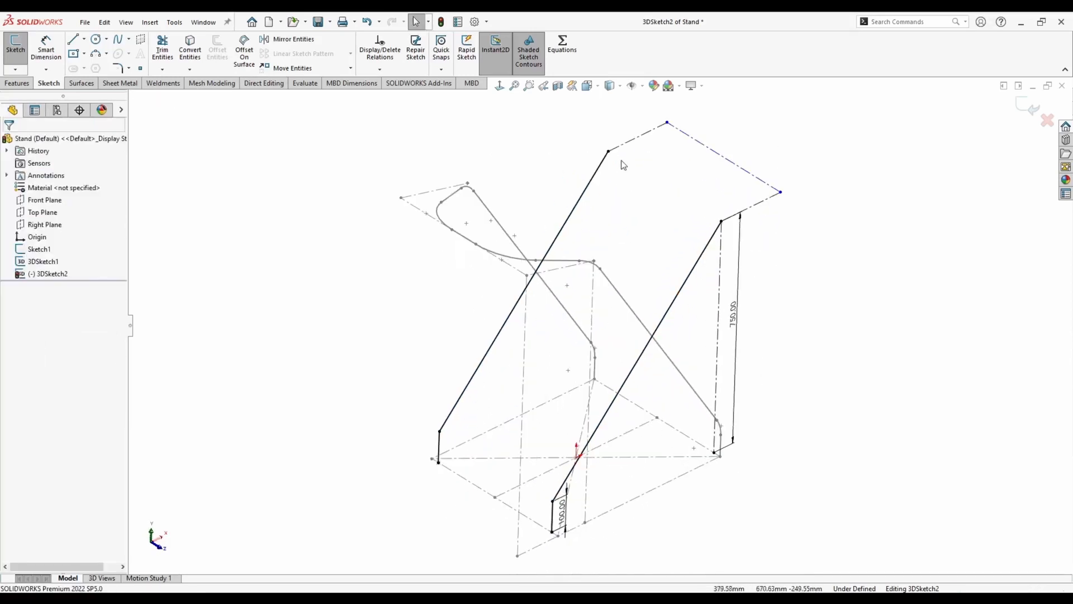
{"action": "middle_click_drag", "start_coordinate": [691, 223], "coordinate": [697, 196]}
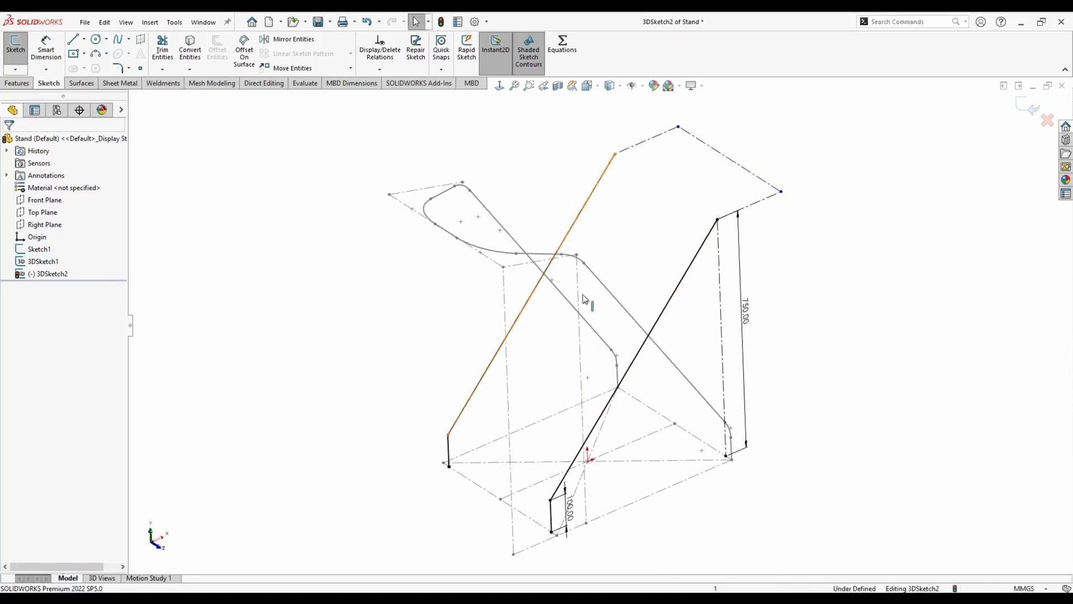
Dimension the distance between the upper centerline's free corner and the front leg's short vertical line as 850 mm
{"action": "scroll", "coordinate": [582, 299], "scroll_direction": "up", "scroll_amount": 1}
{"action": "mouse_move", "coordinate": [760, 210]}
{"action": "left_mouse_down"}
{"action": "mouse_move", "coordinate": [775, 208]}
{"action": "mouse_move", "coordinate": [757, 226]}
{"action": "left_mouse_up"}
{"action": "left_click", "coordinate": [46, 49]}
{"action": "left_click", "coordinate": [749, 215]}
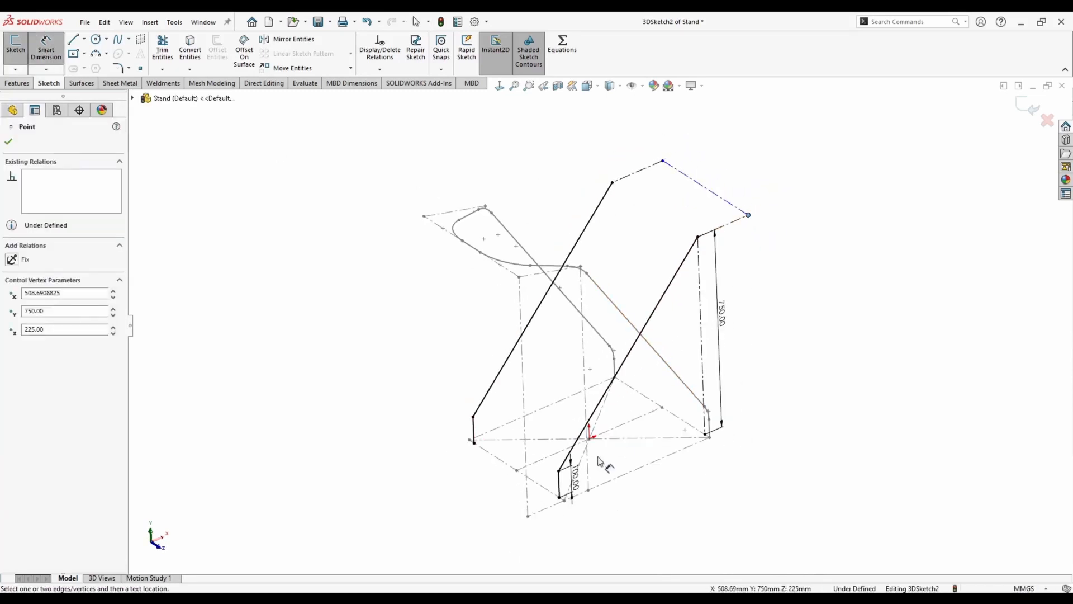
{"action": "left_click", "coordinate": [559, 498]}
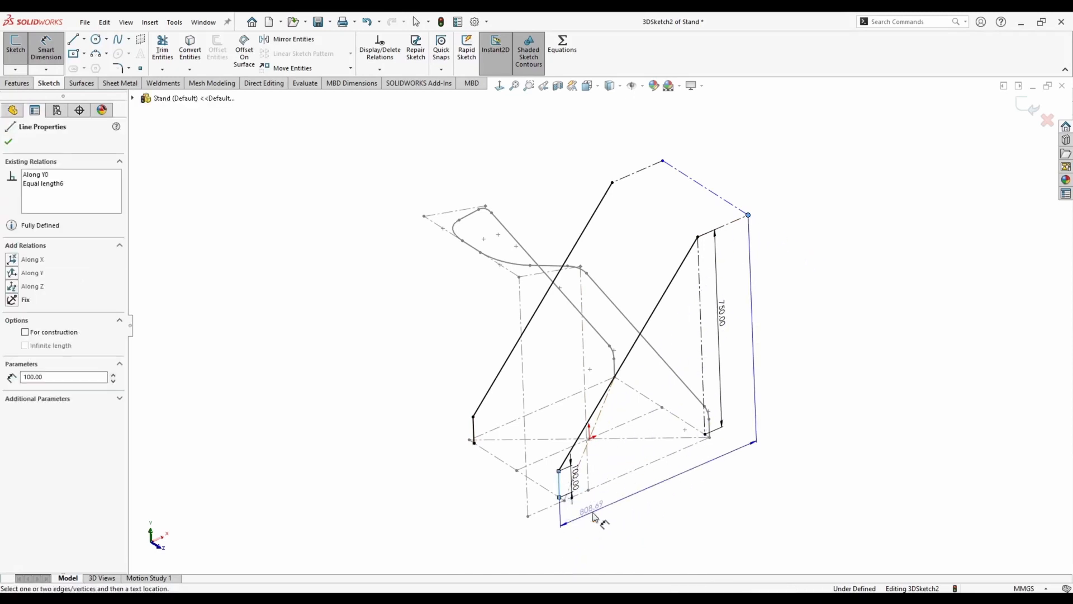
{"action": "left_click", "coordinate": [622, 520]}
{"action": "type", "text": "850"}
{"action": "key", "text": "Return"}
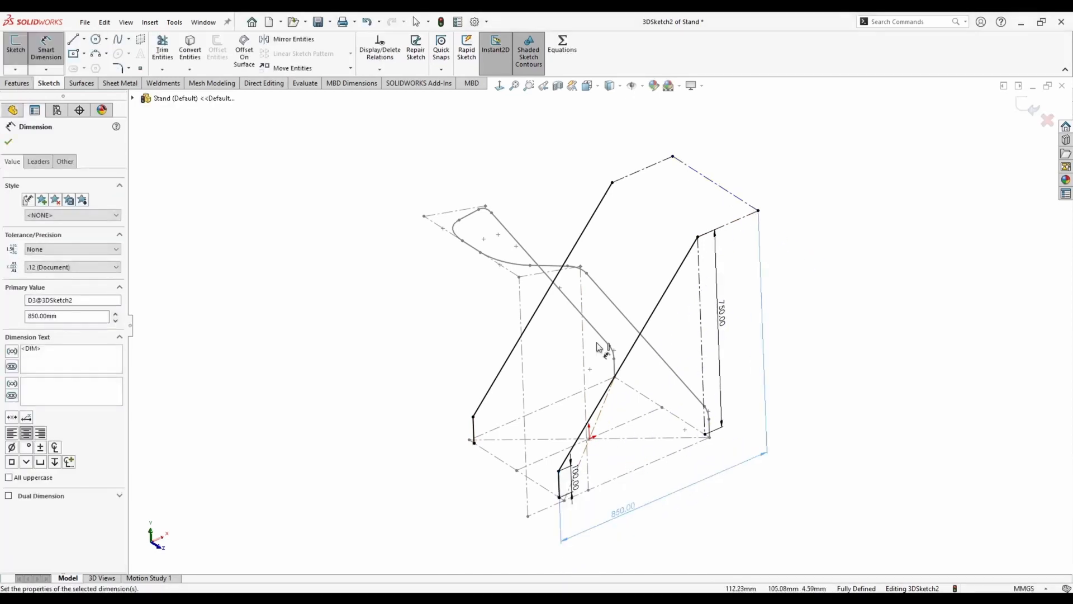
{"action": "key", "text": "Escape"}
Sketch a short line along Z just beyond the crosswise top centerline, about 294 mm long
{"action": "middle_click_drag", "start_coordinate": [493, 169], "coordinate": [594, 264]}
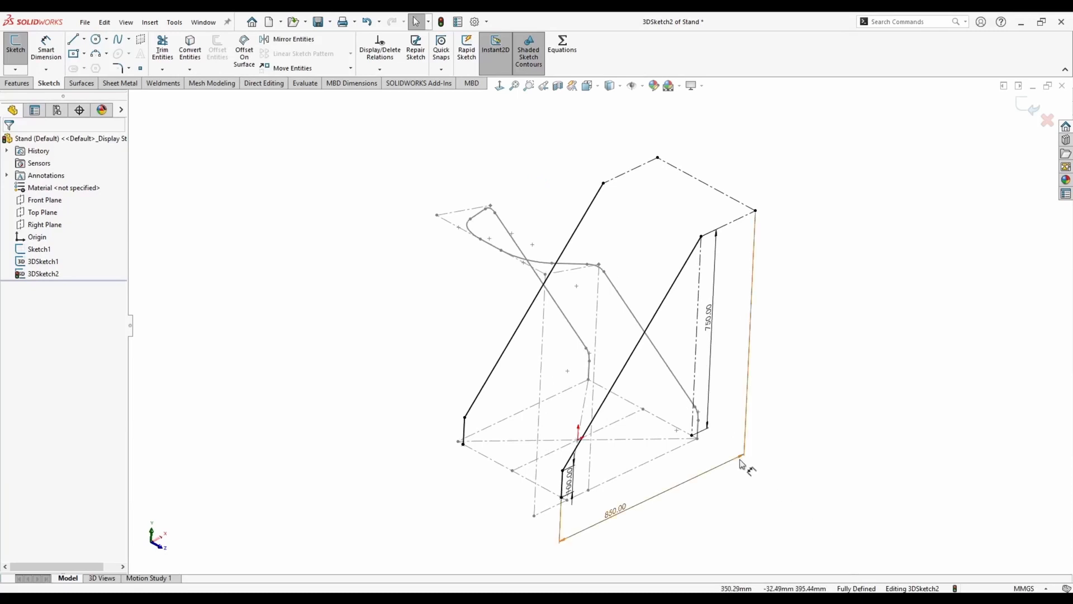
{"action": "scroll", "coordinate": [607, 322], "scroll_direction": "up", "scroll_amount": 1}
{"action": "middle_click_drag", "start_coordinate": [503, 206], "coordinate": [496, 247]}
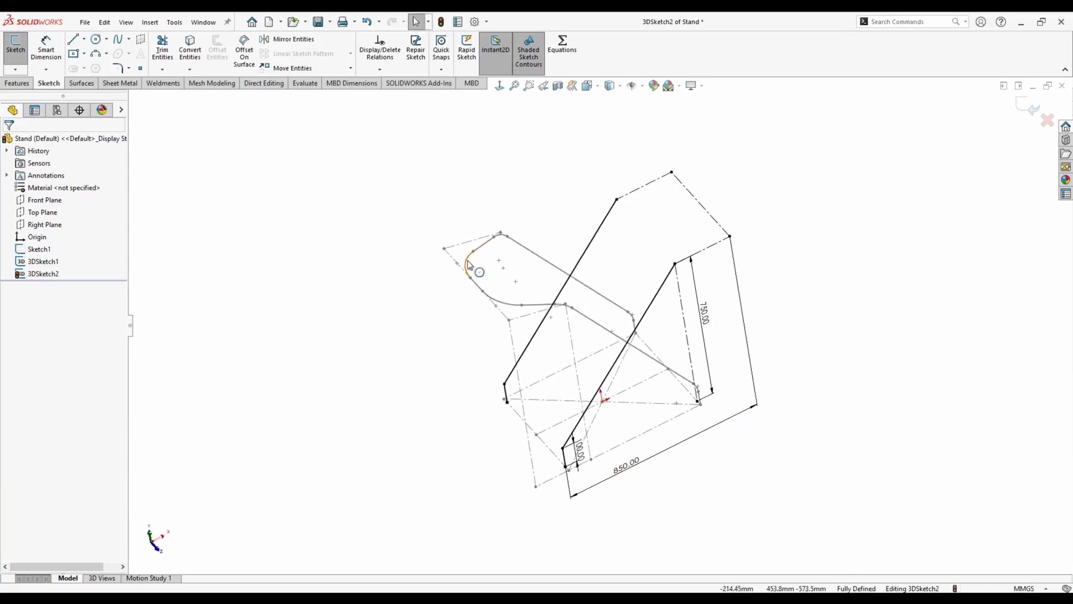
{"action": "left_click", "coordinate": [73, 38]}
{"action": "left_click", "coordinate": [707, 164]}
{"action": "key", "text": "Tab"}
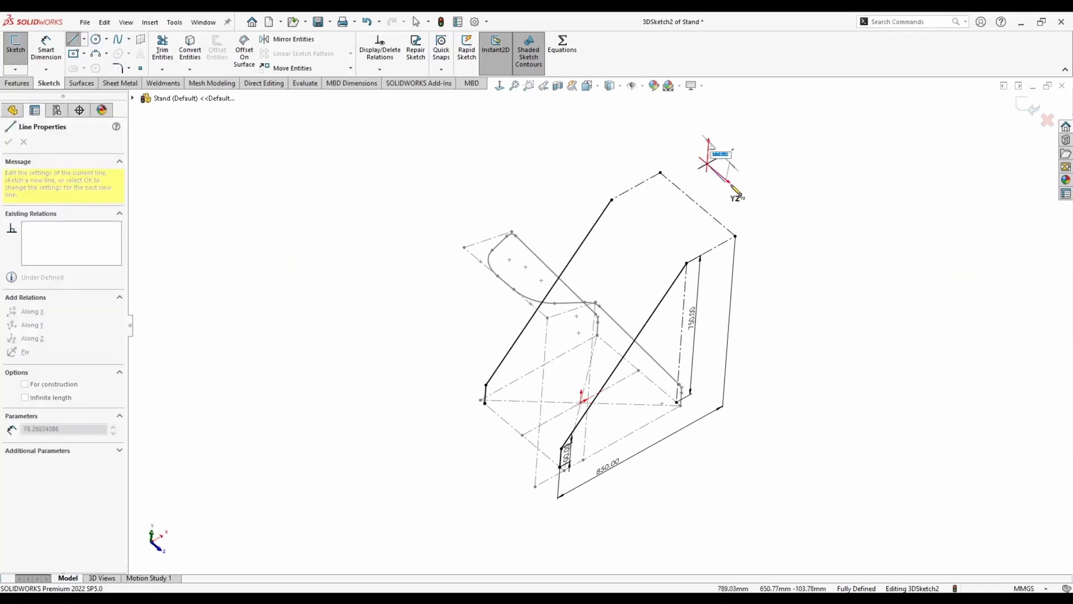
{"action": "double_click", "coordinate": [757, 206]}
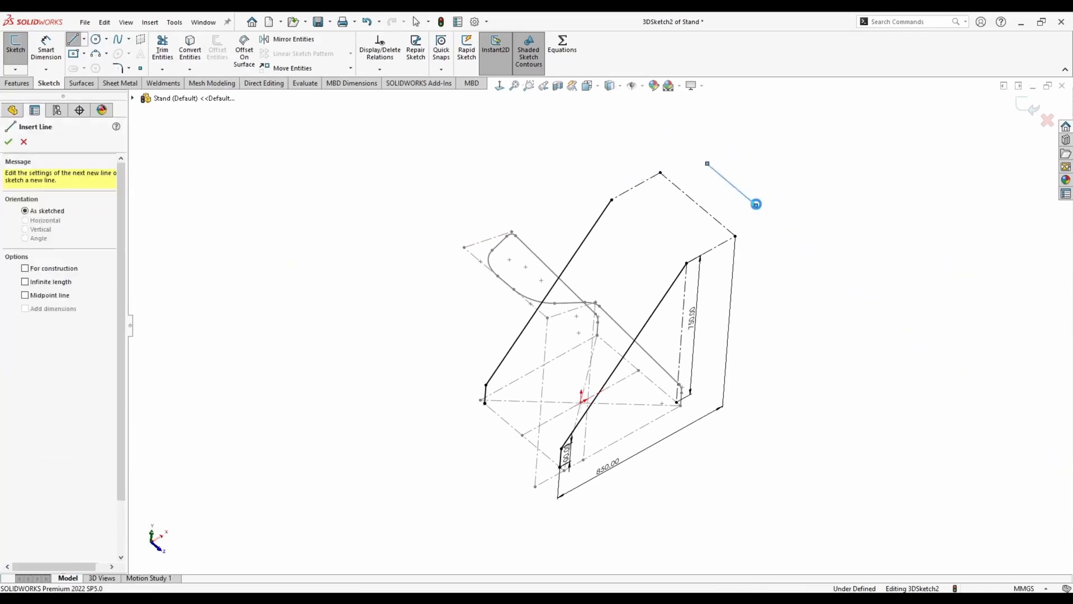
{"action": "key", "text": "Escape"}
Try to constrain the new line's midpoint to the crosswise top centerline, and undo the relation
{"action": "left_click", "coordinate": [732, 188]}
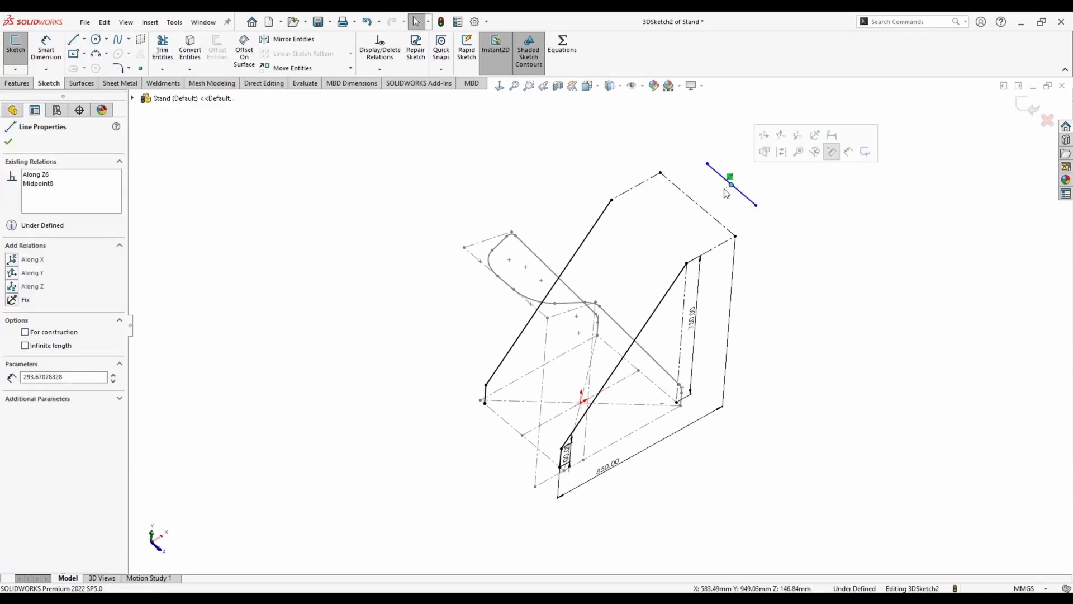
{"action": "left_click", "coordinate": [698, 205], "text": "ctrl"}
{"action": "left_click", "coordinate": [764, 157]}
{"action": "left_click", "coordinate": [822, 224]}
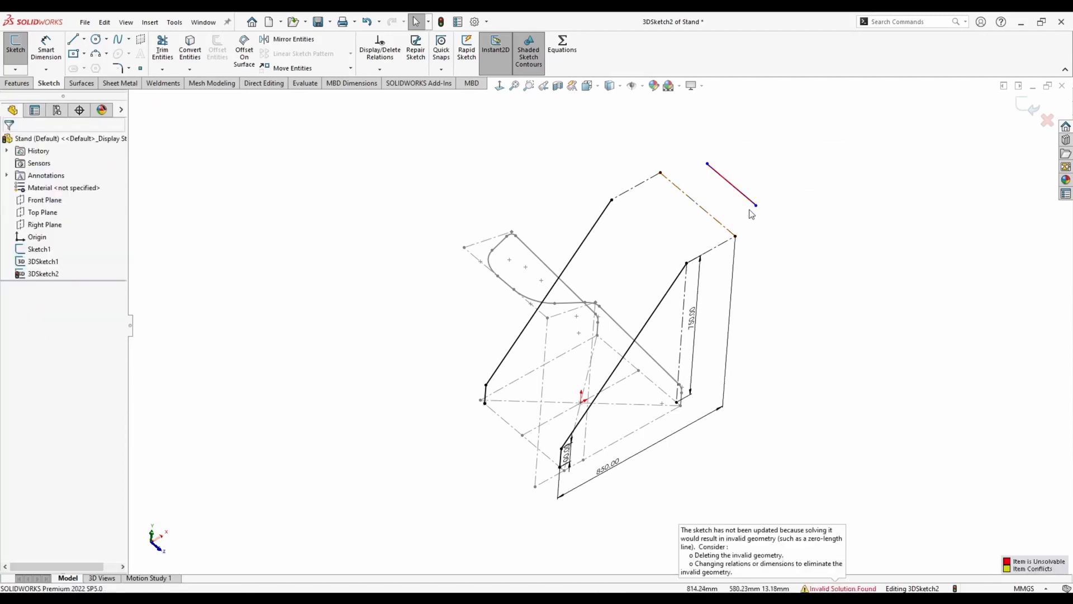
{"action": "key", "text": "ctrl+z"}
Adjust the short line's end and constrain the line so it lies centred on the midpoint of the crosswise top centerline
{"action": "mouse_move", "coordinate": [707, 164]}
{"action": "left_mouse_down"}
{"action": "mouse_move", "coordinate": [678, 166]}
{"action": "mouse_move", "coordinate": [686, 160]}
{"action": "left_mouse_up"}
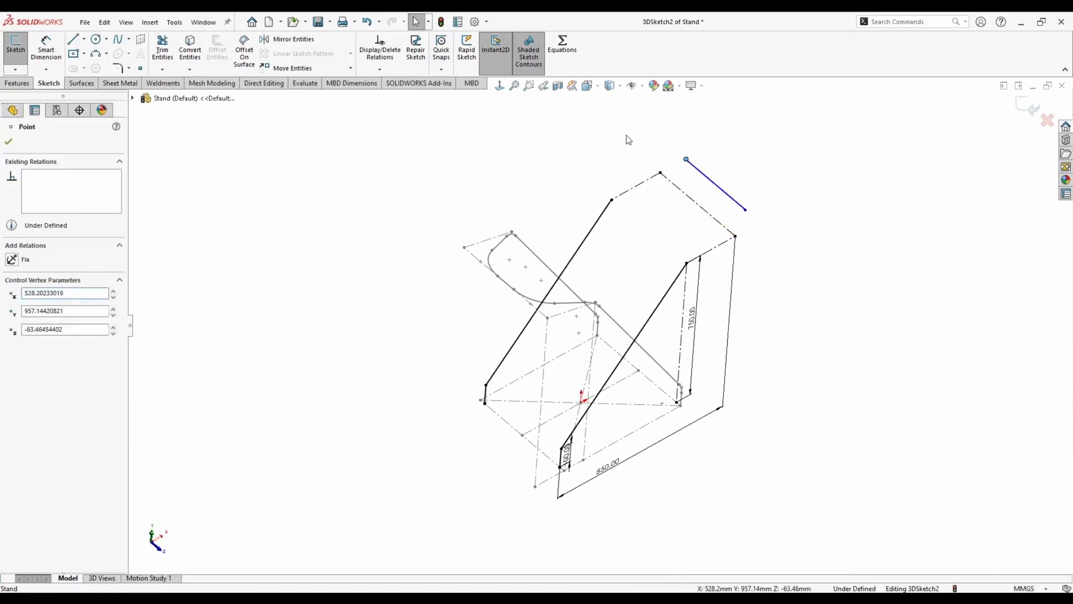
{"action": "left_click", "coordinate": [628, 137]}
{"action": "left_click", "coordinate": [700, 207]}
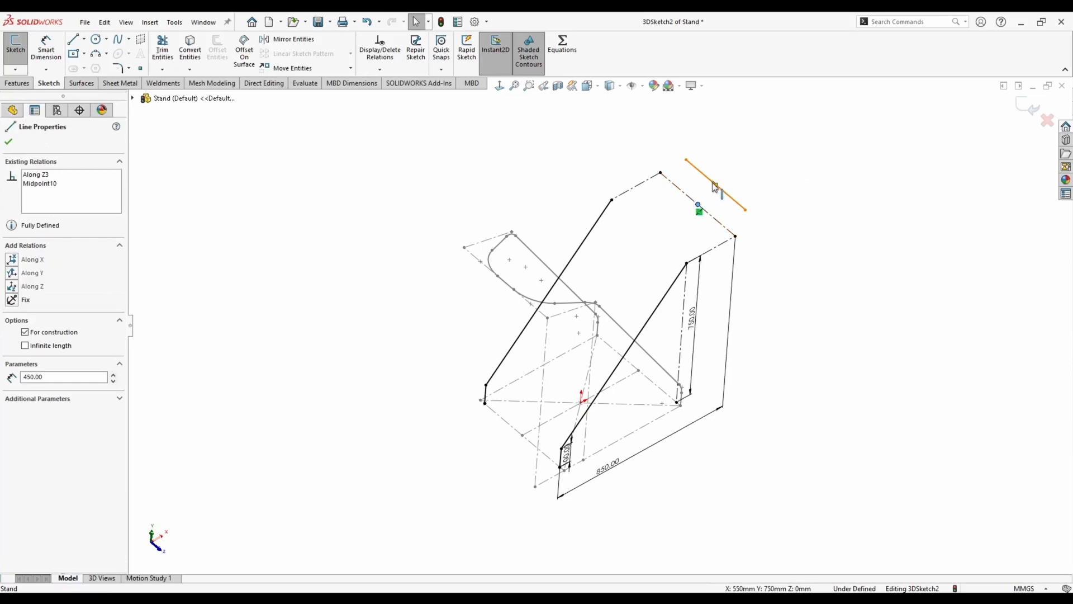
{"action": "left_click", "coordinate": [715, 187], "text": "ctrl"}
{"action": "left_click", "coordinate": [816, 138]}
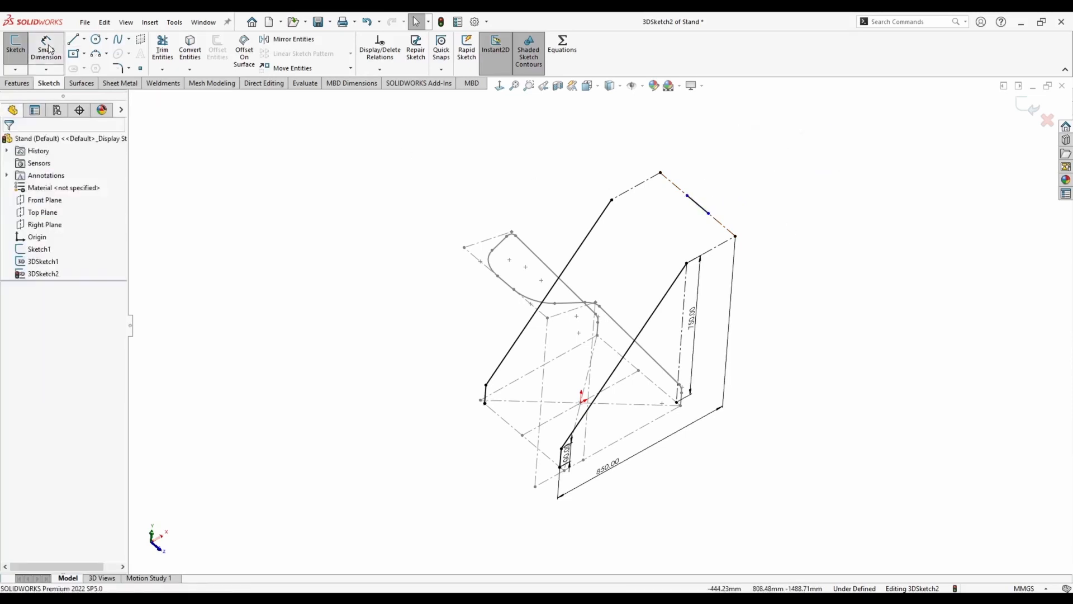
Dimension the centred top line to a length of 250 mm
{"action": "left_click", "coordinate": [46, 49]}
{"action": "left_click", "coordinate": [698, 204]}
{"action": "left_click", "coordinate": [721, 194]}
{"action": "key", "text": "Return"}
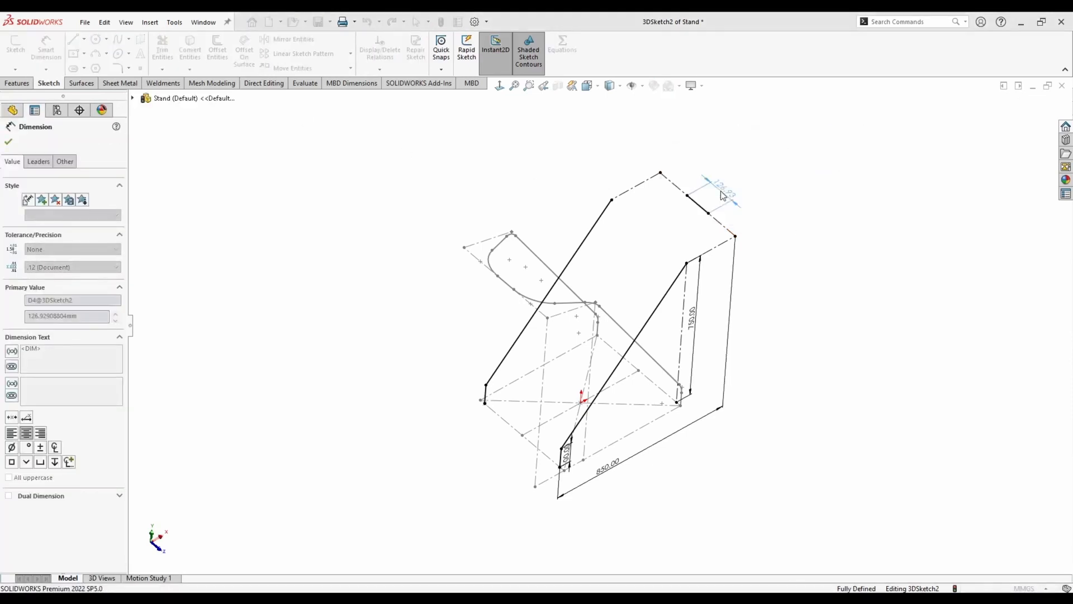
Draw lines connecting the upper ends of both sloped legs to the two ends of the 250 mm line
{"action": "left_click", "coordinate": [73, 39]}
{"action": "left_click", "coordinate": [612, 200]}
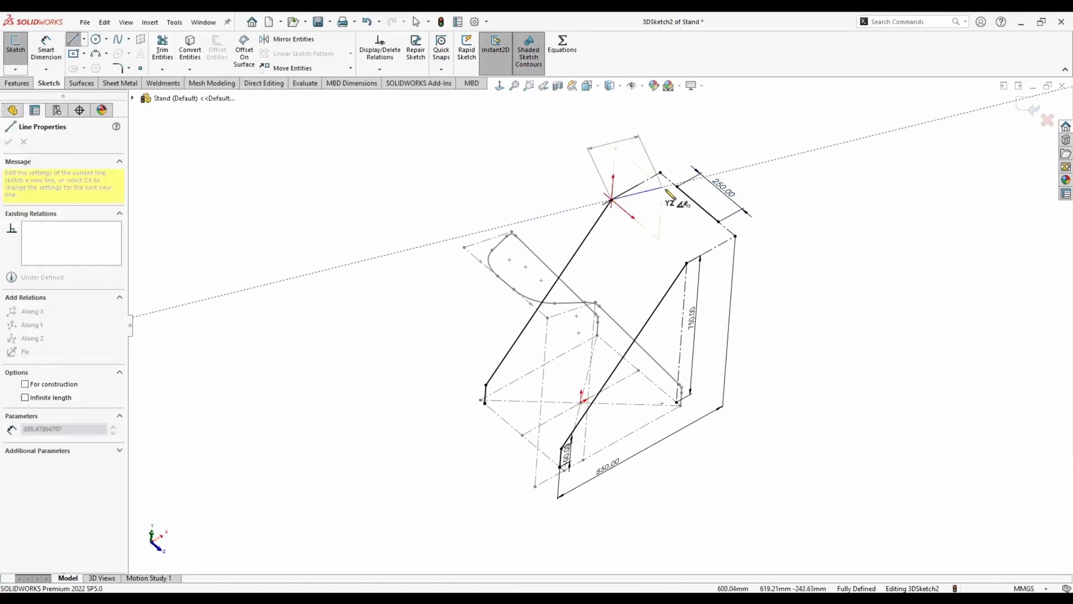
{"action": "left_click", "coordinate": [677, 186]}
{"action": "left_click", "coordinate": [719, 222]}
{"action": "left_click", "coordinate": [687, 263]}
{"action": "key", "text": "Escape"}
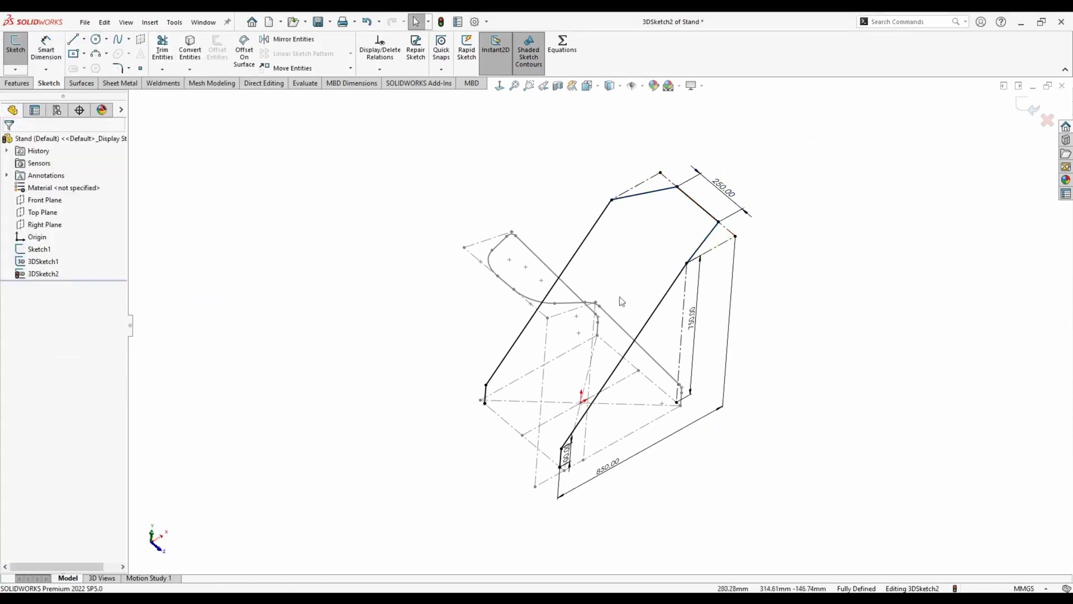
Fillet all six corners of the second frame path with a 100 mm radius, accepting the removal of conflicting equal or midpoint relations
{"action": "middle_click_drag", "start_coordinate": [621, 302], "coordinate": [565, 226]}
{"action": "middle_click_drag", "start_coordinate": [552, 160], "coordinate": [564, 168]}
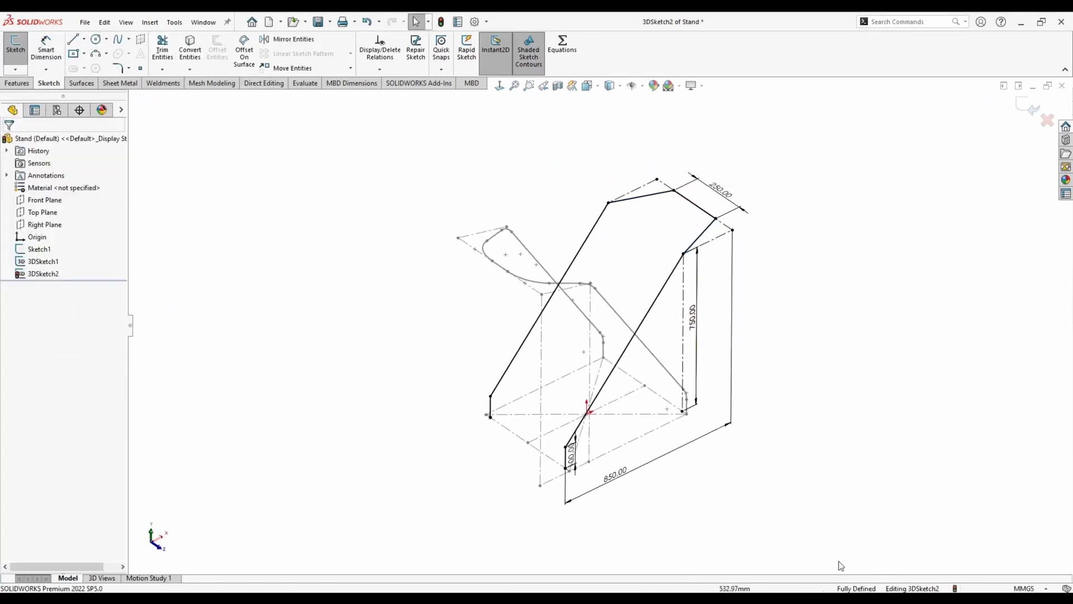
{"action": "left_click", "coordinate": [120, 69]}
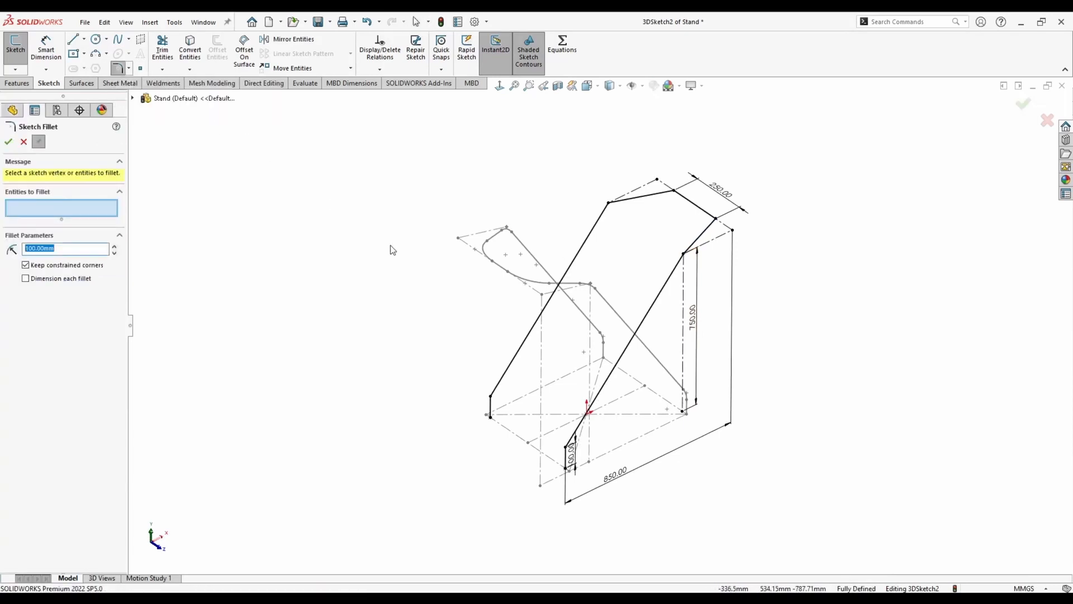
{"action": "mouse_move", "coordinate": [566, 235]}
{"action": "middle_mouse_down"}
{"action": "mouse_move", "coordinate": [575, 215]}
{"action": "mouse_move", "coordinate": [565, 246]}
{"action": "middle_mouse_up"}
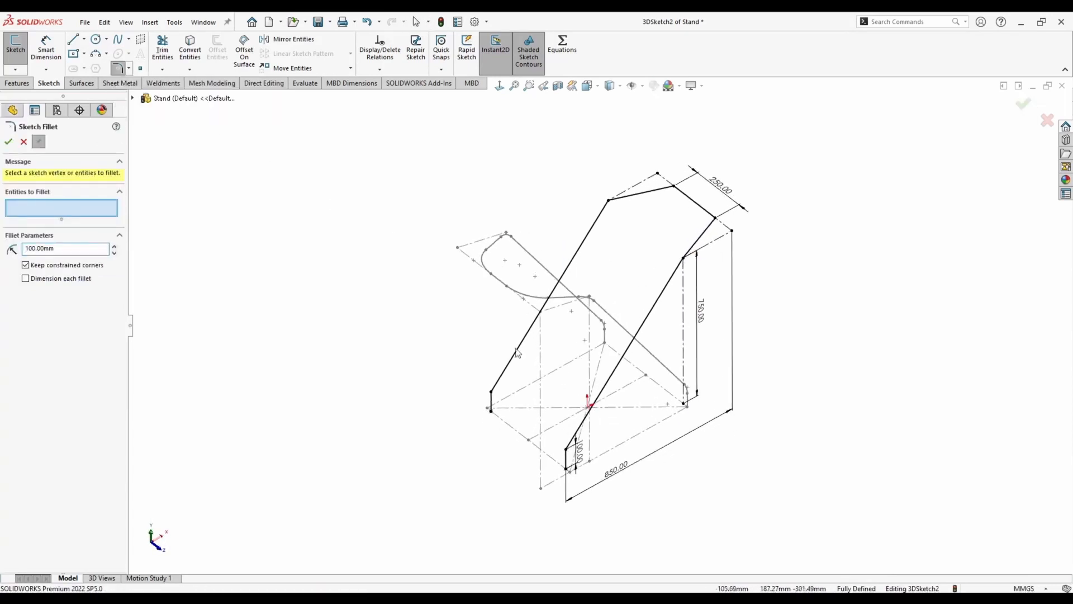
{"action": "left_click", "coordinate": [491, 393]}
{"action": "left_click", "coordinate": [564, 317]}
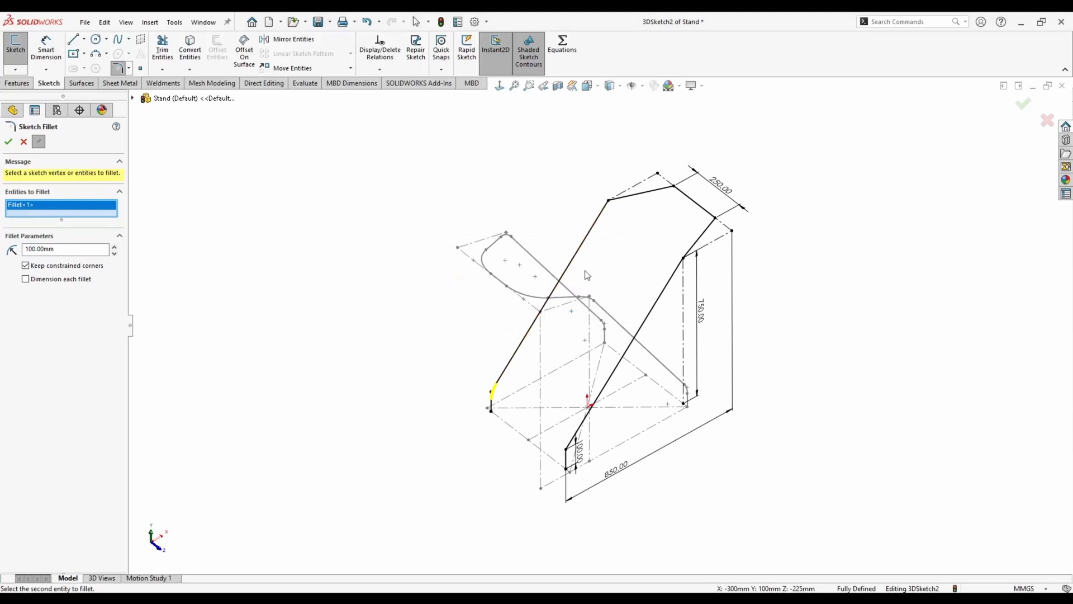
{"action": "left_click", "coordinate": [609, 201]}
{"action": "left_click", "coordinate": [715, 217]}
{"action": "left_click", "coordinate": [562, 317]}
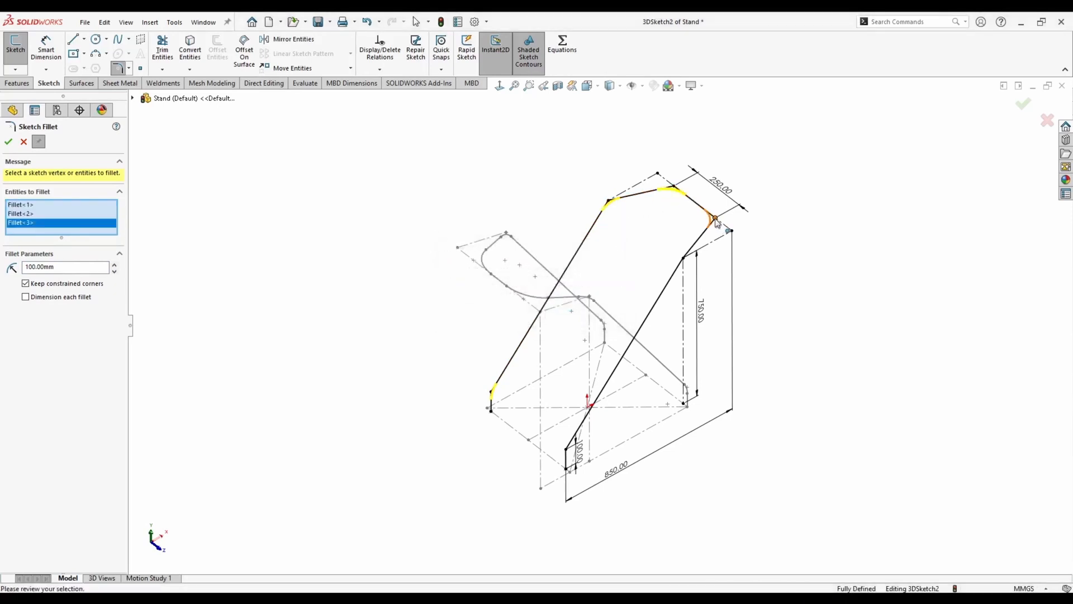
{"action": "left_click", "coordinate": [717, 221]}
{"action": "left_click", "coordinate": [561, 314]}
{"action": "left_click", "coordinate": [567, 450]}
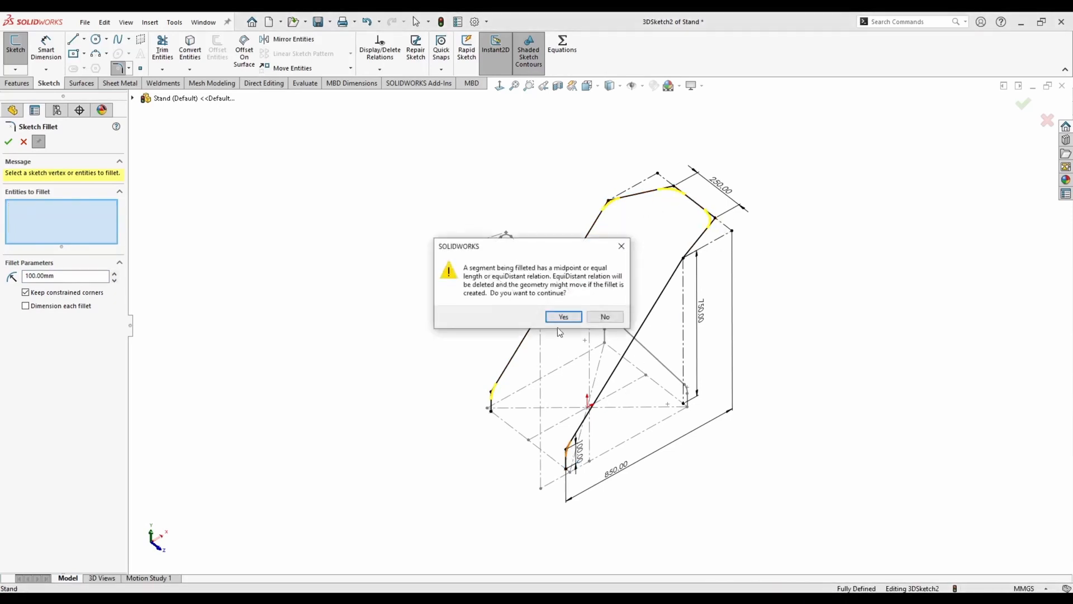
{"action": "left_click", "coordinate": [560, 313]}
{"action": "left_click", "coordinate": [685, 259]}
{"action": "key", "text": "Return"}
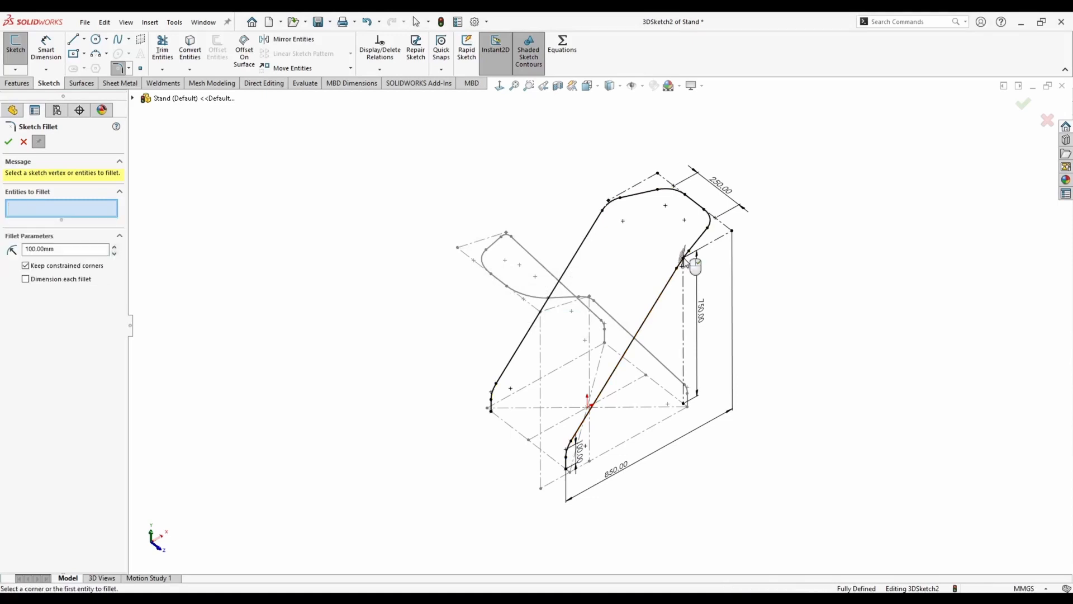
{"action": "left_click", "coordinate": [24, 142]}
Exit the second 3D sketch and show the crossing frame paths in the isometric view
{"action": "mouse_move", "coordinate": [412, 275]}
{"action": "middle_mouse_down"}
{"action": "mouse_move", "coordinate": [376, 191]}
{"action": "mouse_move", "coordinate": [390, 232]}
{"action": "mouse_move", "coordinate": [476, 242]}
{"action": "middle_mouse_up"}
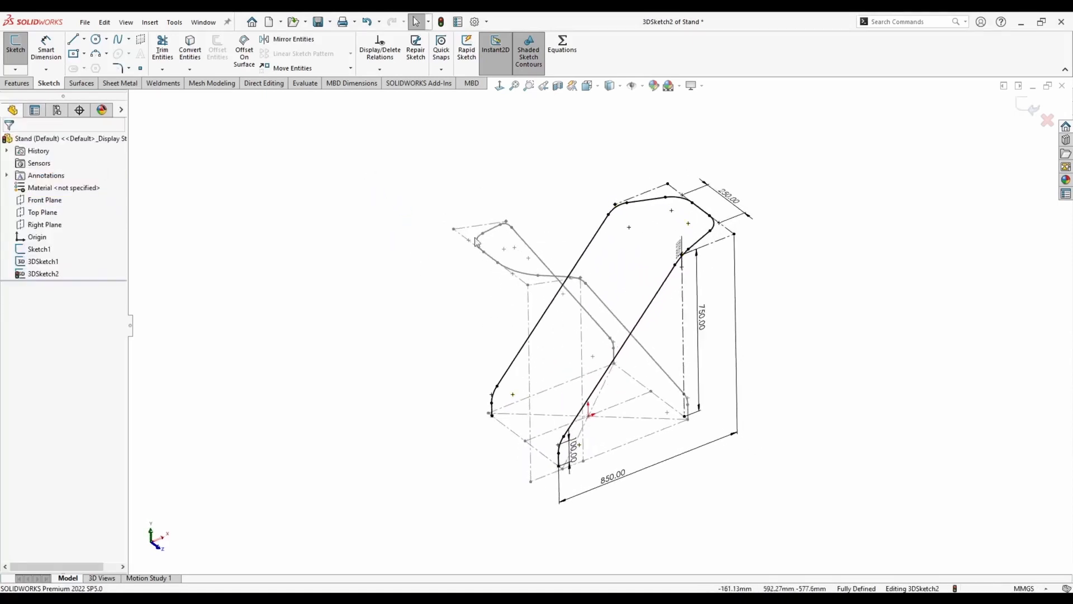
{"action": "left_click", "coordinate": [1032, 106]}
{"action": "mouse_move", "coordinate": [407, 226]}
{"action": "middle_mouse_down"}
{"action": "mouse_move", "coordinate": [352, 161]}
{"action": "mouse_move", "coordinate": [290, 249]}
{"action": "mouse_move", "coordinate": [470, 416]}
{"action": "middle_mouse_up"}
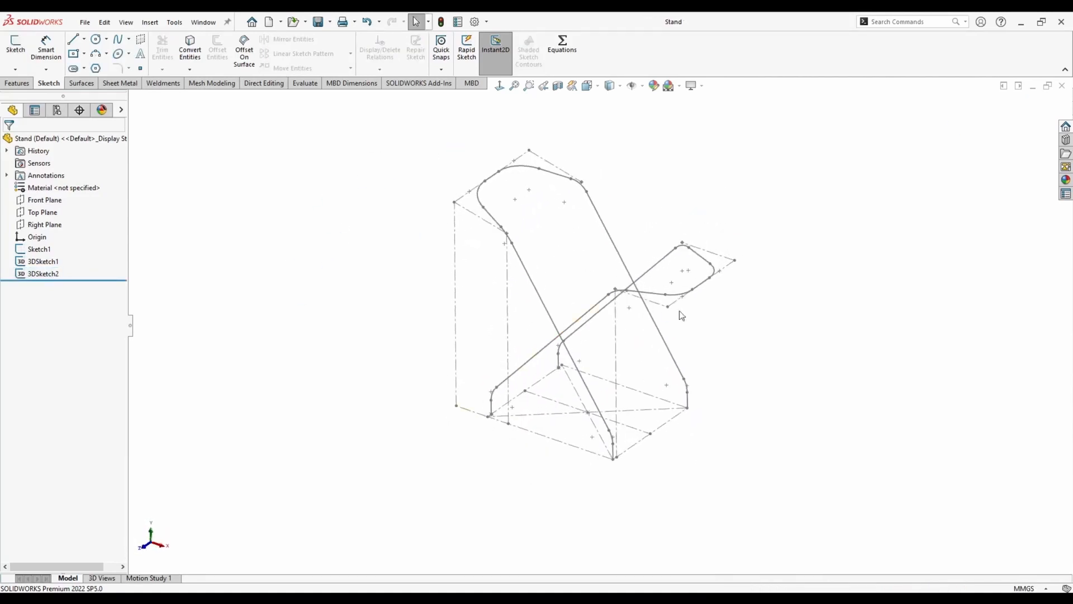
{"action": "mouse_move", "coordinate": [608, 316]}
{"action": "middle_mouse_down"}
{"action": "mouse_move", "coordinate": [603, 371]}
{"action": "mouse_move", "coordinate": [578, 357]}
{"action": "mouse_move", "coordinate": [589, 318]}
{"action": "mouse_move", "coordinate": [499, 410]}
{"action": "middle_mouse_up"}
{"action": "mouse_move", "coordinate": [535, 378]}
{"action": "middle_mouse_down"}
{"action": "mouse_move", "coordinate": [512, 350]}
{"action": "mouse_move", "coordinate": [517, 373]}
{"action": "middle_mouse_up"}
{"action": "key", "text": "ctrl+7"}
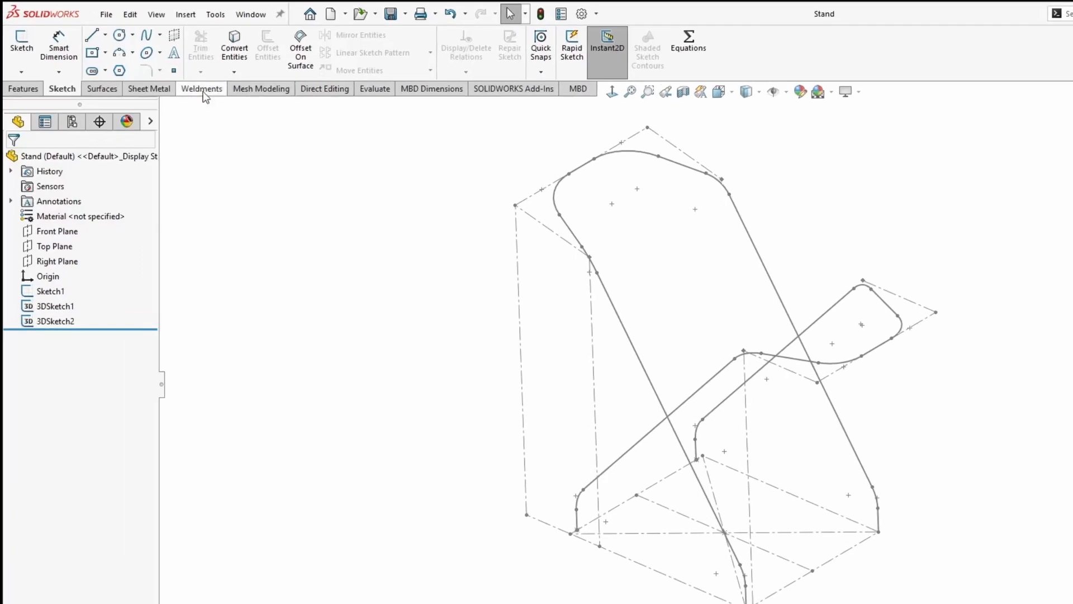
{"action": "left_click", "coordinate": [202, 89]}
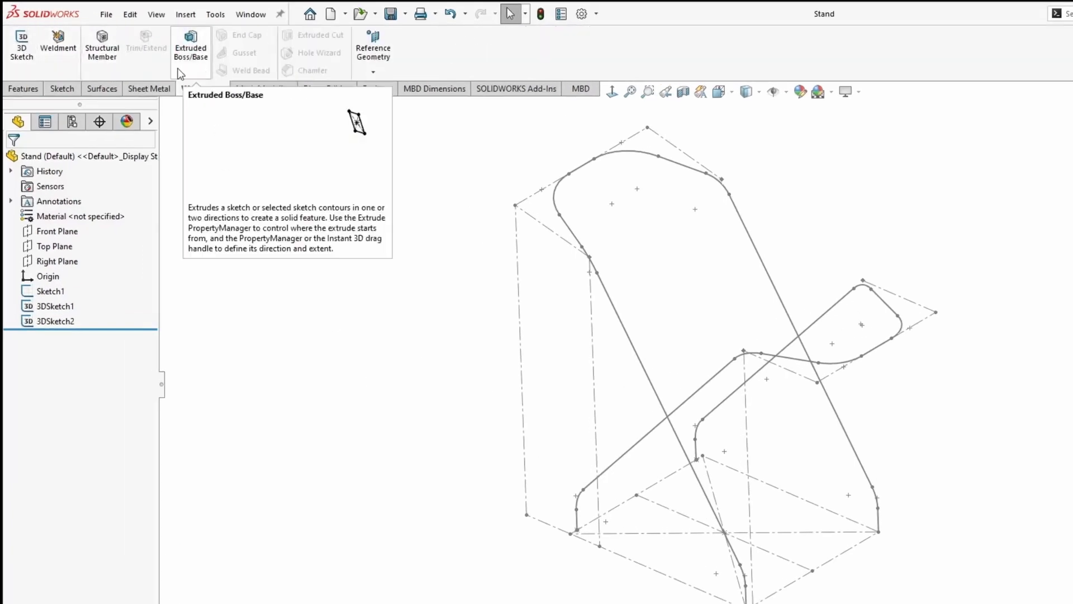
{"action": "left_click", "coordinate": [38, 88]}
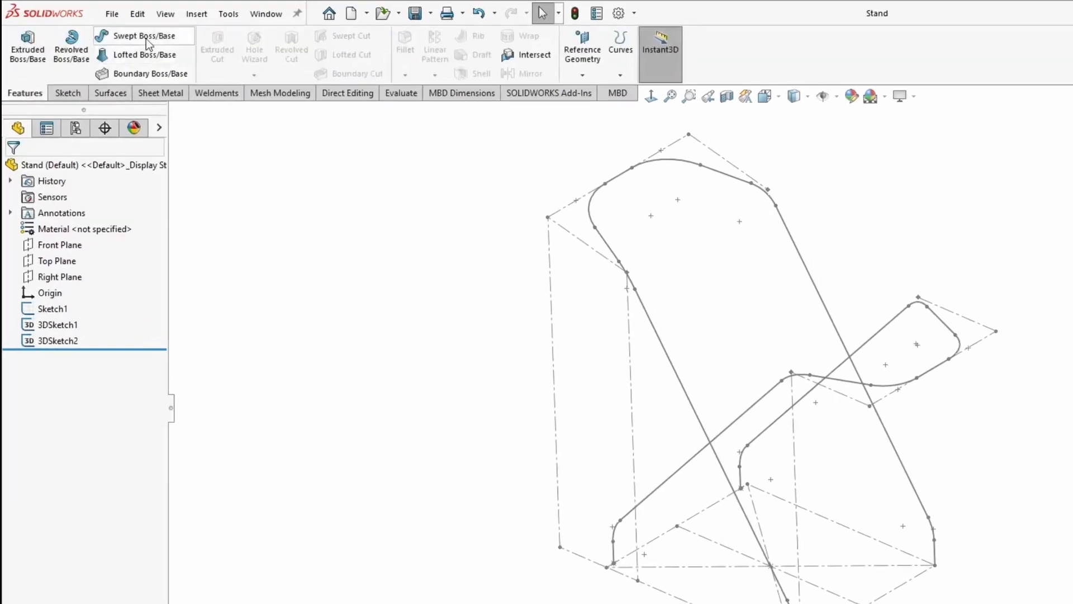
{"action": "middle_click_drag", "start_coordinate": [410, 437], "coordinate": [408, 395]}
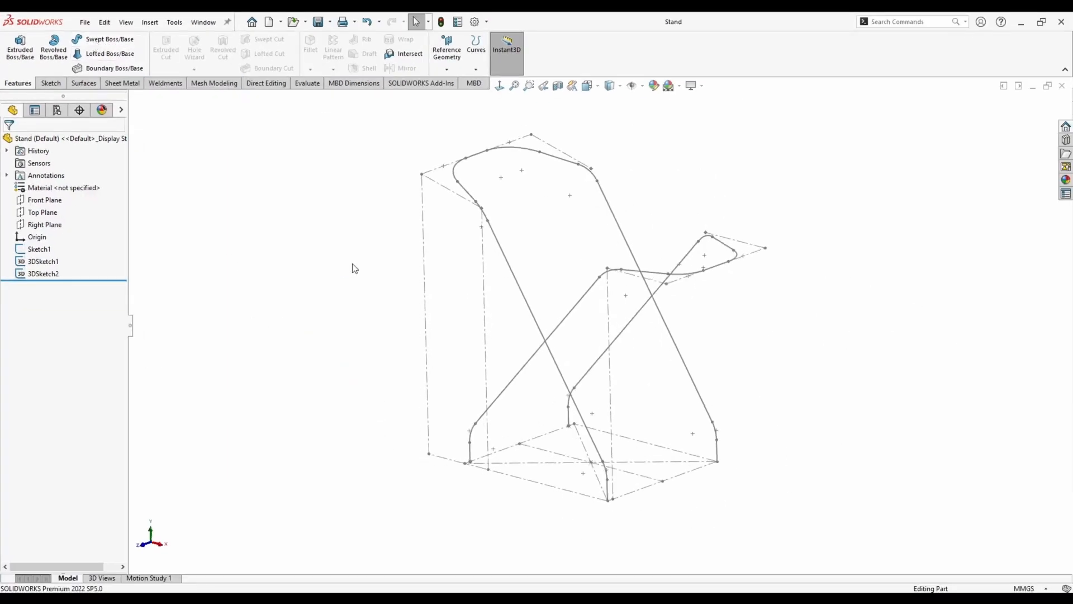
{"action": "middle_click_drag", "start_coordinate": [354, 269], "coordinate": [343, 314]}
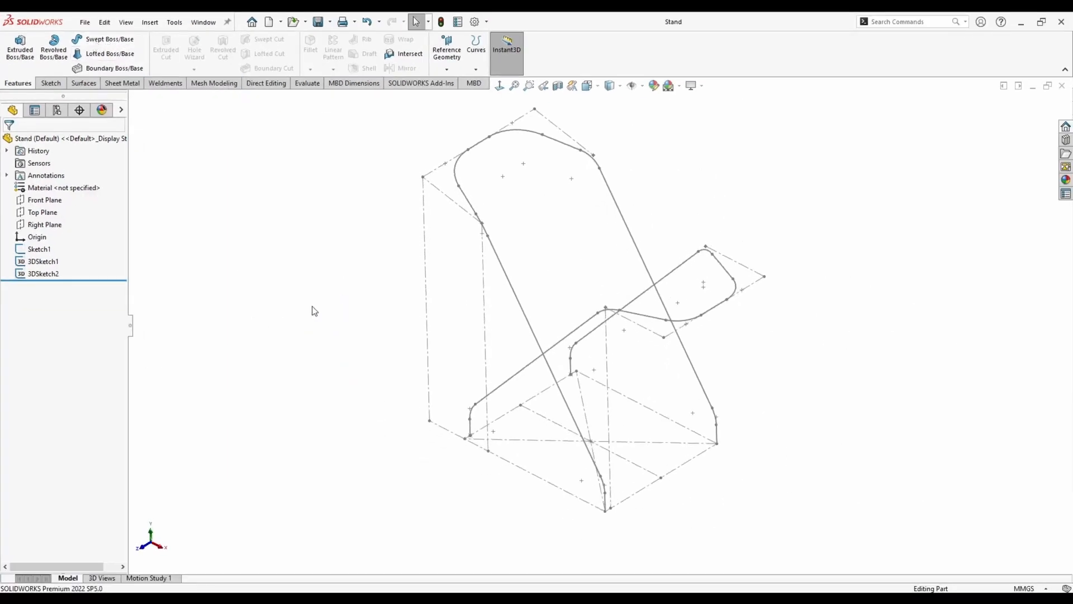
{"action": "left_click", "coordinate": [105, 42]}
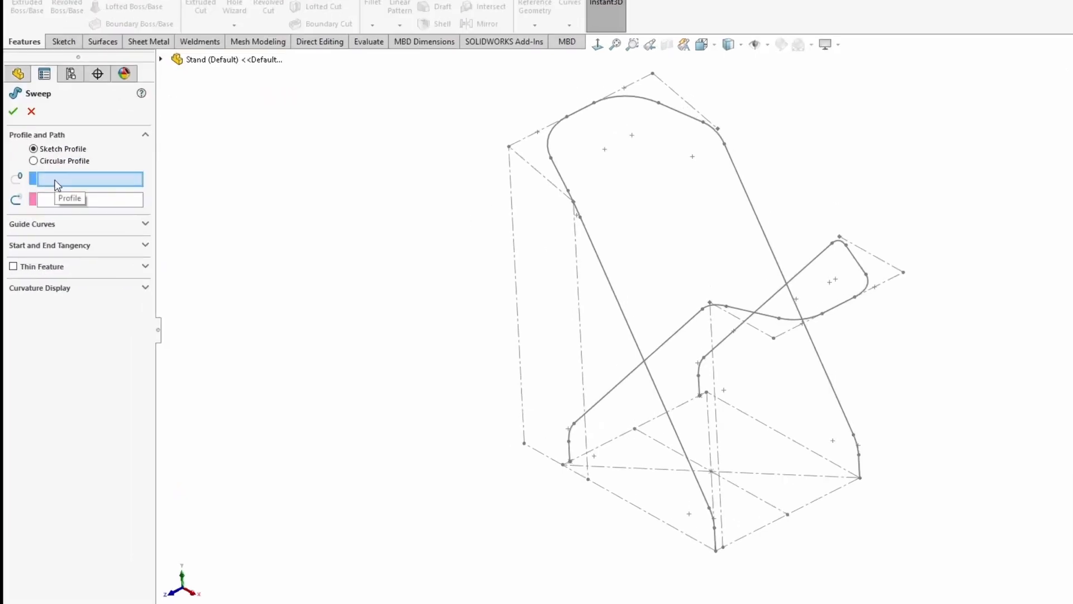
{"action": "left_click", "coordinate": [32, 111]}
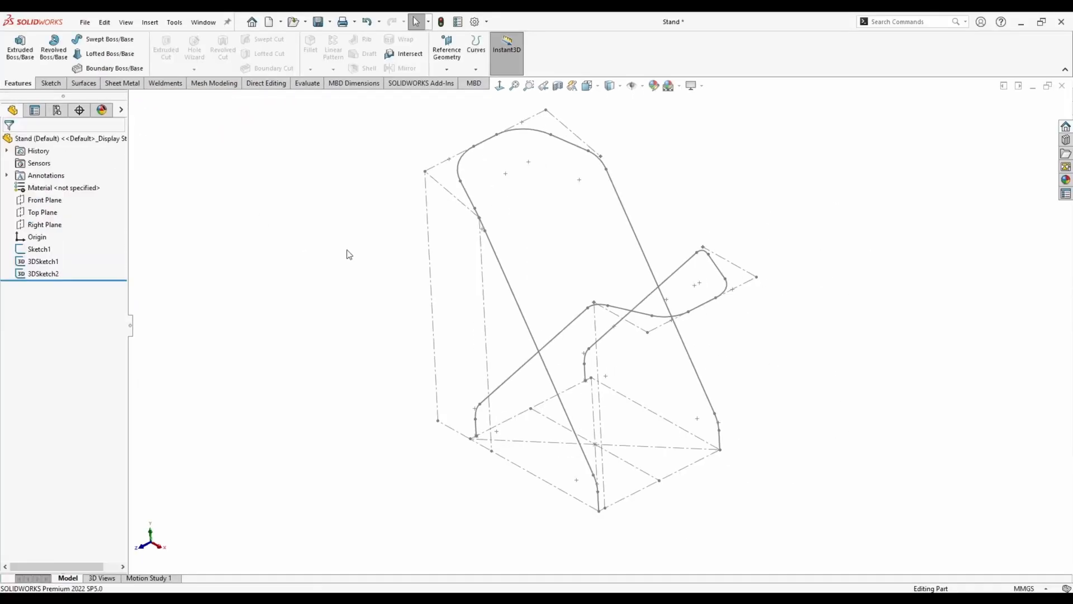
{"action": "mouse_move", "coordinate": [571, 285]}
{"action": "middle_mouse_down"}
{"action": "mouse_move", "coordinate": [596, 252]}
{"action": "mouse_move", "coordinate": [506, 377]}
{"action": "middle_mouse_up"}
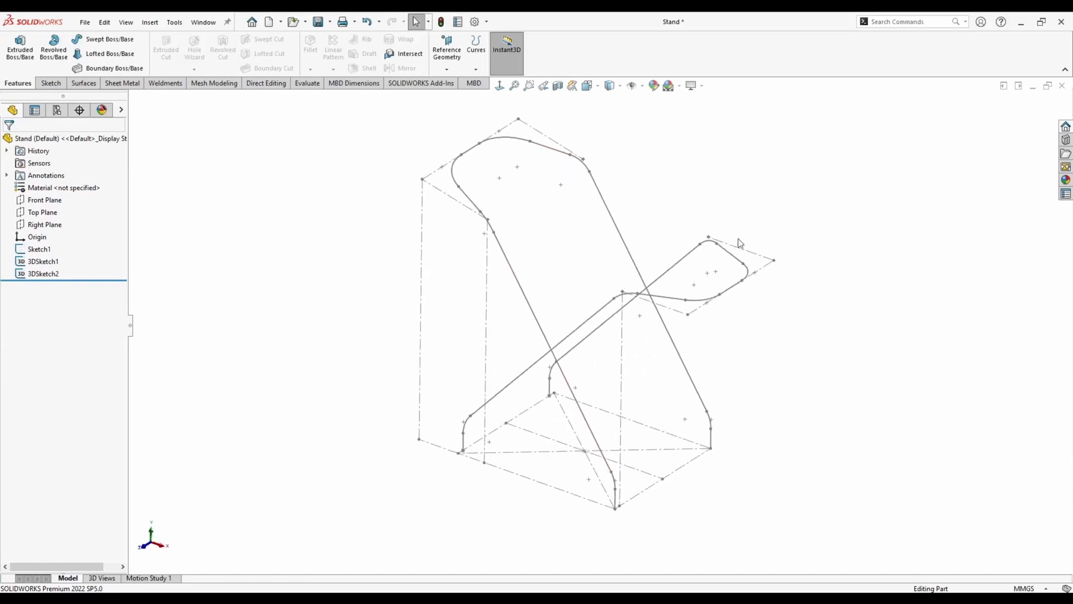
{"action": "mouse_move", "coordinate": [312, 351]}
{"action": "middle_mouse_down"}
{"action": "mouse_move", "coordinate": [341, 353]}
{"action": "mouse_move", "coordinate": [323, 390]}
{"action": "middle_mouse_up"}
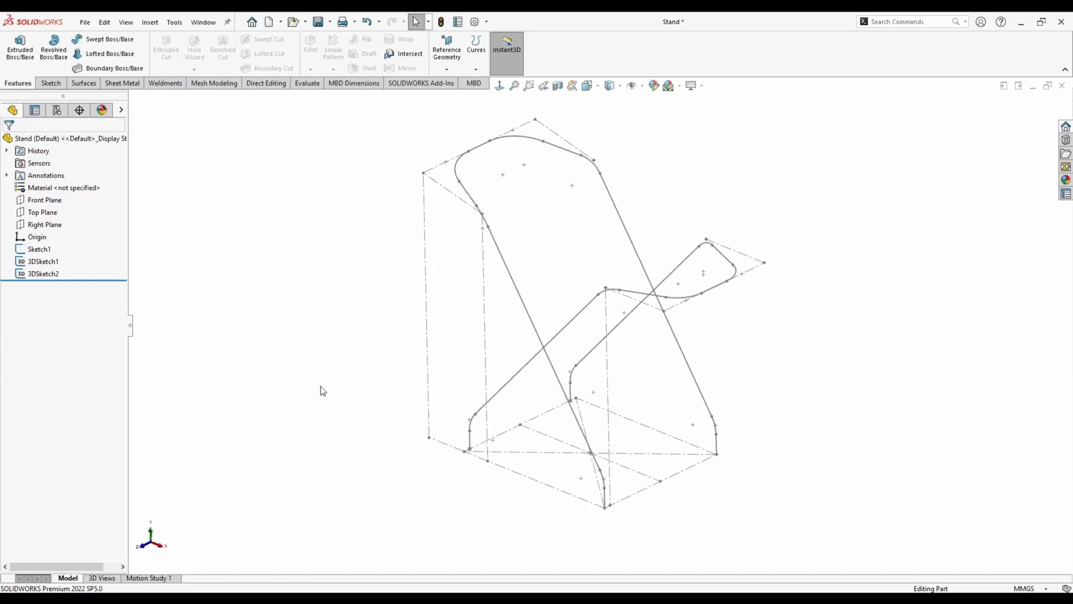
Start a new sketch on the Top Plane and switch to the bottom view
{"action": "right_click", "coordinate": [43, 213]}
{"action": "left_click", "coordinate": [55, 202]}
{"action": "mouse_move", "coordinate": [459, 528]}
{"action": "middle_mouse_down"}
{"action": "mouse_move", "coordinate": [529, 242]}
{"action": "mouse_move", "coordinate": [522, 151]}
{"action": "mouse_move", "coordinate": [511, 240]}
{"action": "mouse_move", "coordinate": [520, 194]}
{"action": "mouse_move", "coordinate": [516, 208]}
{"action": "middle_mouse_up"}
{"action": "key", "text": "space"}
{"action": "left_click", "coordinate": [455, 314]}
Draw a circle of 20 mm diameter centred on a lower endpoint of the second frame path
{"action": "left_click", "coordinate": [96, 39]}
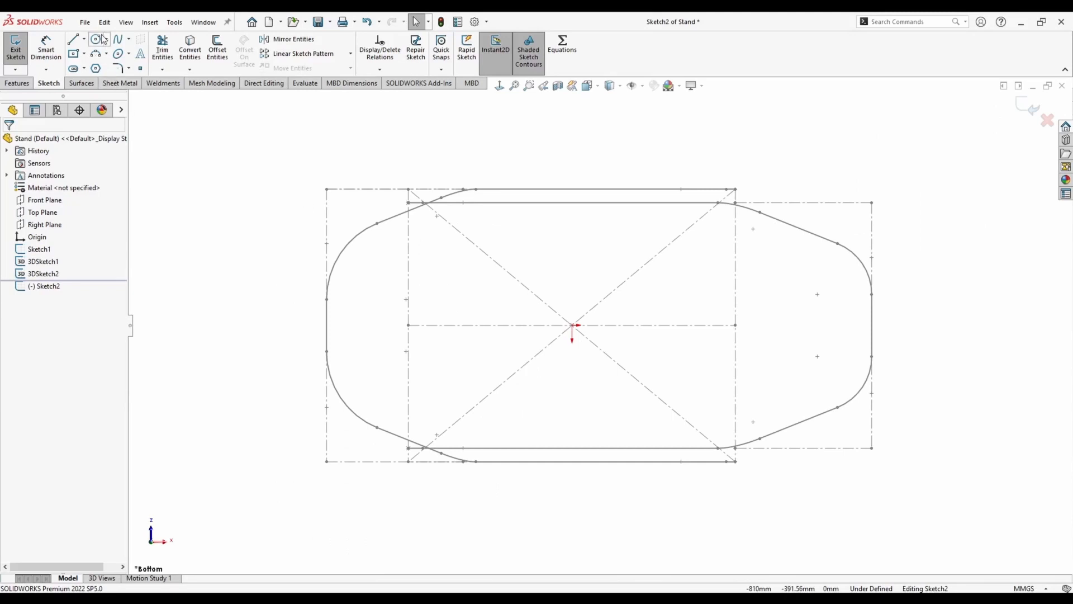
{"action": "scroll", "coordinate": [470, 256], "scroll_direction": "down", "scroll_amount": 6}
{"action": "middle_click_drag", "start_coordinate": [463, 285], "coordinate": [548, 406]}
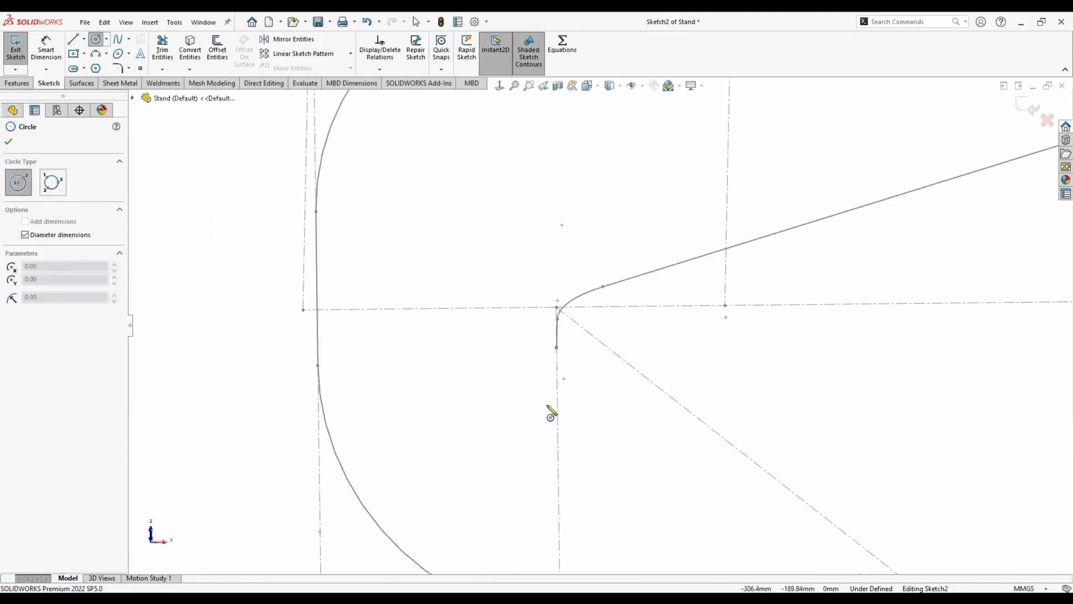
{"action": "mouse_move", "coordinate": [547, 359]}
{"action": "middle_mouse_down"}
{"action": "mouse_move", "coordinate": [578, 359]}
{"action": "mouse_move", "coordinate": [565, 335]}
{"action": "mouse_move", "coordinate": [465, 359]}
{"action": "mouse_move", "coordinate": [487, 387]}
{"action": "middle_mouse_up"}
{"action": "left_click", "coordinate": [491, 364]}
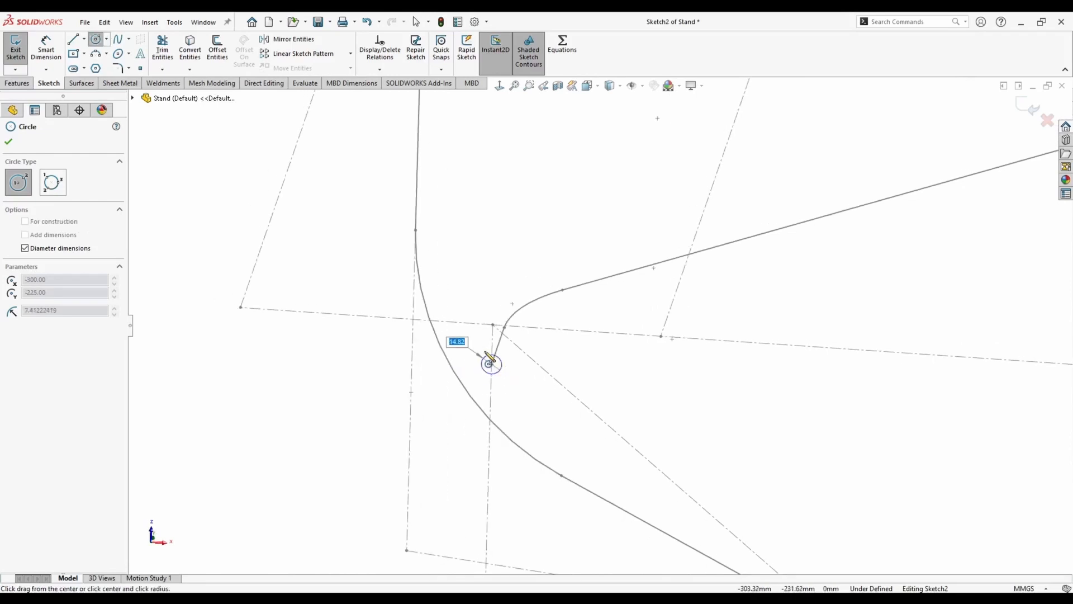
{"action": "type", "text": "20"}
{"action": "key", "text": "Return"}
{"action": "key", "text": "Escape"}
Offset the 20 mm circle inward by 1.5 mm to form a tube profile, and exit the sketch
{"action": "left_click", "coordinate": [218, 49]}
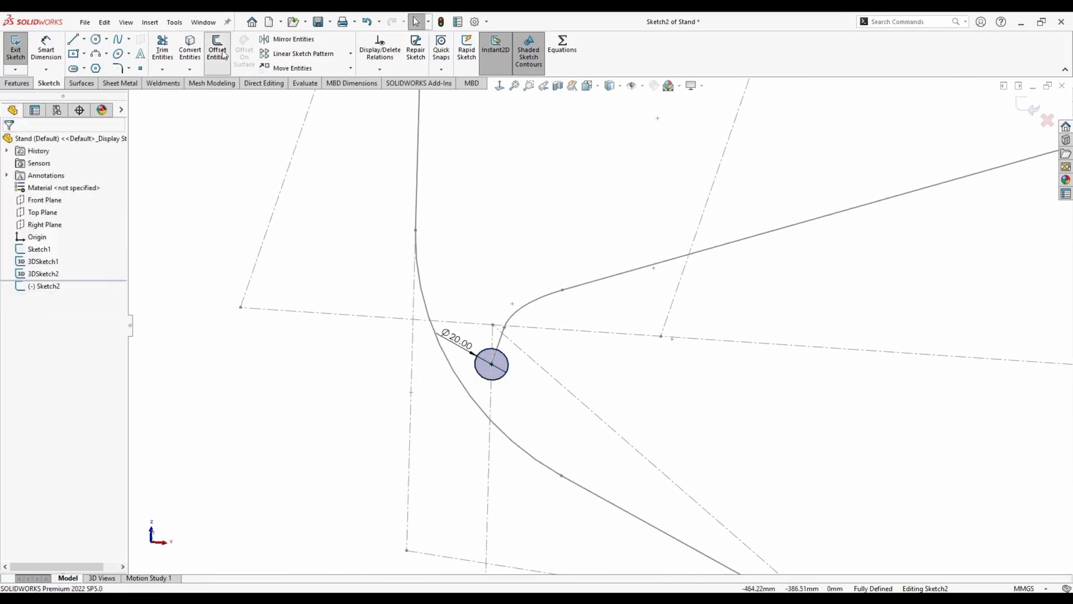
{"action": "scroll", "coordinate": [474, 372], "scroll_direction": "up", "scroll_amount": 5}
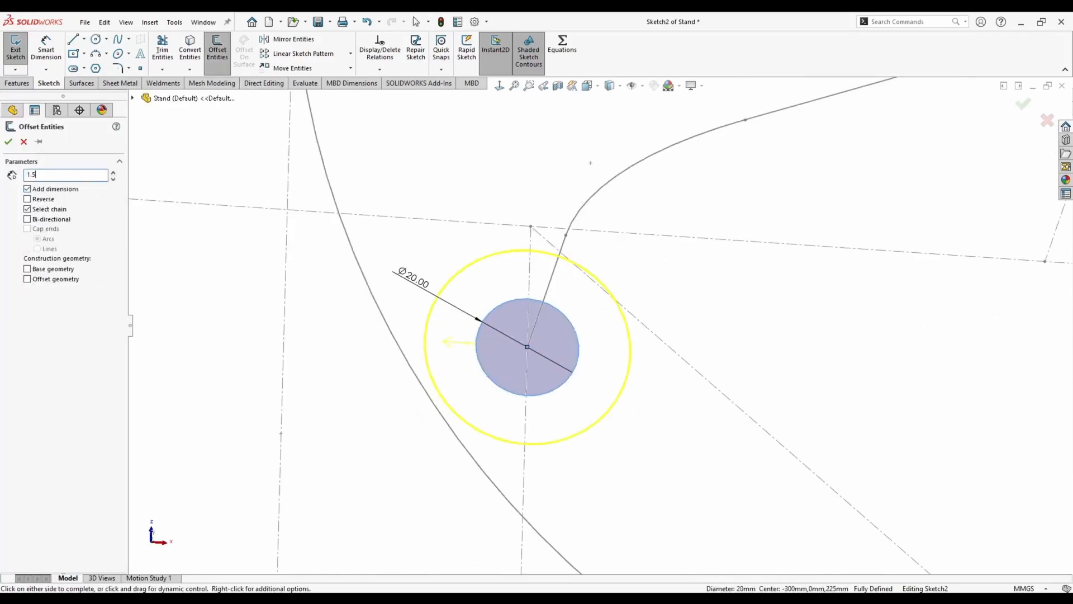
{"action": "type", "text": "1.5"}
{"action": "key", "text": "Return"}
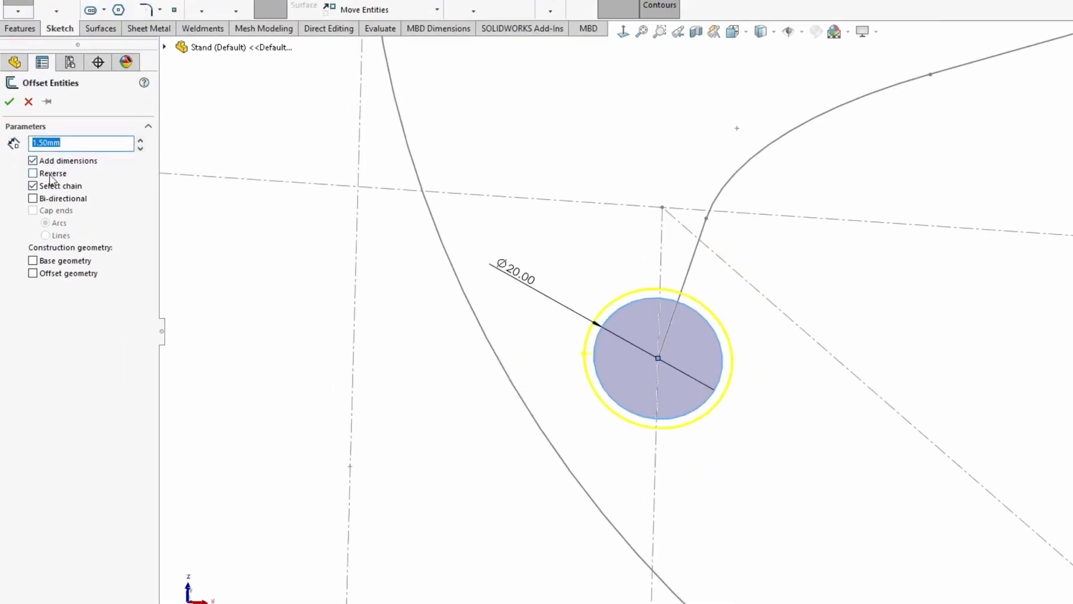
{"action": "left_click", "coordinate": [52, 178]}
{"action": "key", "text": "Return"}
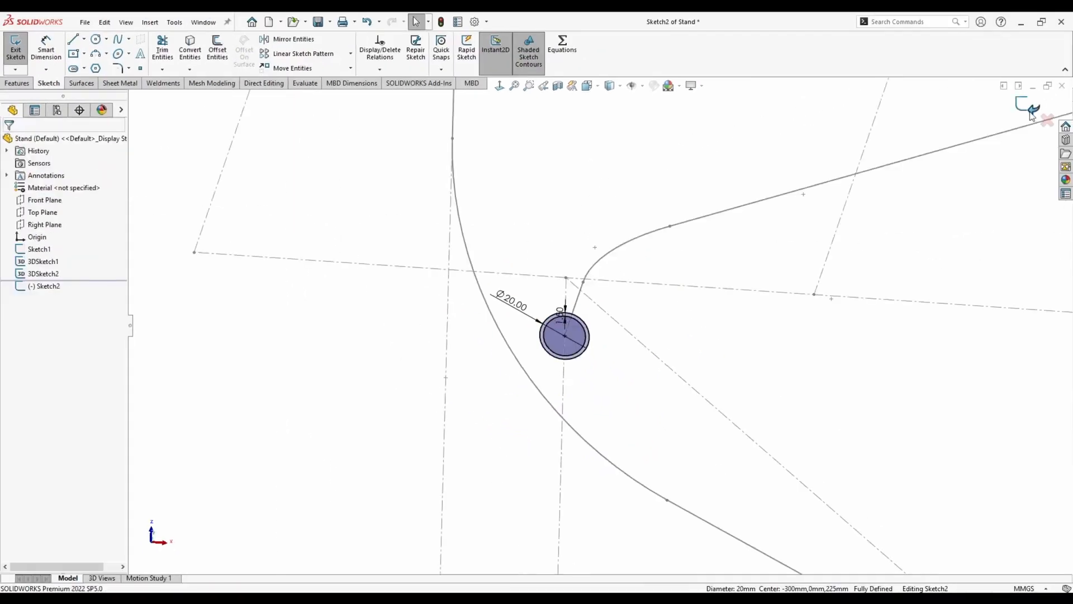
{"action": "left_click", "coordinate": [1031, 113]}
Create a swept boss with the ring profile Sketch2 along the second frame path, 3DSketch2
{"action": "mouse_move", "coordinate": [566, 151]}
{"action": "middle_mouse_down"}
{"action": "mouse_move", "coordinate": [537, 168]}
{"action": "mouse_move", "coordinate": [505, 321]}
{"action": "mouse_move", "coordinate": [403, 184]}
{"action": "mouse_move", "coordinate": [498, 366]}
{"action": "mouse_move", "coordinate": [553, 385]}
{"action": "middle_mouse_up"}
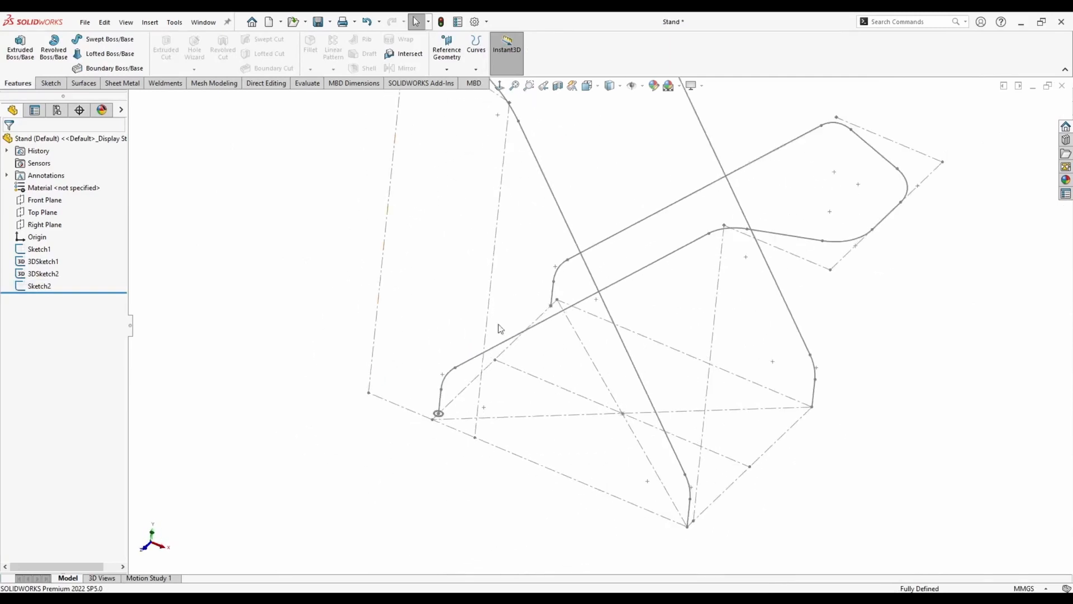
{"action": "scroll", "coordinate": [500, 329], "scroll_direction": "up", "scroll_amount": 2}
{"action": "left_click", "coordinate": [99, 39]}
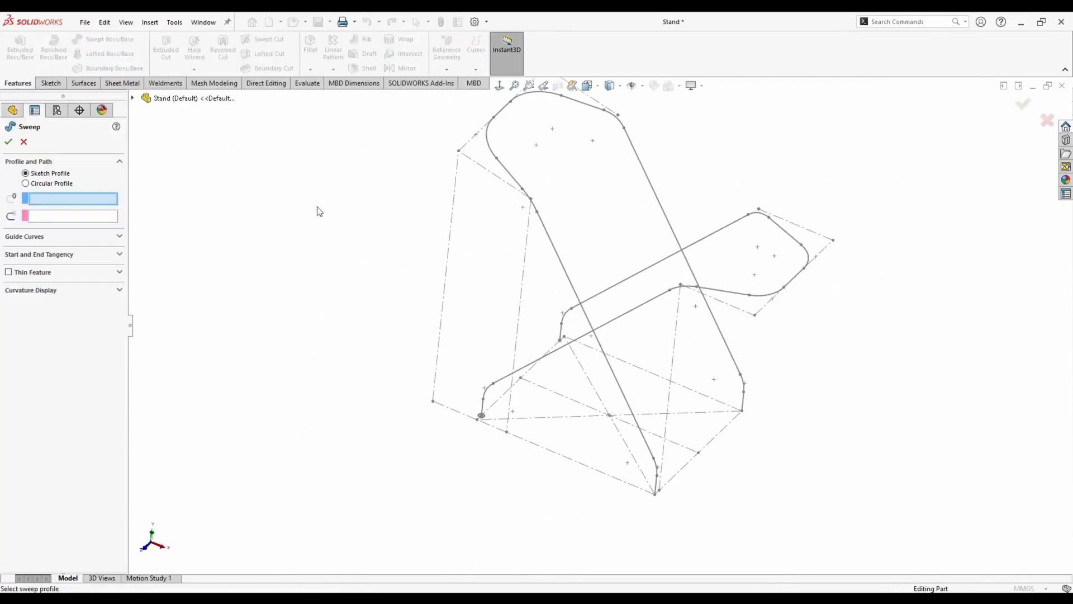
{"action": "scroll", "coordinate": [505, 417], "scroll_direction": "down", "scroll_amount": 5}
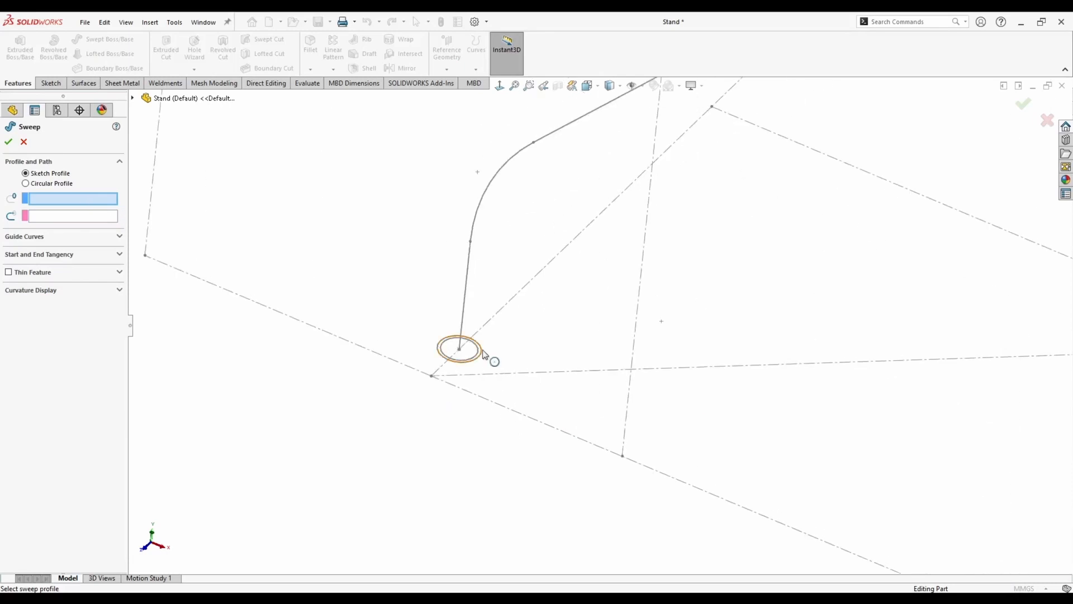
{"action": "left_click", "coordinate": [481, 353]}
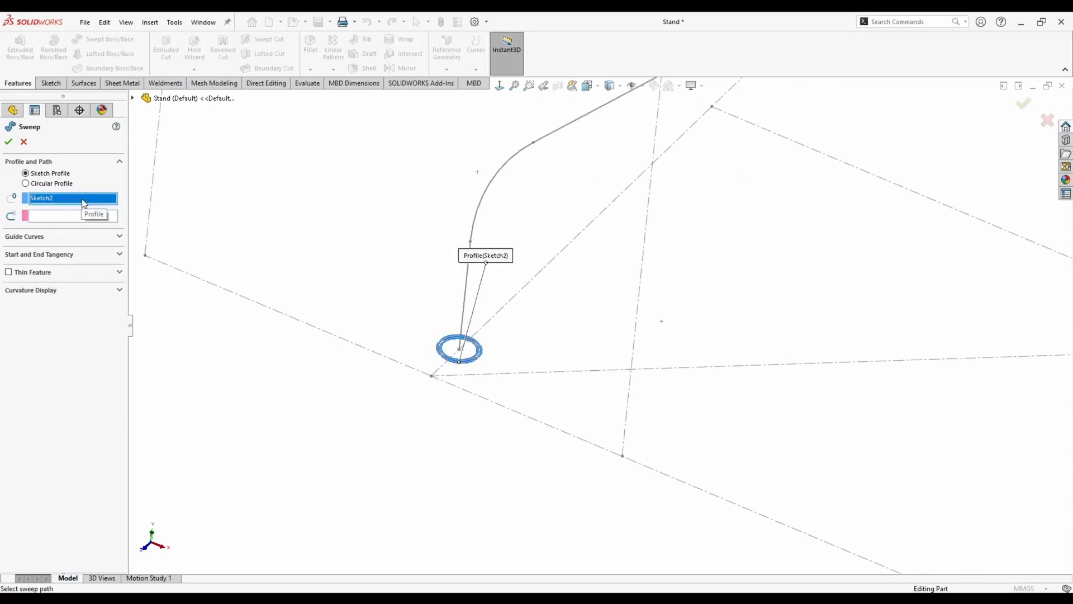
{"action": "left_click", "coordinate": [44, 219]}
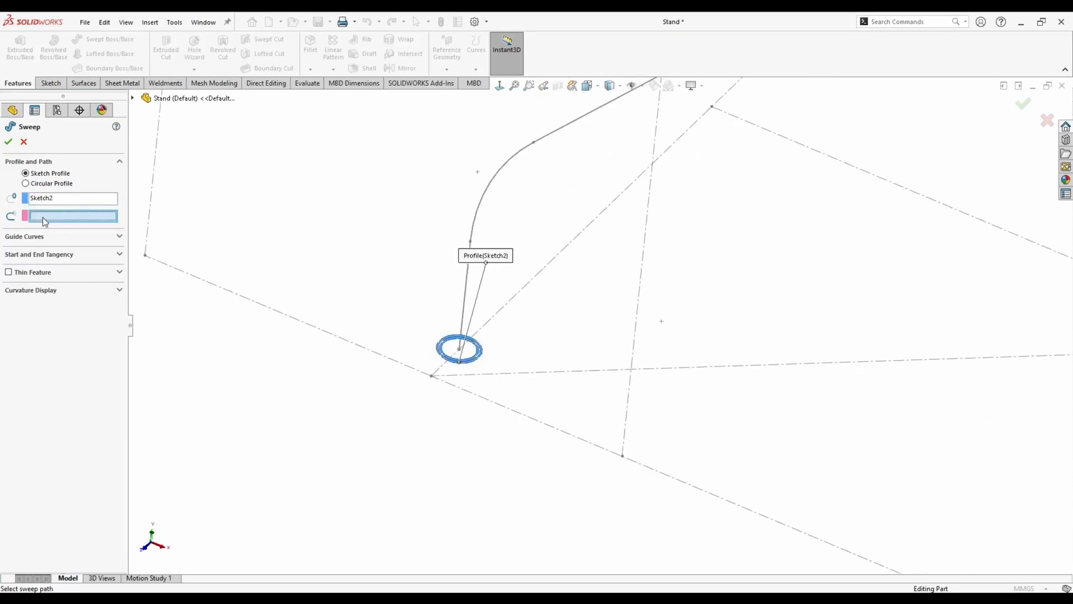
{"action": "scroll", "coordinate": [654, 223], "scroll_direction": "up", "scroll_amount": 5}
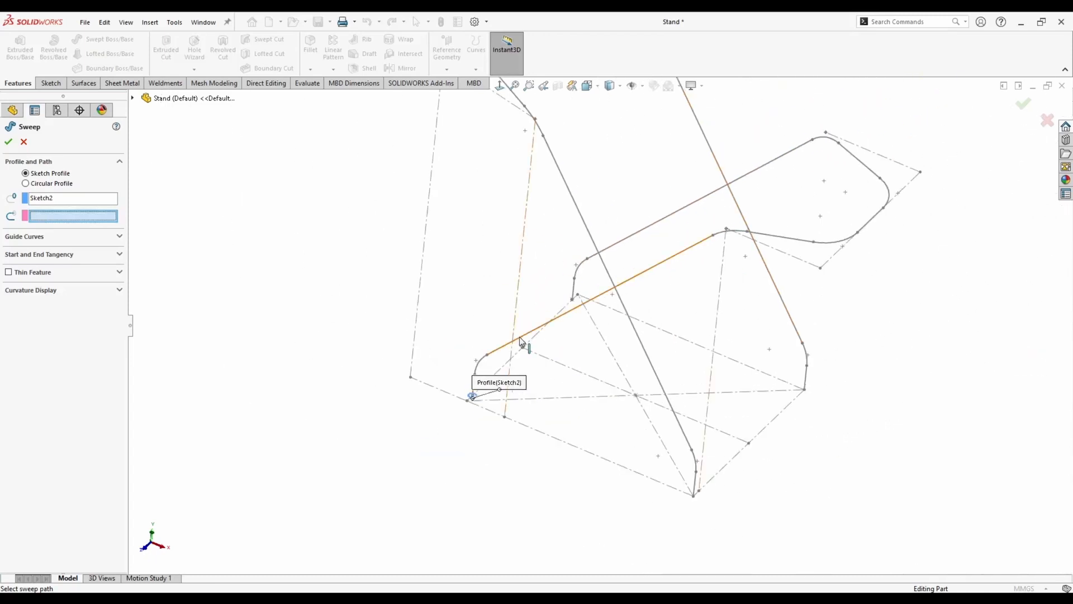
{"action": "left_click", "coordinate": [520, 338]}
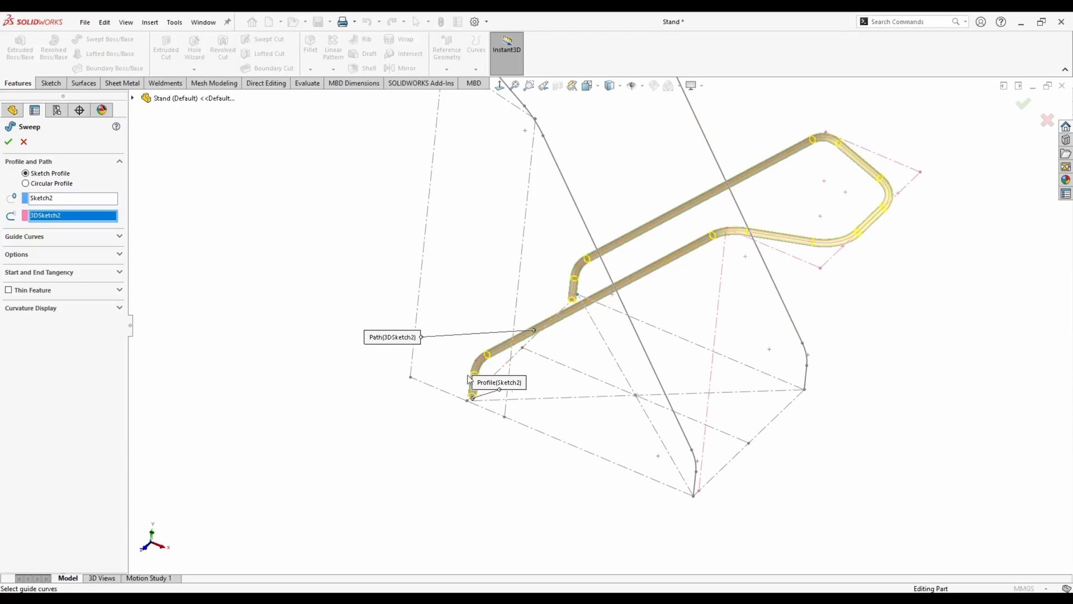
{"action": "left_click", "coordinate": [9, 142]}
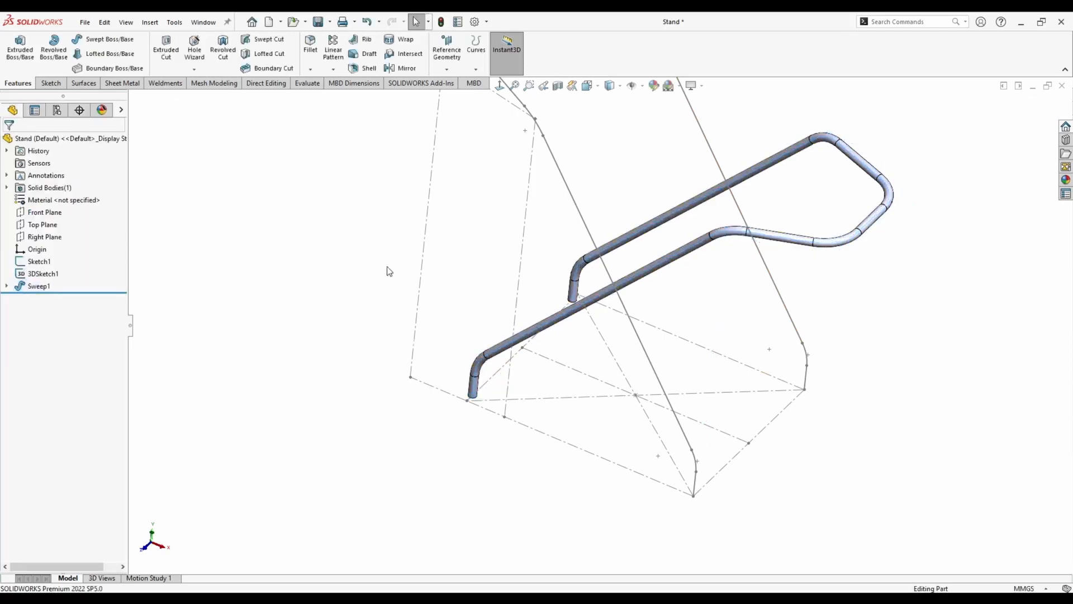
Start a sketch on the Top Plane and draw a 20 mm diameter circle centred on a lower endpoint of the first frame path
{"action": "middle_click_drag", "start_coordinate": [388, 271], "coordinate": [604, 190]}
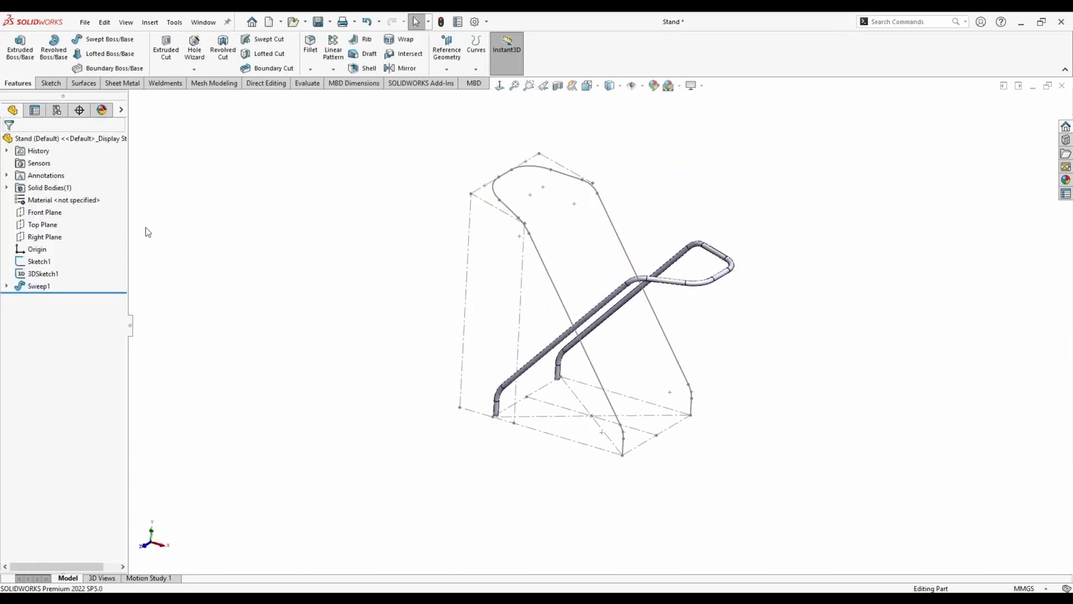
{"action": "right_click", "coordinate": [33, 226]}
{"action": "left_click", "coordinate": [41, 207]}
{"action": "middle_click_drag", "start_coordinate": [406, 438], "coordinate": [435, 196]}
{"action": "scroll", "coordinate": [665, 288], "scroll_direction": "down", "scroll_amount": 9}
{"action": "left_click", "coordinate": [95, 38]}
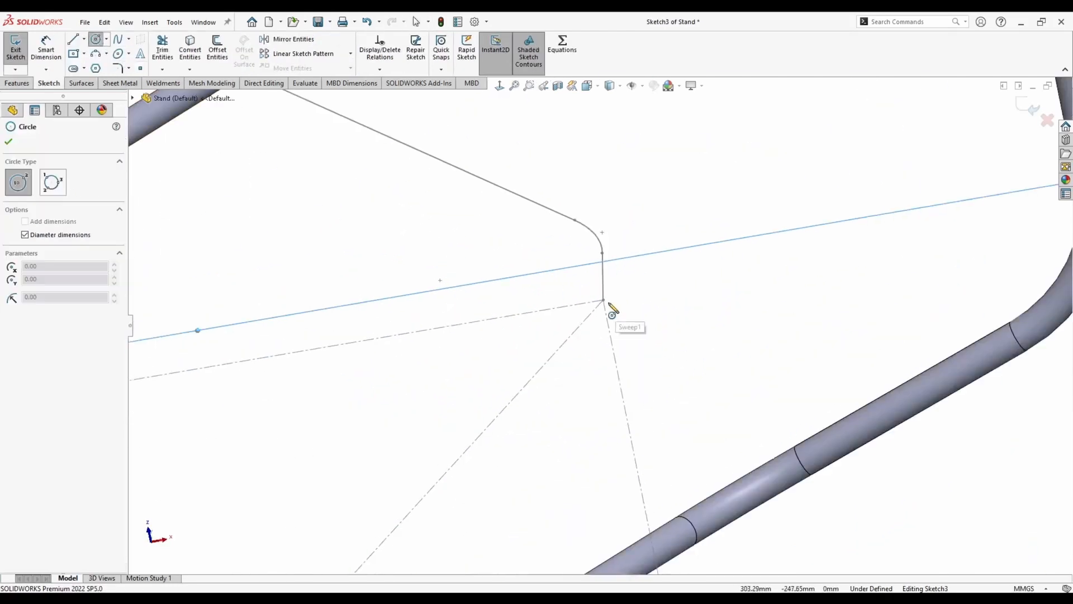
{"action": "left_click_drag", "start_coordinate": [603, 301], "coordinate": [611, 300]}
{"action": "key", "text": "Escape"}
{"action": "scroll", "coordinate": [613, 293], "scroll_direction": "down", "scroll_amount": 5}
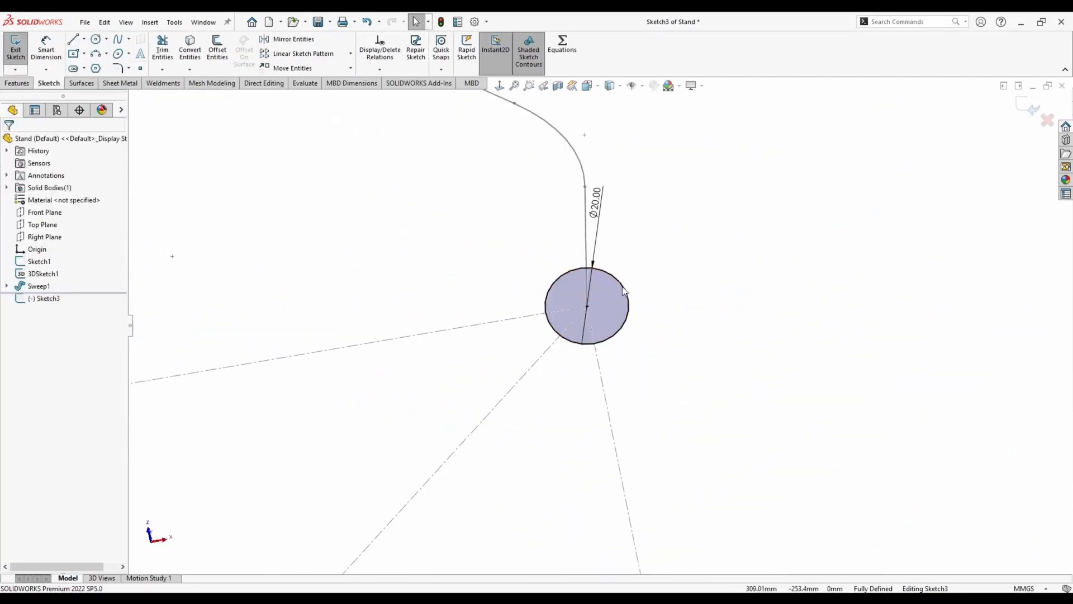
Offset the new circle inward to form the second tube profile, and exit the sketch
{"action": "left_click", "coordinate": [622, 286]}
{"action": "left_click", "coordinate": [217, 49]}
{"action": "left_click", "coordinate": [47, 199]}
{"action": "left_click", "coordinate": [9, 142]}
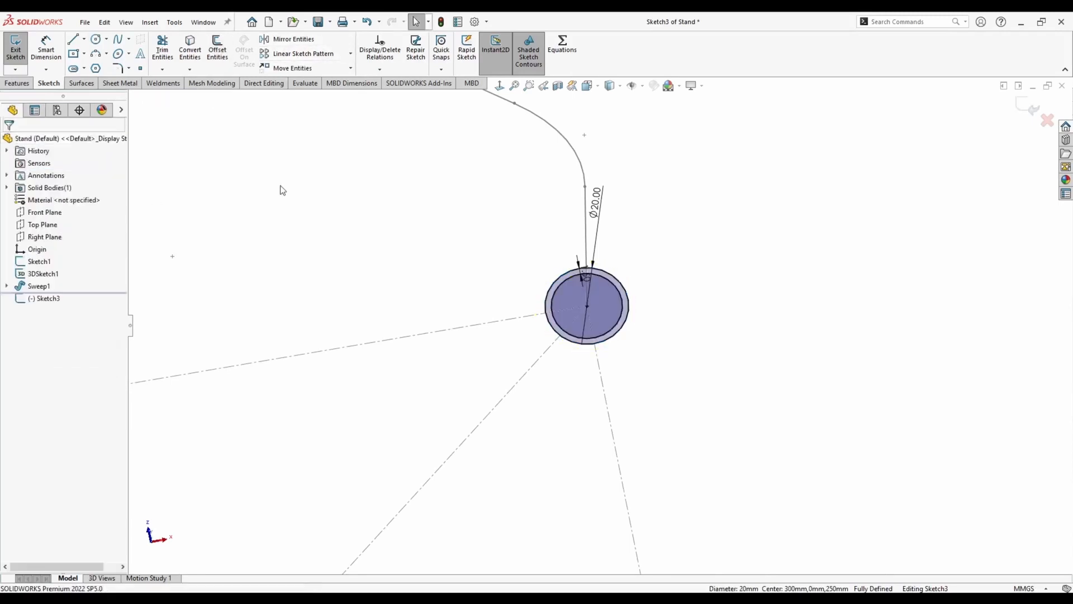
{"action": "double_click", "coordinate": [364, 209]}
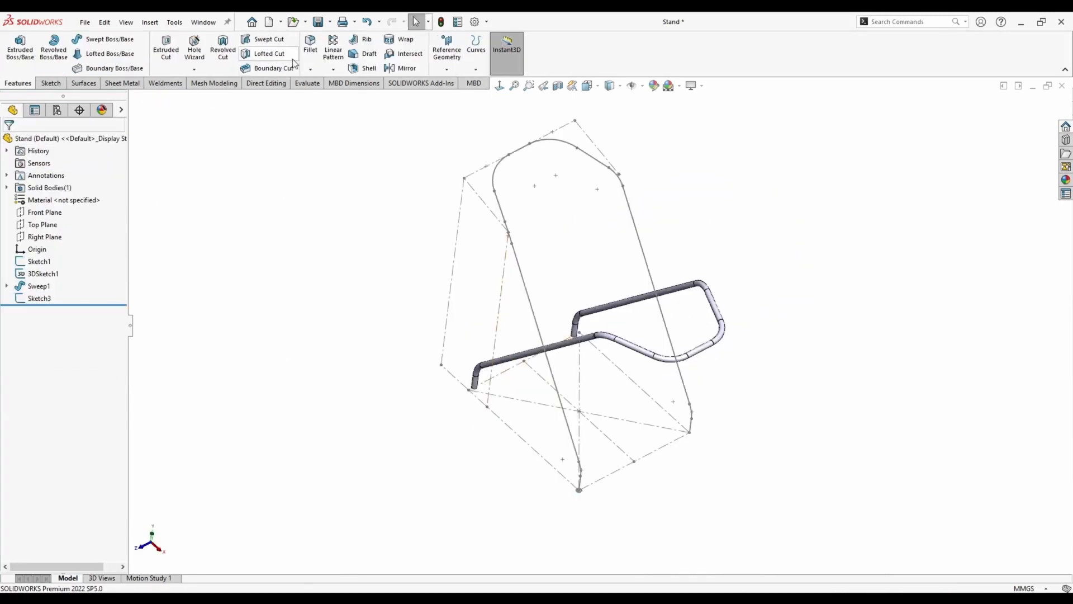
Create a swept boss with the ring profile Sketch3 along the first frame path, 3DSketch1
{"action": "left_click", "coordinate": [103, 39]}
{"action": "scroll", "coordinate": [552, 445], "scroll_direction": "down", "scroll_amount": 5}
{"action": "left_click", "coordinate": [519, 446]}
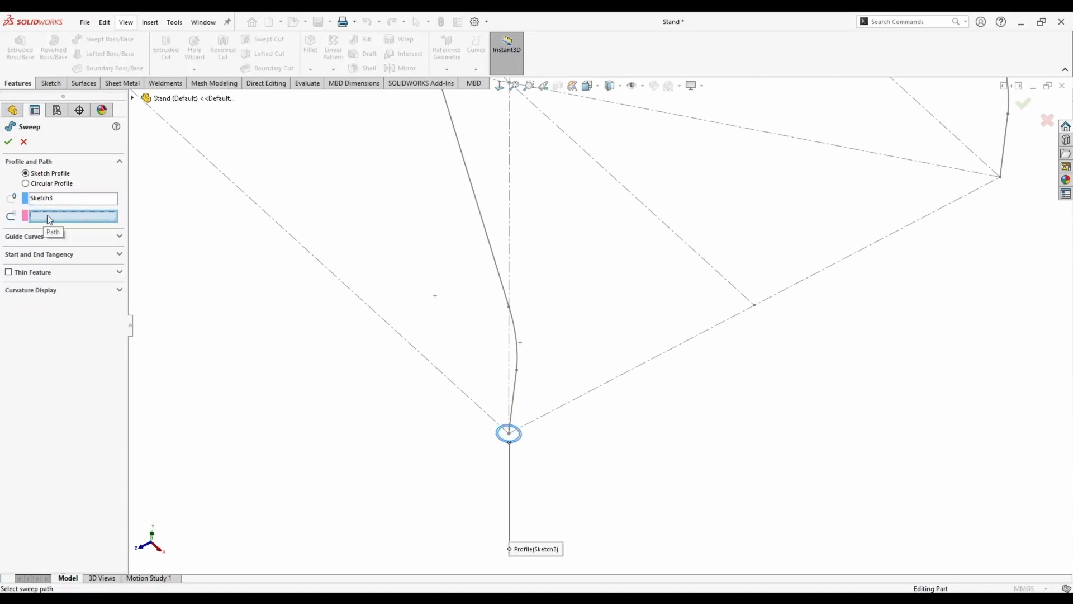
{"action": "left_click", "coordinate": [517, 348]}
{"action": "scroll", "coordinate": [601, 223], "scroll_direction": "up", "scroll_amount": 7}
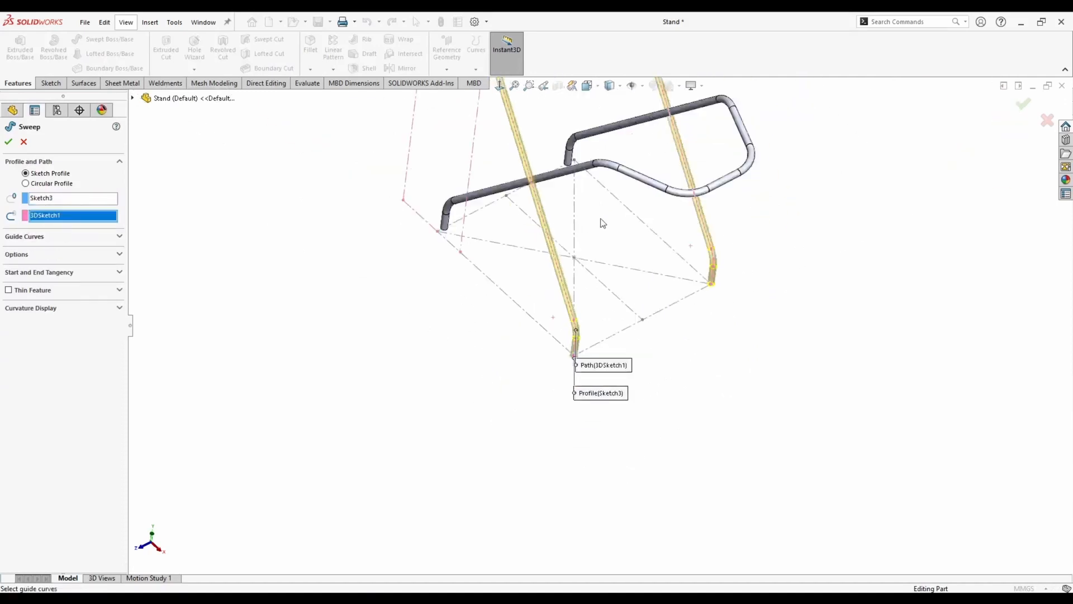
{"action": "middle_click_drag", "start_coordinate": [570, 215], "coordinate": [575, 177]}
{"action": "middle_click_drag", "start_coordinate": [403, 216], "coordinate": [411, 228]}
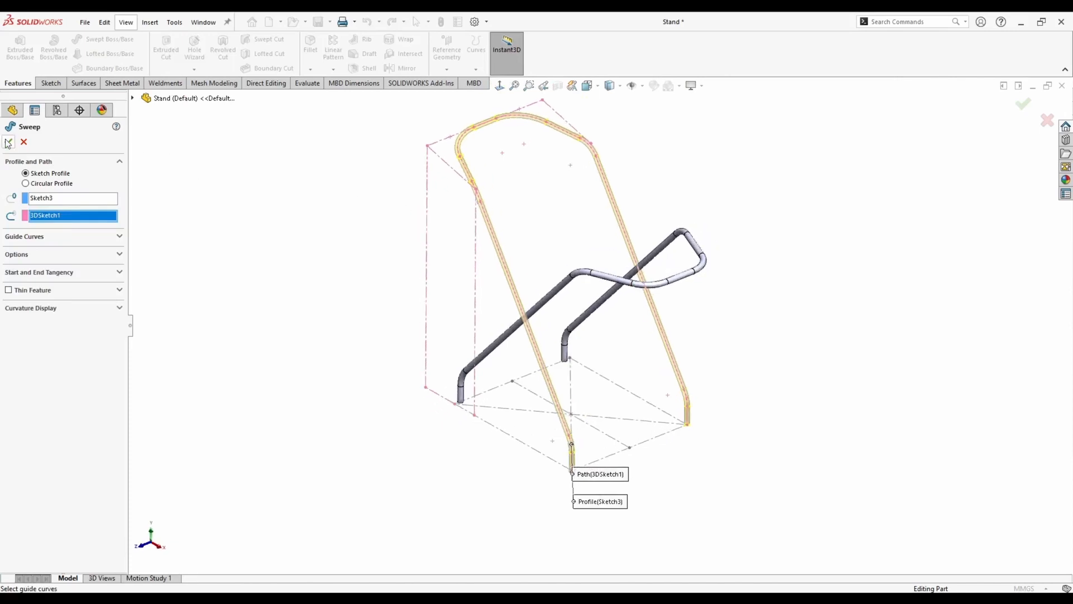
{"action": "key", "text": "Return"}
{"action": "middle_click_drag", "start_coordinate": [271, 194], "coordinate": [339, 279]}
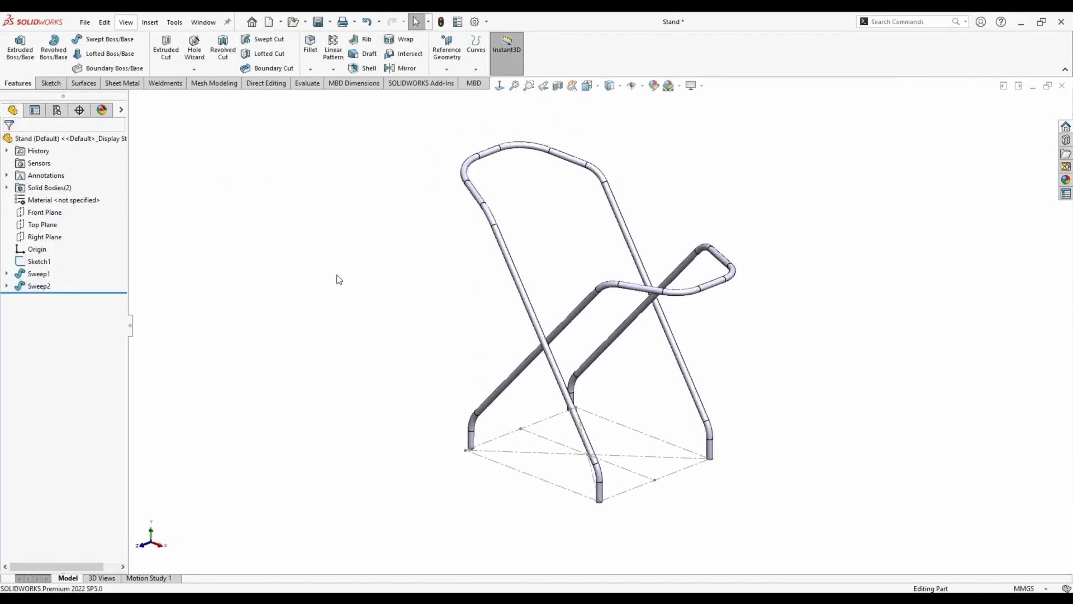
Save the Stand part and examine the ball feet on the legs of the Stand Test part
{"action": "key", "text": "ctrl+s"}
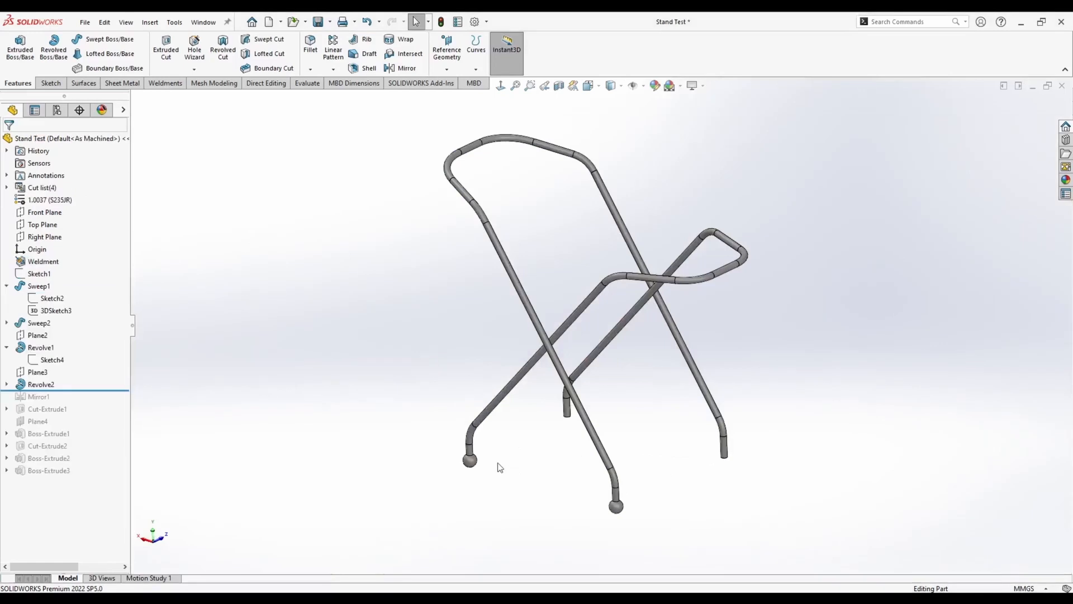
{"action": "scroll", "coordinate": [480, 444], "scroll_direction": "down", "scroll_amount": 5}
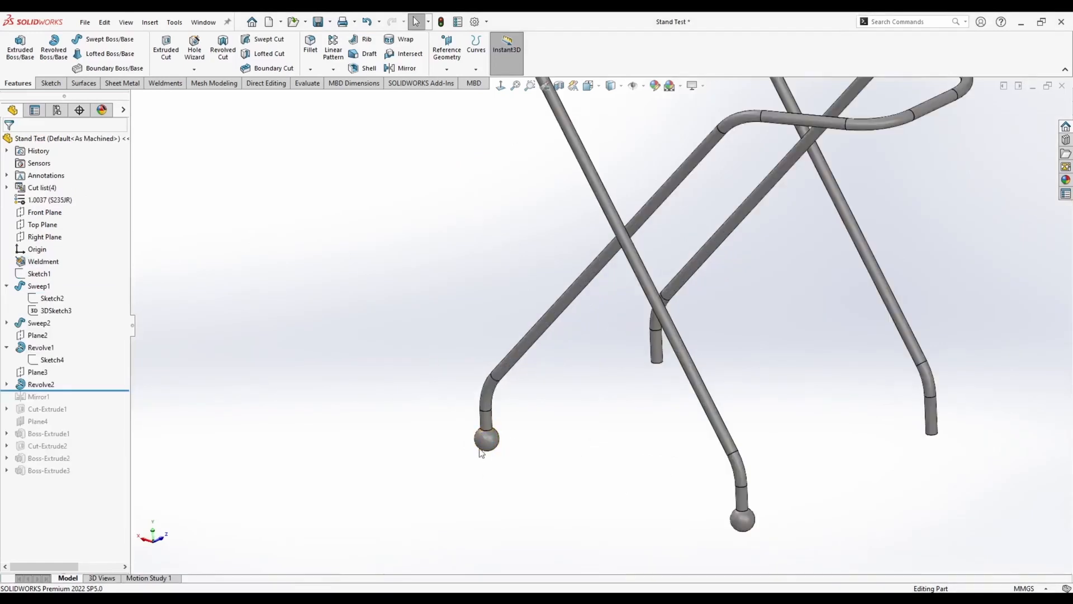
{"action": "scroll", "coordinate": [480, 354], "scroll_direction": "up", "scroll_amount": 3}
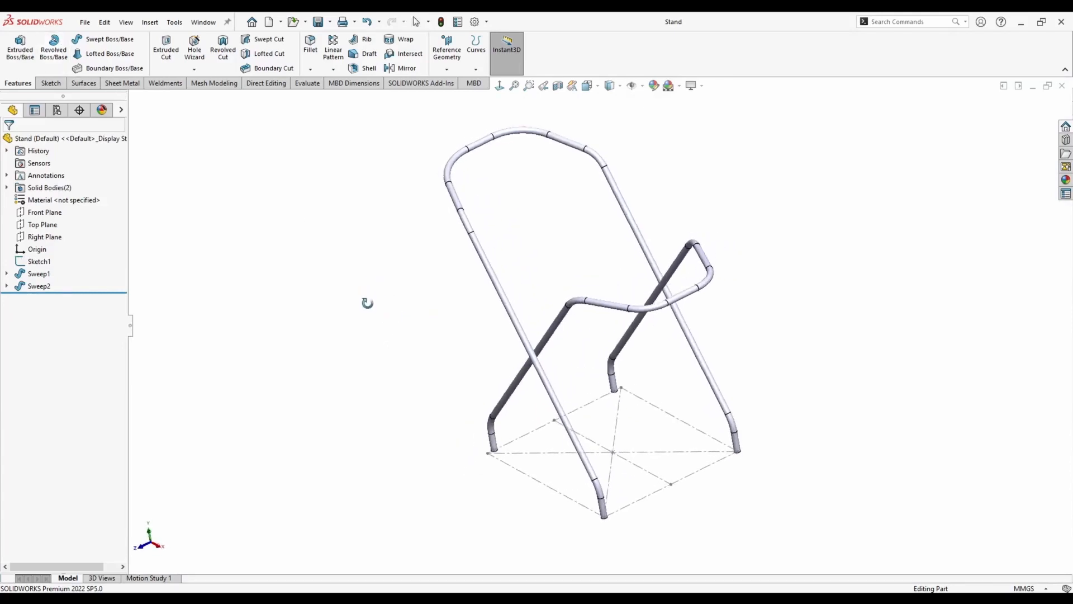
In the Stand part, create a plane parallel to the Front Plane through the centre point at a second-frame leg's lower end
{"action": "scroll", "coordinate": [531, 441], "scroll_direction": "down", "scroll_amount": 3}
{"action": "scroll", "coordinate": [538, 445], "scroll_direction": "up", "scroll_amount": 1}
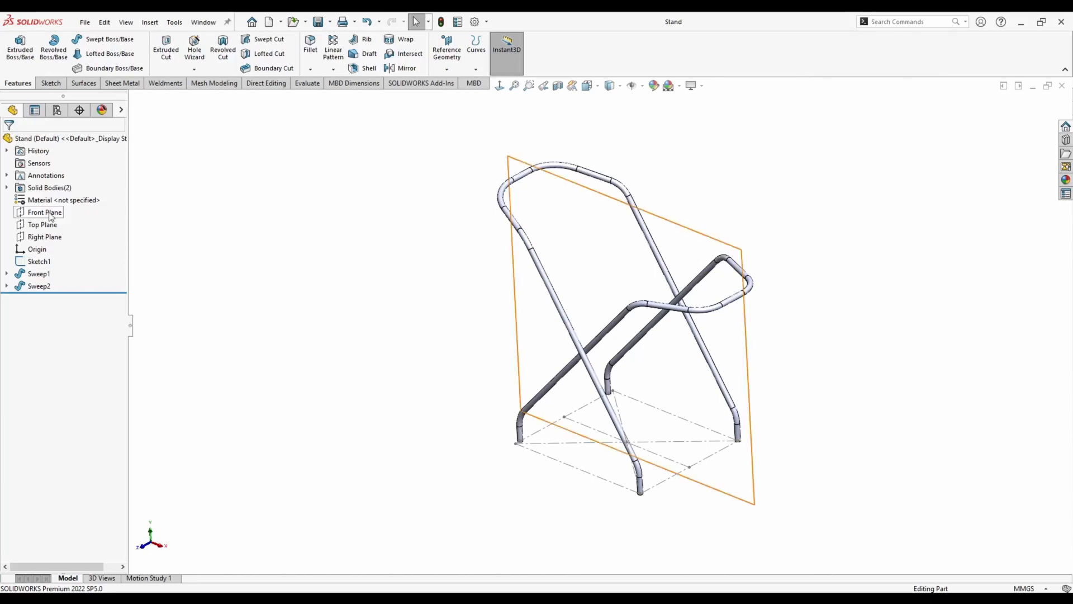
{"action": "left_click", "coordinate": [41, 212]}
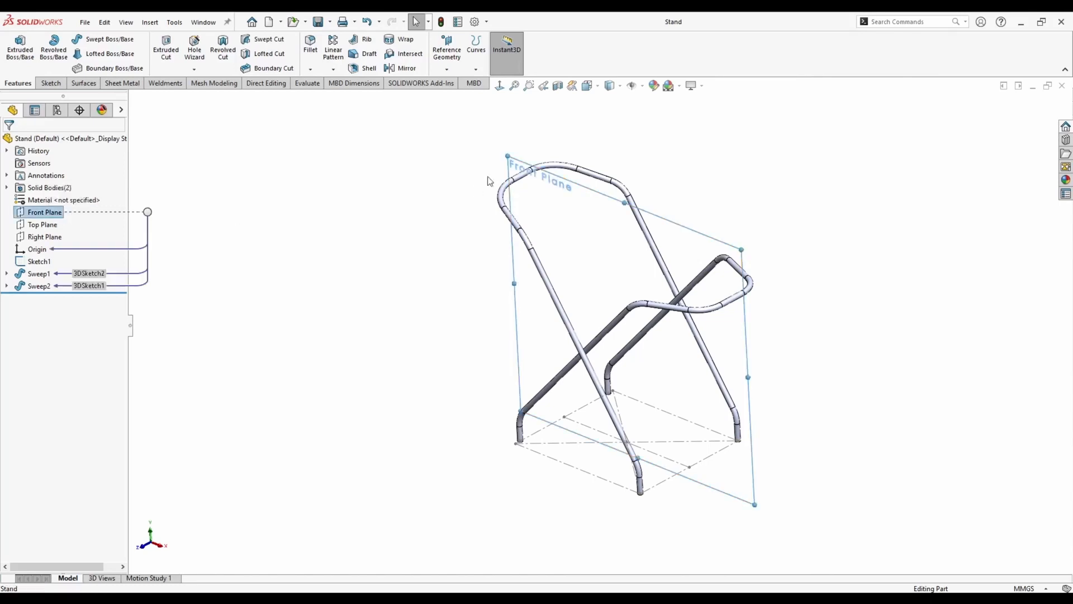
{"action": "left_click_drag", "start_coordinate": [516, 159], "coordinate": [474, 177], "text": "ctrl"}
{"action": "scroll", "coordinate": [541, 421], "scroll_direction": "down", "scroll_amount": 5}
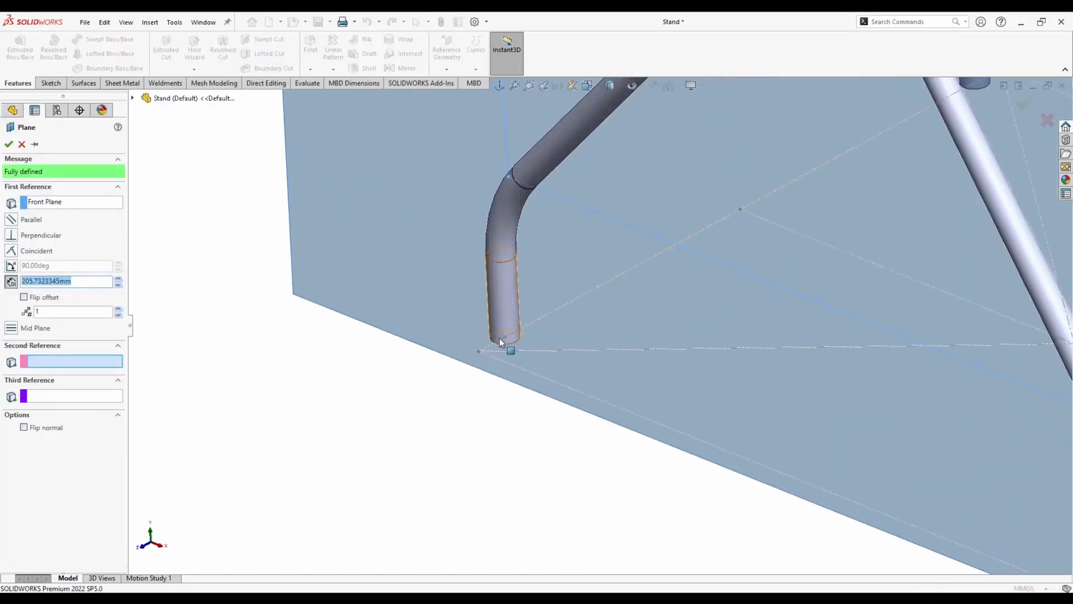
{"action": "left_click", "coordinate": [504, 338]}
{"action": "right_click", "coordinate": [505, 338]}
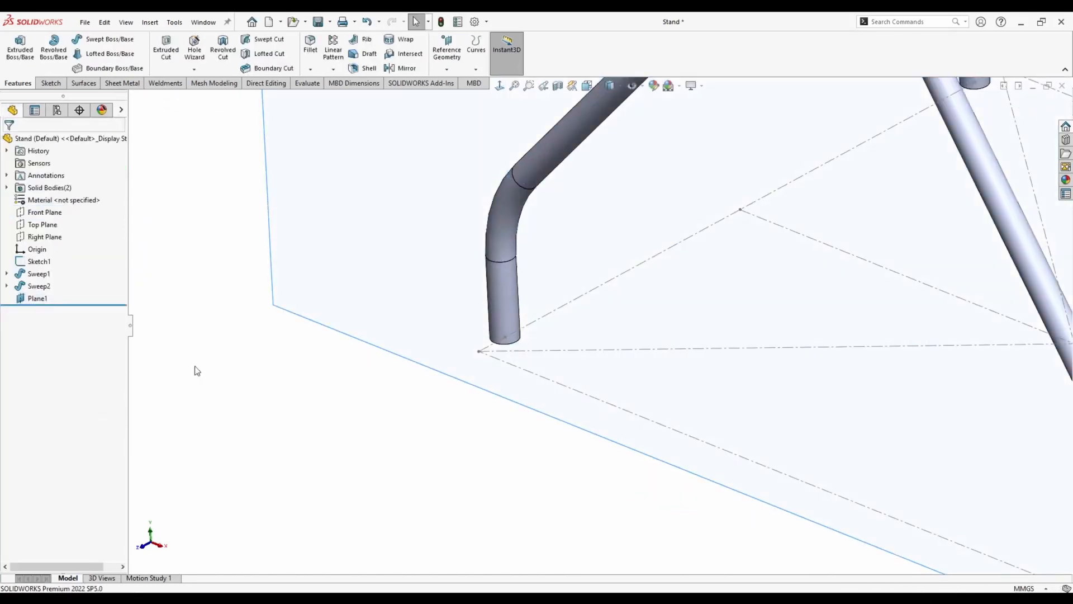
Hide the base layout Sketch1 and show 3DSketch2, the path sketch of the first sweep
{"action": "right_click", "coordinate": [39, 262]}
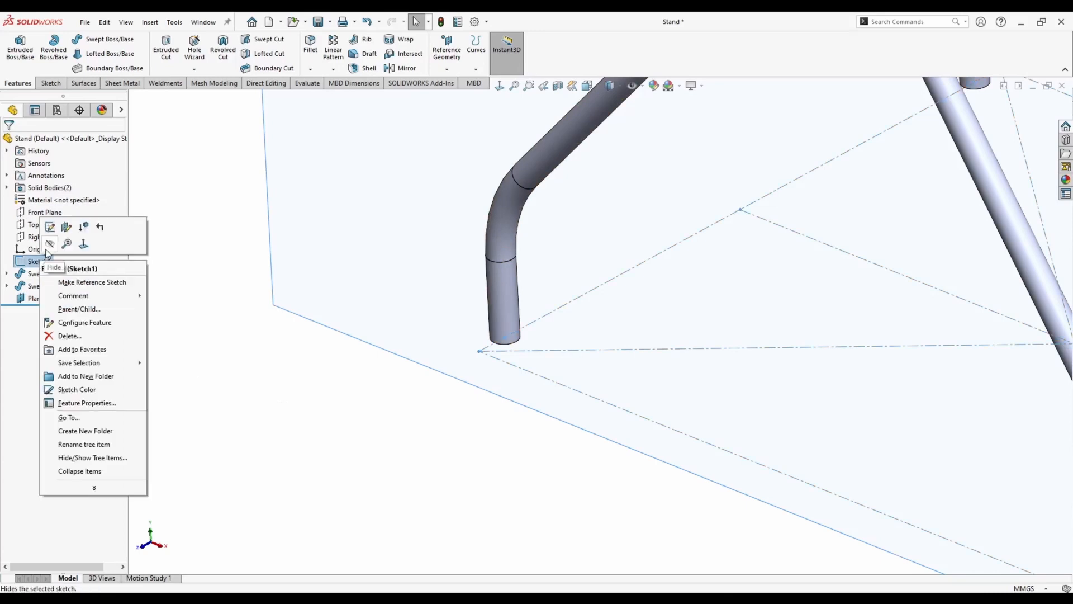
{"action": "left_click", "coordinate": [48, 253]}
{"action": "scroll", "coordinate": [447, 361], "scroll_direction": "up", "scroll_amount": 6}
{"action": "middle_click_drag", "start_coordinate": [568, 354], "coordinate": [604, 326]}
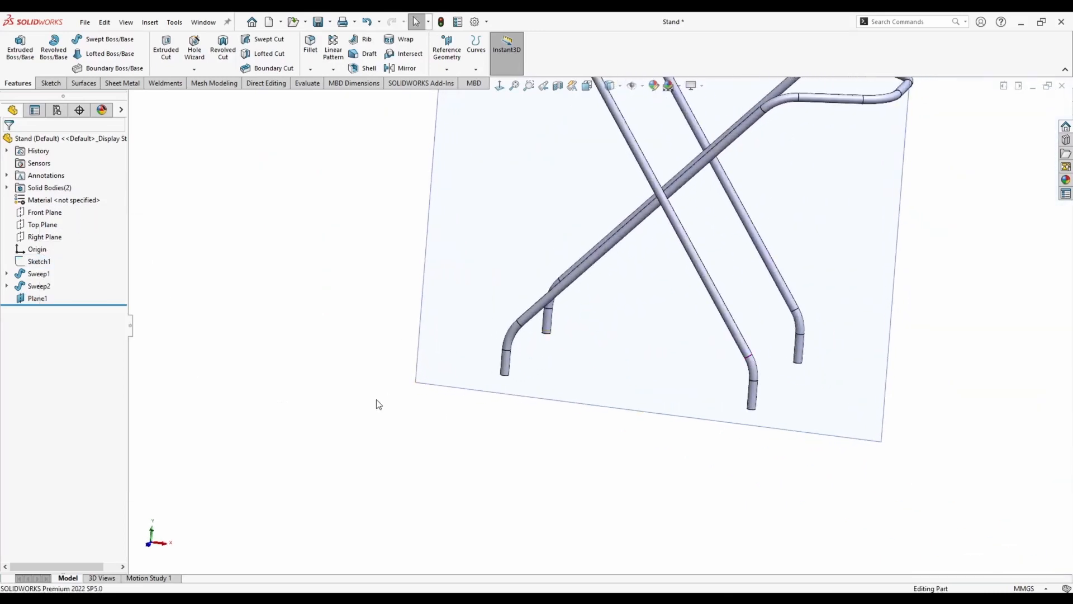
{"action": "left_click", "coordinate": [8, 274]}
{"action": "left_click", "coordinate": [44, 299]}
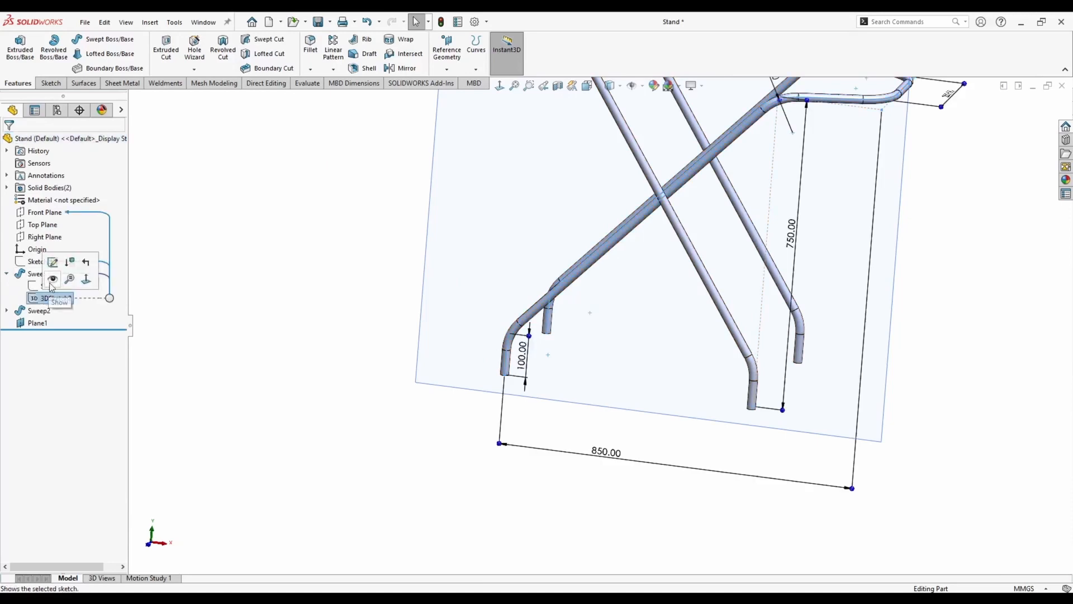
{"action": "left_click", "coordinate": [52, 281]}
{"action": "middle_click_drag", "start_coordinate": [317, 314], "coordinate": [467, 263]}
On Plane1, sketch connected lines about 24 mm down the leg's right side, in to its centre point, and straight down below it
{"action": "right_click", "coordinate": [37, 324]}
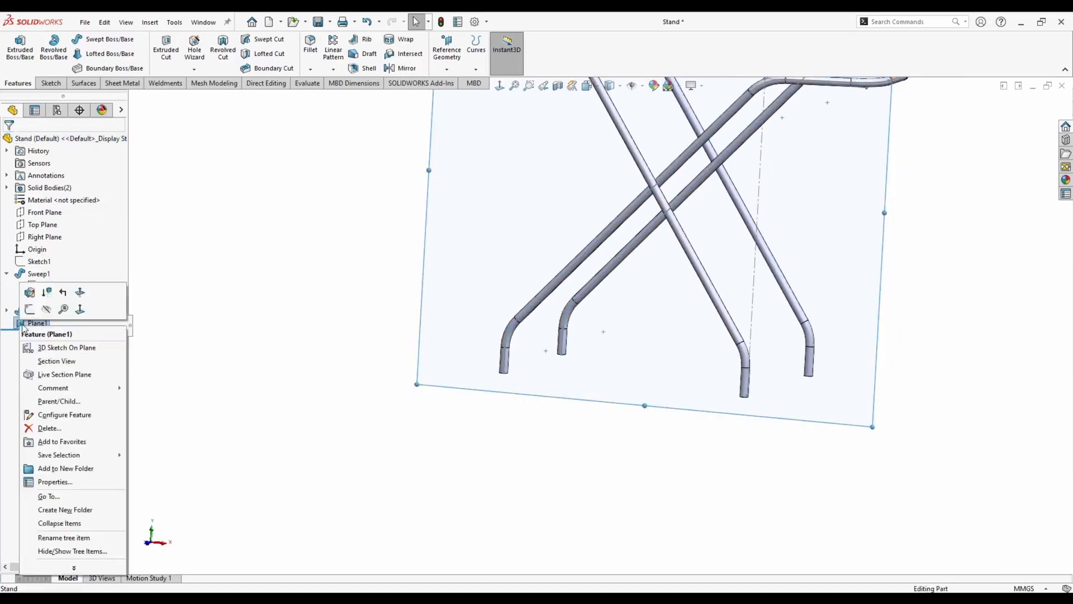
{"action": "left_click", "coordinate": [31, 312]}
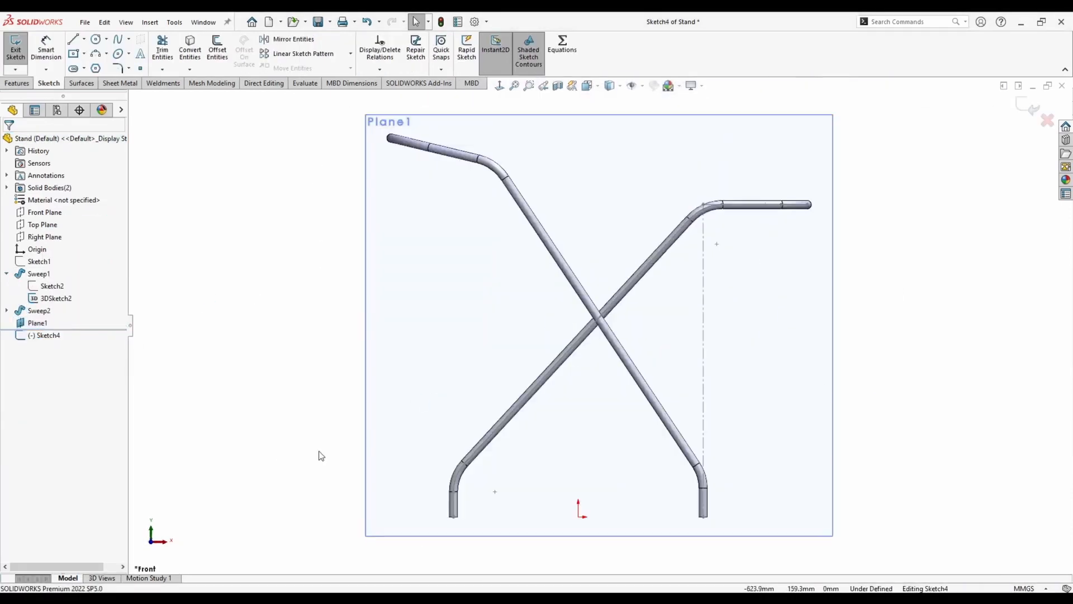
{"action": "scroll", "coordinate": [478, 474], "scroll_direction": "down", "scroll_amount": 5}
{"action": "scroll", "coordinate": [478, 474], "scroll_direction": "down", "scroll_amount": 2}
{"action": "left_click", "coordinate": [75, 45]}
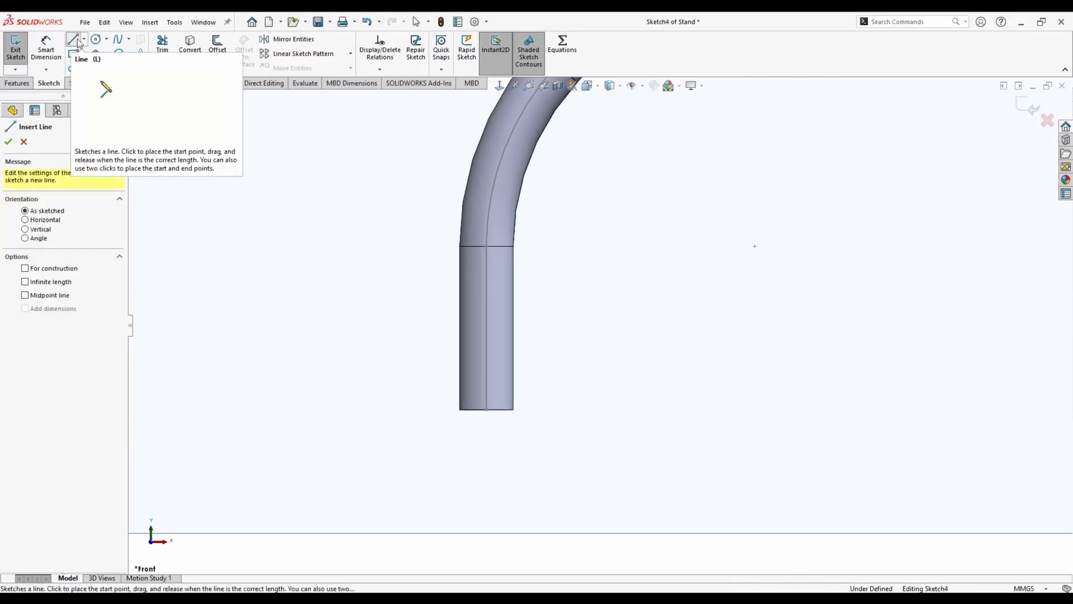
{"action": "left_click", "coordinate": [513, 345]}
{"action": "left_click", "coordinate": [513, 410]}
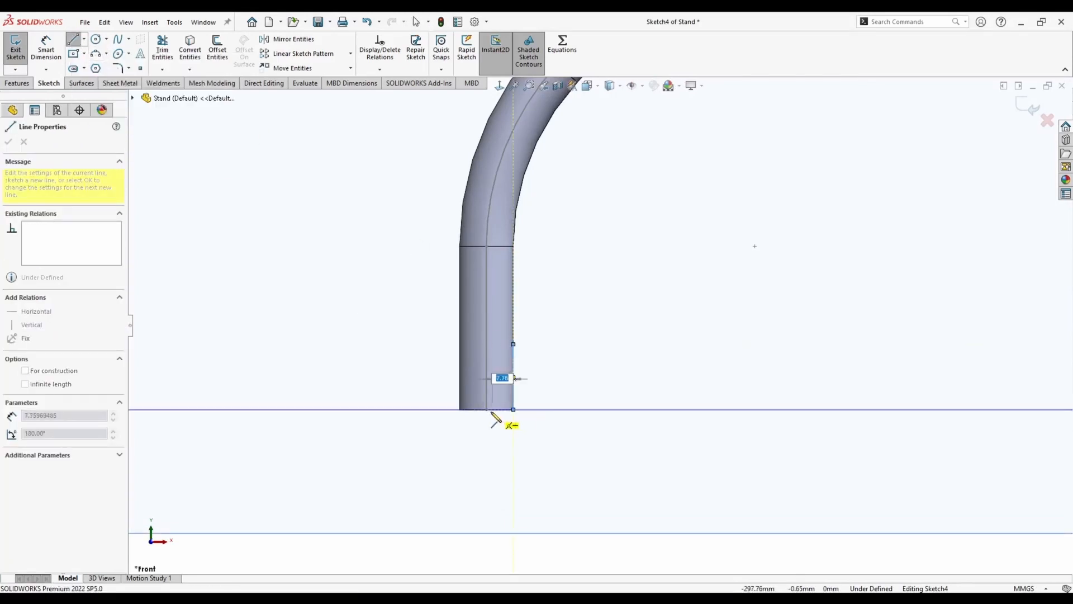
{"action": "left_click", "coordinate": [486, 409]}
{"action": "left_click", "coordinate": [486, 468]}
{"action": "key", "text": "Escape"}
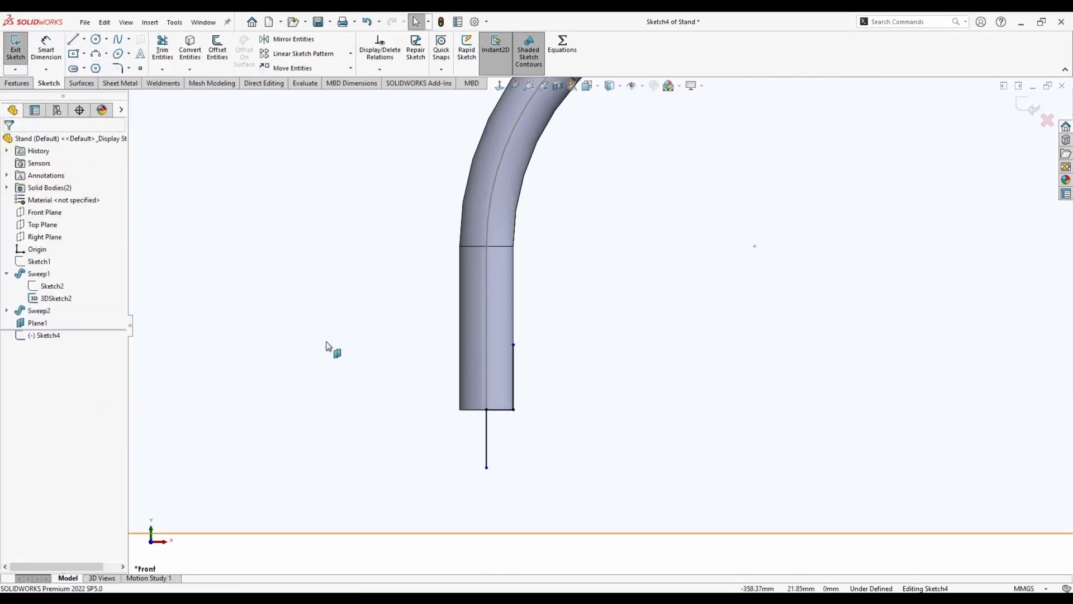
Add a 10 mm horizontal construction line running left from the lower end of the vertical centre line
{"action": "left_click", "coordinate": [84, 39]}
{"action": "left_click", "coordinate": [92, 68]}
{"action": "left_click", "coordinate": [487, 468]}
{"action": "type", "text": "10"}
{"action": "key", "text": "Return"}
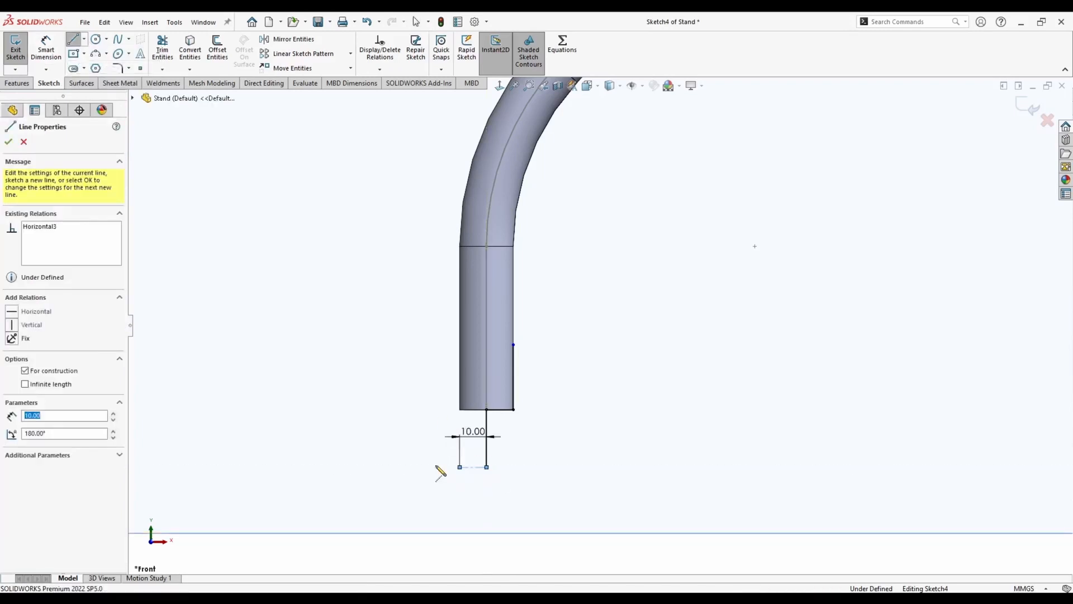
{"action": "key", "text": "Escape"}
Dimension the side line's upper endpoint 25 mm above the tube's end edge
{"action": "left_click", "coordinate": [47, 48]}
{"action": "left_click", "coordinate": [514, 344]}
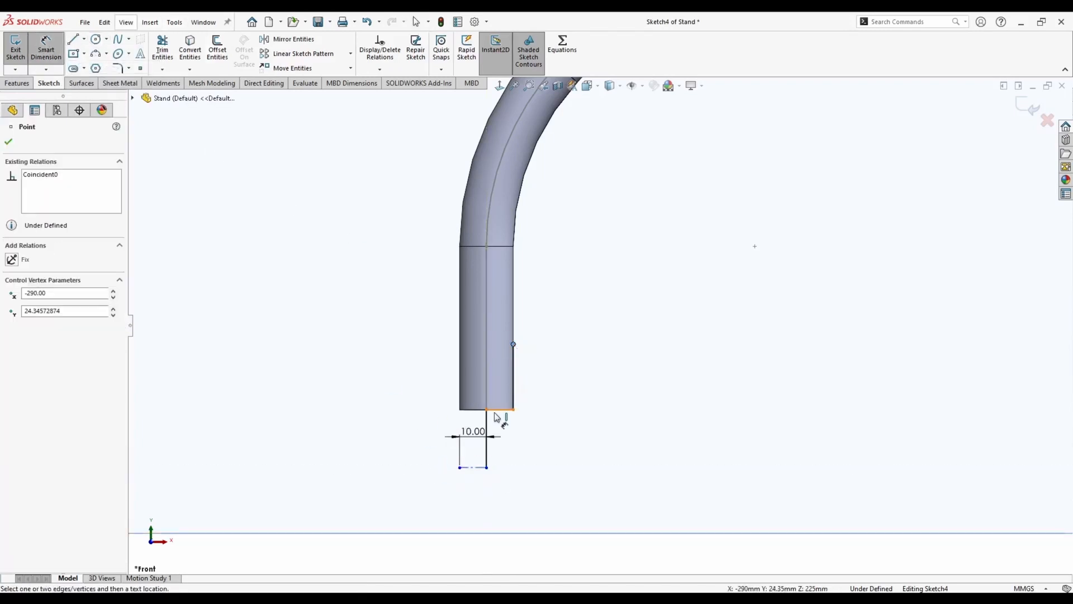
{"action": "left_click", "coordinate": [496, 411]}
{"action": "left_click", "coordinate": [403, 375]}
{"action": "type", "text": "25"}
{"action": "key", "text": "Return"}
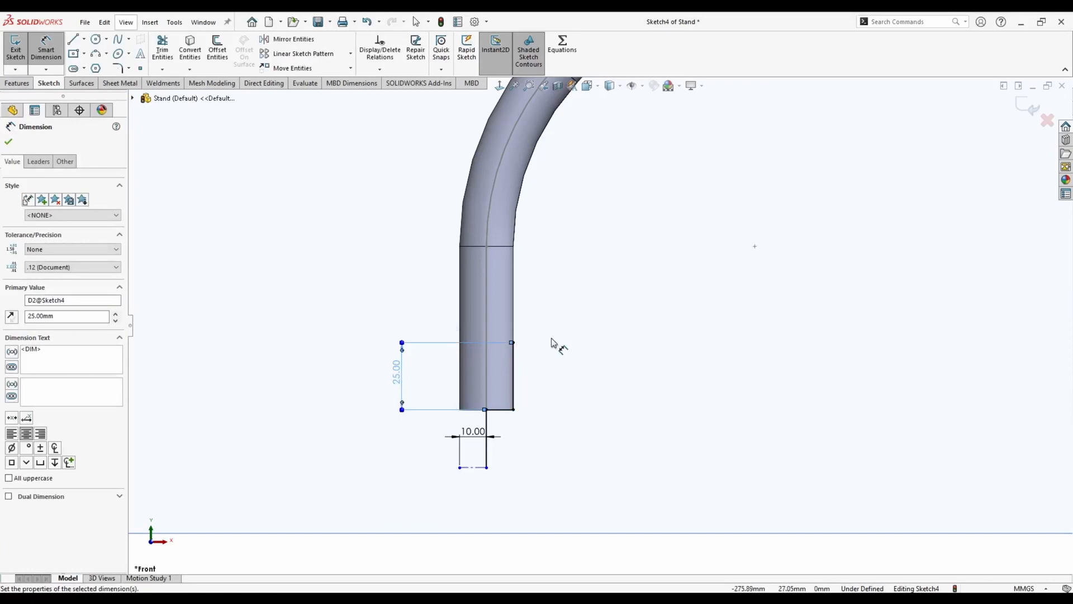
Dimension the vertical distance between the side line's upper endpoint and the centre line's lower end as 40 mm
{"action": "left_click", "coordinate": [513, 343]}
{"action": "left_click", "coordinate": [487, 467]}
{"action": "left_click", "coordinate": [362, 405]}
{"action": "type", "text": "40"}
{"action": "key", "text": "Return"}
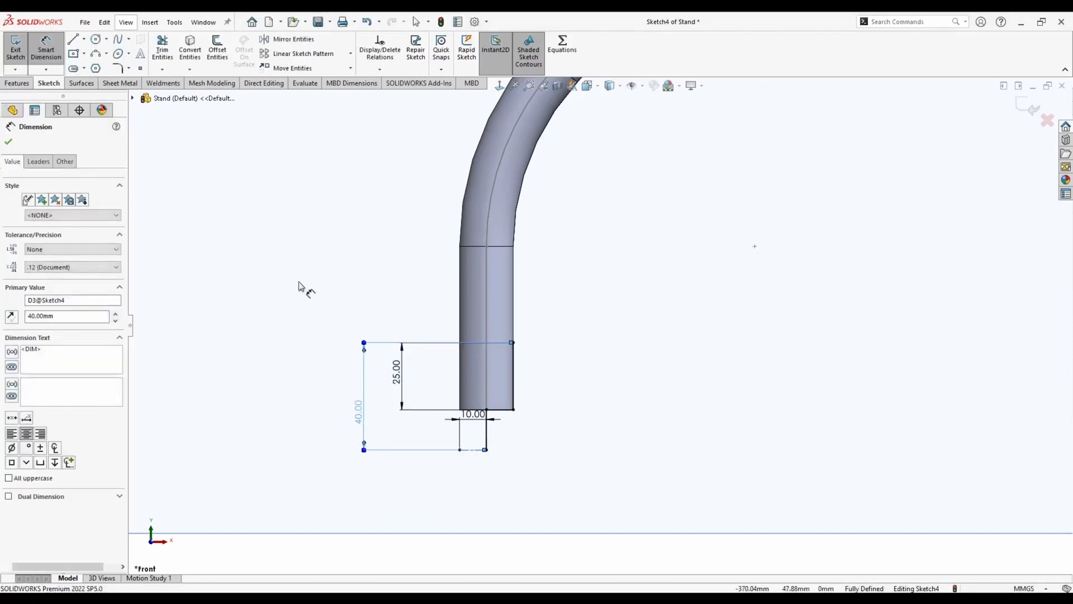
{"action": "key", "text": "Escape"}
Close the foot profile with a three-point arc bulging outward between the two open ends, tangent to the construction line
{"action": "left_click", "coordinate": [95, 53]}
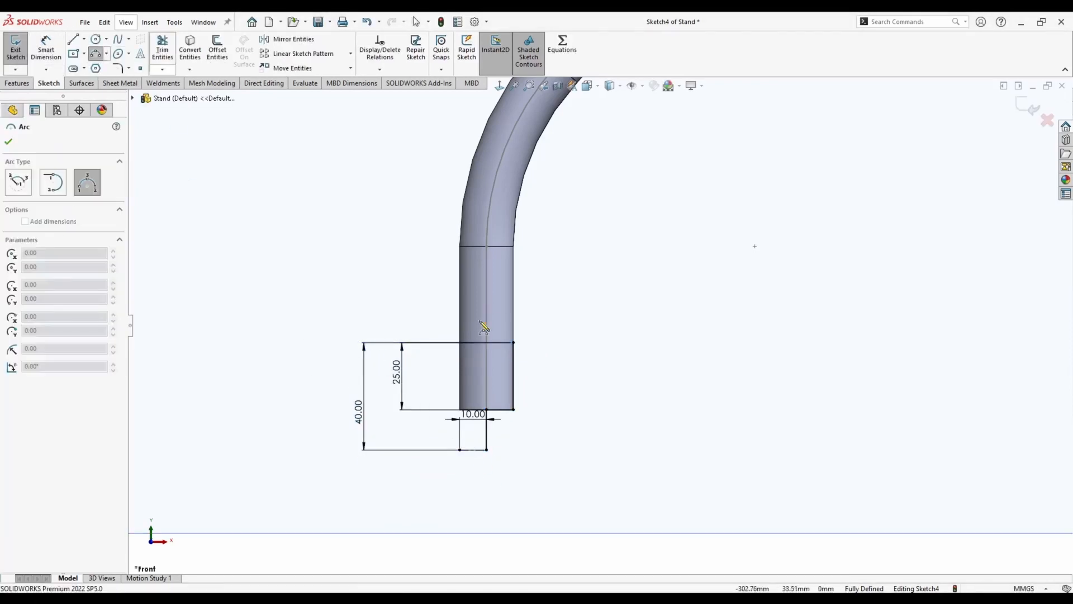
{"action": "left_click", "coordinate": [514, 343]}
{"action": "left_click", "coordinate": [487, 449]}
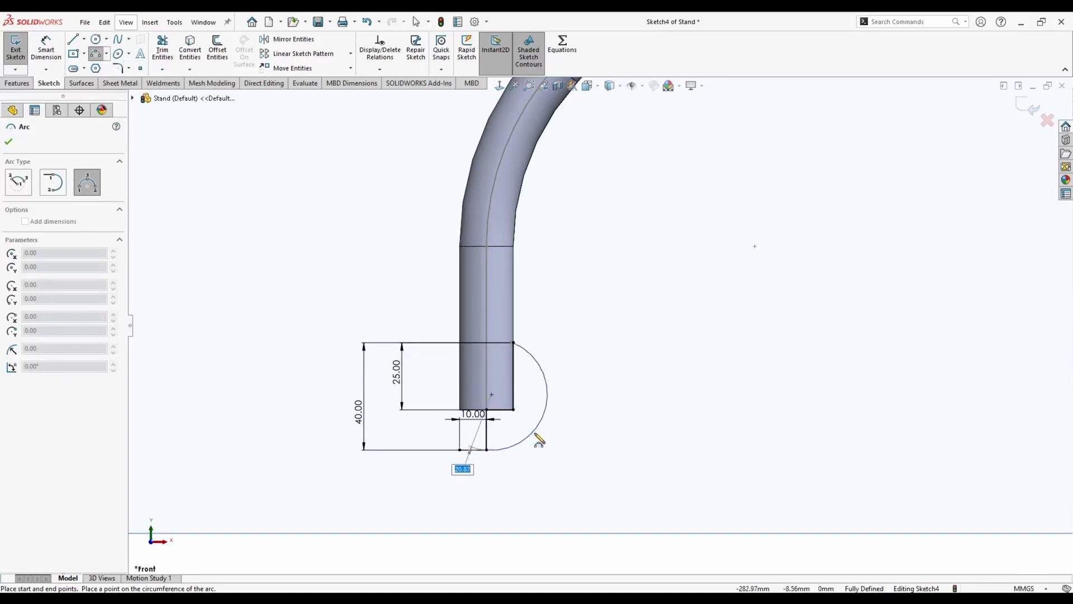
{"action": "left_click", "coordinate": [537, 437]}
{"action": "key", "text": "Escape"}
{"action": "left_click", "coordinate": [514, 446]}
{"action": "left_click", "coordinate": [477, 450], "text": "ctrl"}
{"action": "left_click", "coordinate": [507, 403]}
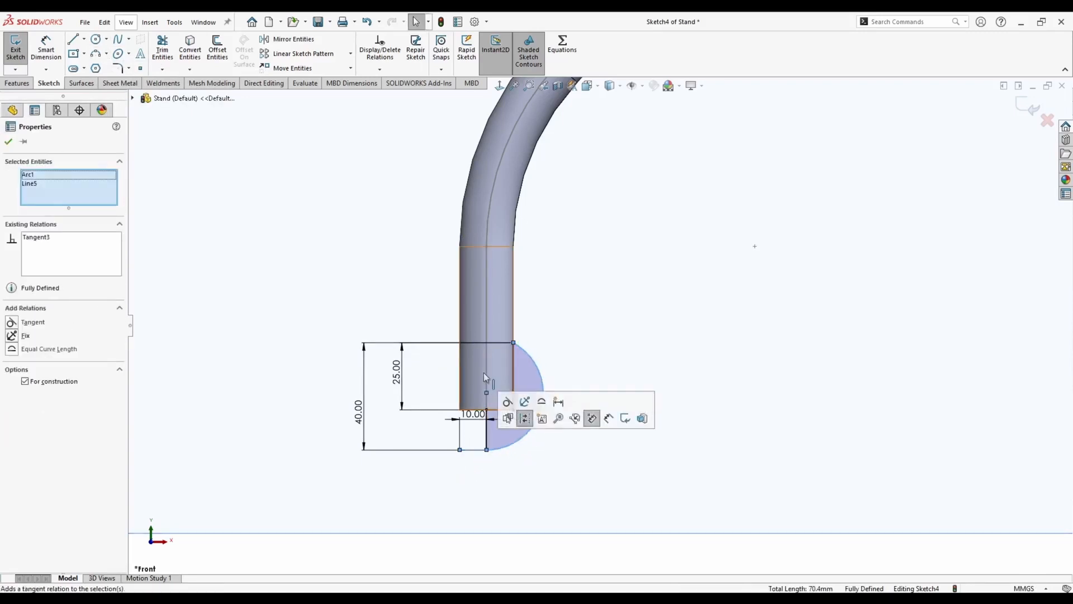
{"action": "key", "text": "Escape"}
Revolve the foot profile 360° about the short vertical centre line as a separate body, without merging the result
{"action": "left_click", "coordinate": [17, 83]}
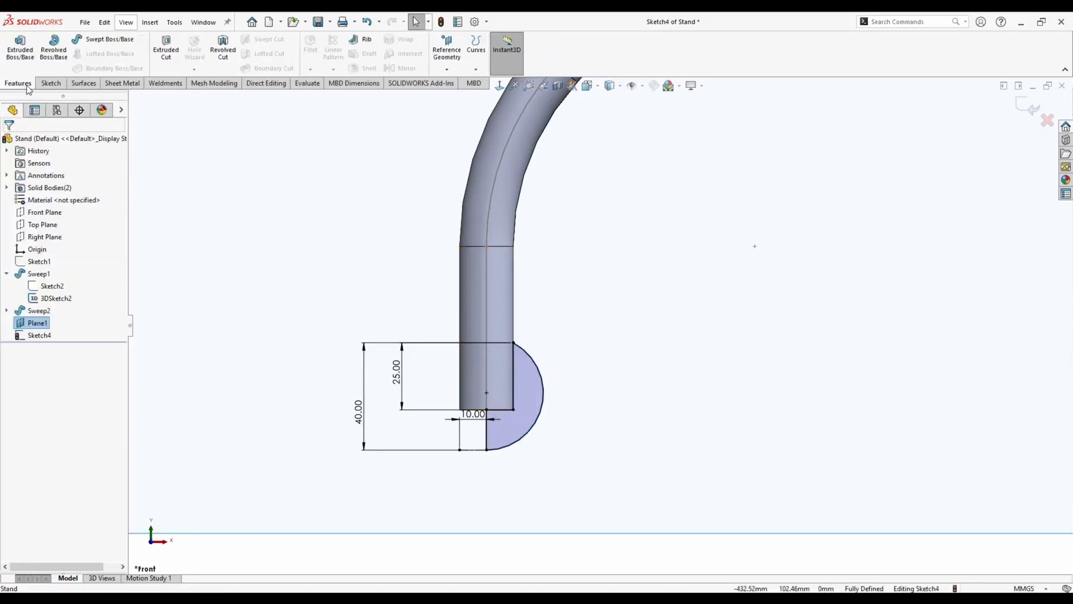
{"action": "left_click", "coordinate": [54, 50]}
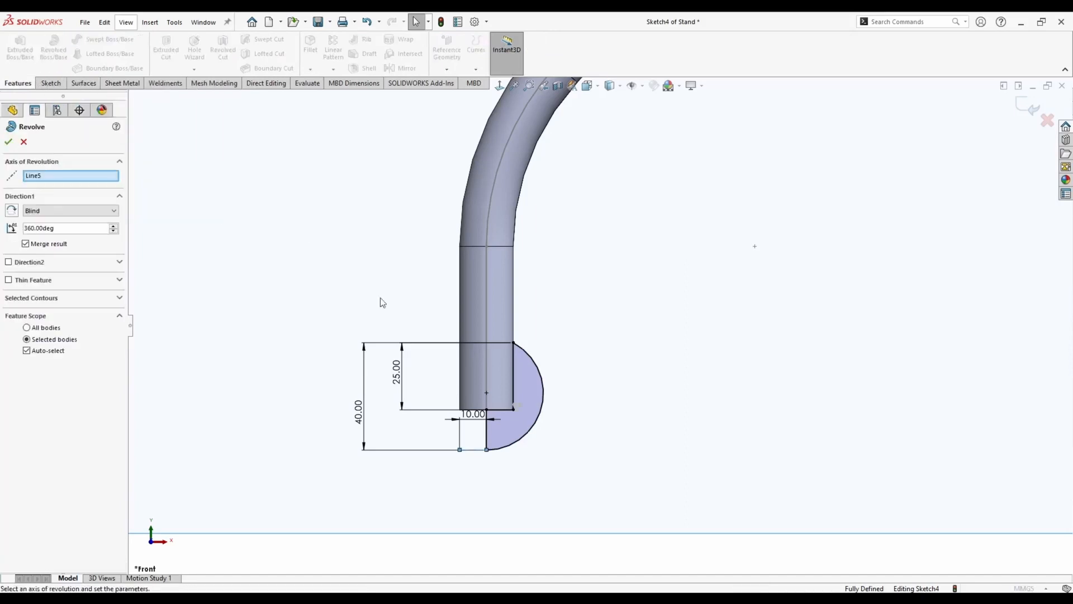
{"action": "right_click", "coordinate": [46, 177]}
{"action": "left_click", "coordinate": [70, 195]}
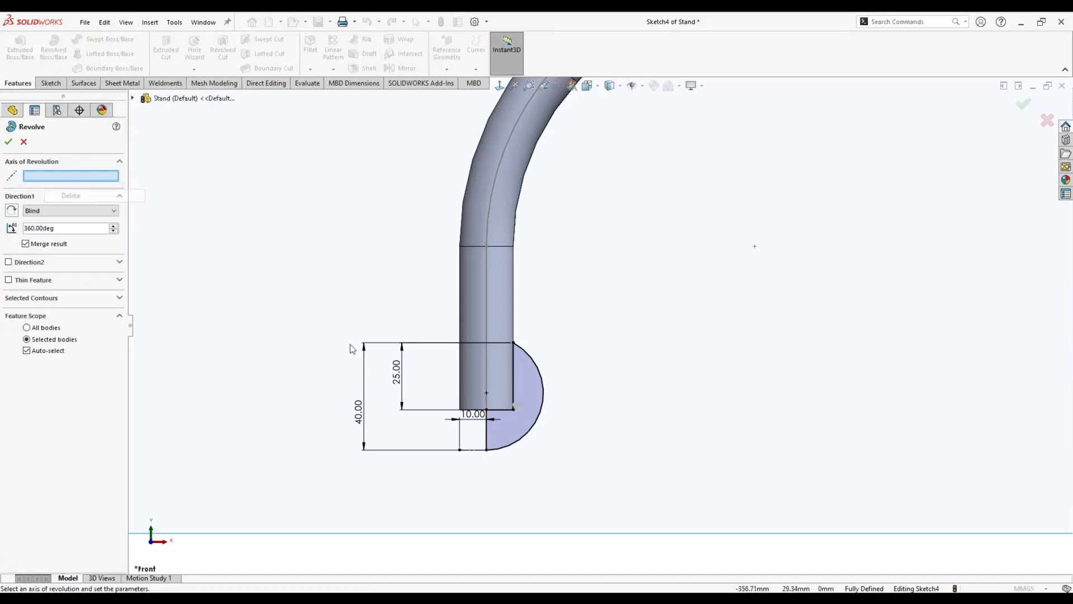
{"action": "left_click", "coordinate": [490, 439]}
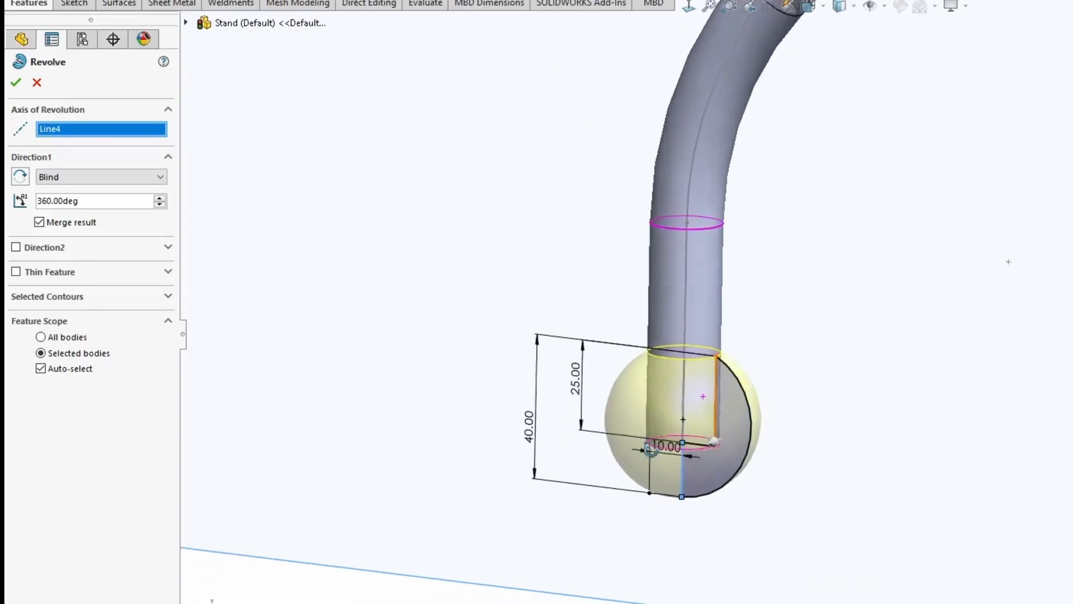
{"action": "left_click", "coordinate": [79, 225]}
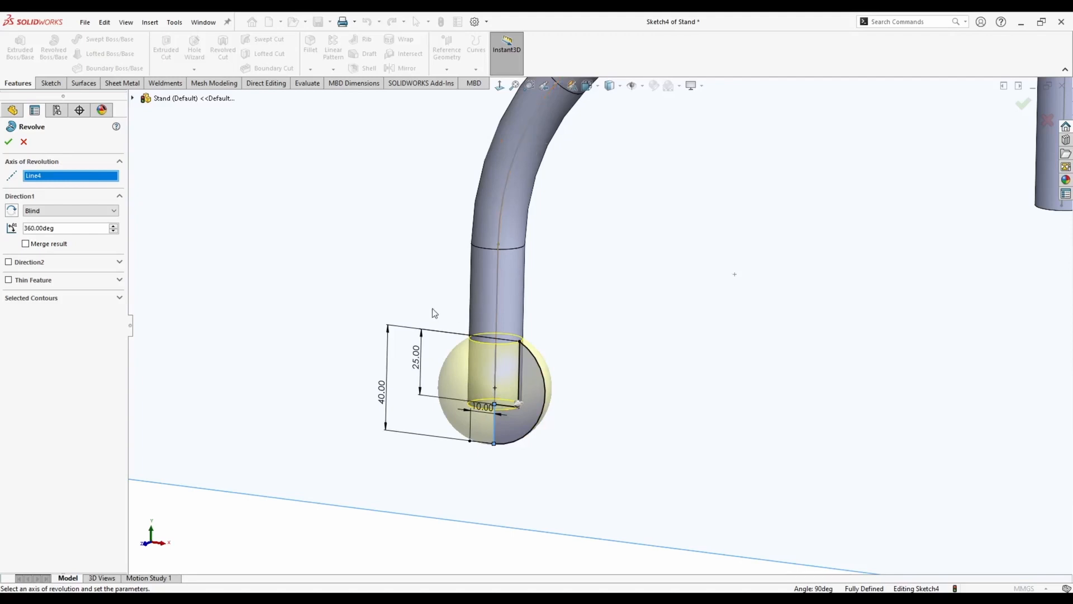
{"action": "left_click", "coordinate": [8, 142]}
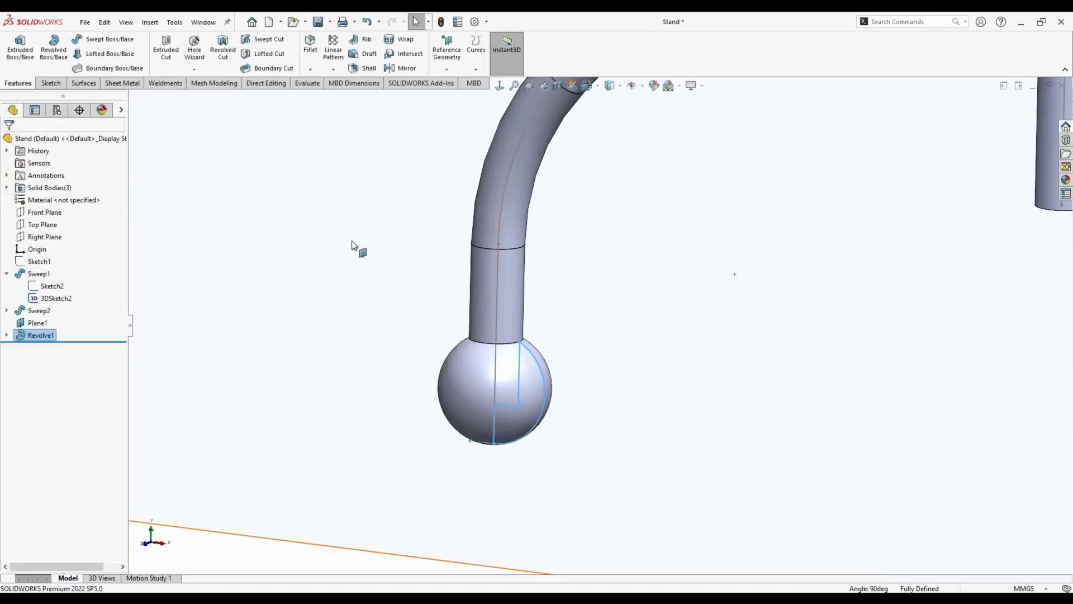
Hide Plane1 and the path sketch 3DSketch2 in the model
{"action": "left_click", "coordinate": [531, 358]}
{"action": "scroll", "coordinate": [641, 357], "scroll_direction": "up", "scroll_amount": 5}
{"action": "middle_click_drag", "start_coordinate": [641, 358], "coordinate": [630, 188]}
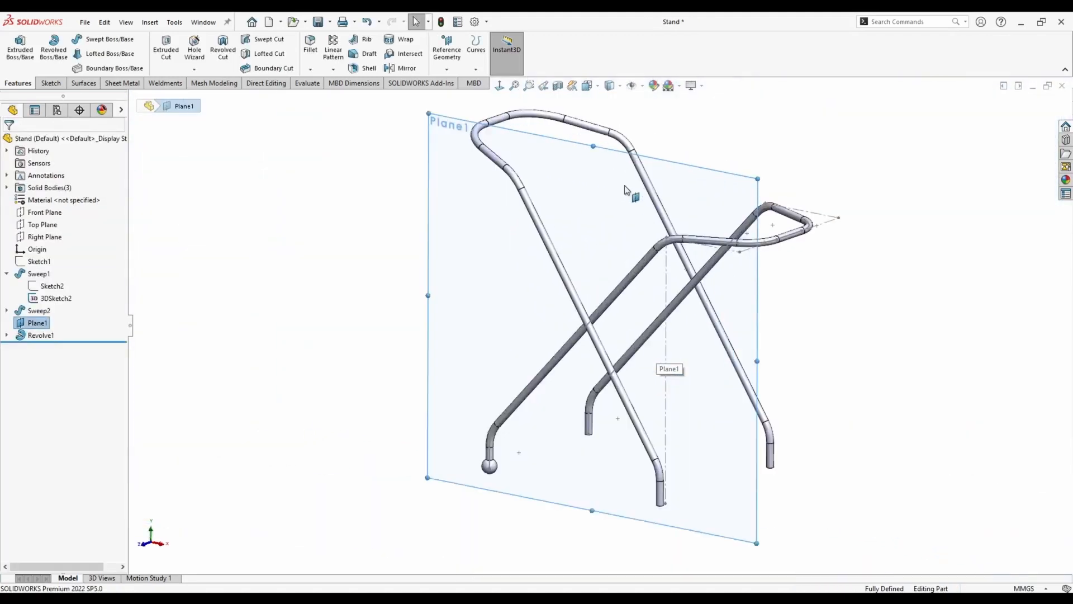
{"action": "right_click", "coordinate": [630, 187]}
{"action": "left_click", "coordinate": [652, 166]}
{"action": "middle_click_drag", "start_coordinate": [549, 269], "coordinate": [614, 319]}
{"action": "right_click", "coordinate": [652, 278]}
{"action": "left_click", "coordinate": [673, 256]}
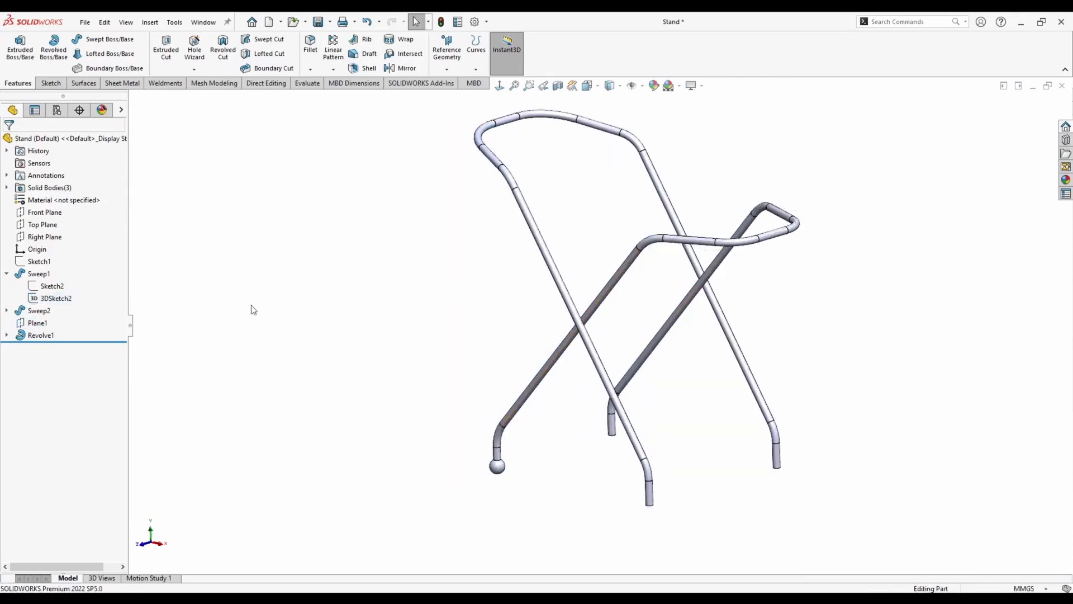
Create a plane parallel to the Front Plane through the path endpoint at the other frame's front leg end
{"action": "left_click", "coordinate": [60, 212]}
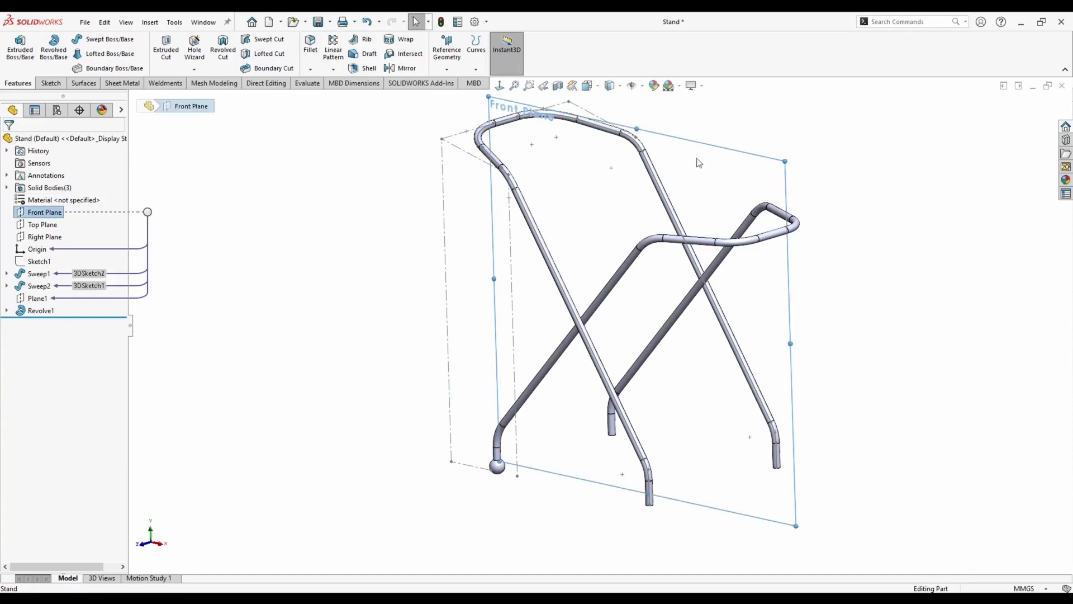
{"action": "left_click_drag", "start_coordinate": [733, 150], "coordinate": [623, 191], "text": "ctrl"}
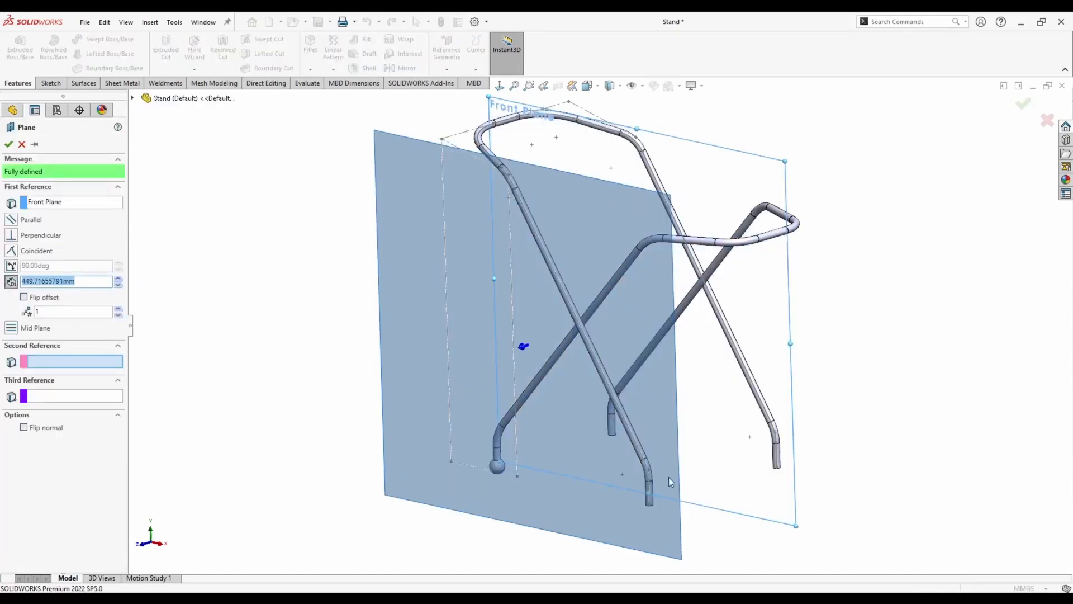
{"action": "scroll", "coordinate": [632, 464], "scroll_direction": "down", "scroll_amount": 3}
{"action": "scroll", "coordinate": [629, 461], "scroll_direction": "down", "scroll_amount": 5}
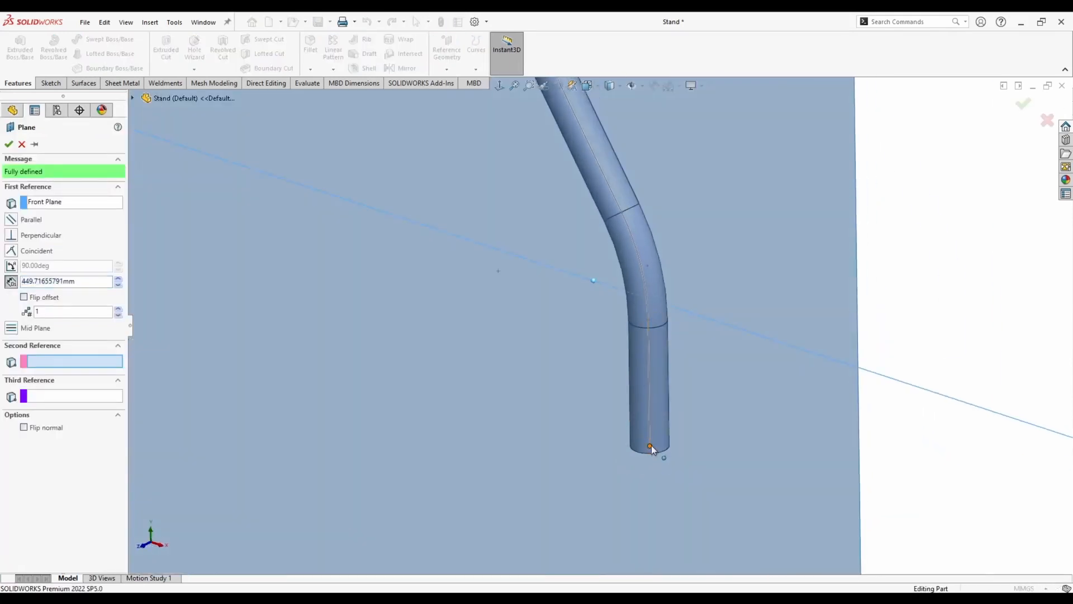
{"action": "left_click", "coordinate": [650, 446]}
{"action": "key", "text": "Return"}
{"action": "scroll", "coordinate": [453, 443], "scroll_direction": "up", "scroll_amount": 6}
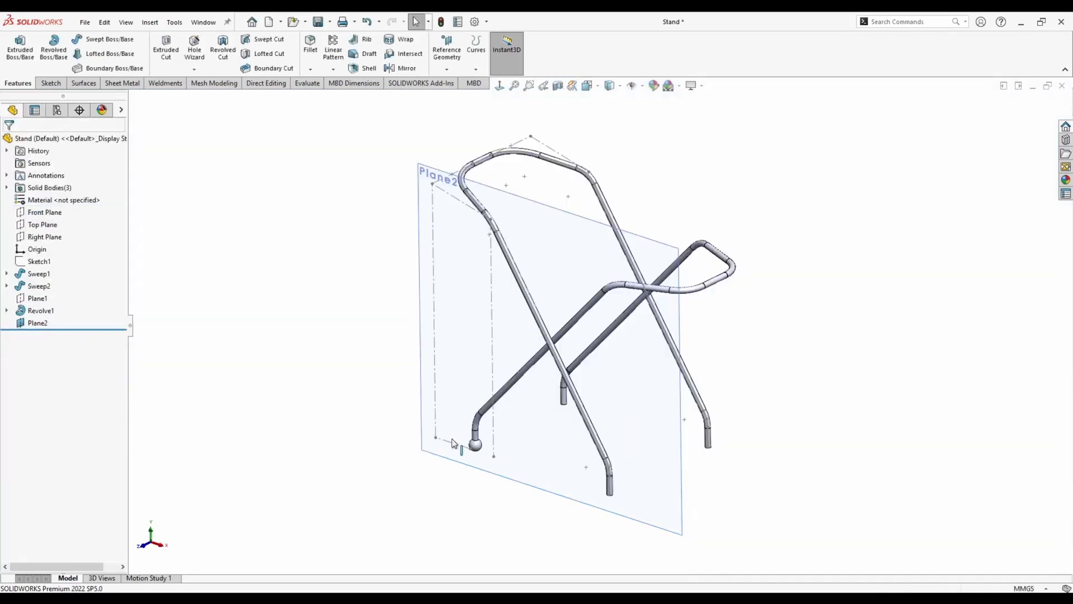
On Plane2, sketch connected lines down the other leg's right side, in to its centre point, and about 23 mm straight down
{"action": "middle_click_drag", "start_coordinate": [454, 443], "coordinate": [559, 400]}
{"action": "right_click", "coordinate": [616, 193]}
{"action": "left_click", "coordinate": [639, 184]}
{"action": "middle_click_drag", "start_coordinate": [615, 269], "coordinate": [598, 277]}
{"action": "key", "text": "space"}
{"action": "left_click", "coordinate": [432, 386]}
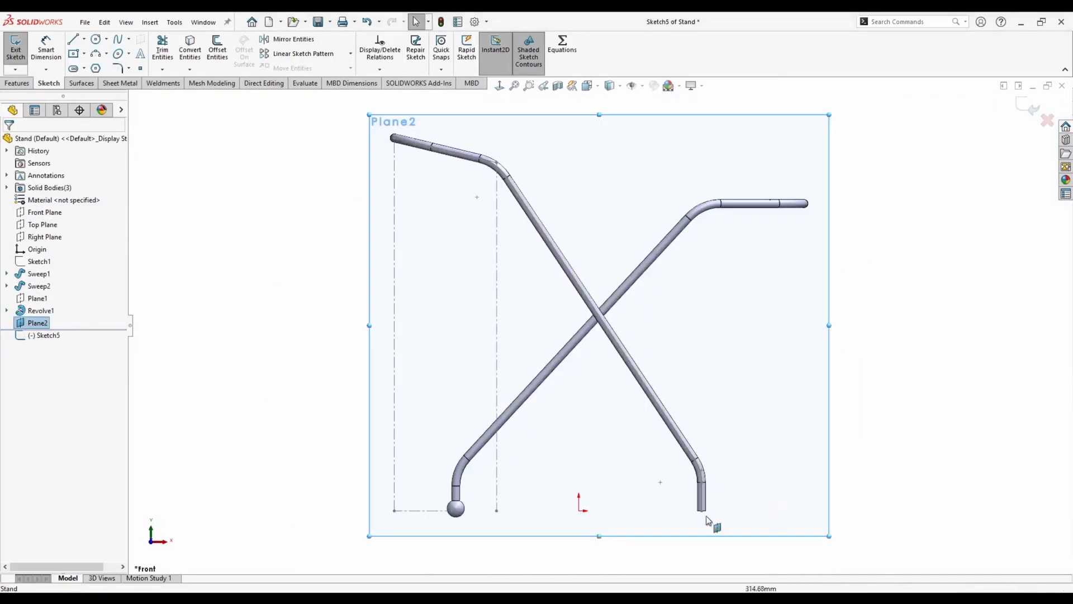
{"action": "scroll", "coordinate": [707, 521], "scroll_direction": "down", "scroll_amount": 8}
{"action": "left_click", "coordinate": [73, 40]}
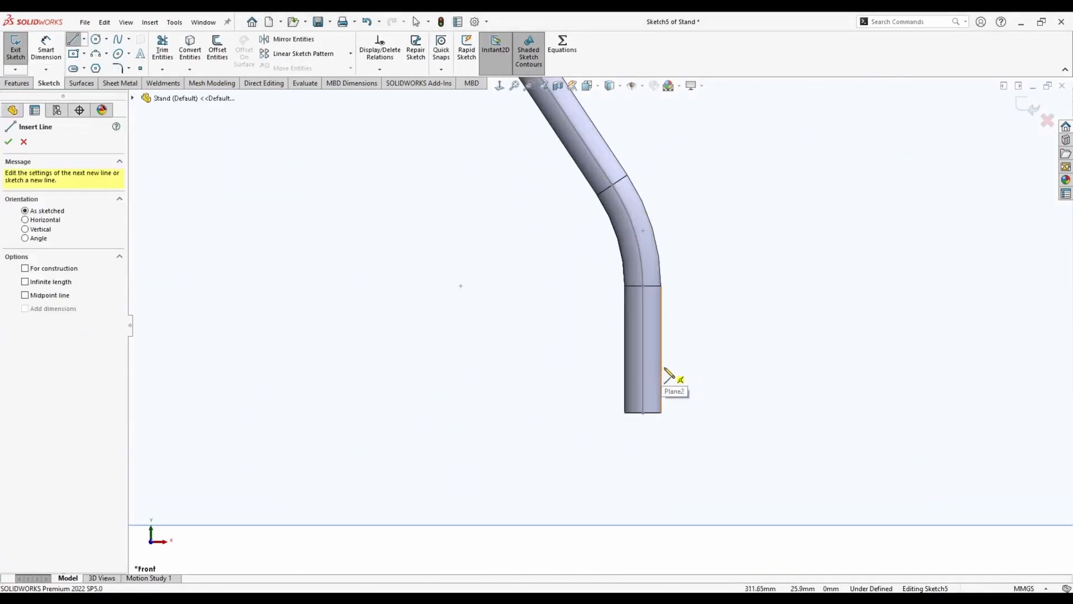
{"action": "left_click", "coordinate": [660, 368]}
{"action": "left_click", "coordinate": [661, 413]}
{"action": "left_click", "coordinate": [643, 412]}
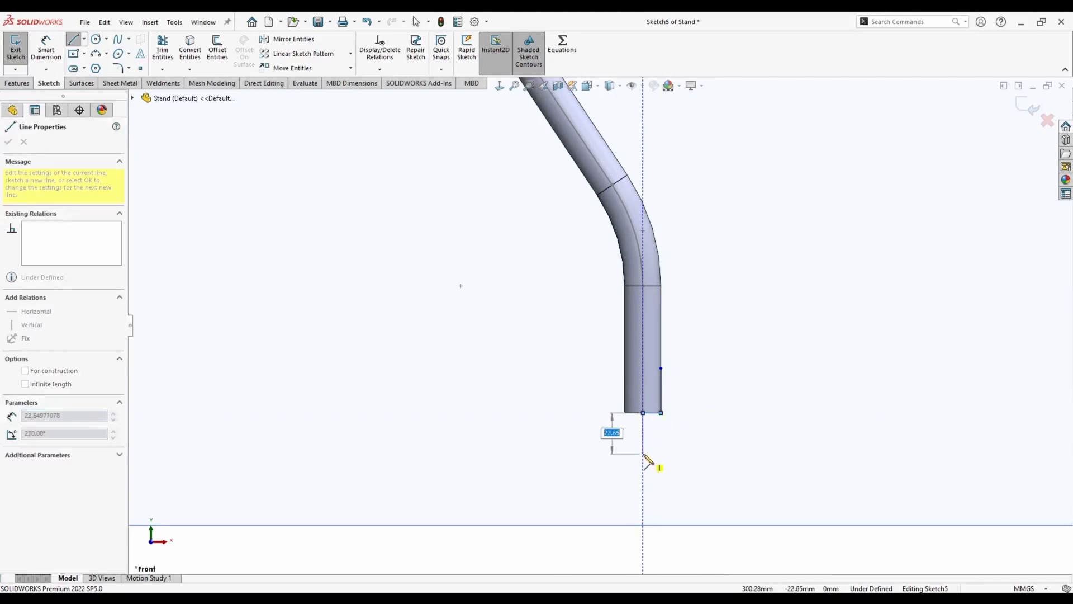
{"action": "left_click", "coordinate": [644, 454]}
Add a 10 mm horizontal line from the centre line's lower end and convert it to construction geometry
{"action": "type", "text": "10"}
{"action": "key", "text": "Return"}
{"action": "key", "text": "Escape"}
{"action": "scroll", "coordinate": [636, 475], "scroll_direction": "down", "scroll_amount": 5}
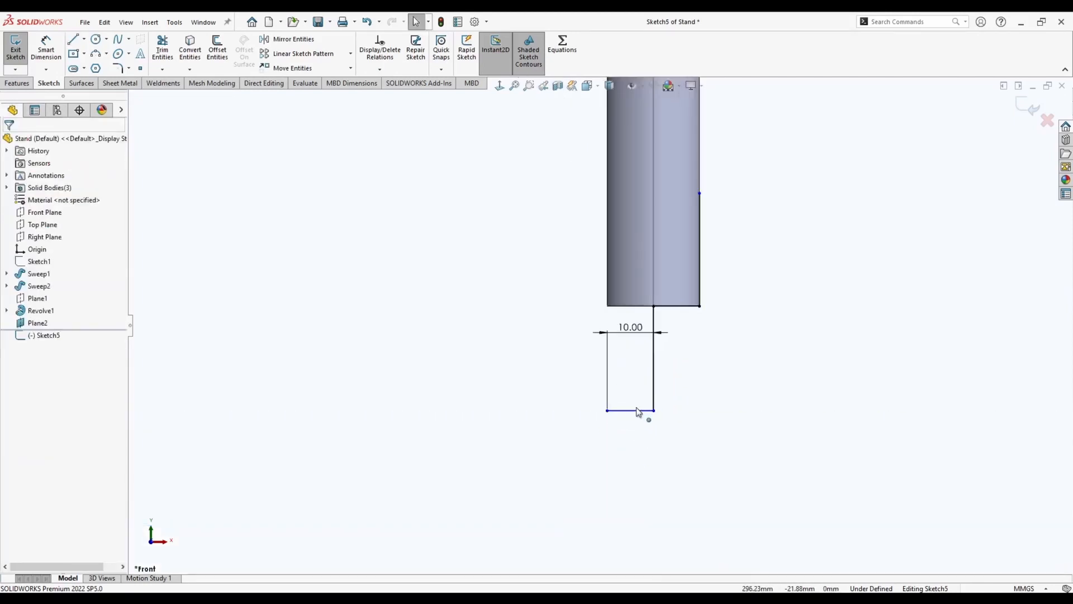
{"action": "right_click", "coordinate": [638, 412]}
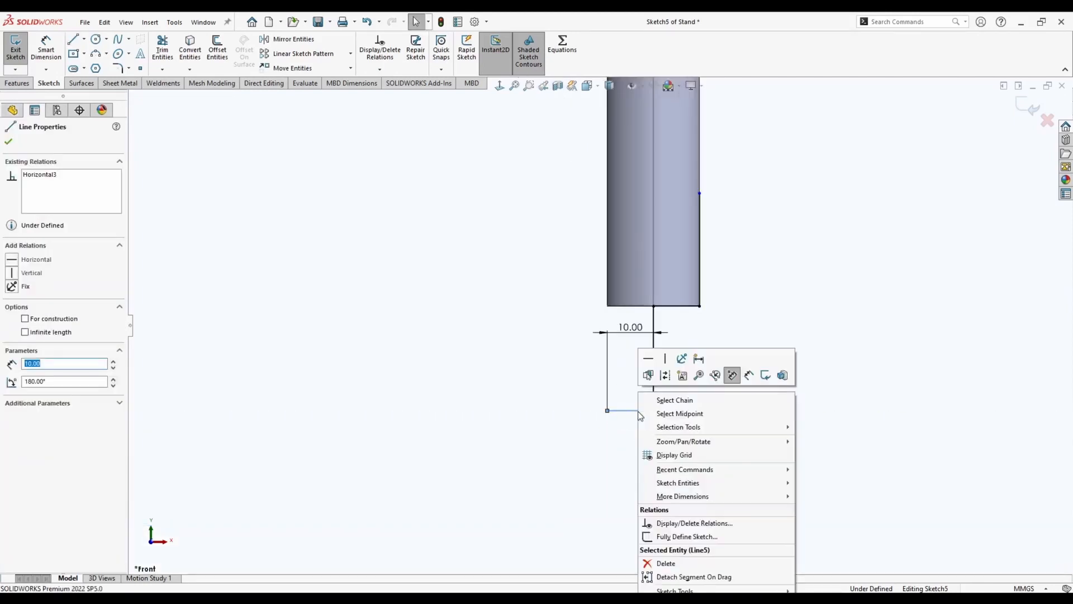
{"action": "left_click", "coordinate": [666, 377]}
{"action": "left_click", "coordinate": [530, 371]}
Dimension the new profile's side line endpoint 25 mm above the leg's end edge
{"action": "left_click", "coordinate": [47, 51]}
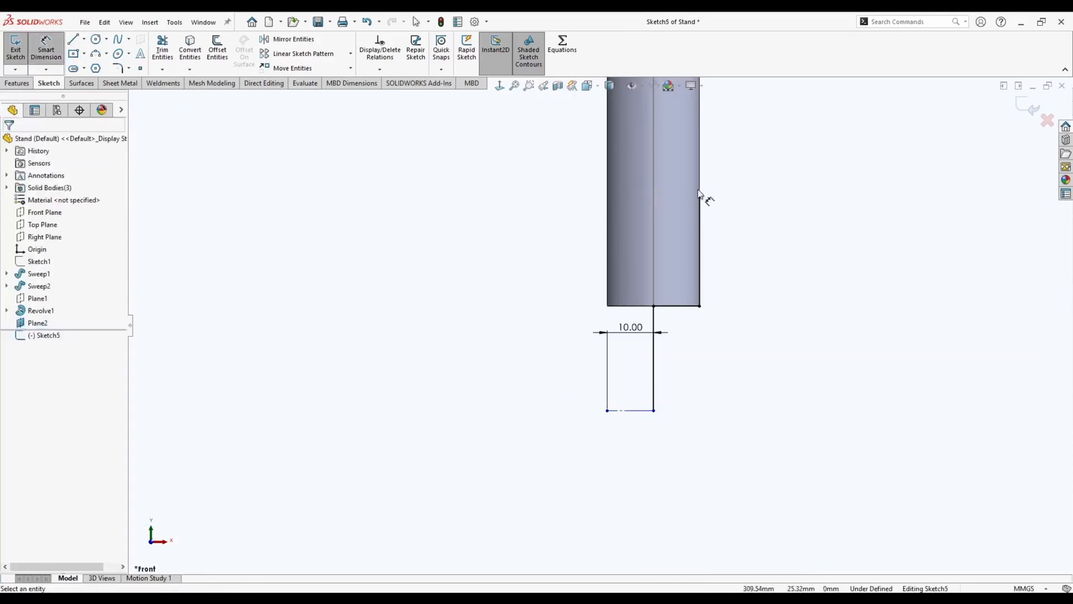
{"action": "left_click", "coordinate": [699, 194]}
{"action": "left_click", "coordinate": [533, 261]}
{"action": "key", "text": "Return"}
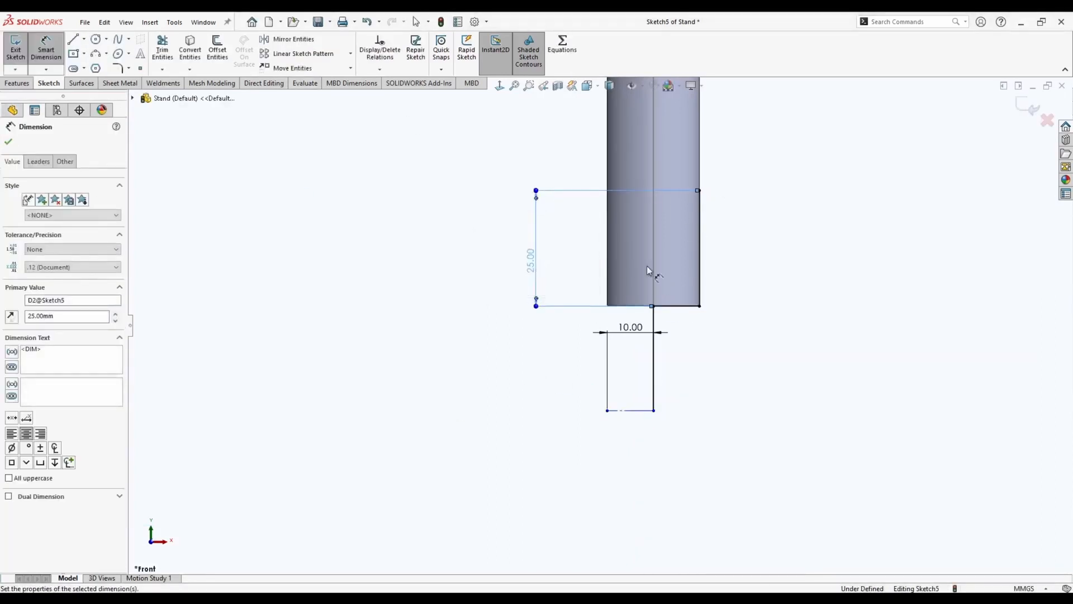
Set the new profile's overall height, from the side line's upper endpoint to the centre line's lower end, to 40 mm
{"action": "left_click", "coordinate": [698, 190]}
{"action": "left_click", "coordinate": [653, 411]}
{"action": "left_click", "coordinate": [507, 335]}
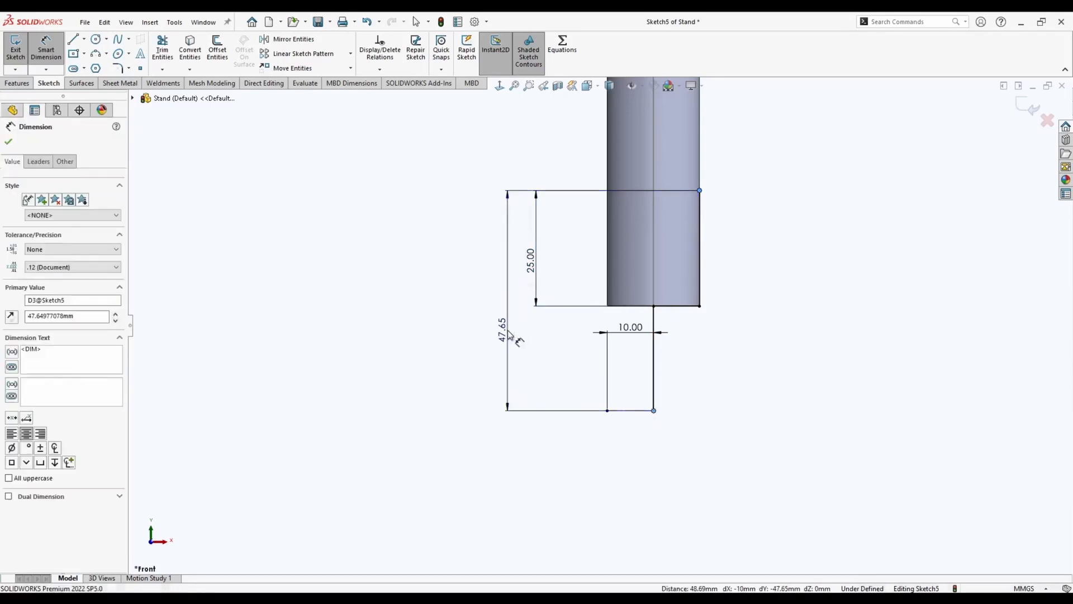
{"action": "type", "text": "40"}
{"action": "key", "text": "Return"}
{"action": "key", "text": "Escape"}
Close the second foot profile with an outward three-point arc and make it tangent to the construction line
{"action": "left_click", "coordinate": [96, 54]}
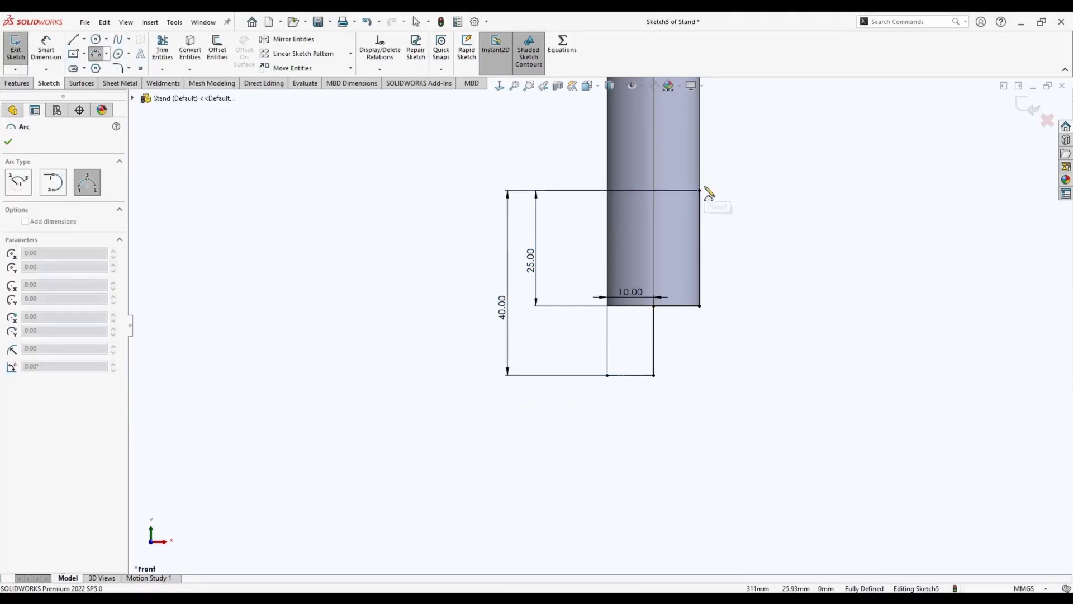
{"action": "left_click", "coordinate": [699, 191]}
{"action": "left_click", "coordinate": [654, 375]}
{"action": "left_click", "coordinate": [705, 348]}
{"action": "key", "text": "Escape"}
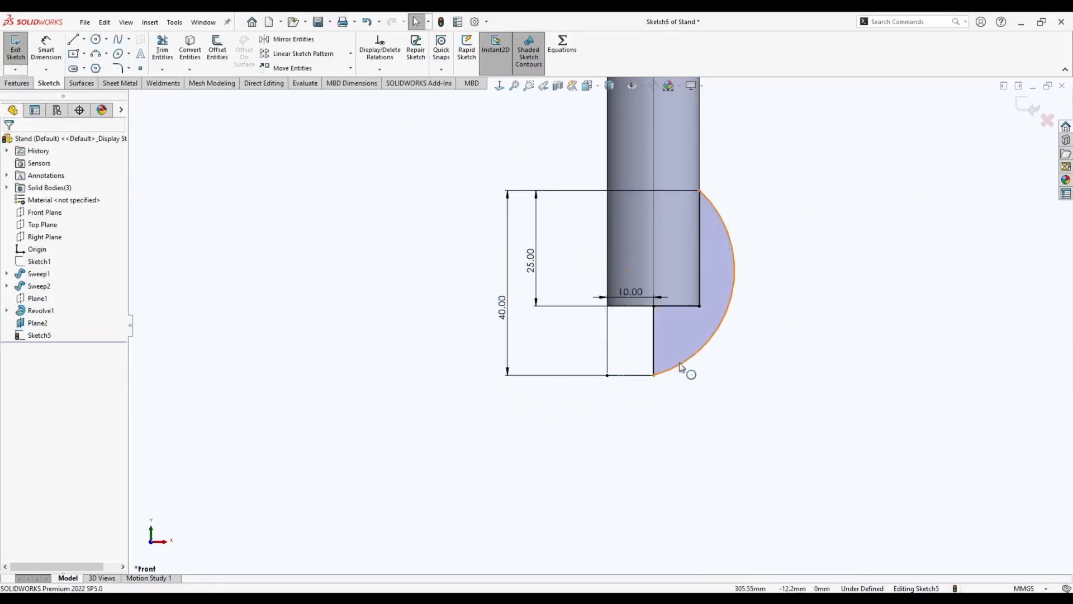
{"action": "left_click", "coordinate": [680, 364]}
{"action": "left_click", "coordinate": [633, 375], "text": "ctrl"}
{"action": "left_click", "coordinate": [662, 325]}
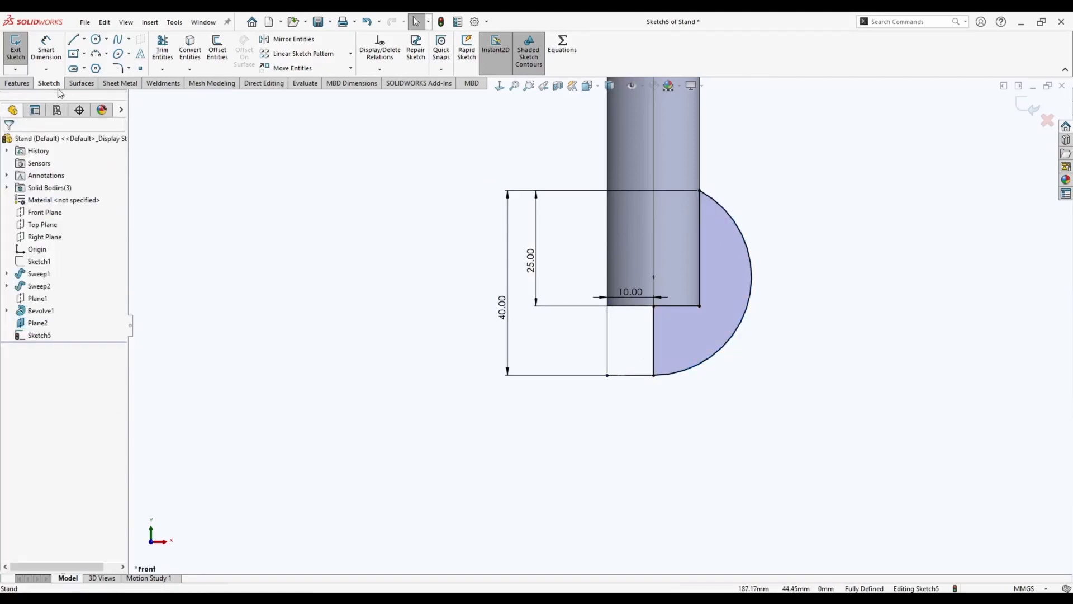
Revolve the closed second foot profile 360° about the short vertical line below the leg, replacing the preselected axis
{"action": "left_click", "coordinate": [17, 83]}
{"action": "left_click", "coordinate": [44, 52]}
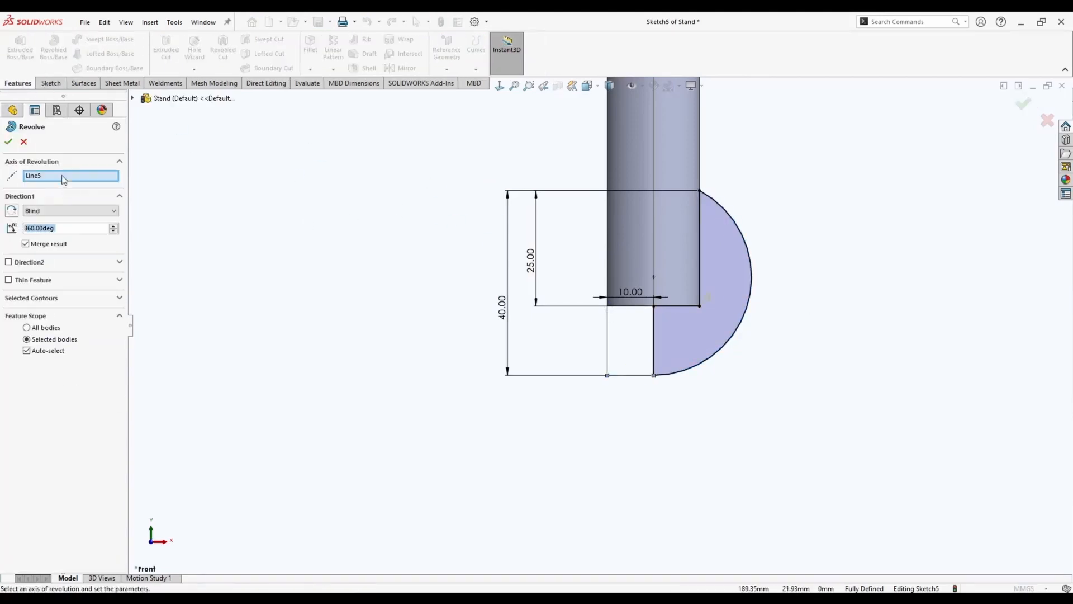
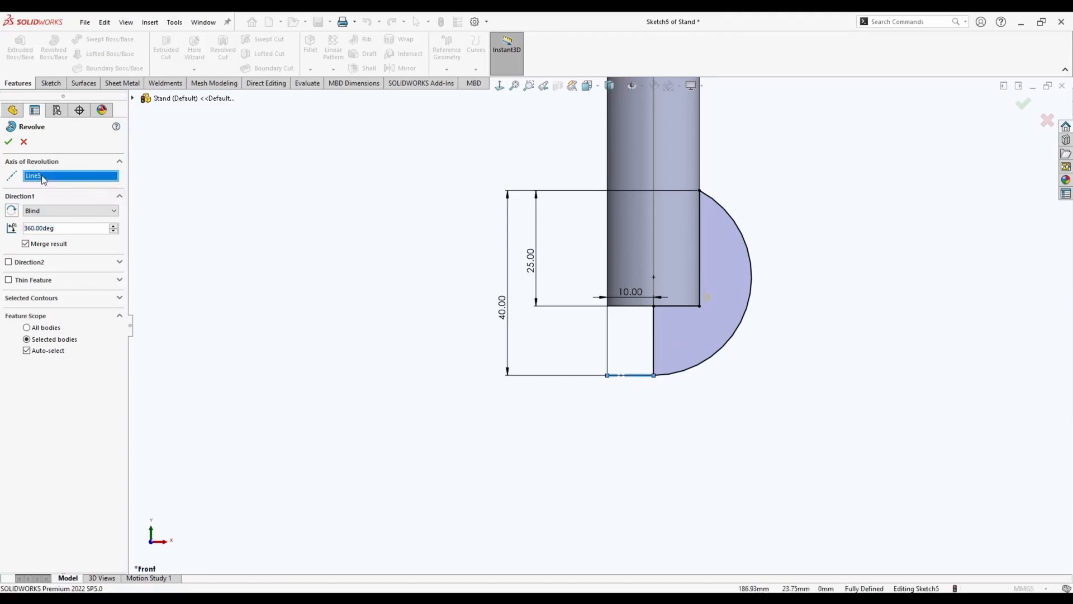
{"action": "right_click", "coordinate": [43, 175]}
{"action": "left_click", "coordinate": [81, 196]}
{"action": "left_click", "coordinate": [655, 330]}
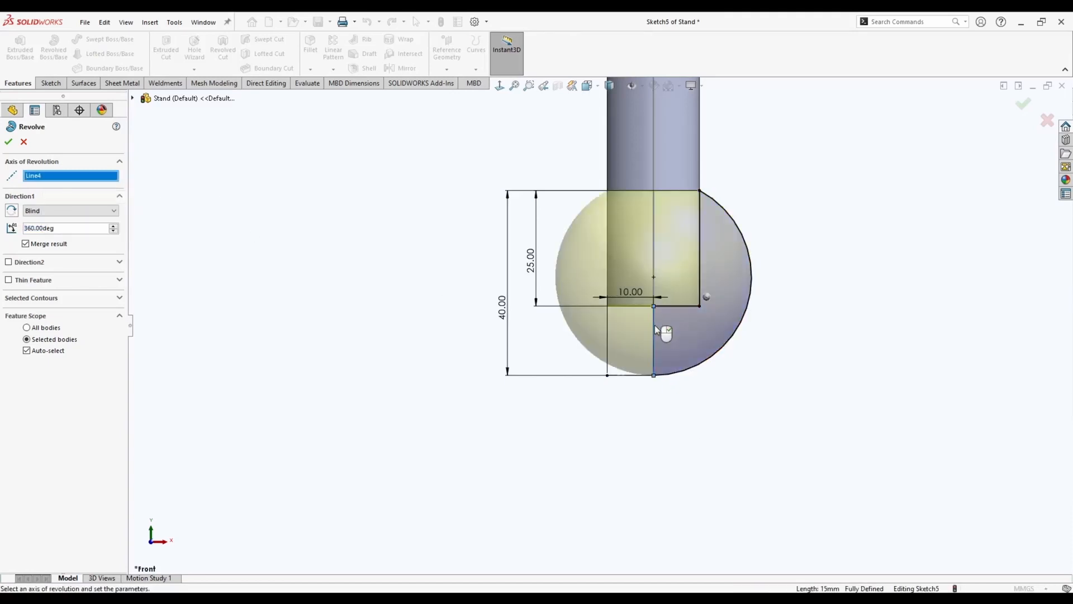
{"action": "right_click", "coordinate": [655, 330]}
Edit the second foot's revolve and turn off merging of the result so the ball is a separate body
{"action": "right_click", "coordinate": [41, 335]}
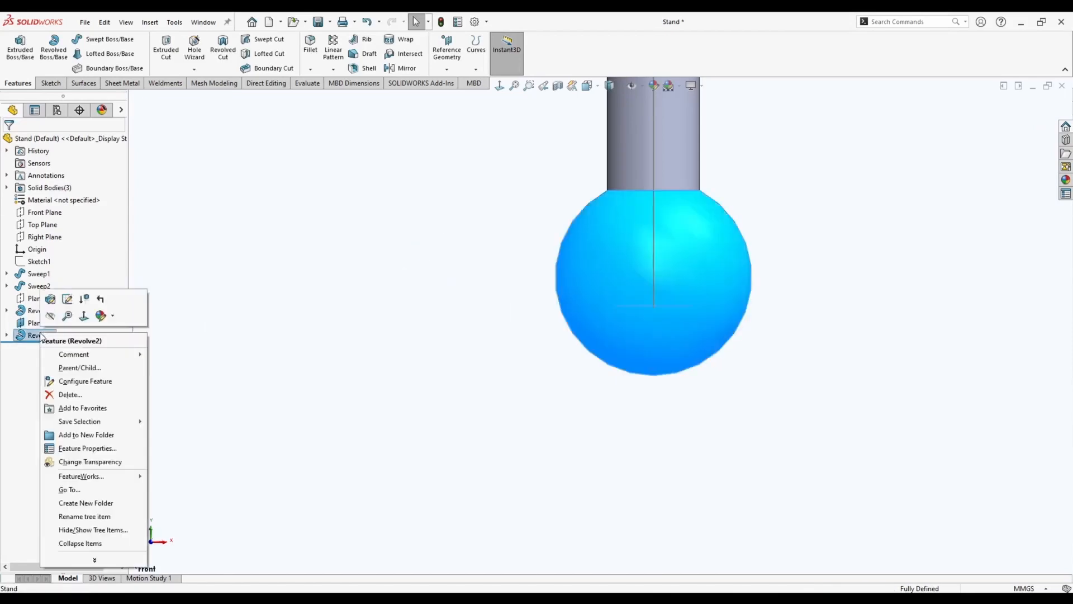
{"action": "left_click", "coordinate": [50, 300]}
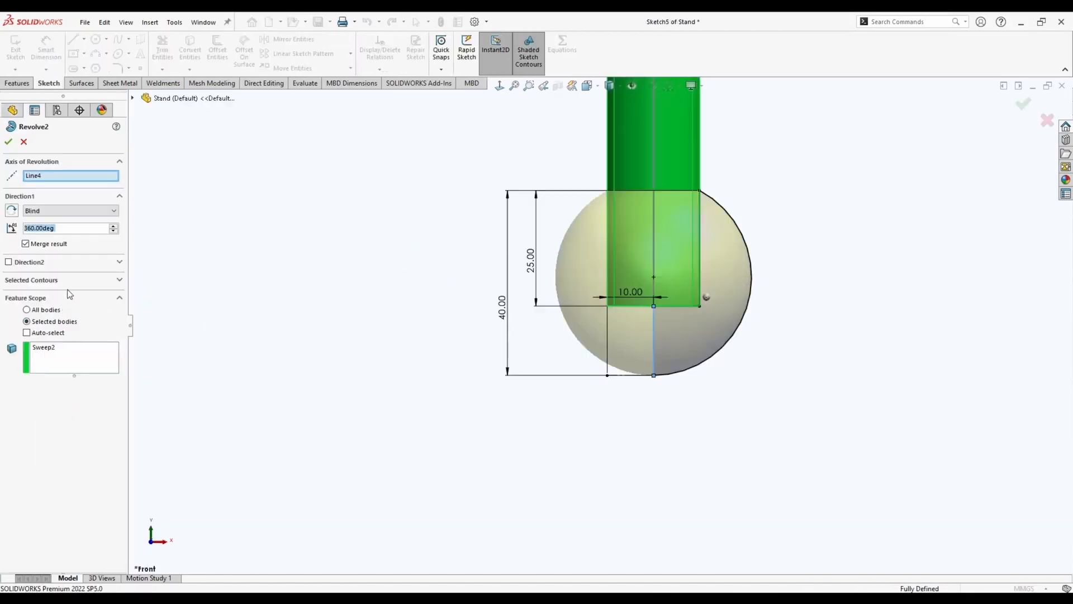
{"action": "left_click", "coordinate": [26, 244]}
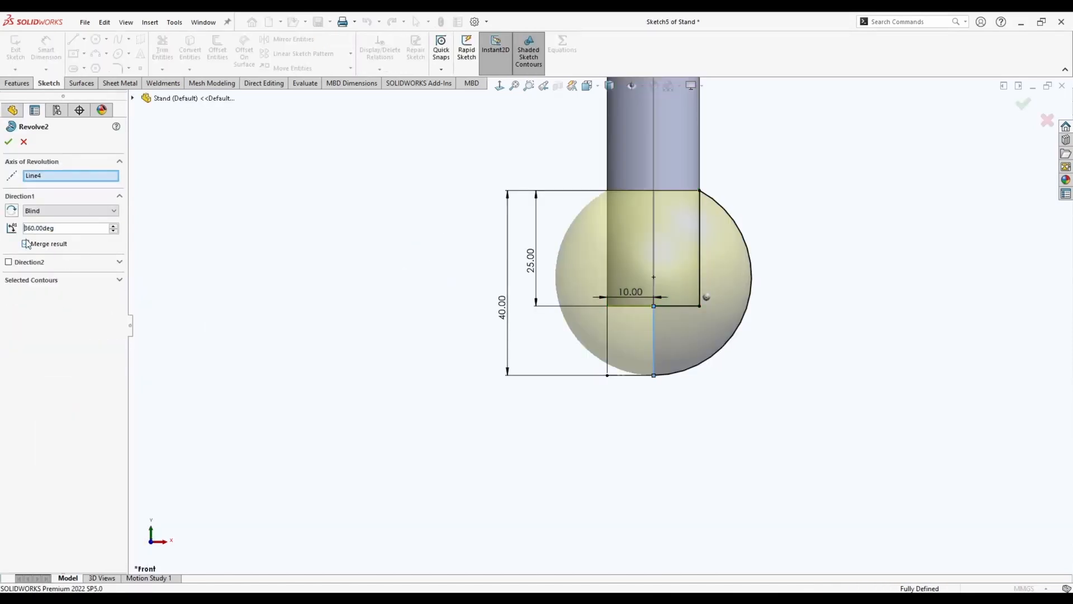
{"action": "left_click", "coordinate": [9, 143]}
Hide the second foot's reference plane and the path sketch still showing beside the frame
{"action": "key", "text": "f"}
{"action": "left_click", "coordinate": [328, 282]}
{"action": "right_click", "coordinate": [618, 114]}
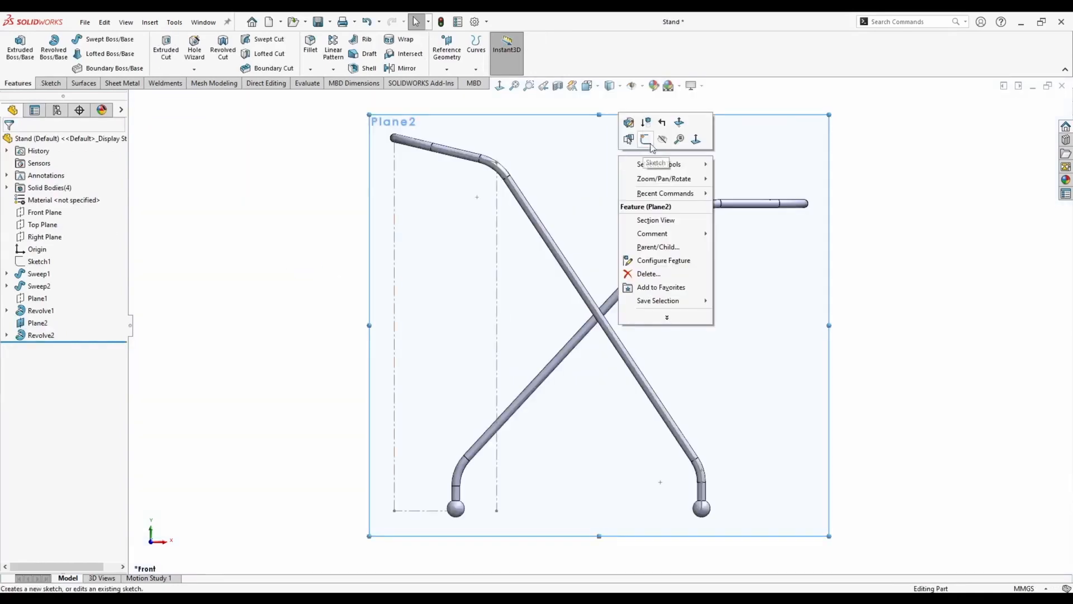
{"action": "left_click", "coordinate": [661, 139]}
{"action": "middle_click_drag", "start_coordinate": [495, 332], "coordinate": [392, 195]}
{"action": "right_click", "coordinate": [392, 195]}
{"action": "left_click", "coordinate": [412, 167]}
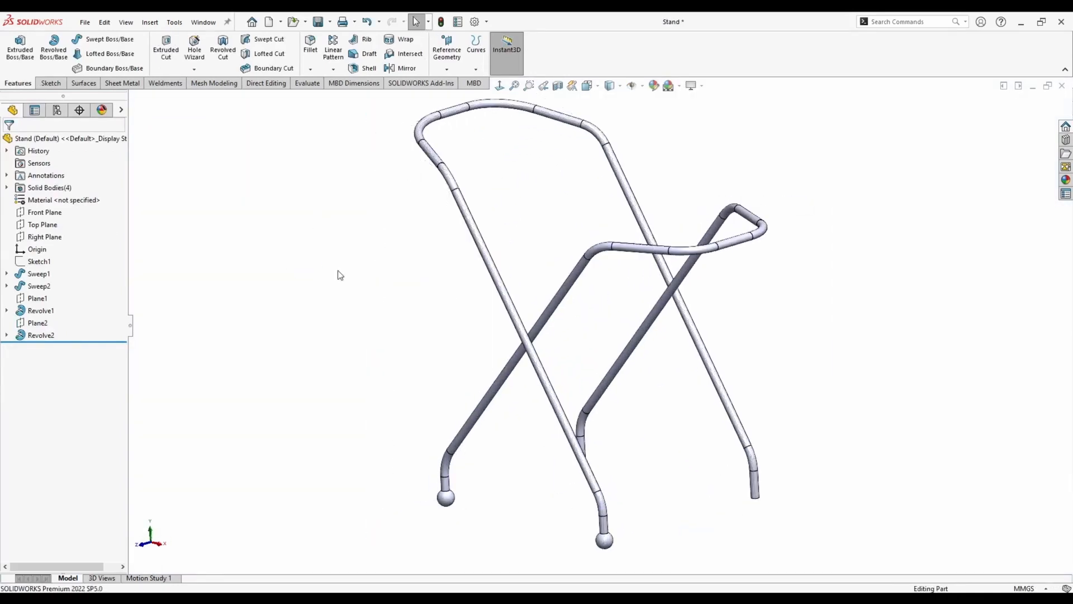
Examine the part's solid bodies by selecting the tube and foot bodies in turn, and look over the legs that lack feet
{"action": "left_click", "coordinate": [7, 188]}
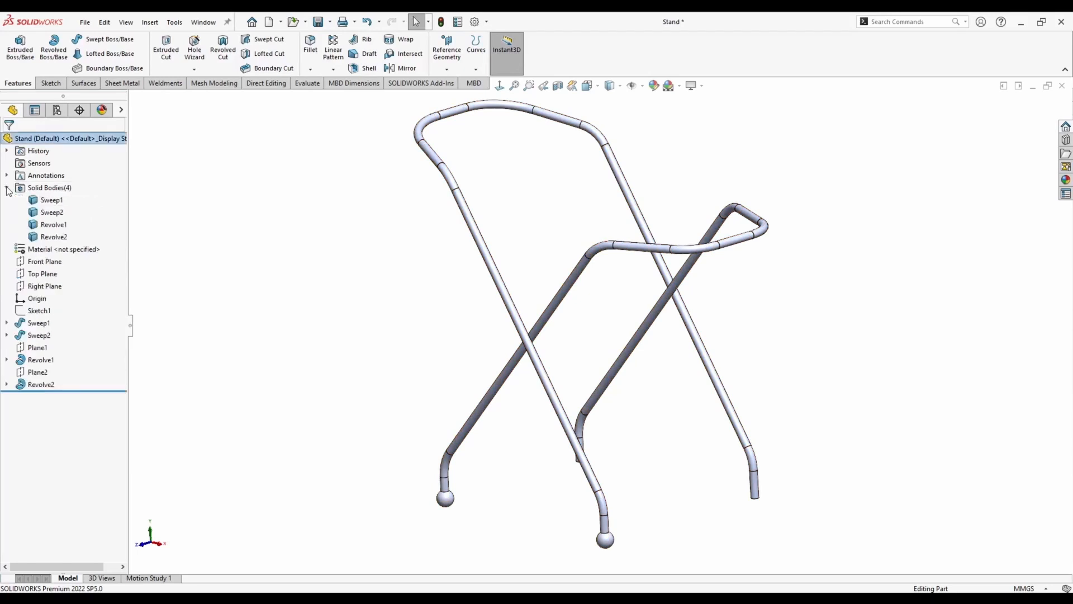
{"action": "scroll", "coordinate": [545, 297], "scroll_direction": "up", "scroll_amount": 1}
{"action": "middle_click_drag", "start_coordinate": [545, 297], "coordinate": [564, 304]}
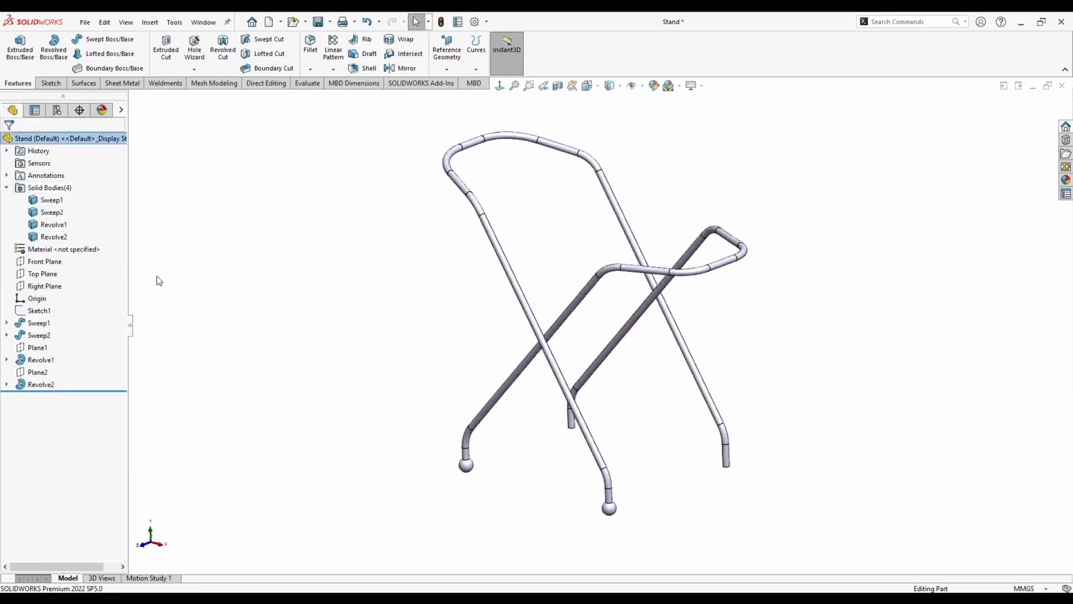
{"action": "left_click", "coordinate": [51, 199]}
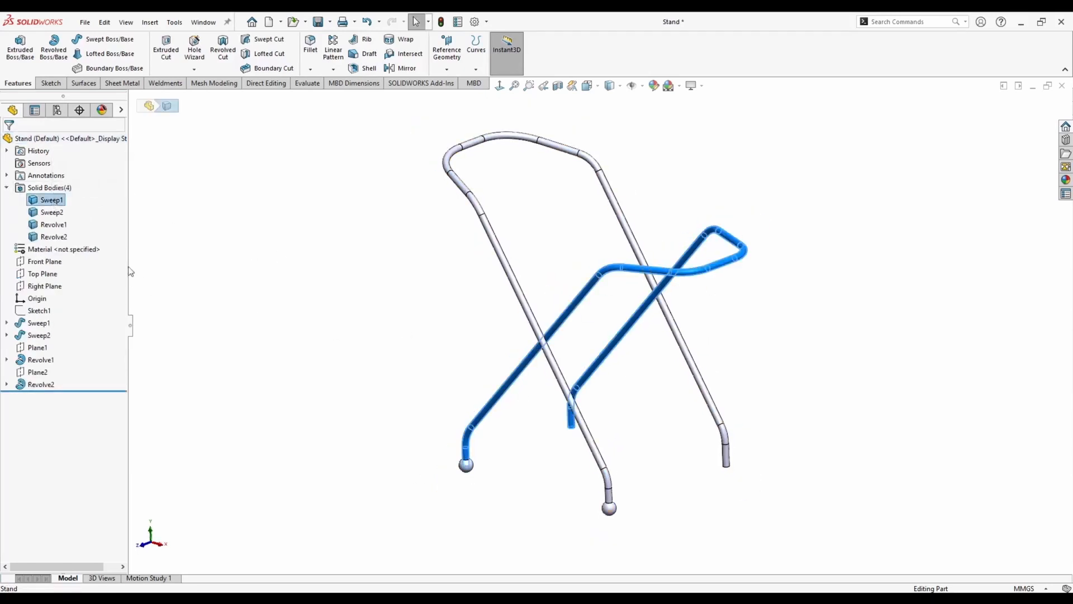
{"action": "key", "text": "Down"}
{"action": "left_click", "coordinate": [53, 225]}
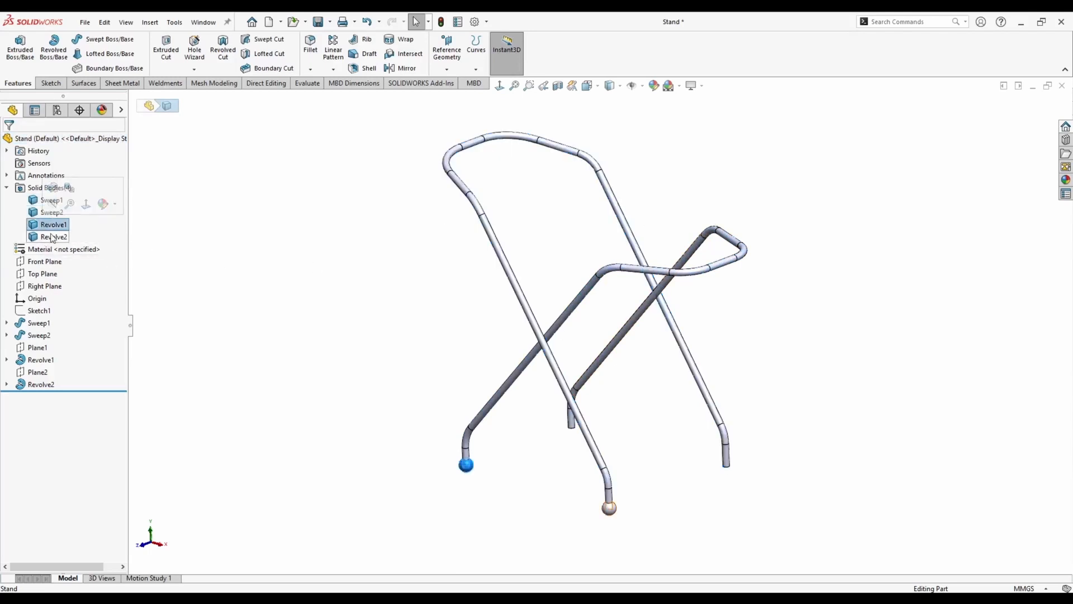
{"action": "left_click", "coordinate": [53, 237]}
{"action": "left_click", "coordinate": [50, 225]}
{"action": "left_click", "coordinate": [46, 237]}
{"action": "left_click", "coordinate": [345, 350]}
{"action": "scroll", "coordinate": [518, 425], "scroll_direction": "up", "scroll_amount": 2}
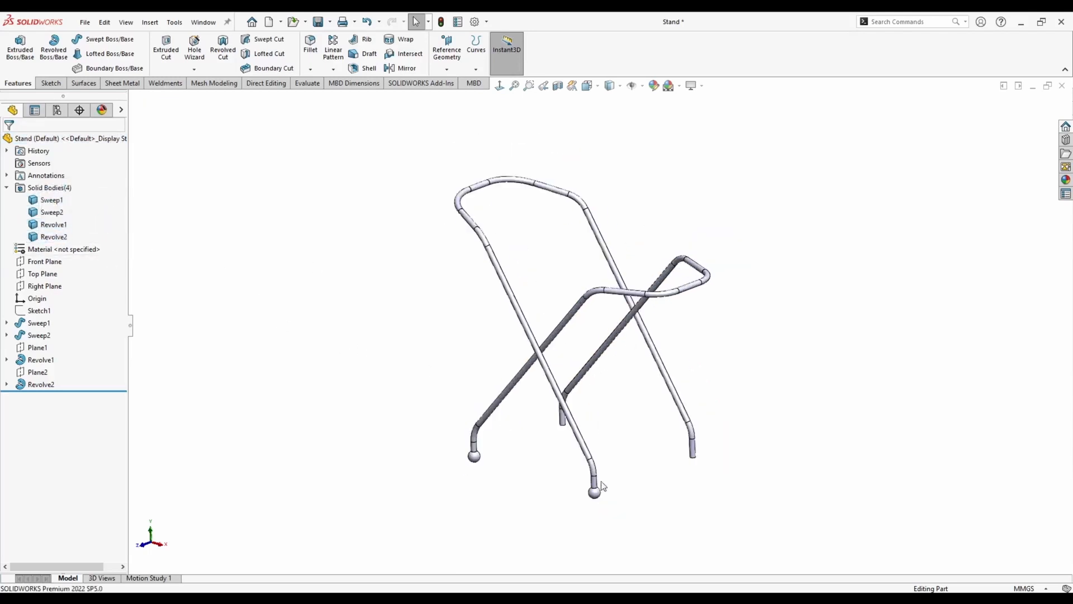
{"action": "scroll", "coordinate": [480, 458], "scroll_direction": "down", "scroll_amount": 2}
{"action": "middle_click_drag", "start_coordinate": [496, 451], "coordinate": [493, 438]}
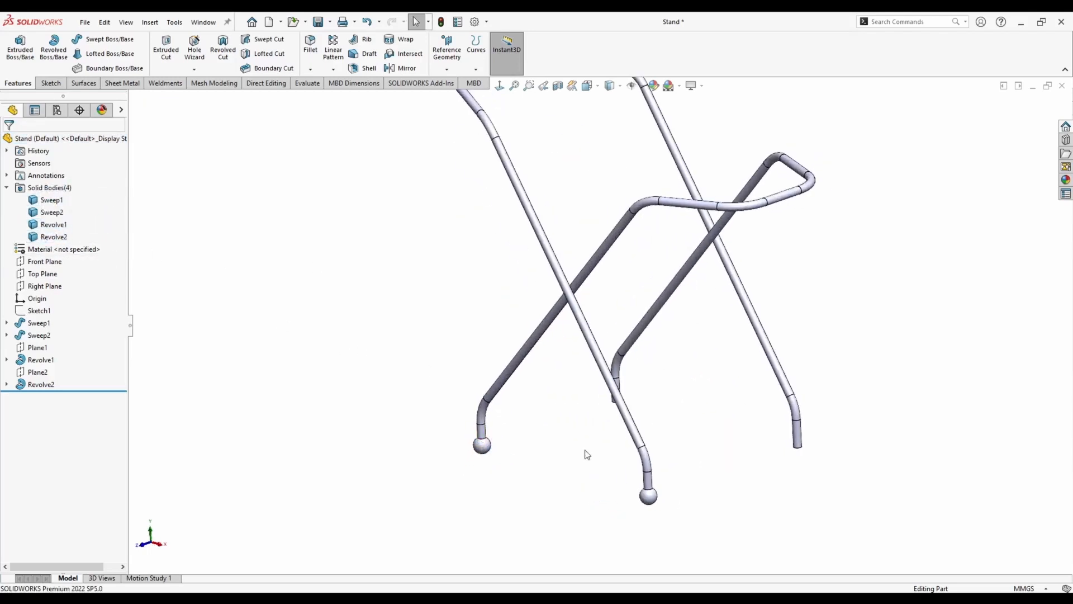
{"action": "scroll", "coordinate": [506, 430], "scroll_direction": "up", "scroll_amount": 1}
{"action": "middle_click_drag", "start_coordinate": [423, 379], "coordinate": [423, 358]}
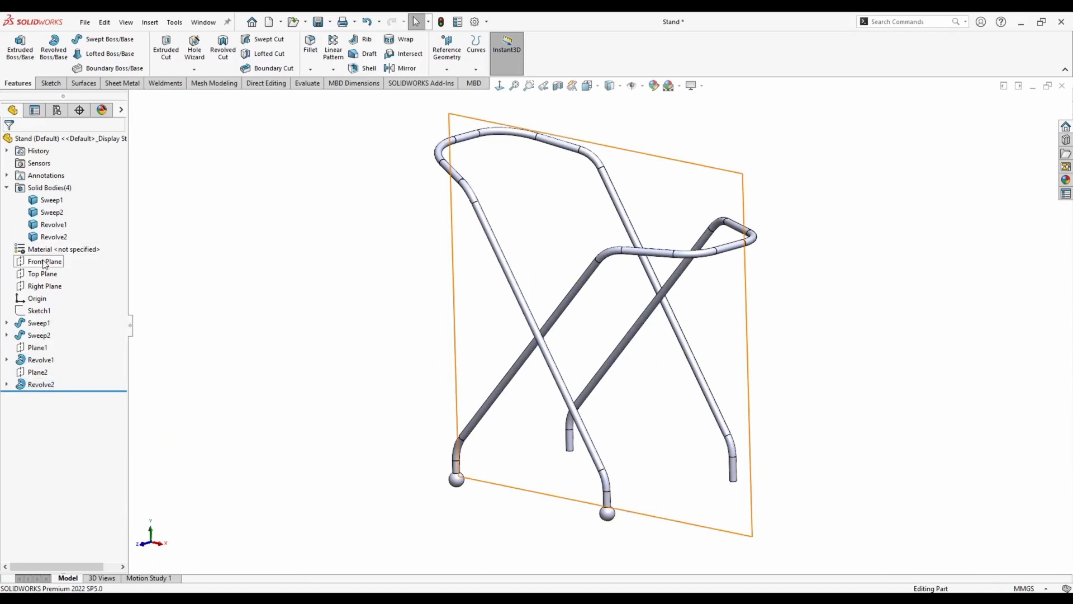
Mirror the two foot features Revolve1 and Revolve2 across the Front Plane onto the opposite legs
{"action": "left_click", "coordinate": [402, 69]}
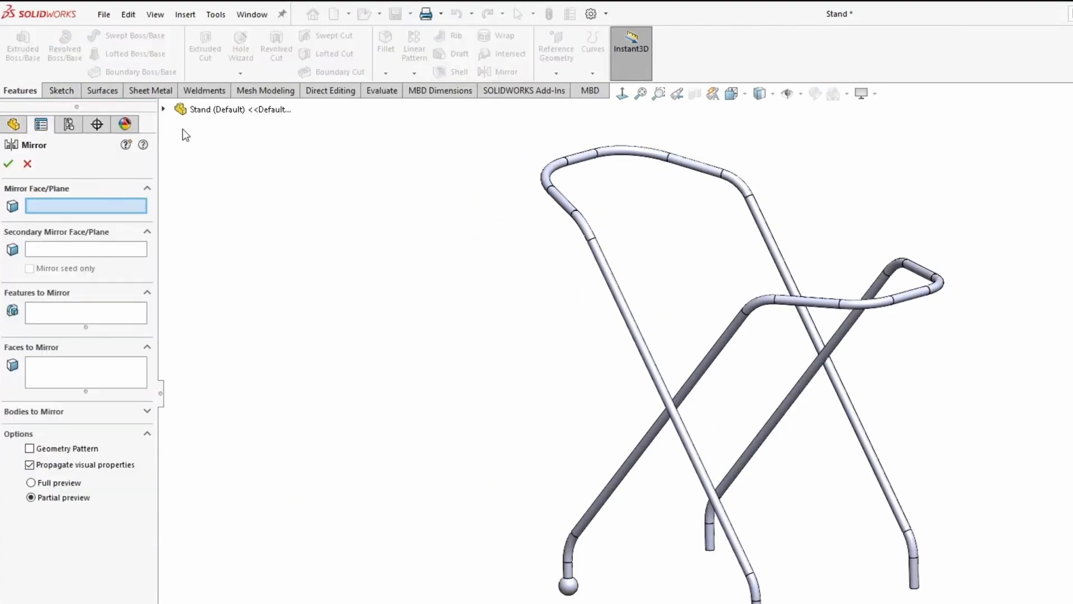
{"action": "left_click", "coordinate": [164, 109]}
{"action": "left_click", "coordinate": [230, 201]}
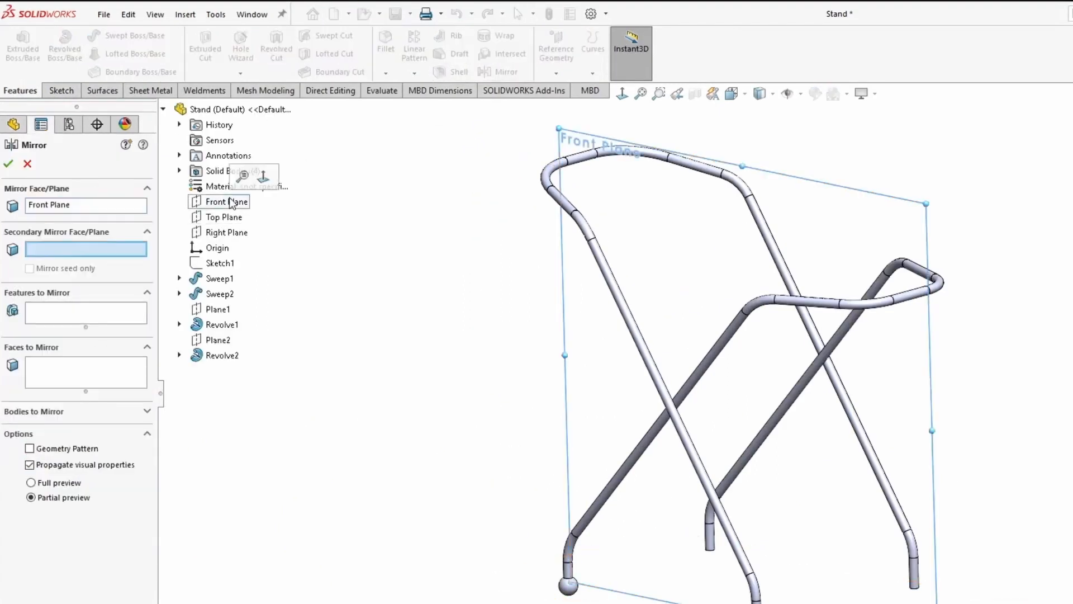
{"action": "left_click", "coordinate": [49, 311]}
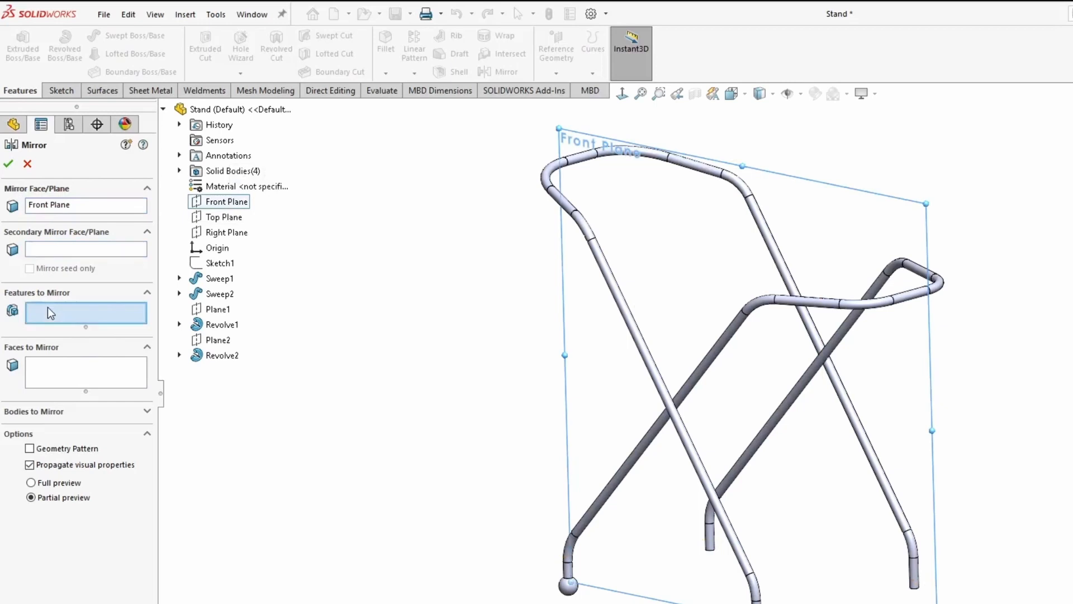
{"action": "left_click", "coordinate": [221, 325]}
{"action": "left_click", "coordinate": [220, 355]}
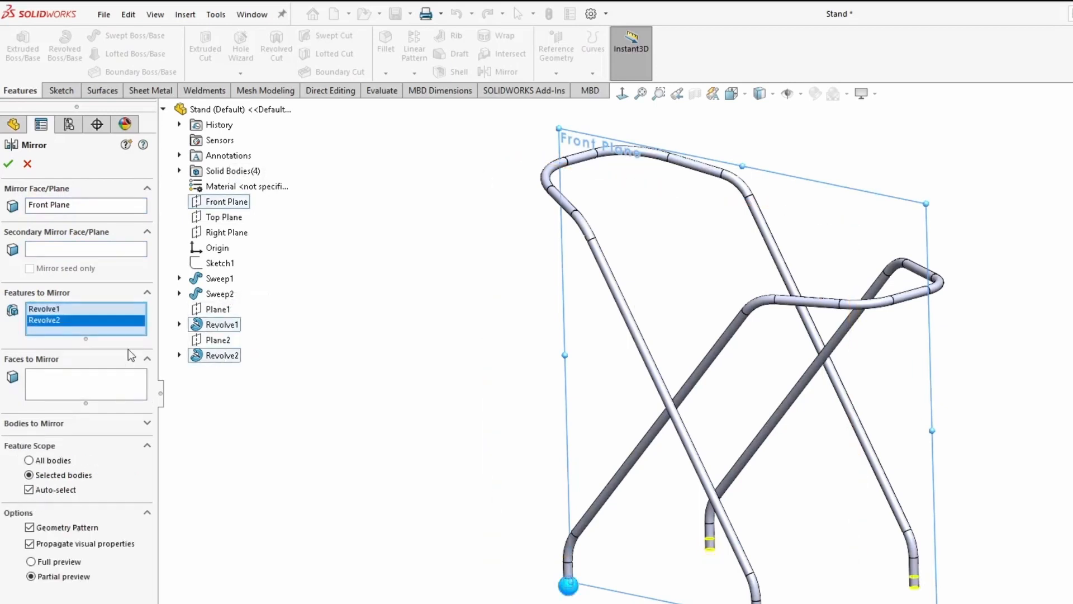
{"action": "left_click", "coordinate": [9, 167]}
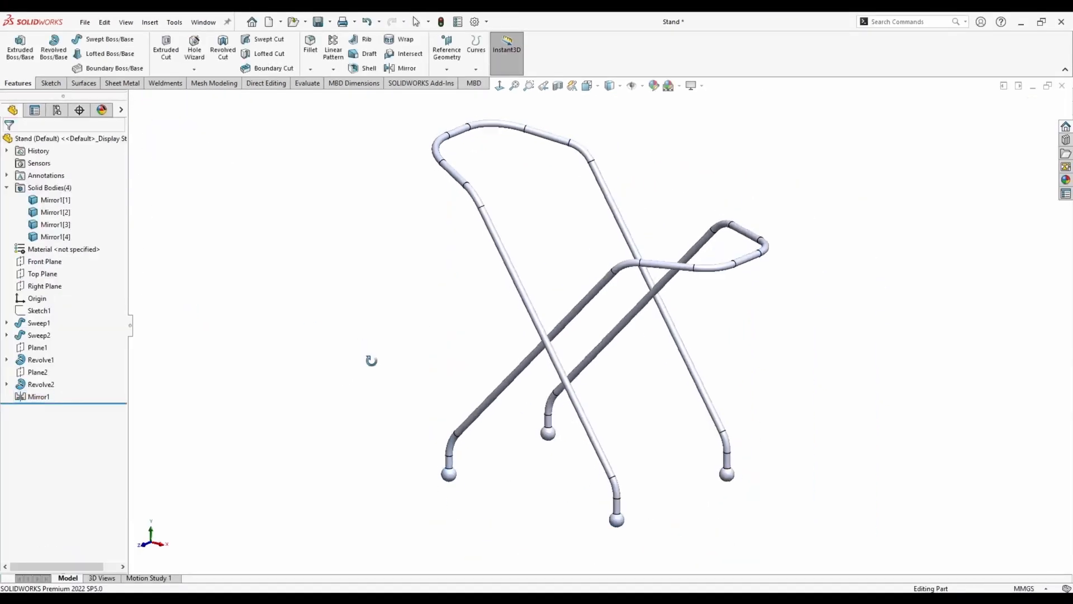
{"action": "scroll", "coordinate": [362, 354], "scroll_direction": "up", "scroll_amount": 1}
{"action": "middle_click_drag", "start_coordinate": [362, 355], "coordinate": [346, 338]}
{"action": "middle_click_drag", "start_coordinate": [374, 258], "coordinate": [486, 307]}
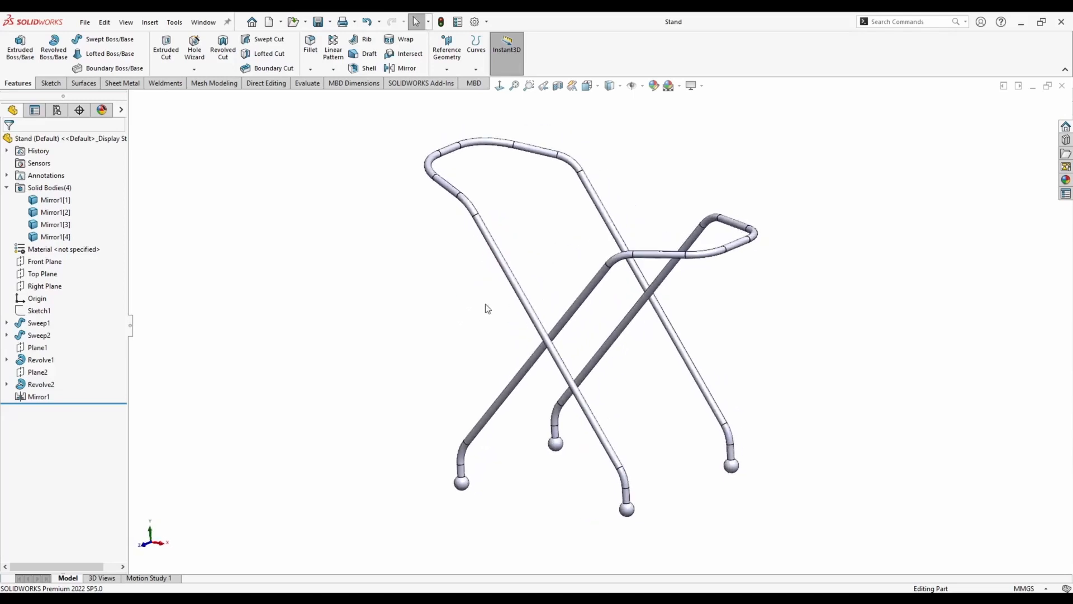
Show the path sketches 3DSketch2 and 3DSketch1 of the two tube sweeps
{"action": "left_click", "coordinate": [6, 323]}
{"action": "right_click", "coordinate": [55, 347]}
{"action": "left_click", "coordinate": [61, 332]}
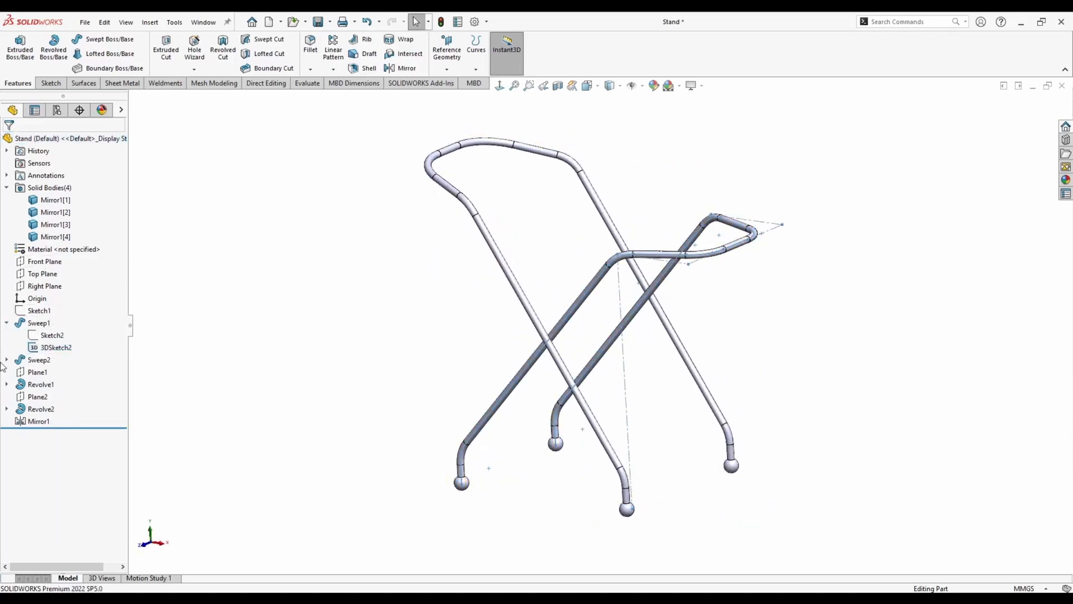
{"action": "left_click", "coordinate": [6, 359]}
{"action": "right_click", "coordinate": [55, 384]}
{"action": "left_click", "coordinate": [61, 369]}
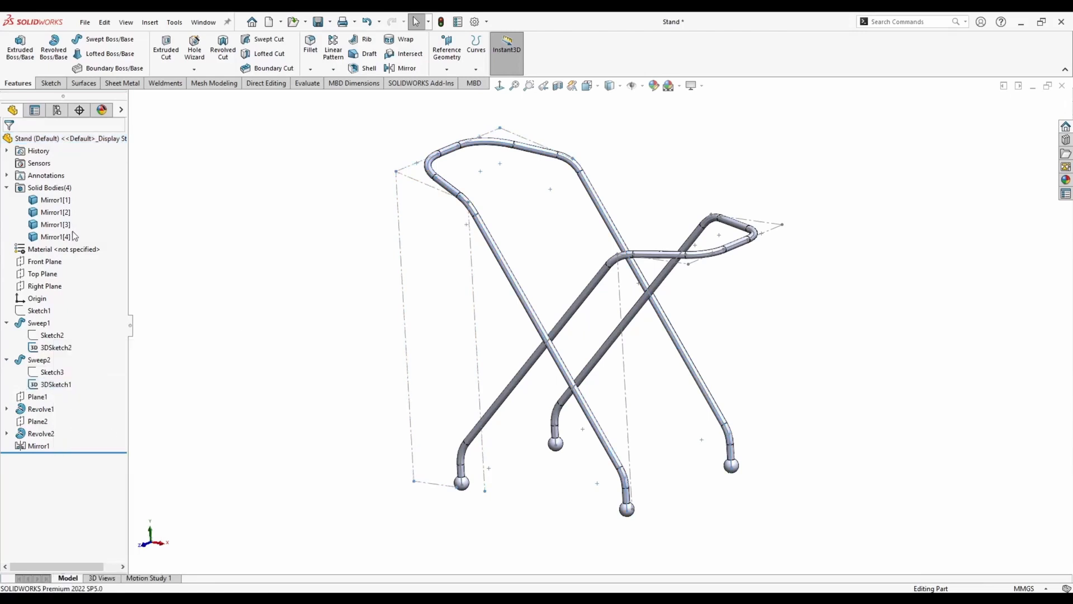
Start a sketch on the Front Plane and draw a 10 mm diameter circle centred where the two tube paths cross
{"action": "right_click", "coordinate": [39, 263]}
{"action": "left_click", "coordinate": [46, 248]}
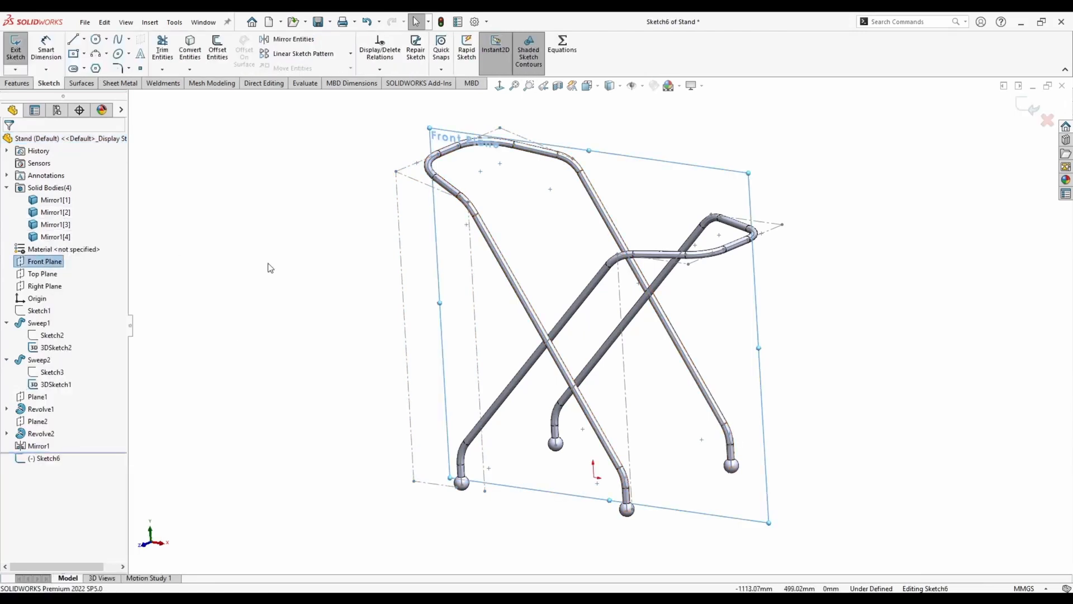
{"action": "left_click", "coordinate": [96, 40]}
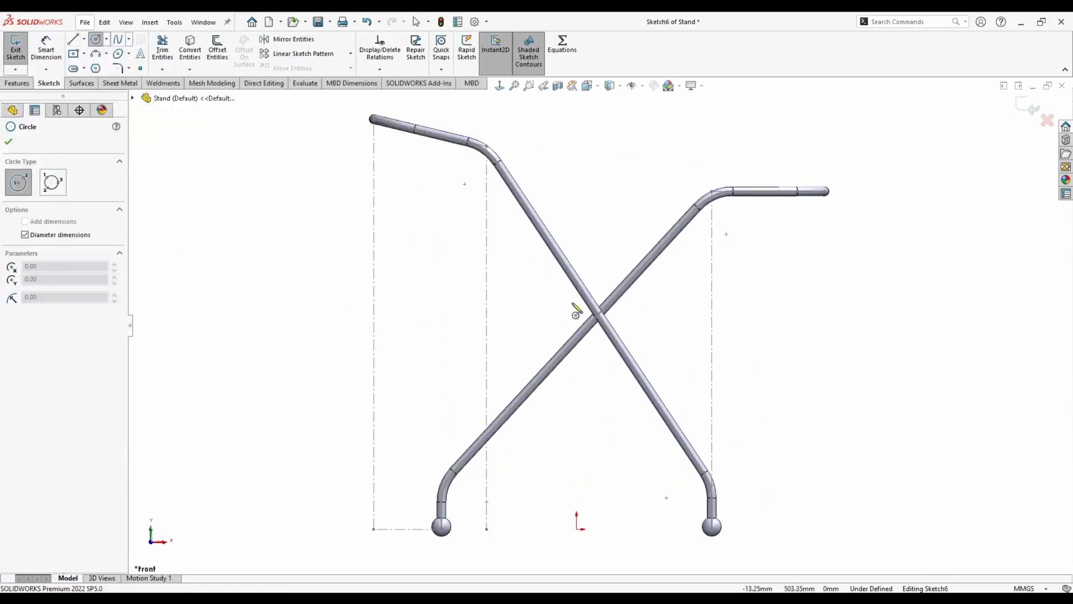
{"action": "scroll", "coordinate": [570, 328], "scroll_direction": "down", "scroll_amount": 5}
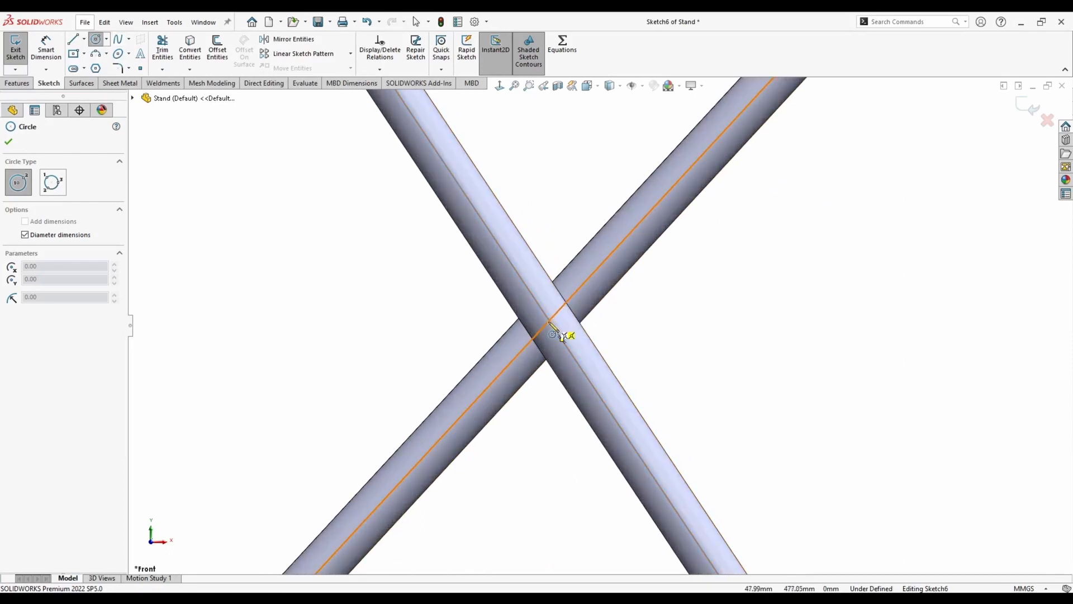
{"action": "left_click", "coordinate": [549, 323]}
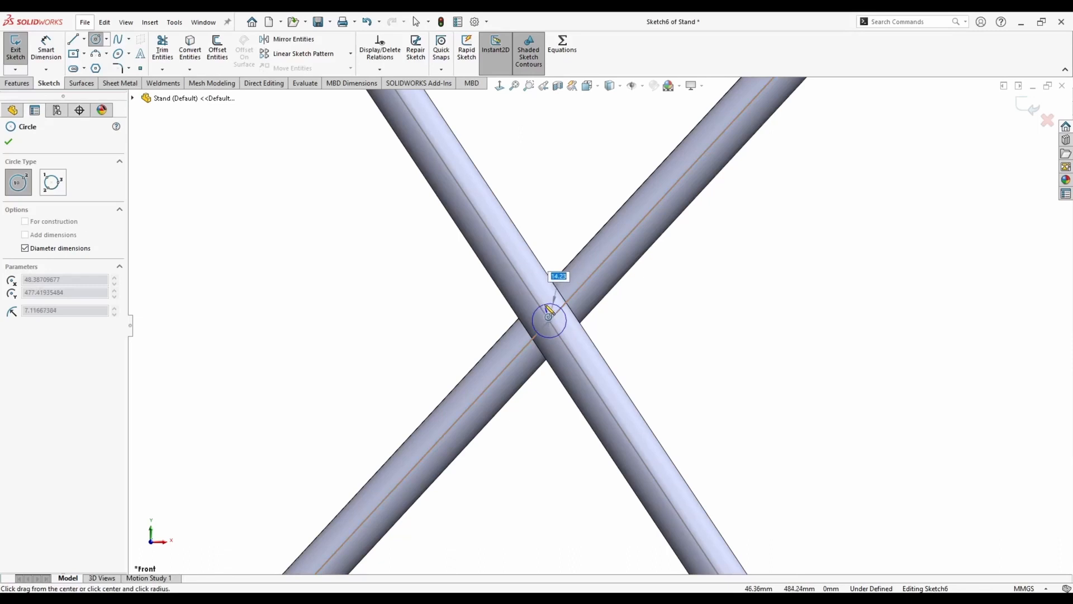
{"action": "left_click", "coordinate": [550, 311]}
{"action": "key", "text": "Escape"}
Draw two more circles above the crossing, one centred on each tube's path line, the first about 14 mm in diameter
{"action": "scroll", "coordinate": [554, 268], "scroll_direction": "up", "scroll_amount": 4}
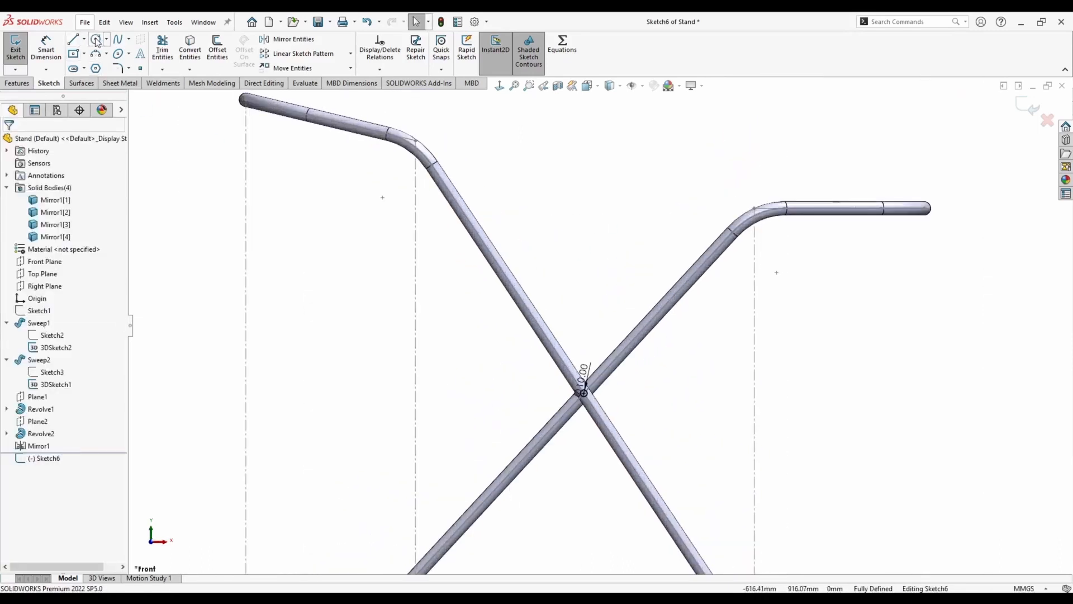
{"action": "left_click", "coordinate": [97, 40]}
{"action": "left_click", "coordinate": [535, 319]}
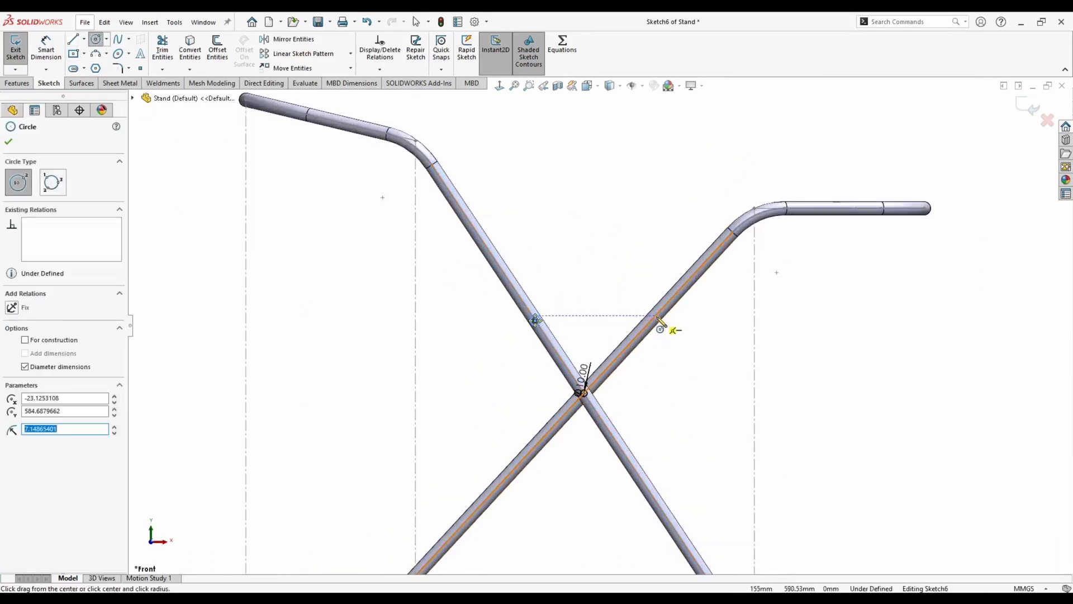
{"action": "left_click", "coordinate": [654, 315]}
{"action": "left_click", "coordinate": [655, 291]}
{"action": "key", "text": "Escape"}
Align the two upper circles' centres horizontally and make both circles equal to the 10 mm circle at the crossing
{"action": "scroll", "coordinate": [651, 326], "scroll_direction": "down", "scroll_amount": 4}
{"action": "left_click", "coordinate": [659, 305]}
{"action": "left_click", "coordinate": [407, 316], "text": "ctrl"}
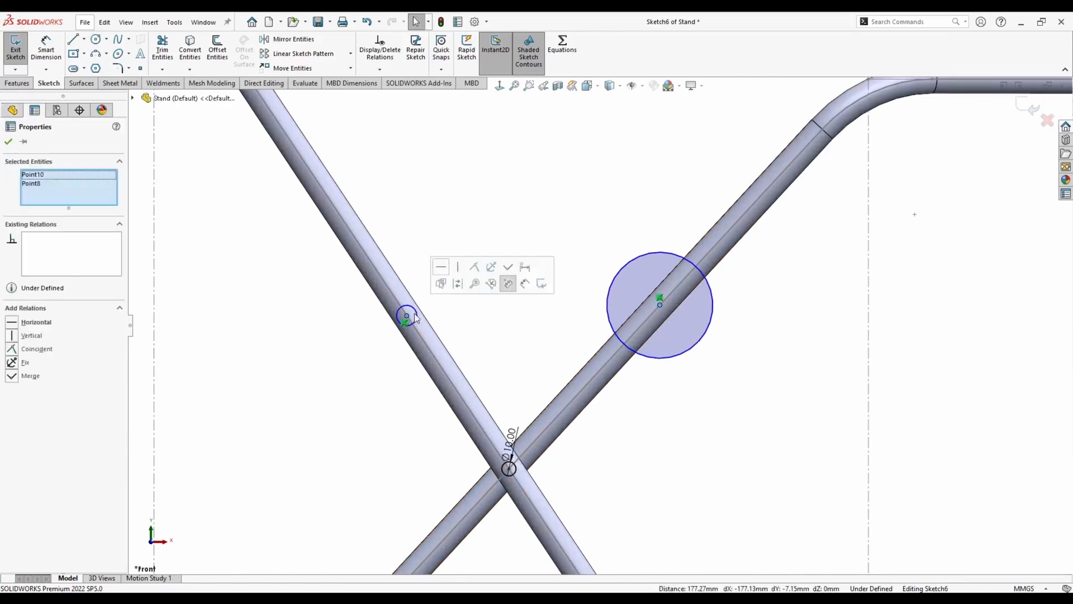
{"action": "left_click", "coordinate": [441, 197]}
{"action": "left_click", "coordinate": [411, 302]}
{"action": "left_click", "coordinate": [608, 292], "text": "ctrl"}
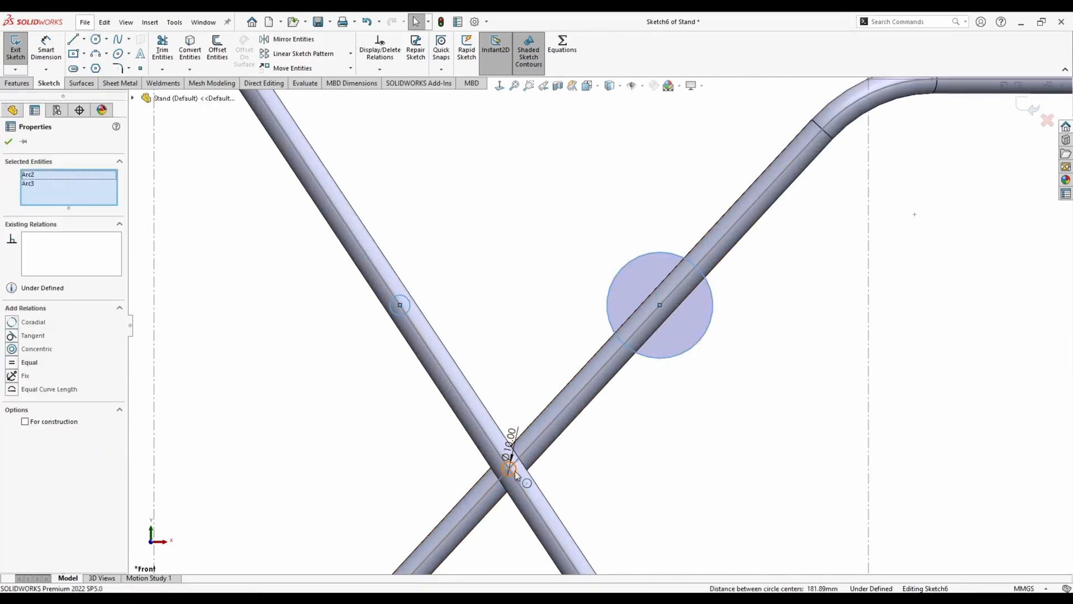
{"action": "left_click", "coordinate": [515, 467], "text": "ctrl"}
{"action": "left_click", "coordinate": [583, 422]}
Dimension the vertical distance between an upper circle's centre and the crossing circle's centre as 120 mm
{"action": "left_click", "coordinate": [46, 50]}
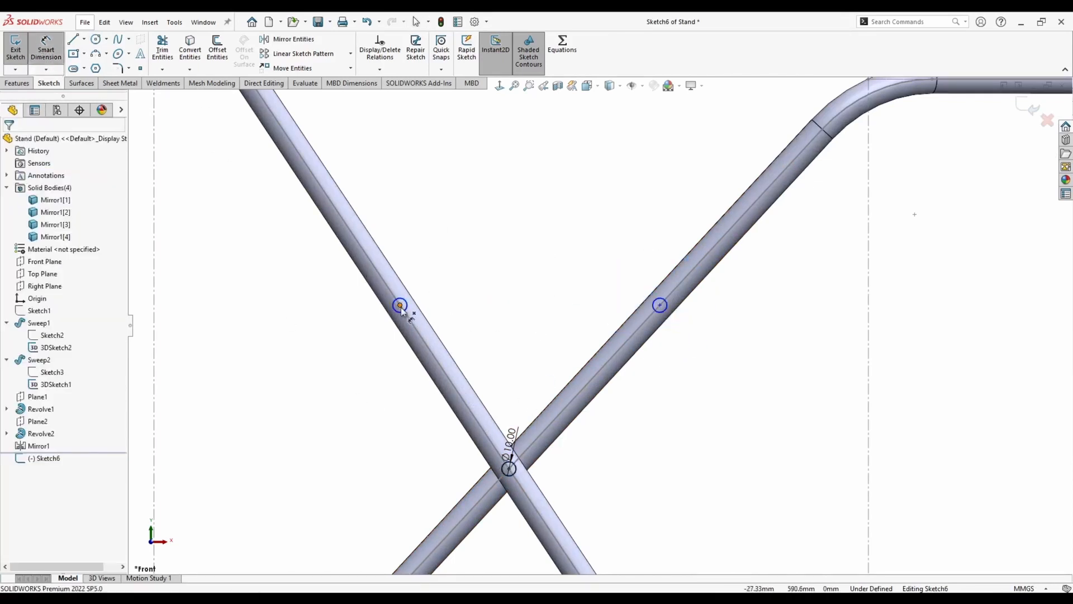
{"action": "left_click", "coordinate": [399, 304]}
{"action": "left_click", "coordinate": [509, 469]}
{"action": "left_click", "coordinate": [349, 387]}
{"action": "type", "text": "120"}
{"action": "key", "text": "Return"}
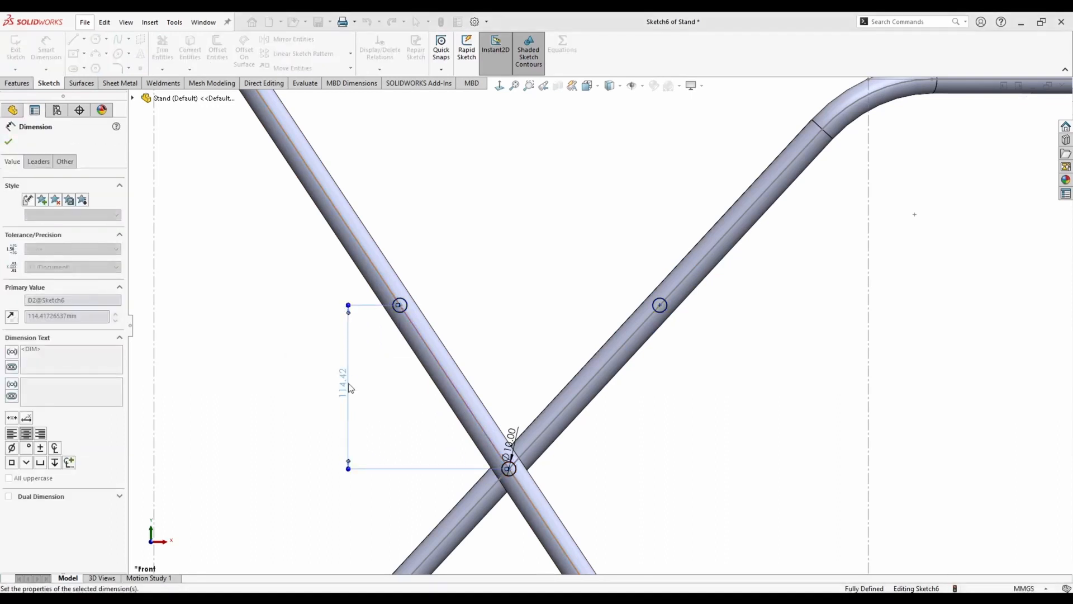
{"action": "key", "text": "Escape"}
Cut the three circles through the tubes in both directions using Extruded Cut with Through All - Both
{"action": "middle_click_drag", "start_coordinate": [444, 242], "coordinate": [329, 334]}
{"action": "left_click", "coordinate": [17, 83]}
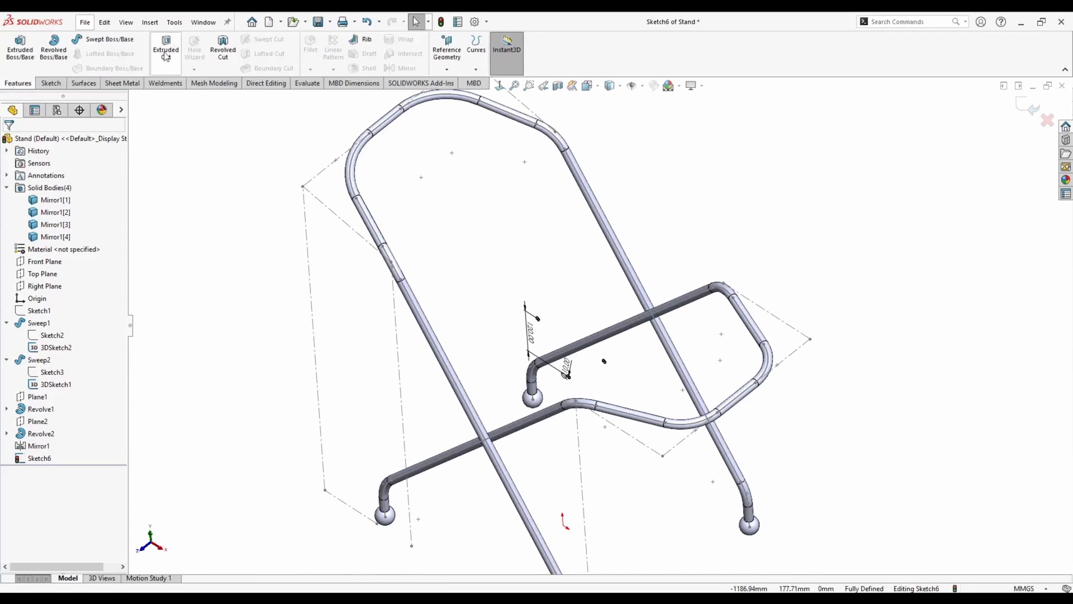
{"action": "left_click", "coordinate": [166, 50]}
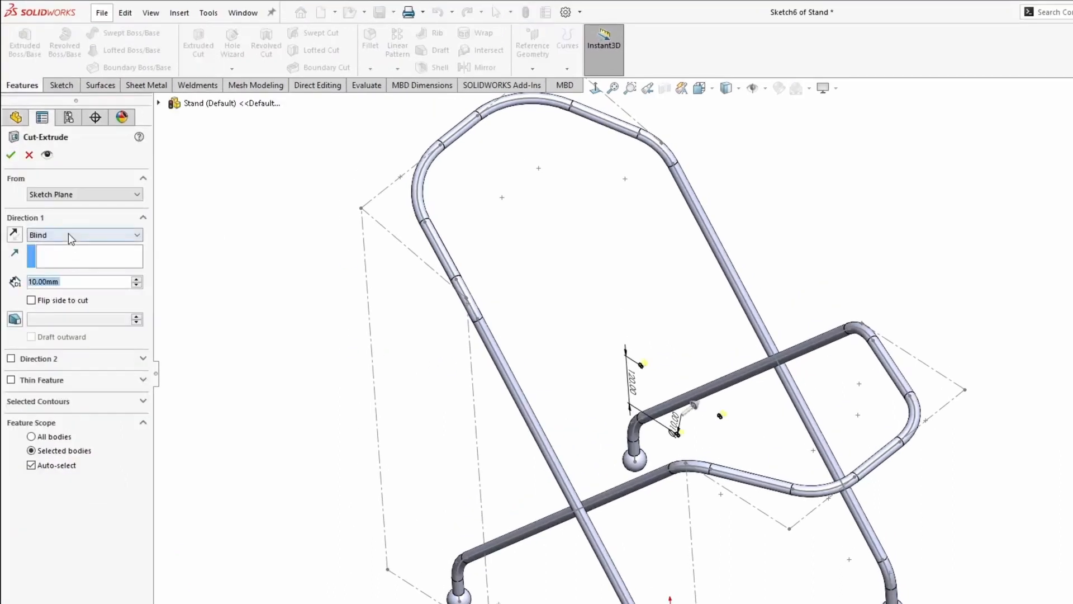
{"action": "left_click", "coordinate": [71, 235]}
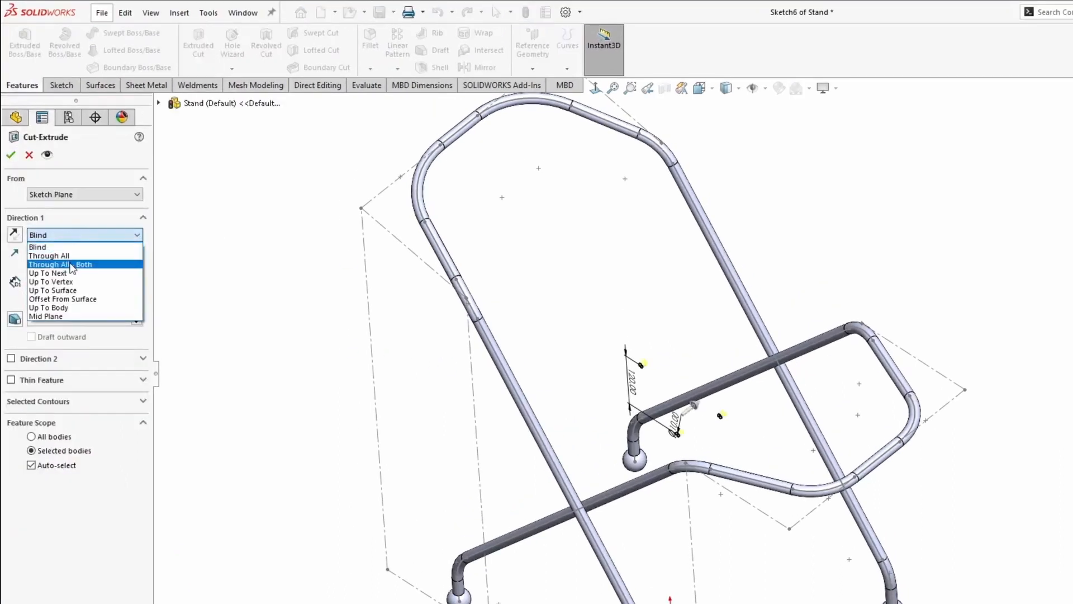
{"action": "left_click", "coordinate": [72, 263]}
{"action": "left_click", "coordinate": [13, 154]}
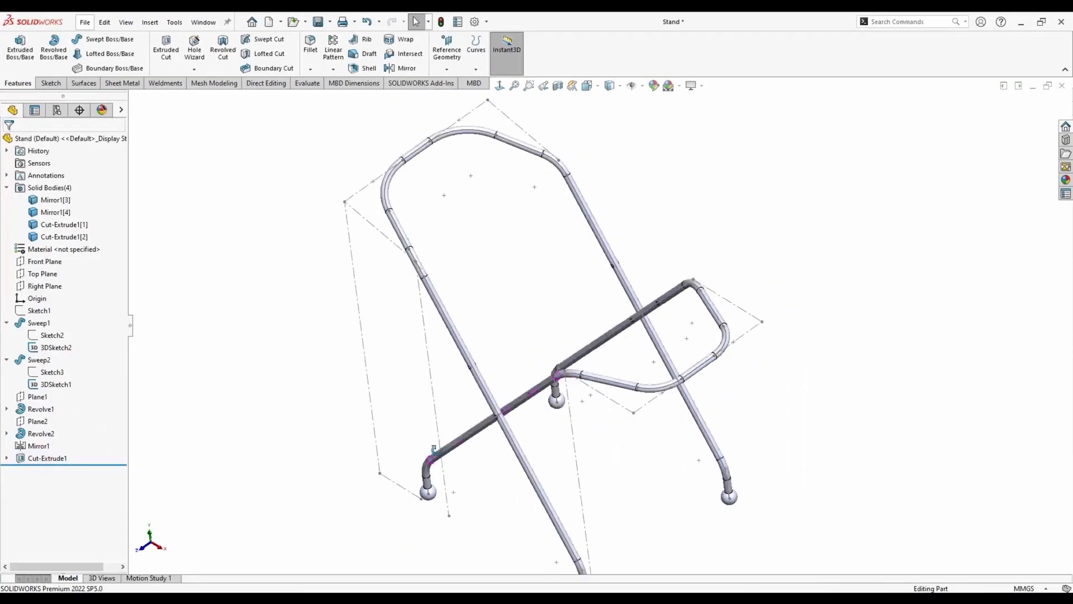
{"action": "middle_click_drag", "start_coordinate": [520, 403], "coordinate": [539, 495]}
{"action": "middle_click_drag", "start_coordinate": [453, 424], "coordinate": [455, 435]}
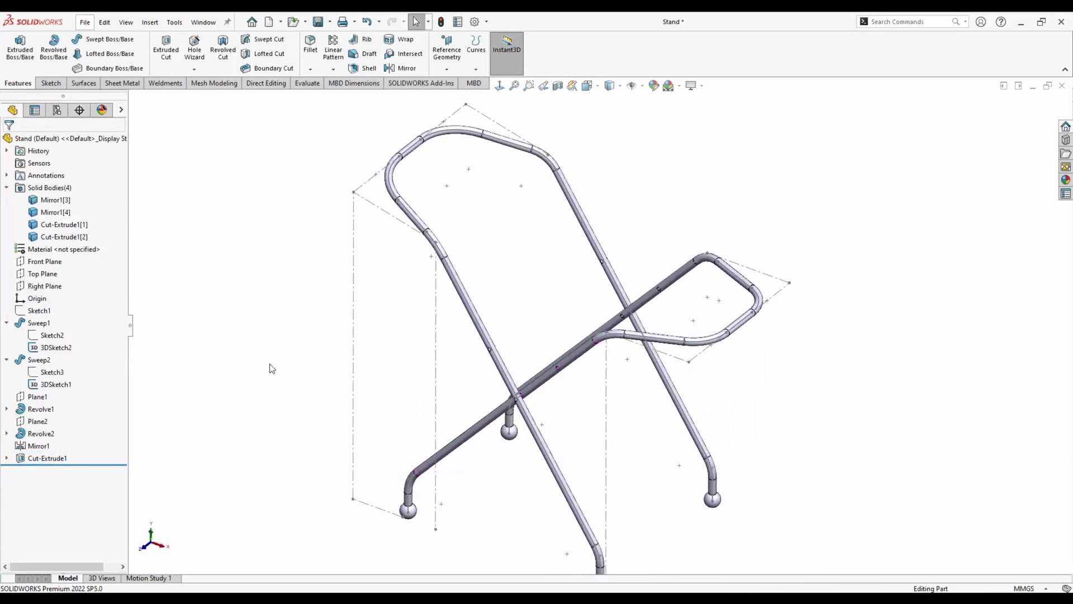
Show the sketch behind the hole cut and examine the holes in the crossing tubes
{"action": "scroll", "coordinate": [292, 392], "scroll_direction": "up", "scroll_amount": 2}
{"action": "middle_click_drag", "start_coordinate": [330, 386], "coordinate": [330, 362]}
{"action": "left_click", "coordinate": [8, 459]}
{"action": "right_click", "coordinate": [43, 471]}
{"action": "left_click", "coordinate": [57, 403]}
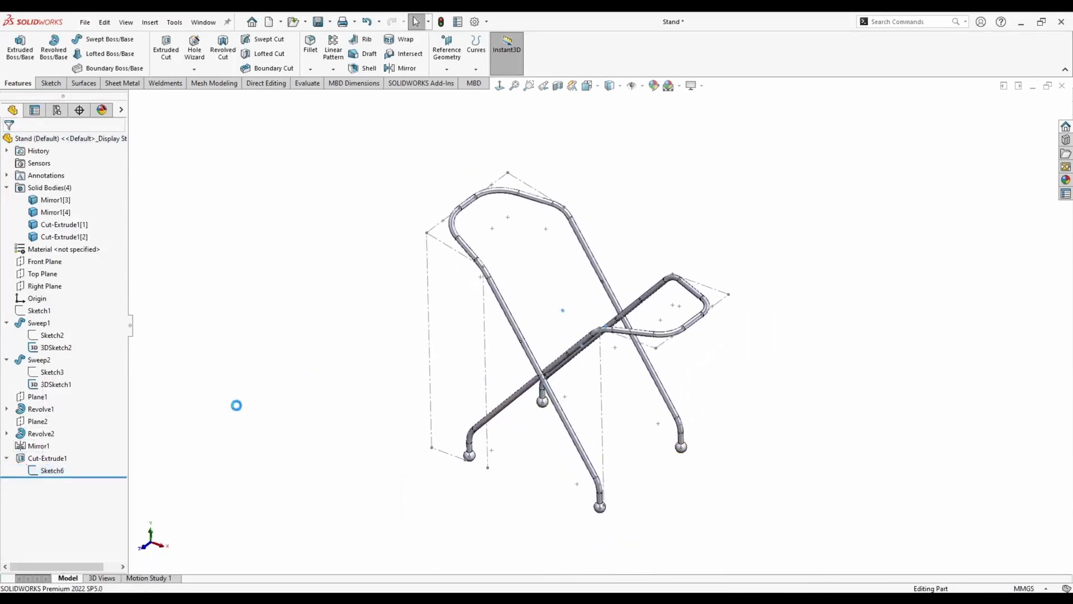
{"action": "scroll", "coordinate": [523, 342], "scroll_direction": "down", "scroll_amount": 4}
{"action": "mouse_move", "coordinate": [603, 321]}
{"action": "middle_mouse_down"}
{"action": "mouse_move", "coordinate": [616, 272]}
{"action": "mouse_move", "coordinate": [579, 323]}
{"action": "middle_mouse_up"}
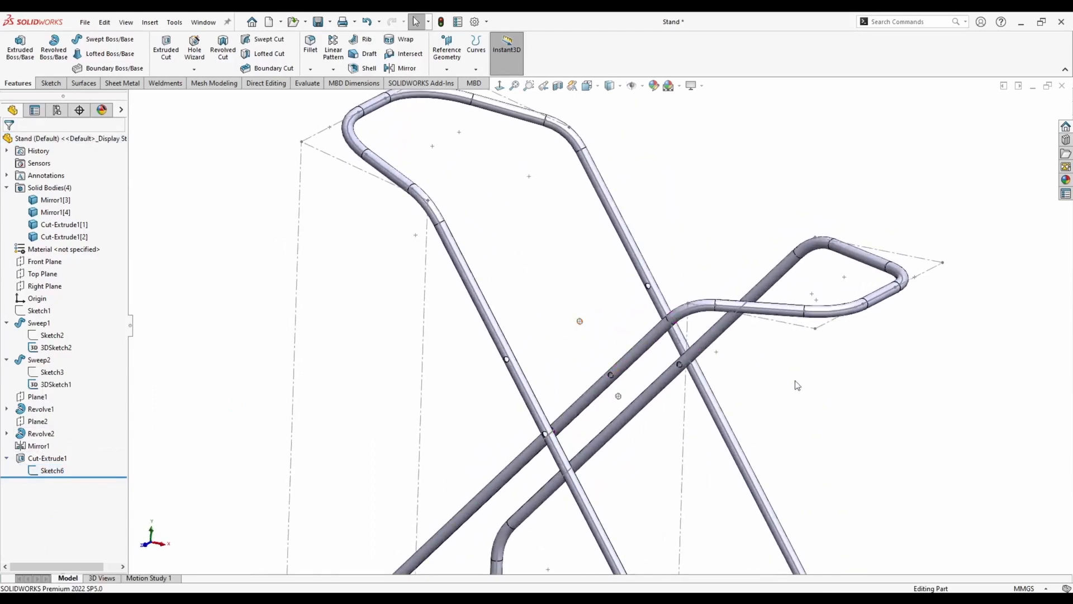
{"action": "mouse_move", "coordinate": [654, 366]}
{"action": "middle_mouse_down"}
{"action": "mouse_move", "coordinate": [719, 335]}
{"action": "mouse_move", "coordinate": [701, 333]}
{"action": "mouse_move", "coordinate": [739, 327]}
{"action": "middle_mouse_up"}
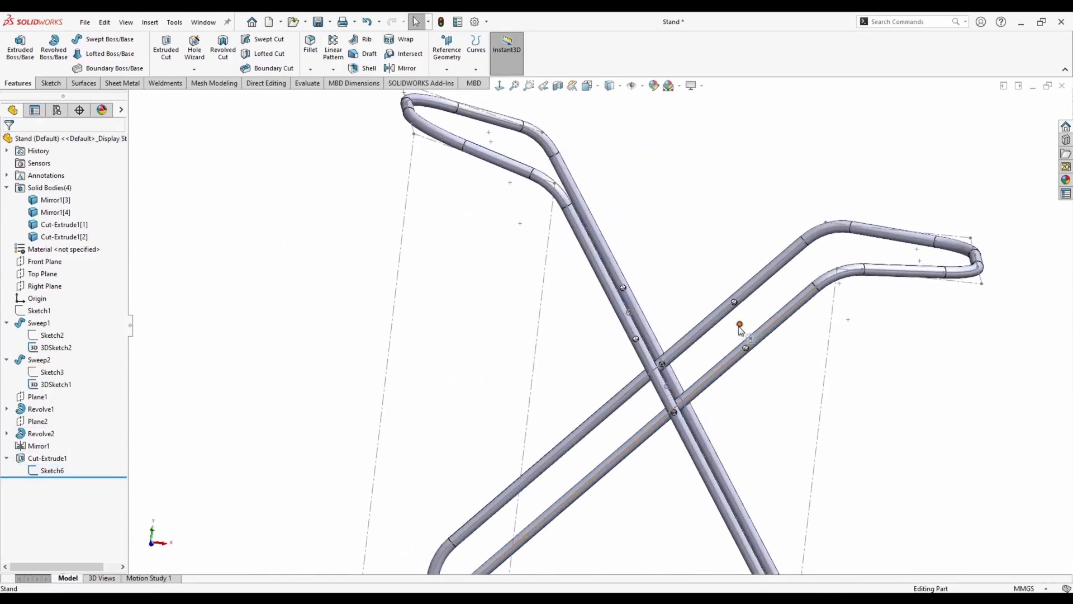
{"action": "middle_click_drag", "start_coordinate": [633, 317], "coordinate": [575, 309]}
{"action": "scroll", "coordinate": [576, 310], "scroll_direction": "up", "scroll_amount": 4}
{"action": "middle_click_drag", "start_coordinate": [468, 383], "coordinate": [449, 394]}
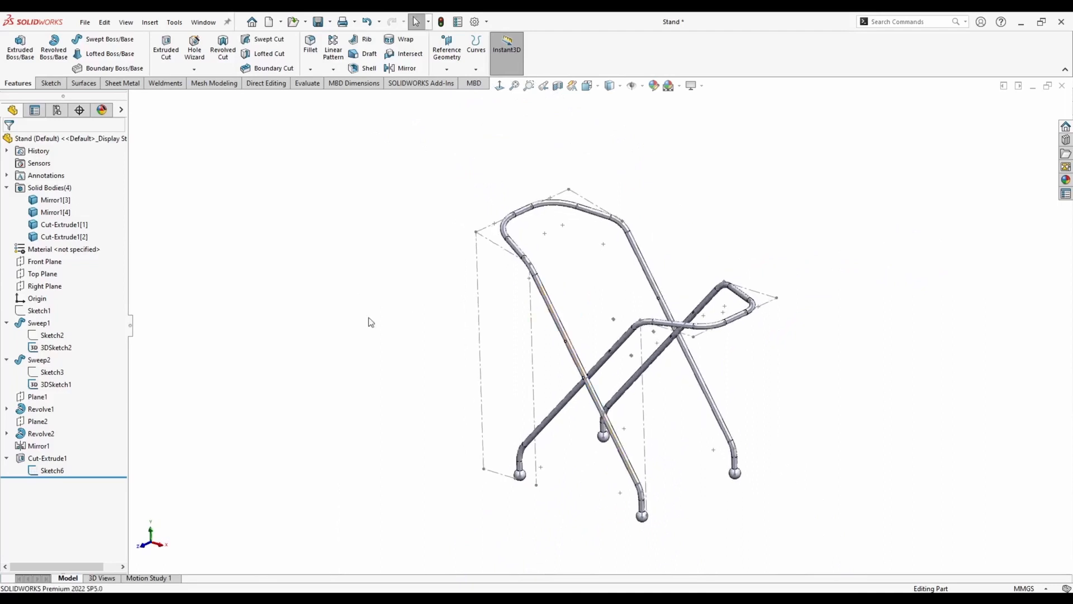
Create a reference plane parallel to the Top Plane through the centre of an upper hole circle
{"action": "left_click", "coordinate": [39, 276]}
{"action": "left_click_drag", "start_coordinate": [551, 497], "coordinate": [566, 370], "text": "ctrl"}
{"action": "scroll", "coordinate": [593, 293], "scroll_direction": "down", "scroll_amount": 8}
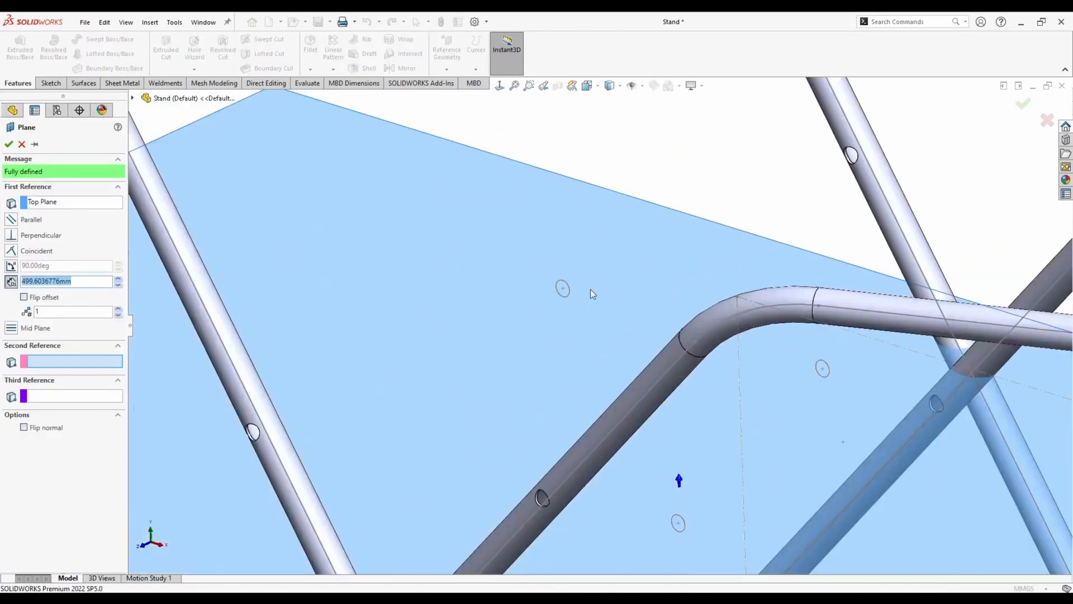
{"action": "left_click", "coordinate": [563, 289]}
{"action": "scroll", "coordinate": [569, 313], "scroll_direction": "up", "scroll_amount": 10}
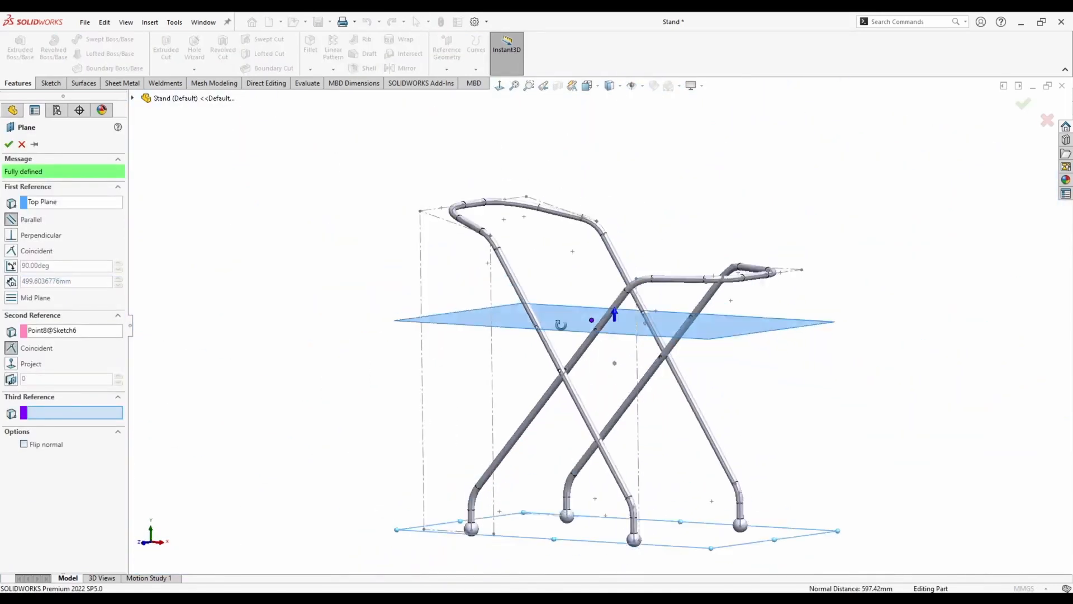
{"action": "middle_click_drag", "start_coordinate": [424, 339], "coordinate": [387, 338]}
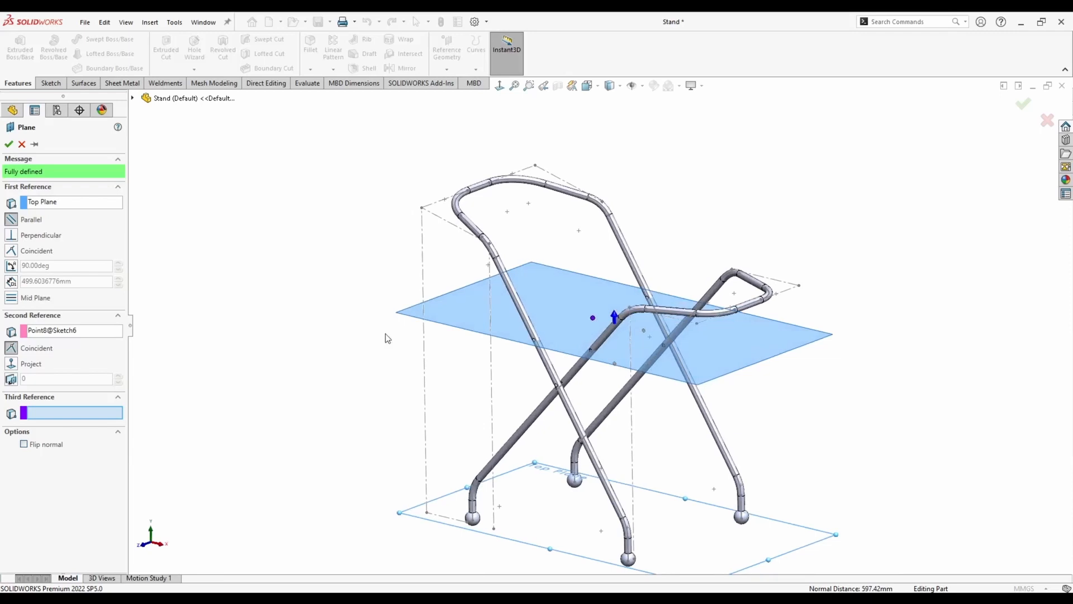
{"action": "left_click", "coordinate": [9, 145]}
Start a sketch on the new plane and draw a centerline joining the centres of the two upper hole circles
{"action": "middle_click_drag", "start_coordinate": [330, 281], "coordinate": [541, 268]}
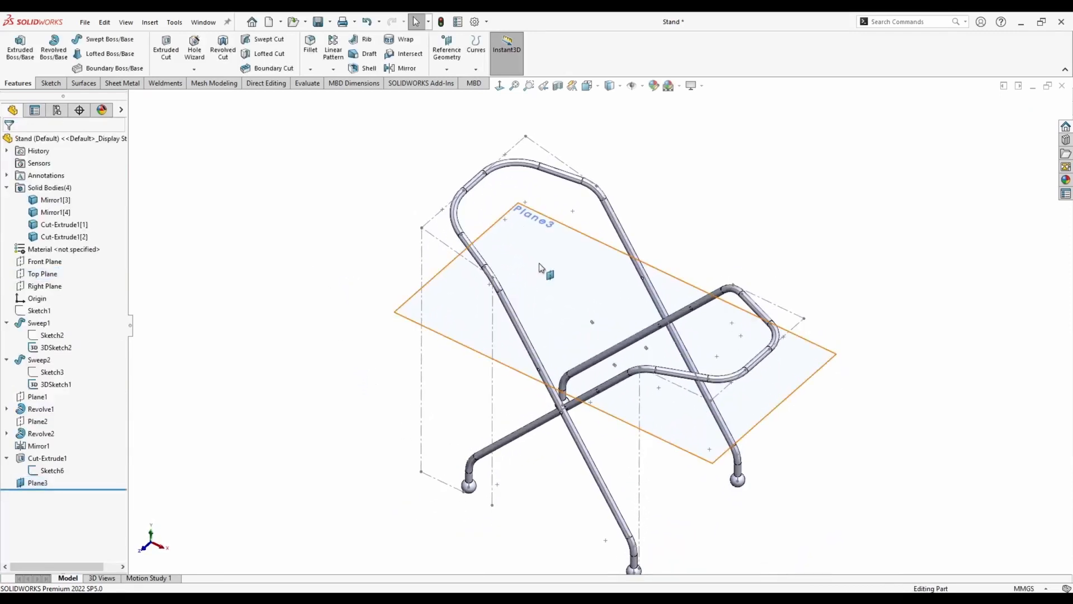
{"action": "right_click", "coordinate": [541, 269]}
{"action": "left_click", "coordinate": [568, 250]}
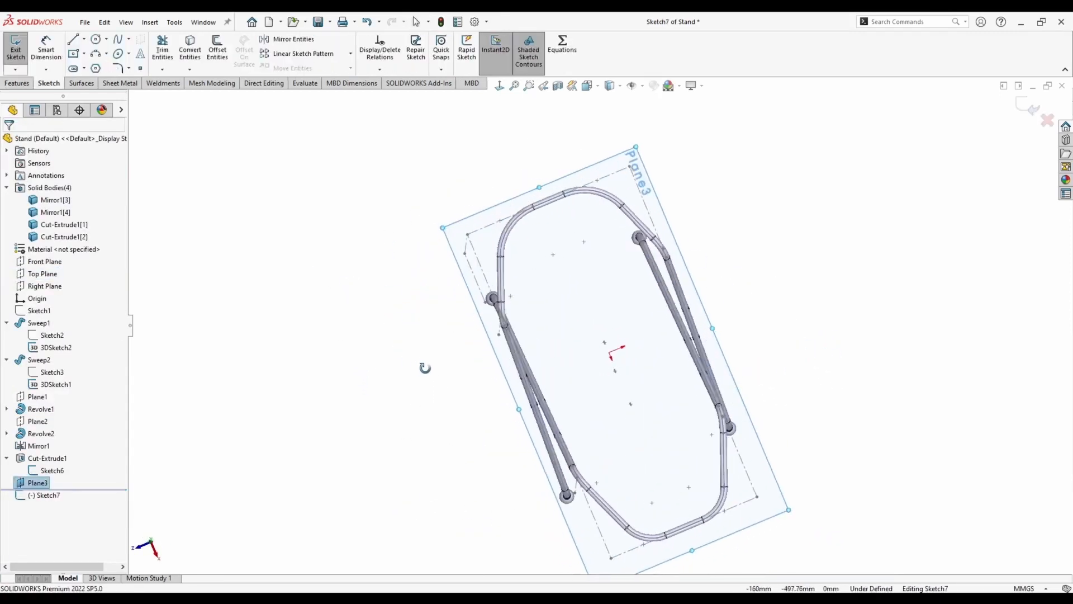
{"action": "scroll", "coordinate": [621, 412], "scroll_direction": "down", "scroll_amount": 5}
{"action": "mouse_move", "coordinate": [621, 412]}
{"action": "middle_mouse_down"}
{"action": "mouse_move", "coordinate": [634, 277]}
{"action": "mouse_move", "coordinate": [649, 297]}
{"action": "middle_mouse_up"}
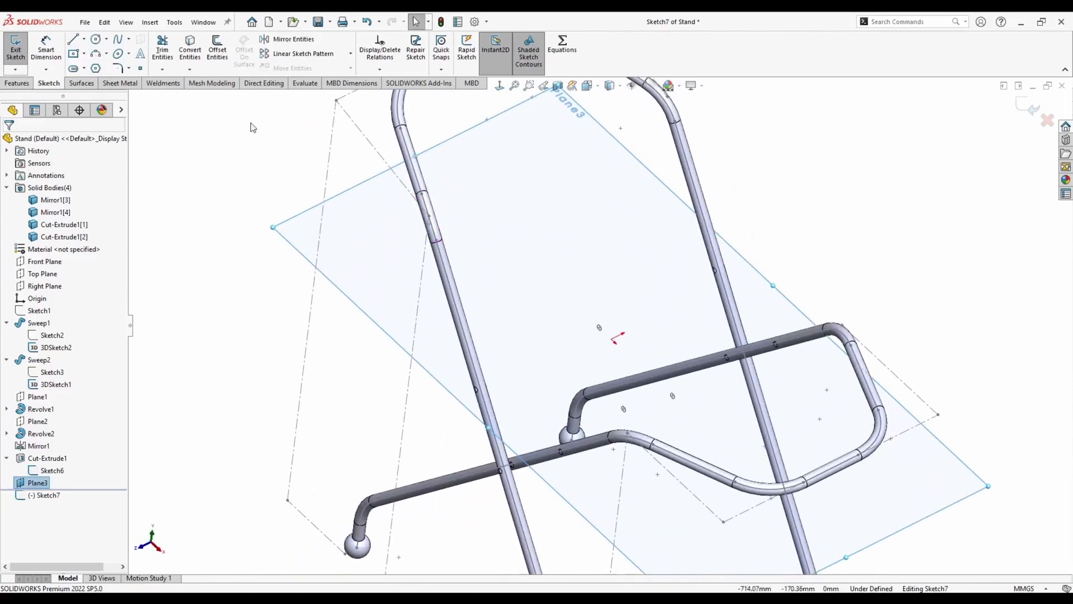
{"action": "left_click", "coordinate": [85, 40]}
{"action": "left_click", "coordinate": [99, 67]}
{"action": "scroll", "coordinate": [612, 363], "scroll_direction": "down", "scroll_amount": 4}
{"action": "left_click", "coordinate": [584, 285]}
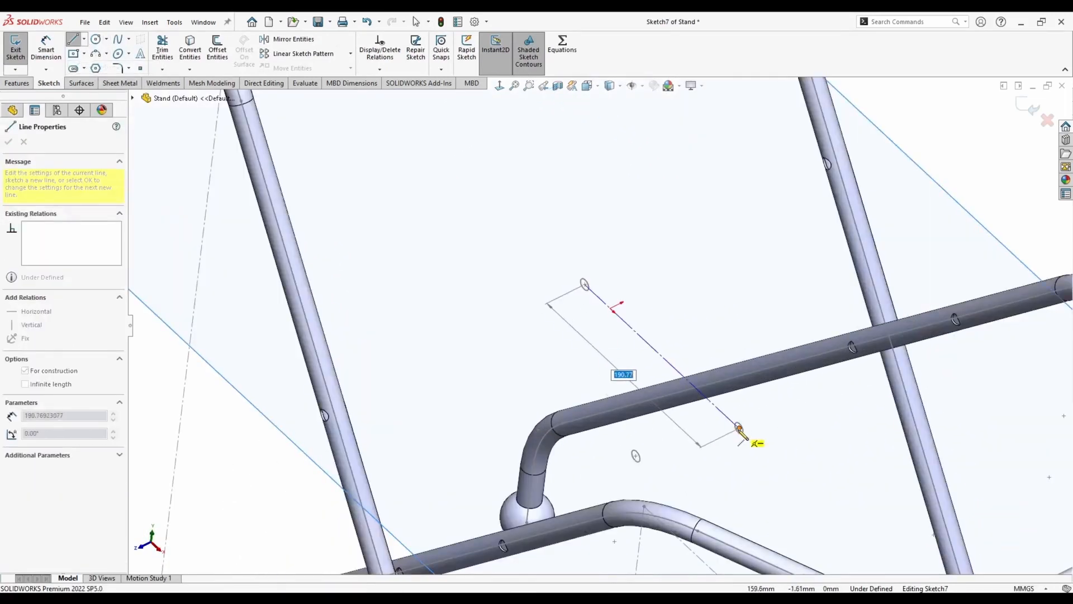
{"action": "left_click", "coordinate": [739, 428]}
{"action": "key", "text": "Escape"}
Draw a 425 mm square as a center rectangle centred on the centerline's midpoint
{"action": "scroll", "coordinate": [726, 413], "scroll_direction": "up", "scroll_amount": 4}
{"action": "middle_click_drag", "start_coordinate": [693, 302], "coordinate": [630, 359]}
{"action": "key", "text": "space"}
{"action": "left_click", "coordinate": [400, 253]}
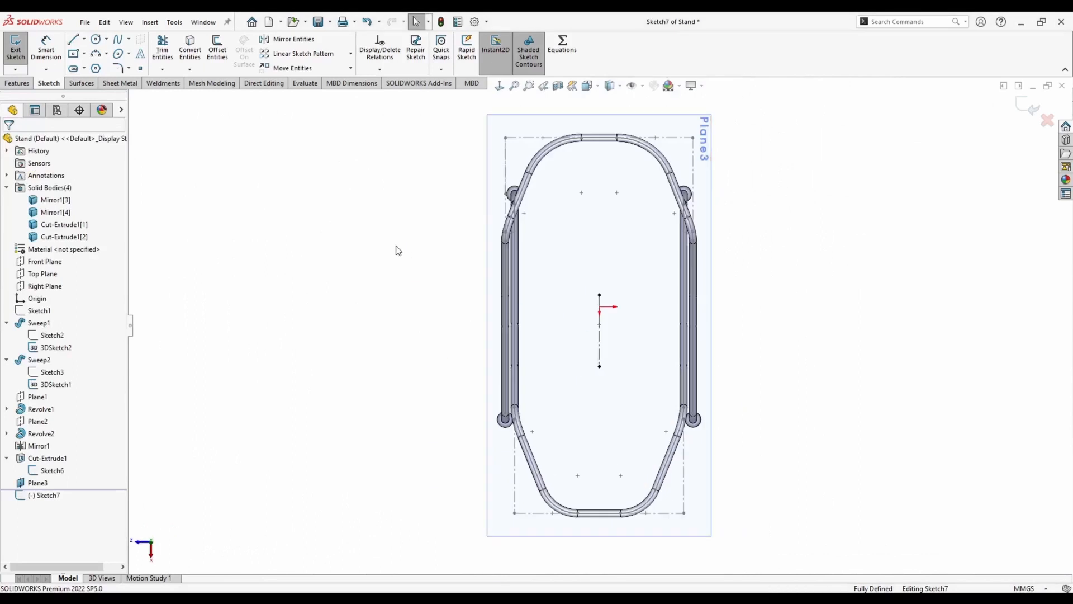
{"action": "left_click", "coordinate": [74, 55]}
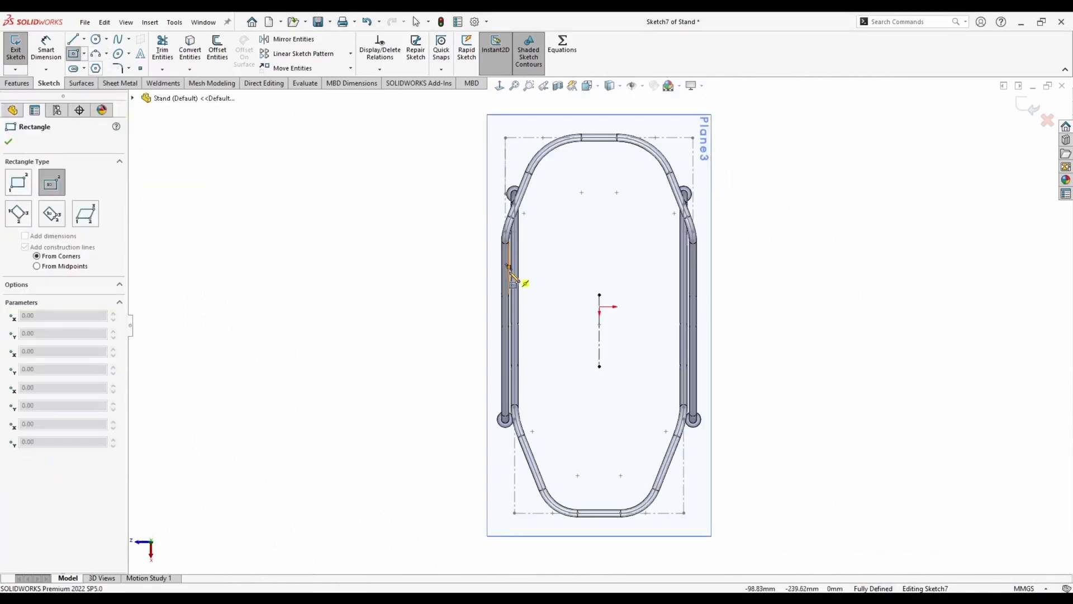
{"action": "left_click", "coordinate": [599, 330]}
{"action": "left_click", "coordinate": [548, 256]}
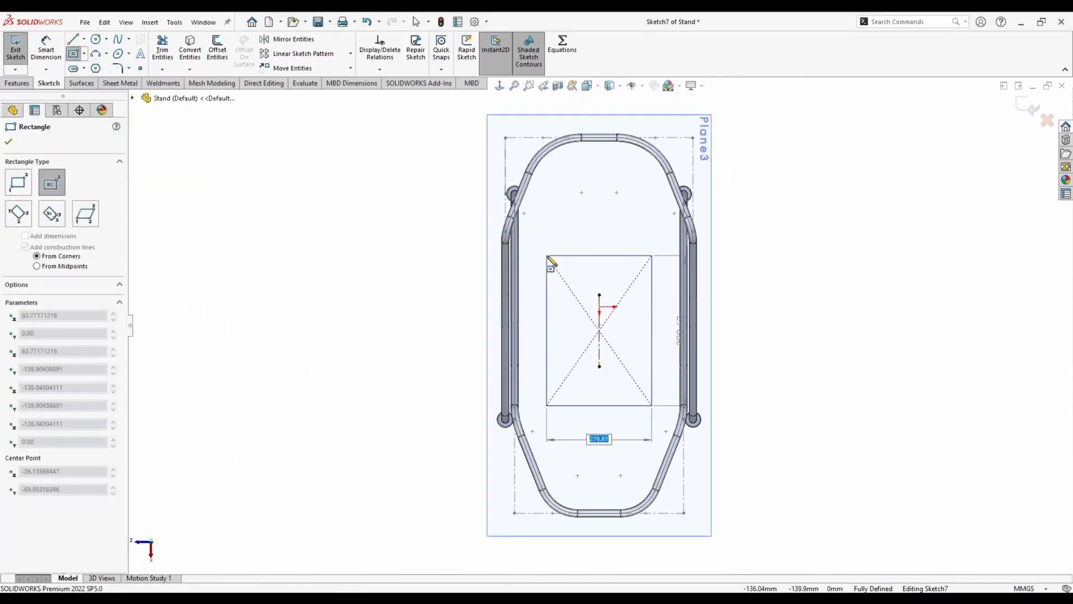
{"action": "key", "text": "Return"}
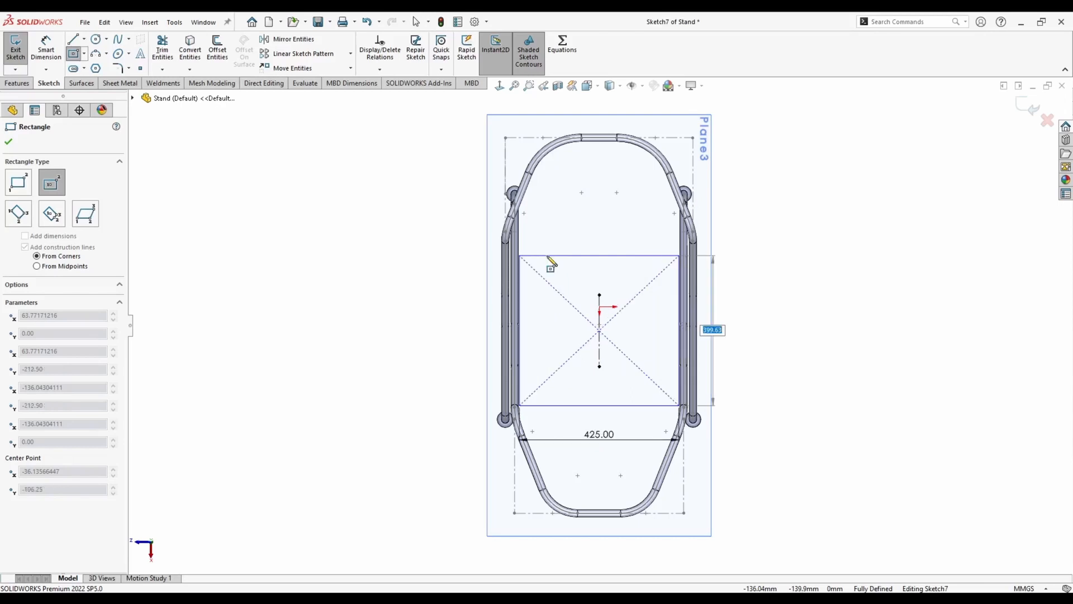
{"action": "key", "text": "Return"}
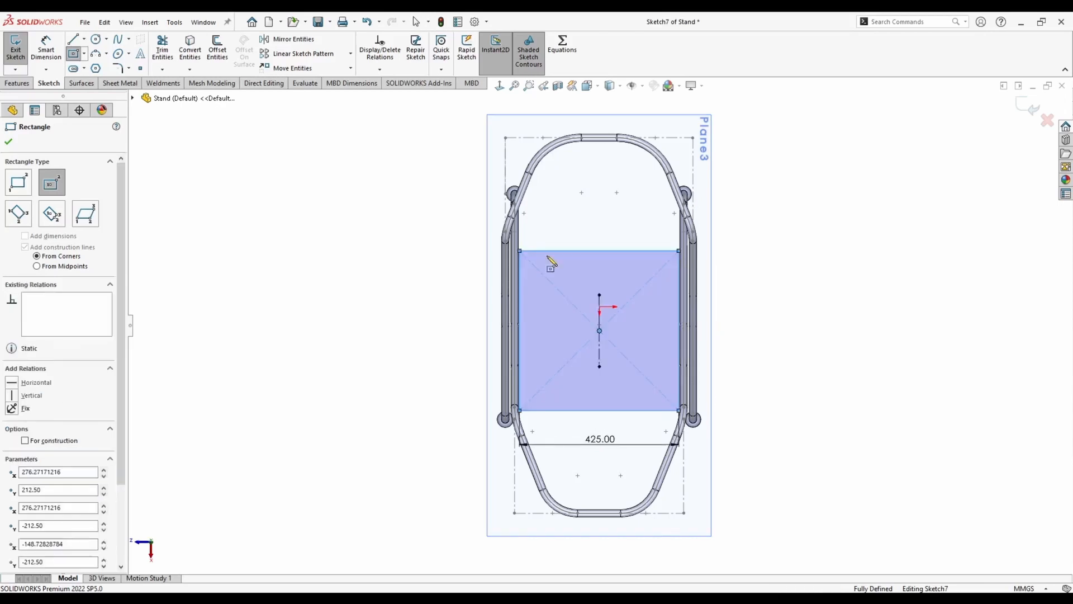
{"action": "key", "text": "Escape"}
{"action": "scroll", "coordinate": [633, 346], "scroll_direction": "down", "scroll_amount": 2}
{"action": "left_click", "coordinate": [603, 437]}
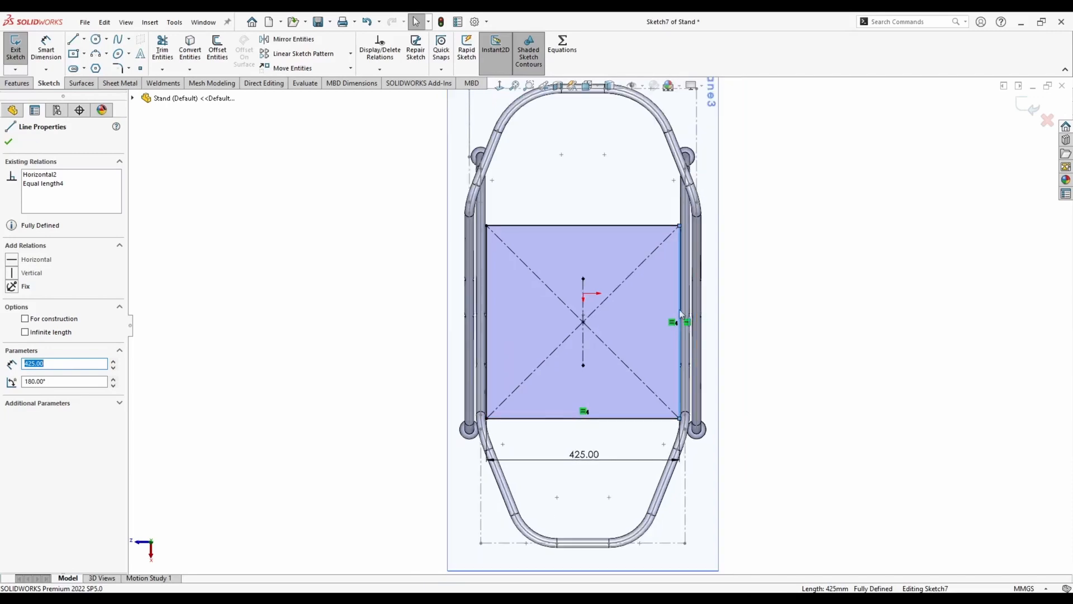
{"action": "left_click", "coordinate": [395, 296]}
Round all four corners of the square with 50 mm sketch fillets, accepting the removal of the equal relation
{"action": "left_click", "coordinate": [118, 68]}
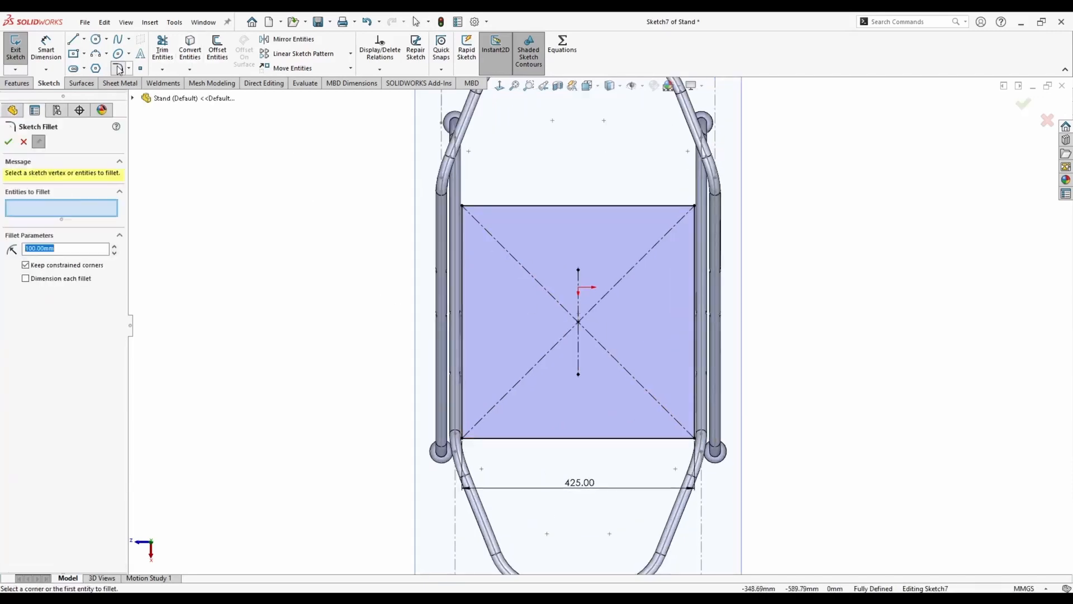
{"action": "left_click", "coordinate": [461, 206]}
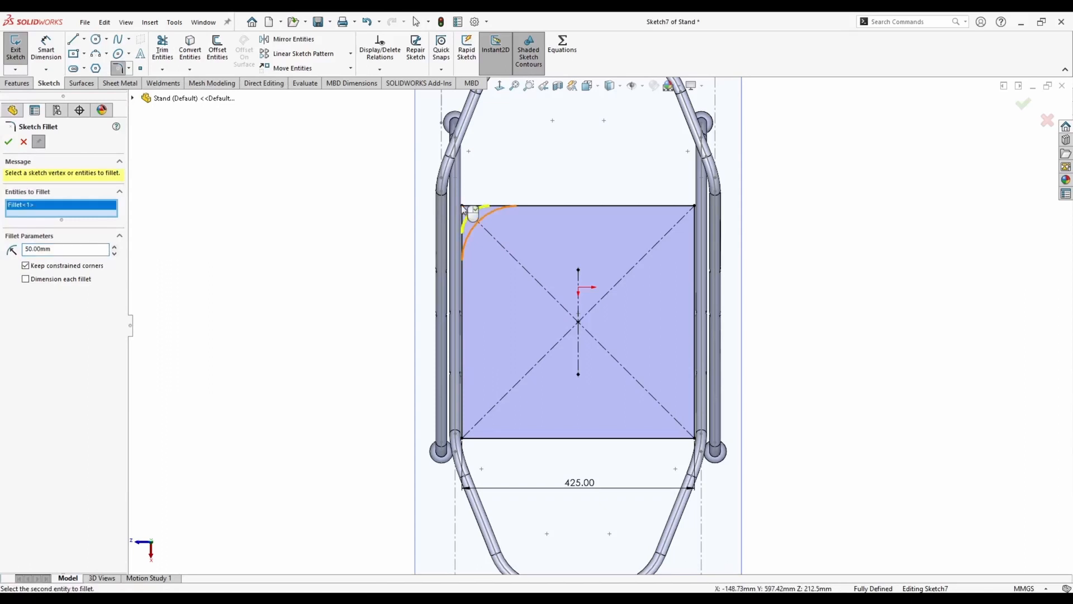
{"action": "left_click", "coordinate": [696, 206]}
{"action": "key", "text": "Return"}
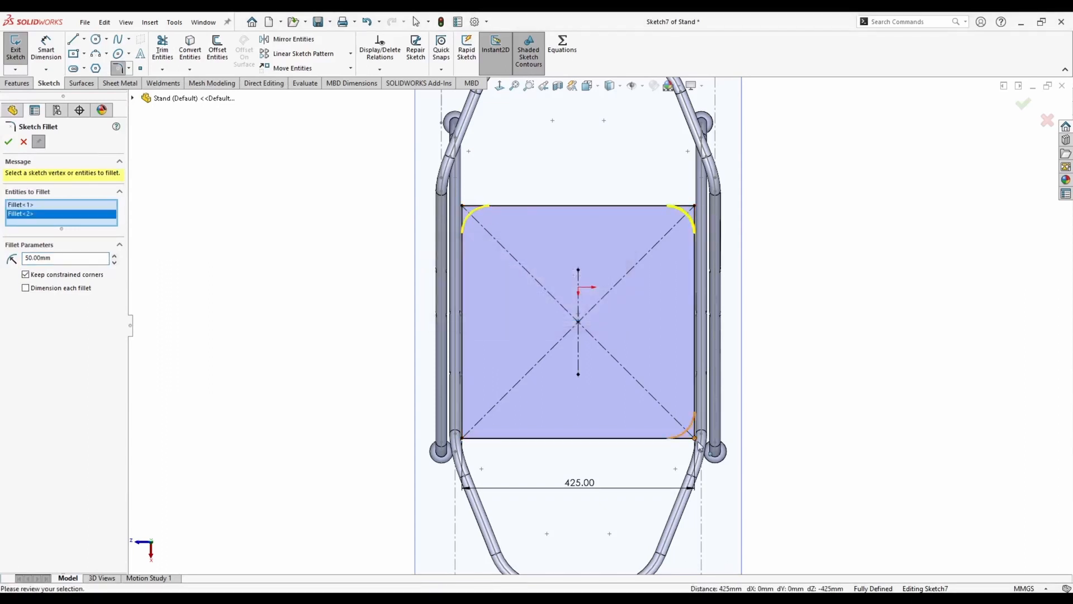
{"action": "left_click", "coordinate": [696, 439]}
{"action": "key", "text": "Return"}
{"action": "left_click", "coordinate": [462, 439]}
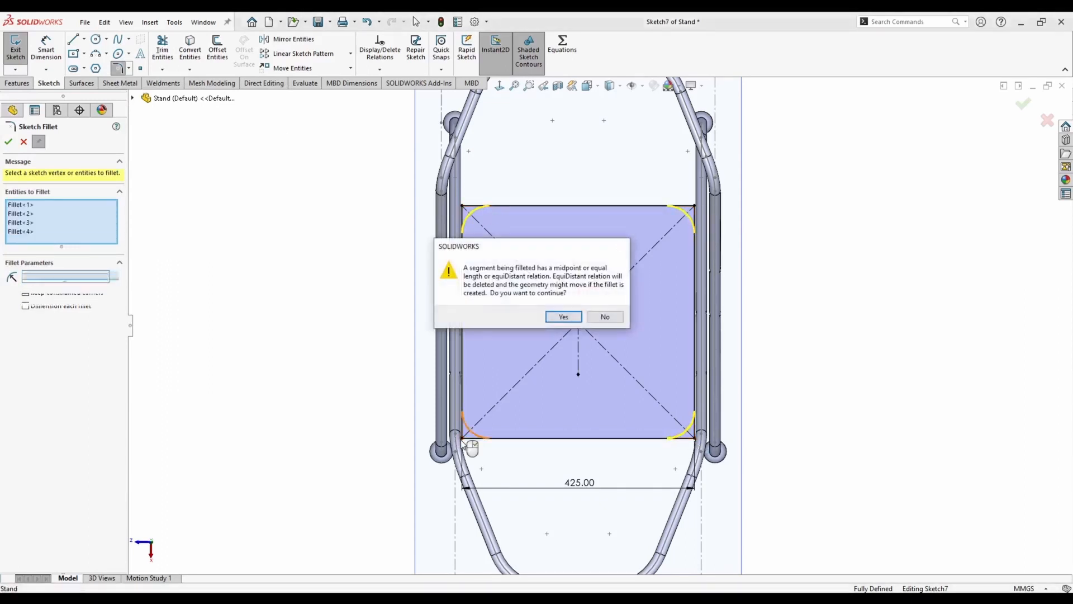
{"action": "key", "text": "Return"}
{"action": "key", "text": "Return"}
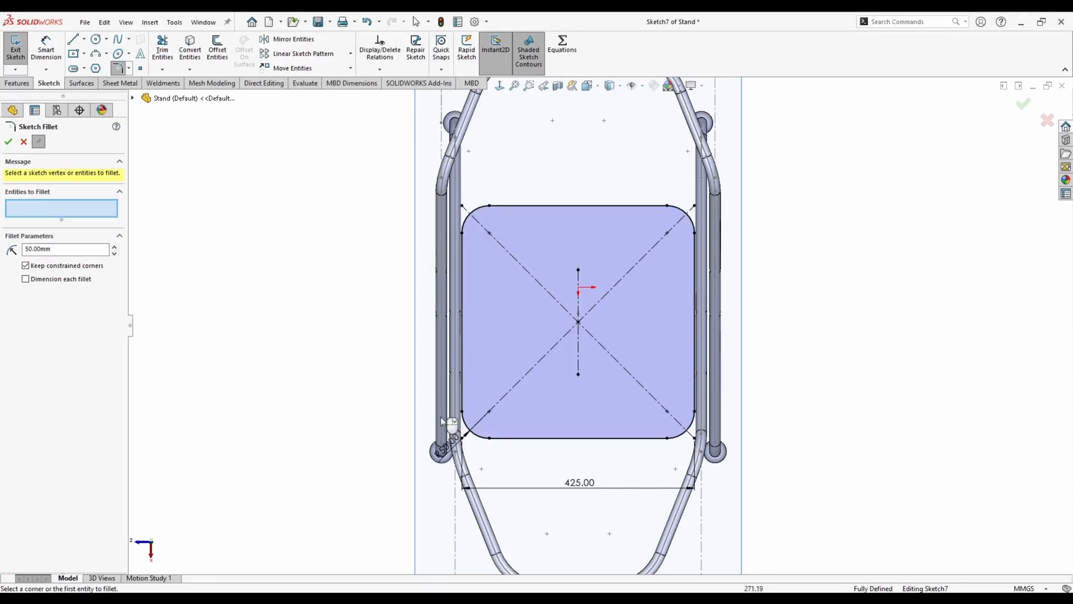
{"action": "left_click", "coordinate": [23, 142]}
Offset the whole rounded square inward by 3 mm
{"action": "left_click", "coordinate": [217, 49]}
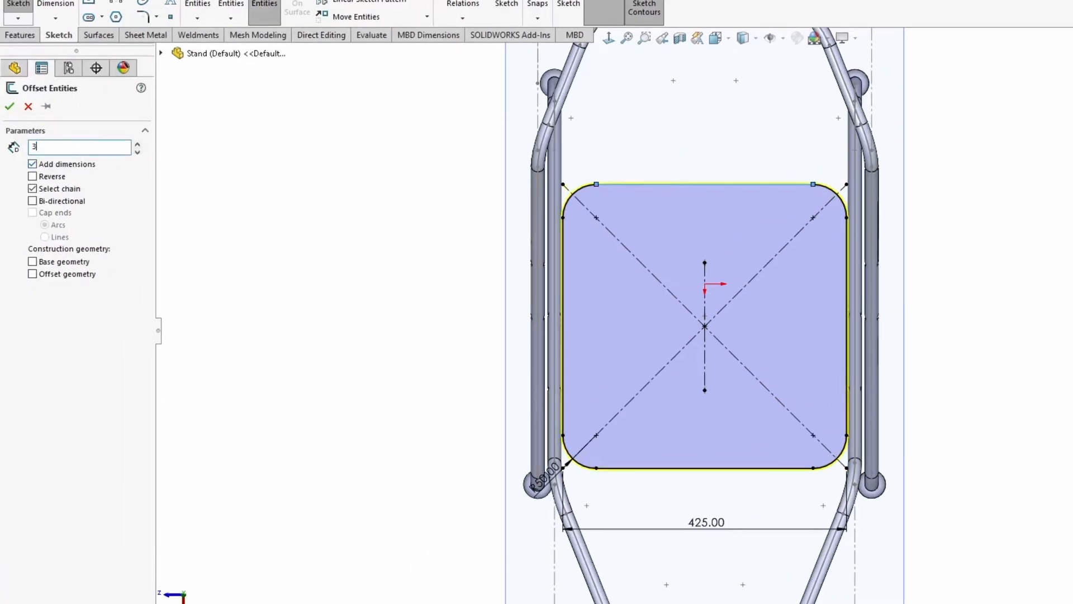
{"action": "key", "text": "Return"}
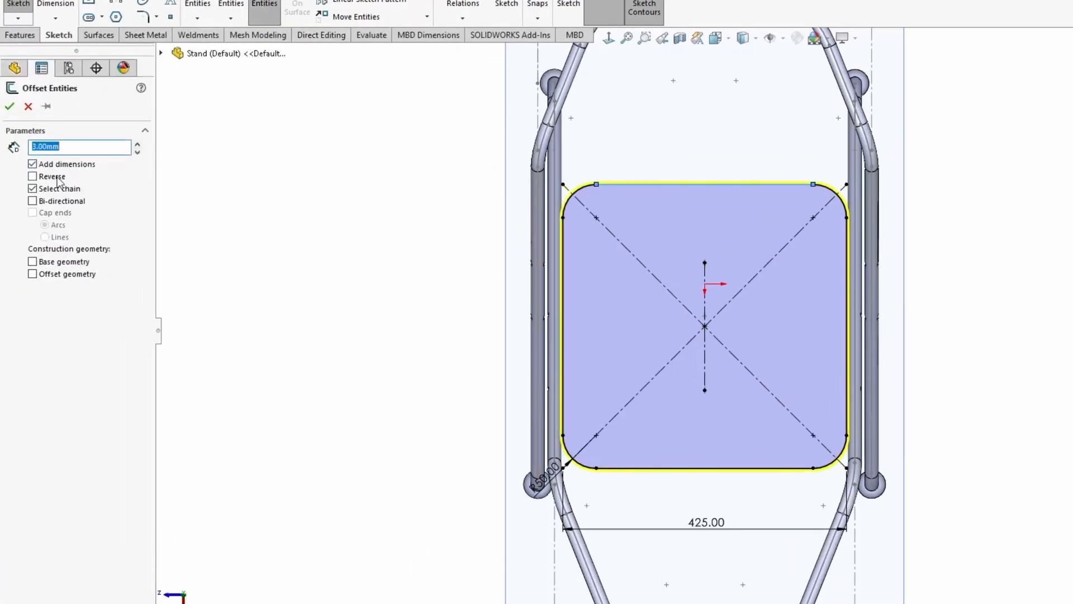
{"action": "left_click", "coordinate": [57, 178]}
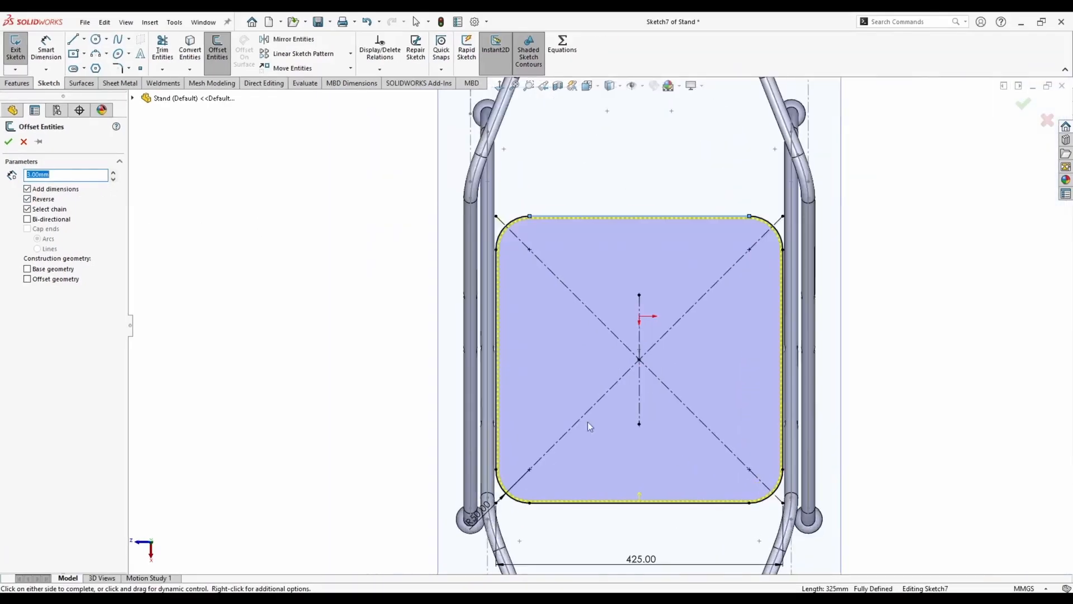
{"action": "left_click", "coordinate": [13, 143]}
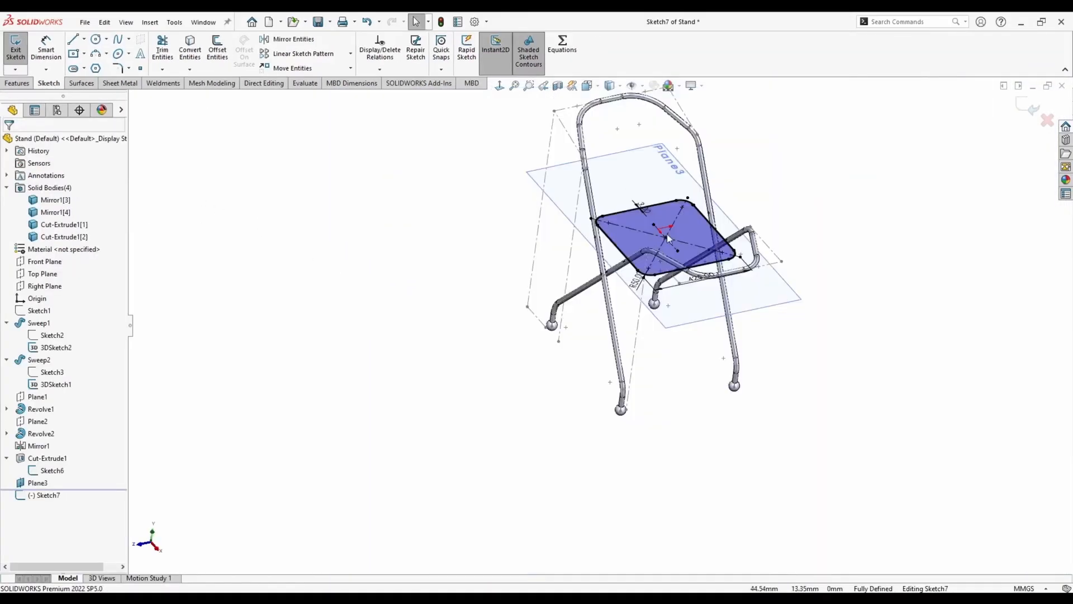
Extrude the thin rounded square ring 25 mm with the Mid Plane end condition
{"action": "middle_click_drag", "start_coordinate": [667, 234], "coordinate": [598, 361]}
{"action": "left_click", "coordinate": [18, 83]}
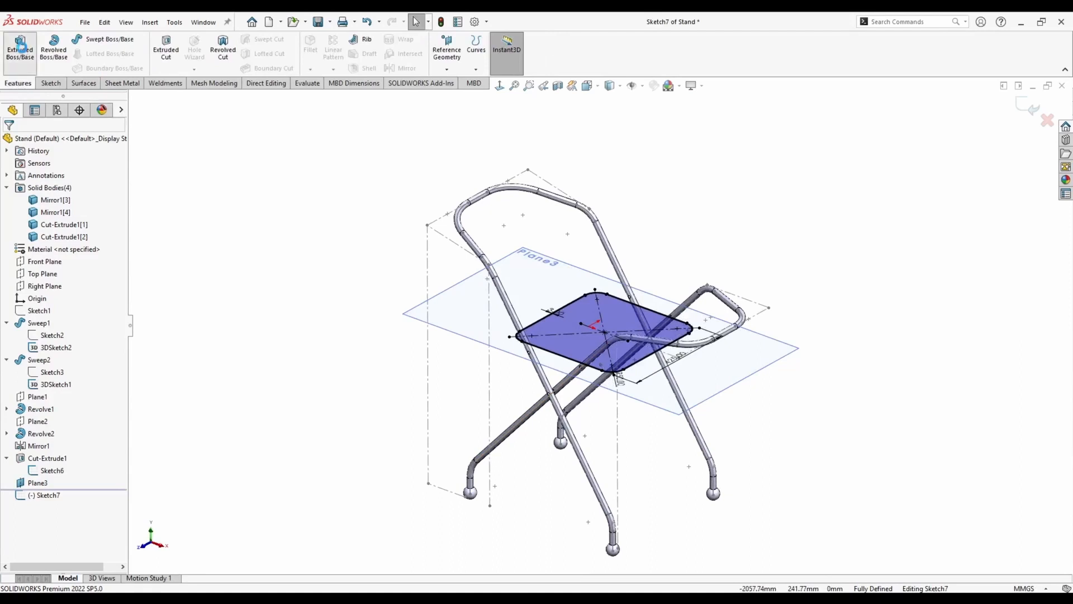
{"action": "left_click", "coordinate": [21, 47]}
{"action": "left_click", "coordinate": [52, 209]}
{"action": "left_click", "coordinate": [54, 261]}
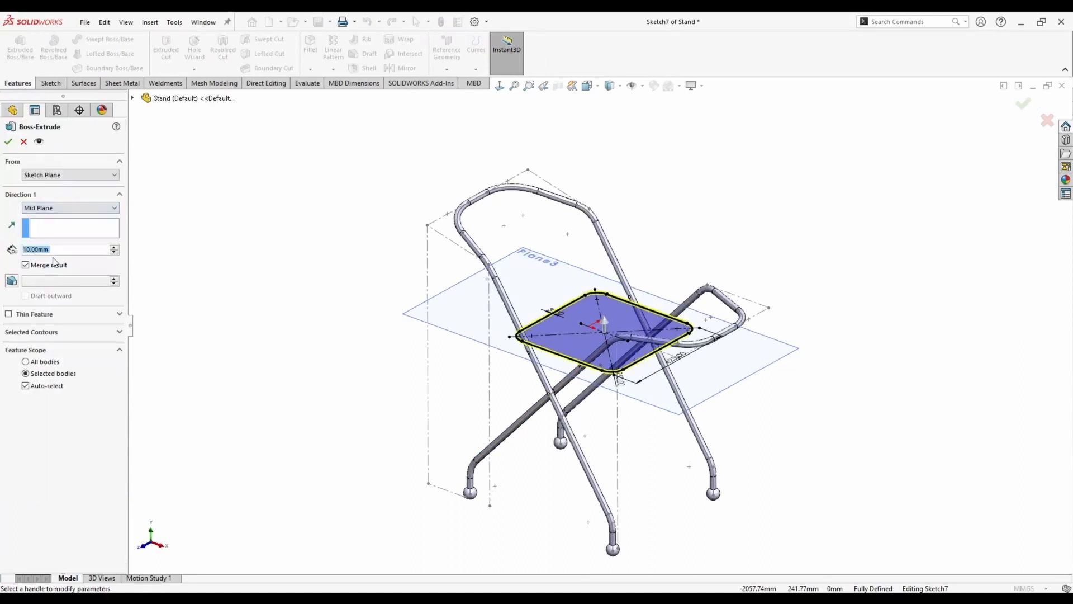
{"action": "type", "text": "25"}
{"action": "key", "text": "Return"}
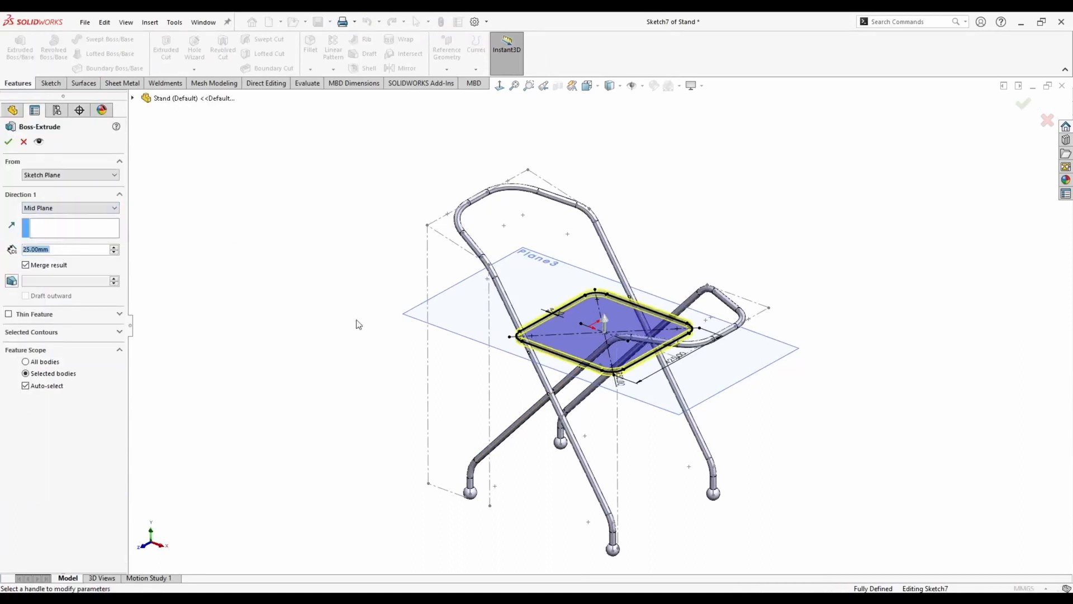
{"action": "left_click", "coordinate": [9, 142]}
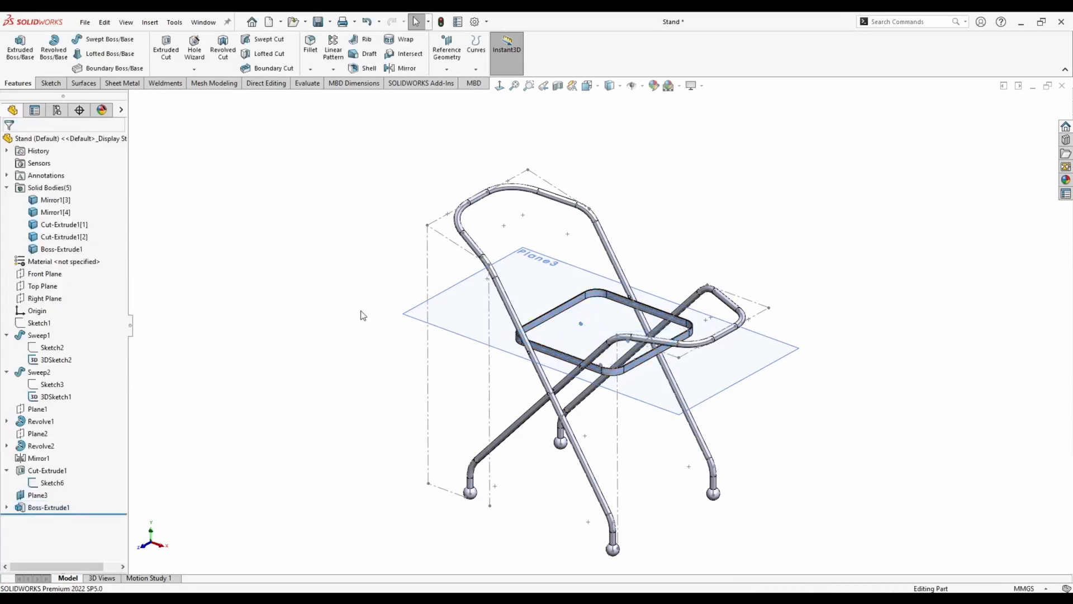
Hide the reference plane that runs through the seat frame
{"action": "right_click", "coordinate": [462, 309]}
{"action": "left_click", "coordinate": [507, 295]}
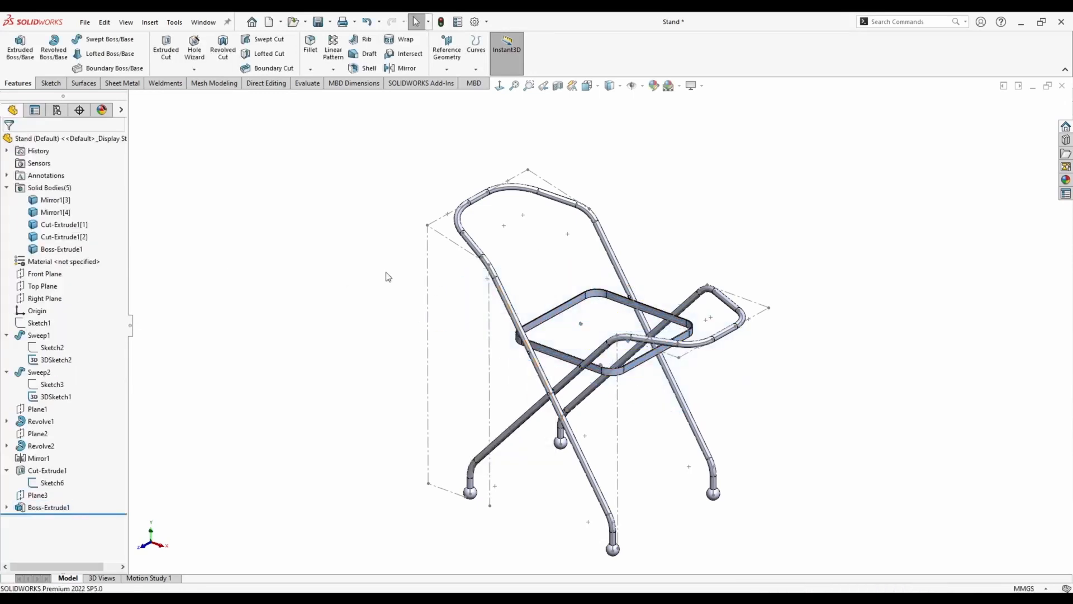
{"action": "scroll", "coordinate": [573, 350], "scroll_direction": "up", "scroll_amount": 5}
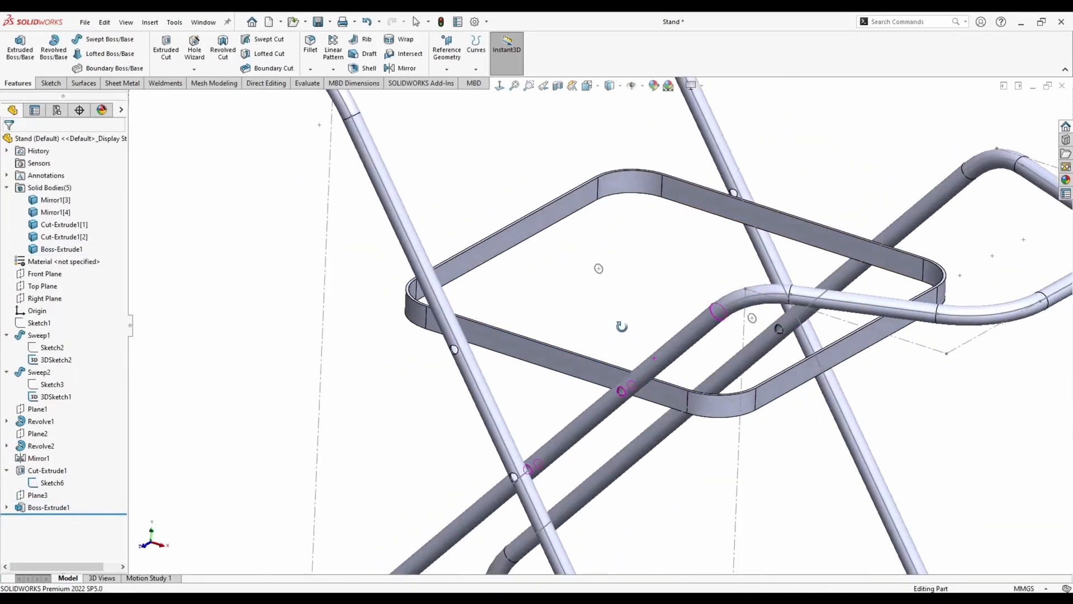
{"action": "scroll", "coordinate": [84, 276], "scroll_direction": "down", "scroll_amount": 6}
Start a sketch on the Front Plane and hide both tube bodies that cross in front of the seat frame
{"action": "right_click", "coordinate": [47, 274]}
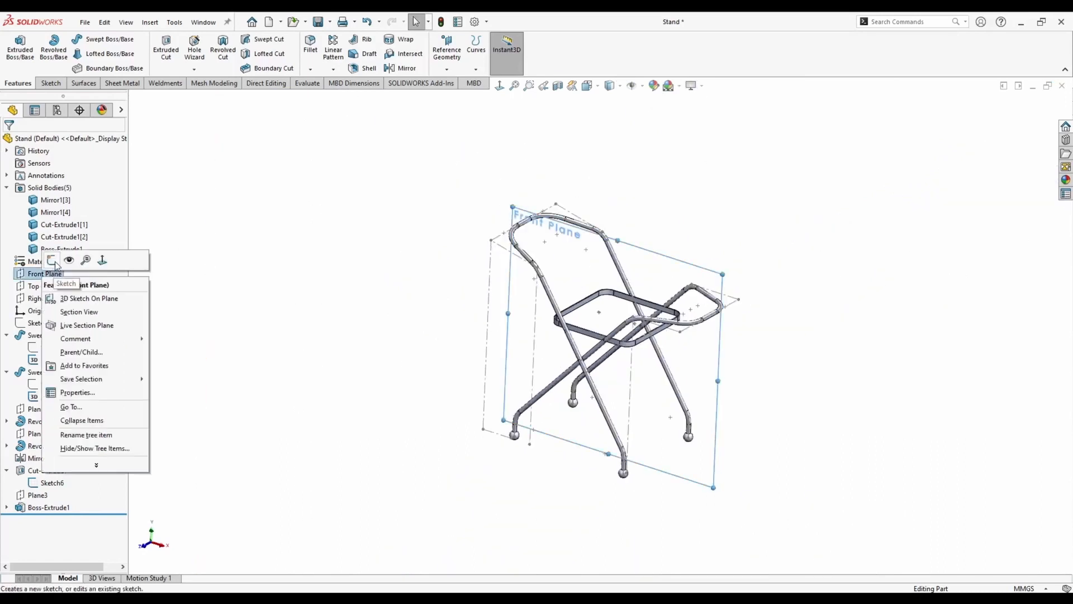
{"action": "left_click", "coordinate": [53, 260]}
{"action": "scroll", "coordinate": [587, 273], "scroll_direction": "up", "scroll_amount": 8}
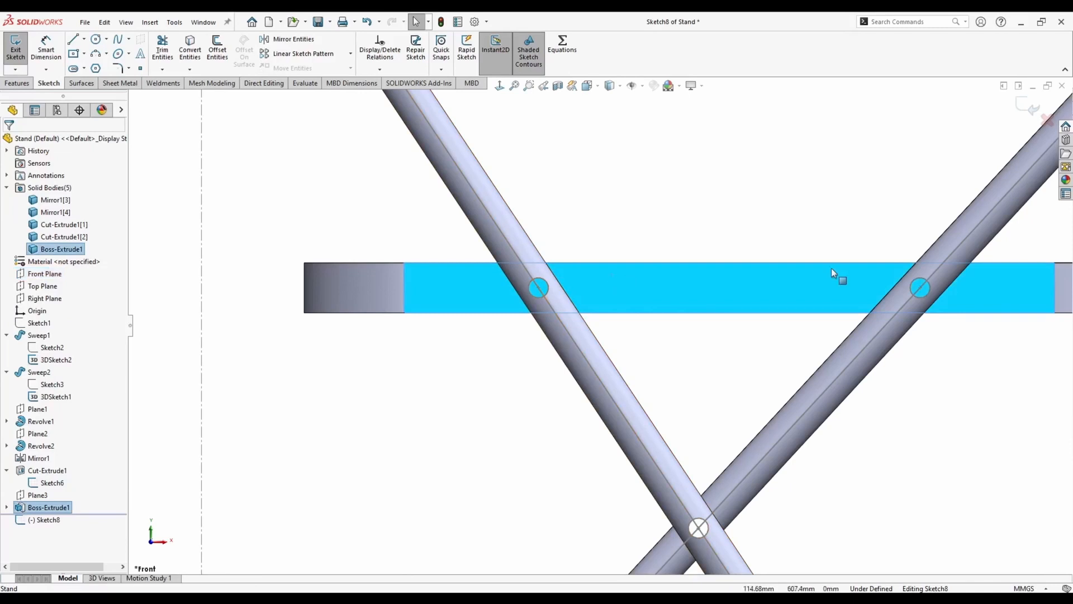
{"action": "left_click", "coordinate": [581, 230]}
{"action": "scroll", "coordinate": [664, 276], "scroll_direction": "up", "scroll_amount": 3}
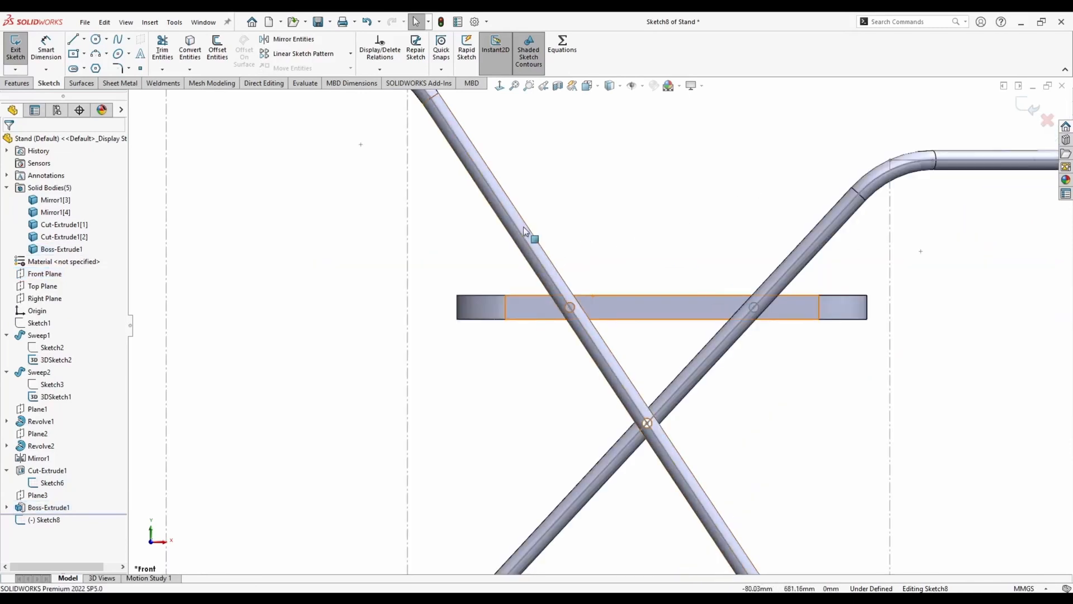
{"action": "key", "text": "Tab"}
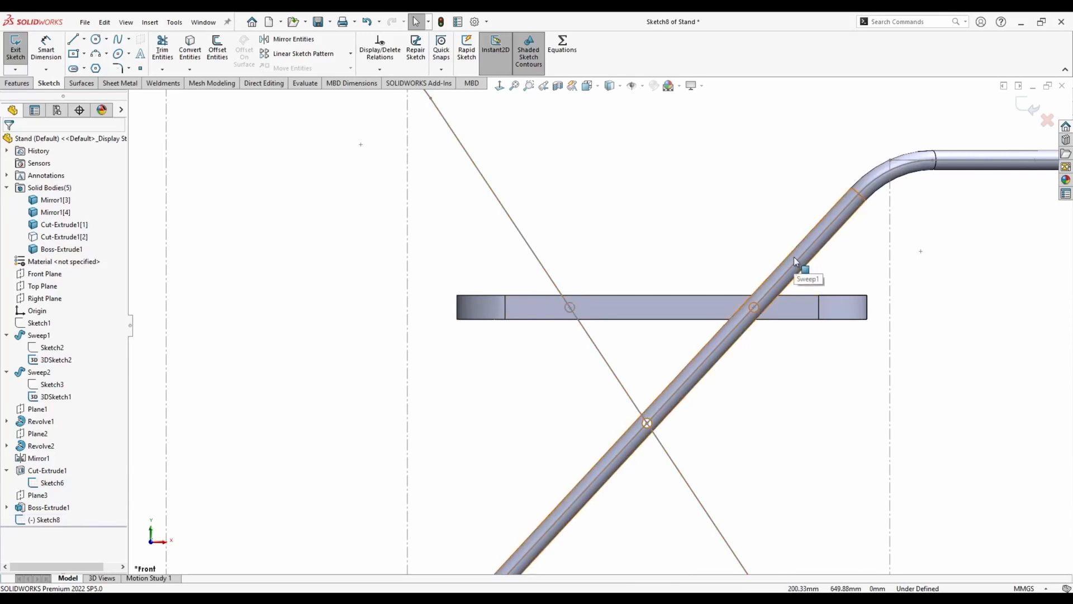
{"action": "key", "text": "Tab"}
Hide the 3D path sketches of both sweeps
{"action": "right_click", "coordinate": [62, 360]}
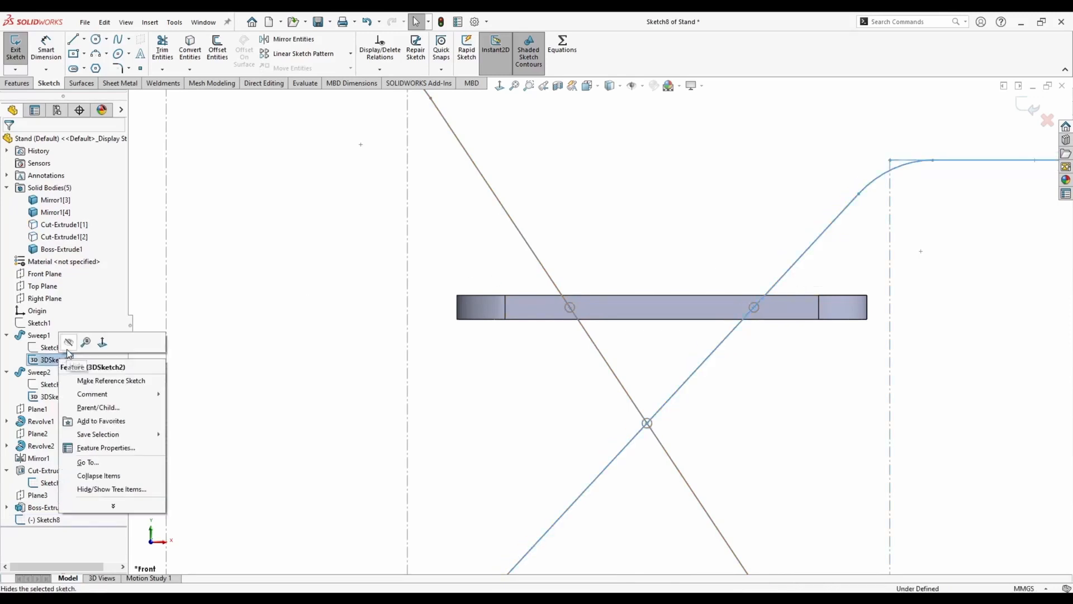
{"action": "left_click", "coordinate": [64, 344]}
{"action": "right_click", "coordinate": [56, 397]}
{"action": "left_click", "coordinate": [63, 382]}
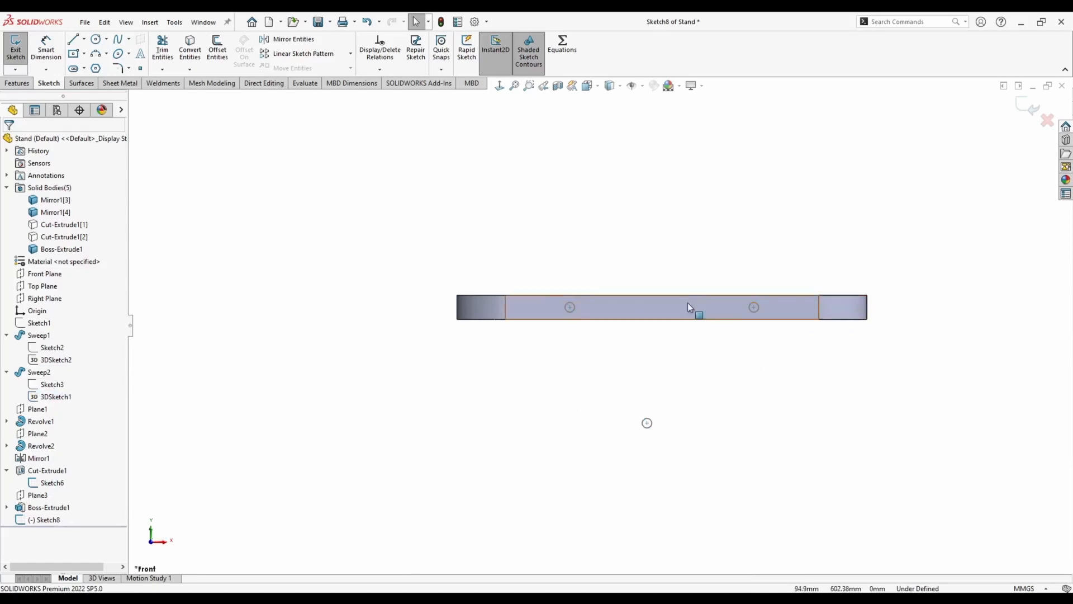
Convert the two existing hole circles lying over the seat frame into the current sketch
{"action": "scroll", "coordinate": [592, 308], "scroll_direction": "down", "scroll_amount": 6}
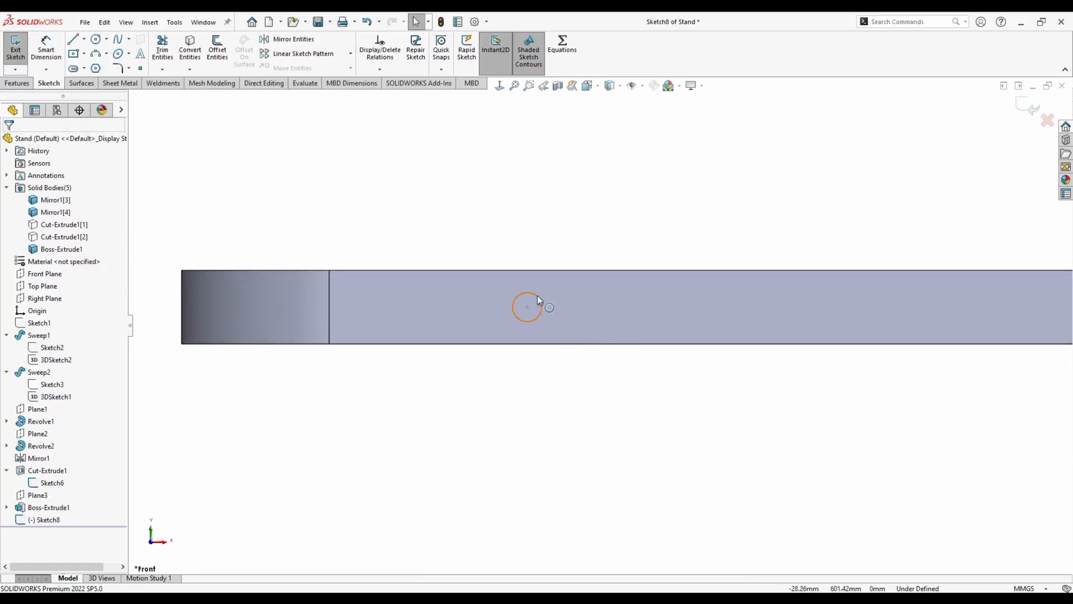
{"action": "left_click", "coordinate": [539, 297]}
{"action": "scroll", "coordinate": [901, 314], "scroll_direction": "up", "scroll_amount": 3}
{"action": "left_click", "coordinate": [892, 316], "text": "ctrl"}
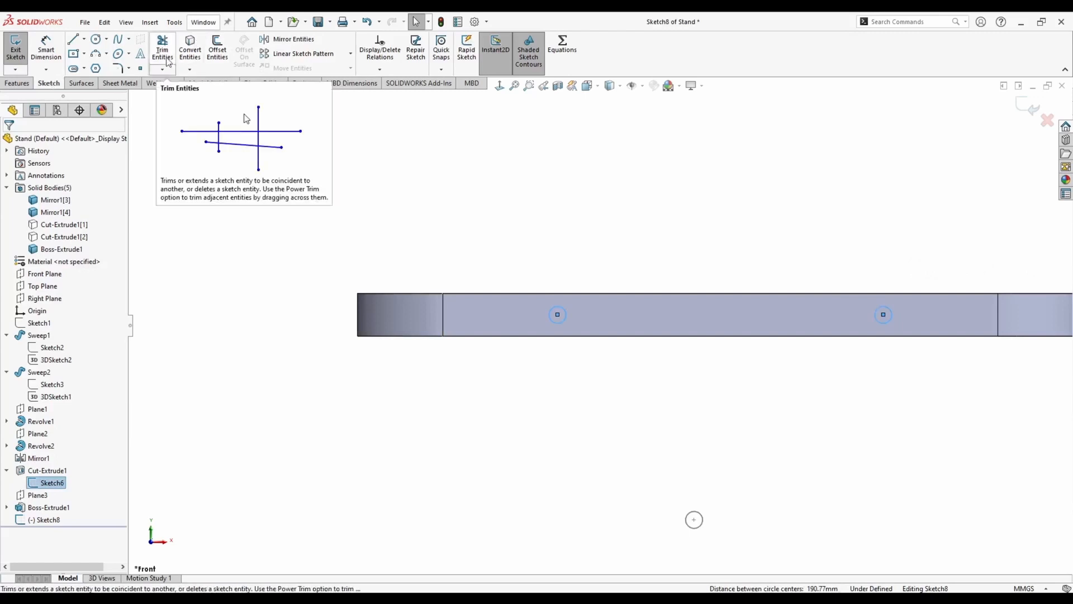
{"action": "left_click", "coordinate": [190, 48]}
{"action": "scroll", "coordinate": [639, 316], "scroll_direction": "down", "scroll_amount": 3}
{"action": "scroll", "coordinate": [491, 313], "scroll_direction": "down", "scroll_amount": 3}
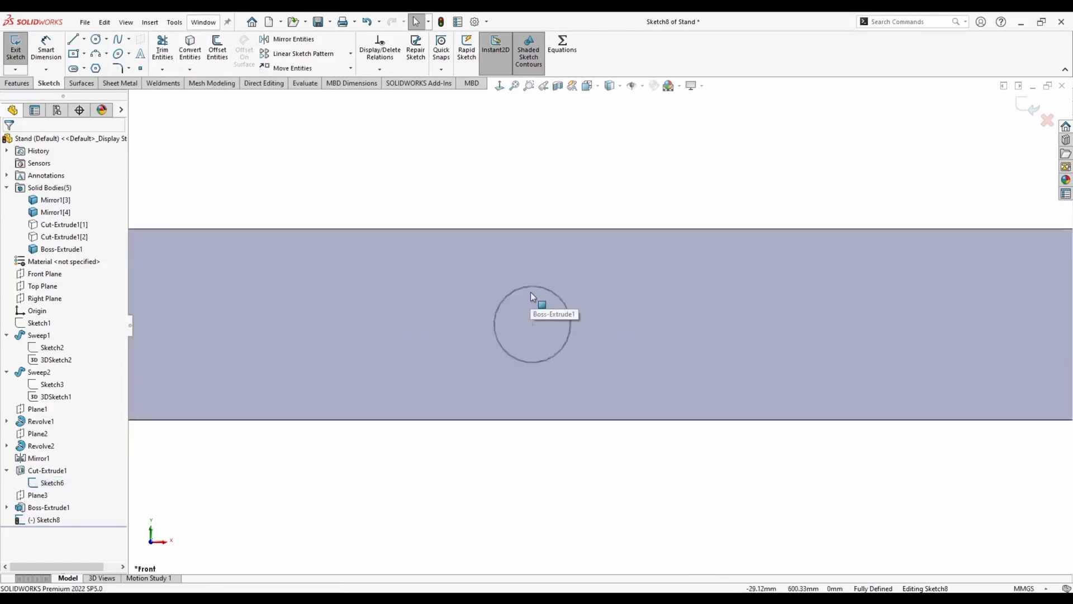
Sketch a bent slot outline from the top of the rear hole circle down to the frame's lower edge and back to the circle's bottom
{"action": "scroll", "coordinate": [560, 323], "scroll_direction": "up", "scroll_amount": 2}
{"action": "left_click", "coordinate": [71, 37]}
{"action": "left_click", "coordinate": [560, 302]}
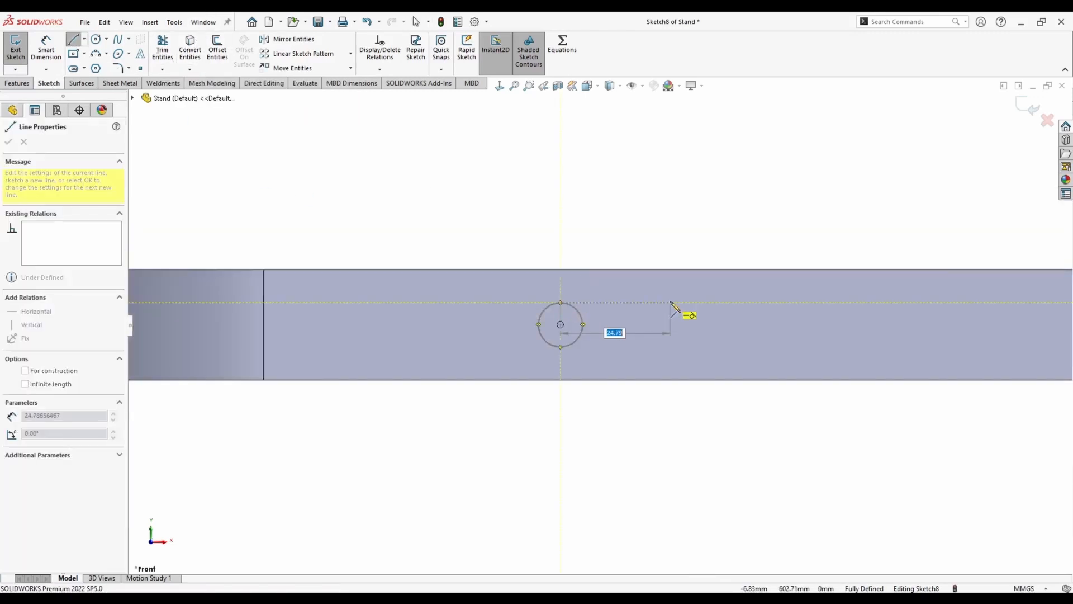
{"action": "left_click", "coordinate": [669, 303]}
{"action": "left_click", "coordinate": [661, 379]}
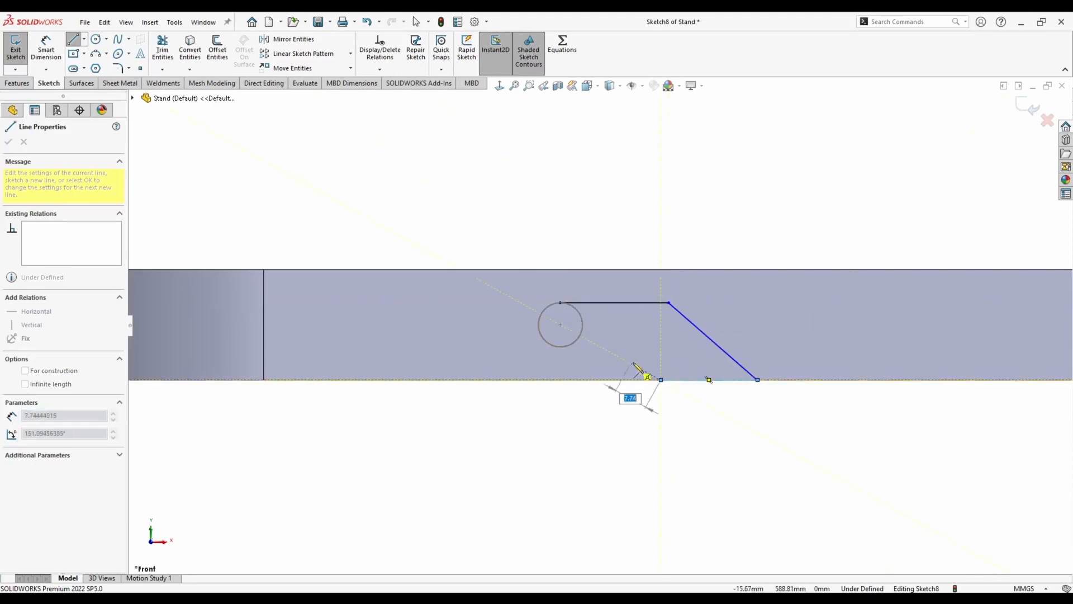
{"action": "left_click", "coordinate": [628, 347]}
{"action": "left_click", "coordinate": [561, 347]}
{"action": "key", "text": "Escape"}
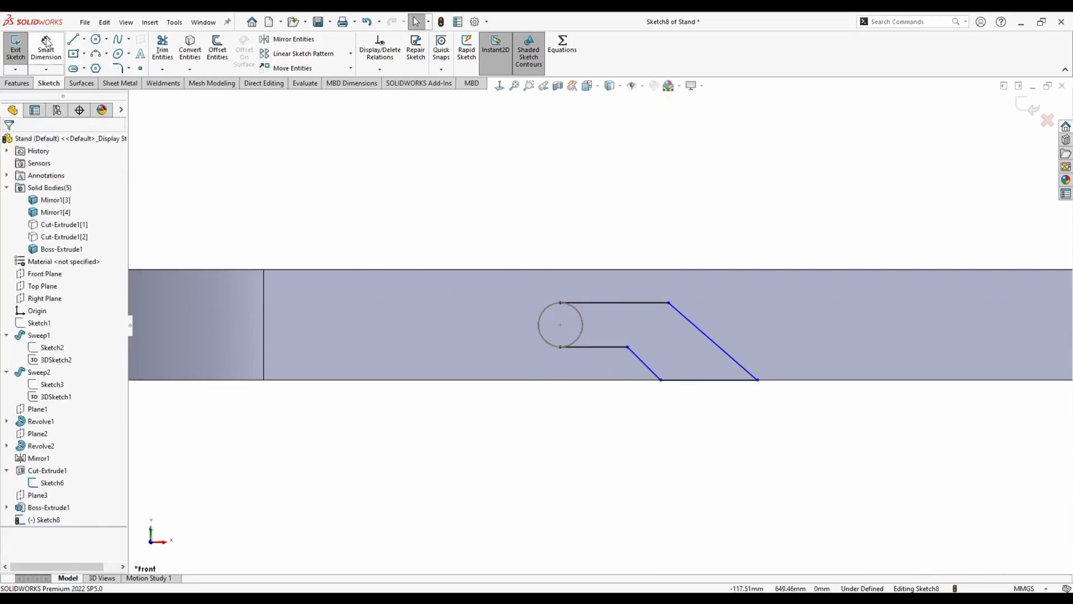
Dimension the slot's lower horizontal line to 15 mm and its opening along the frame's lower edge to 14 mm
{"action": "left_click", "coordinate": [46, 48]}
{"action": "left_click", "coordinate": [570, 347]}
{"action": "left_click", "coordinate": [592, 421]}
{"action": "type", "text": "15.00mm"}
{"action": "key", "text": "Return"}
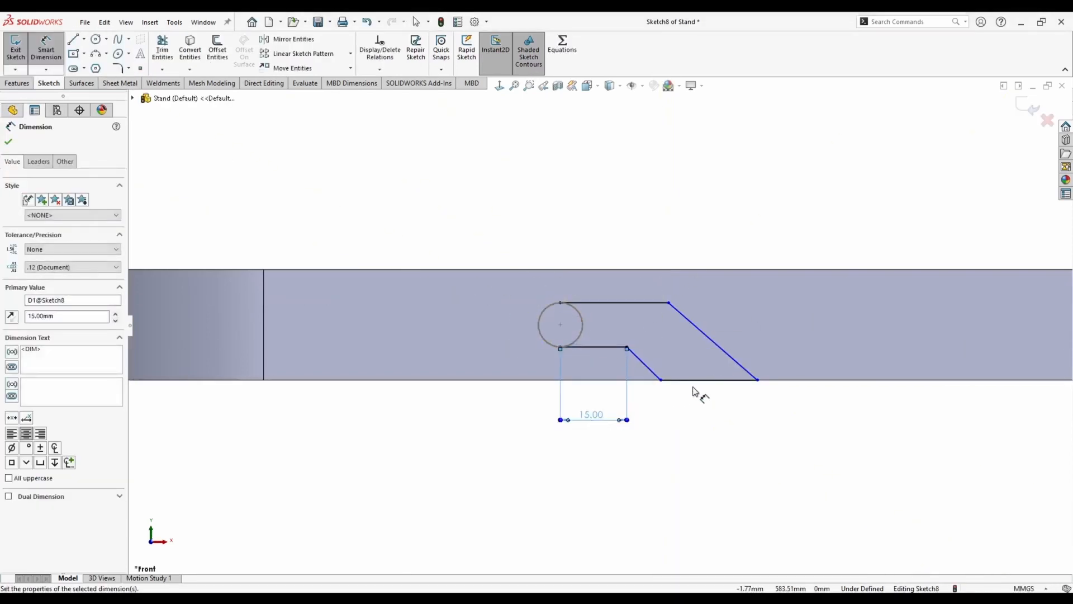
{"action": "left_click", "coordinate": [693, 380]}
{"action": "left_click", "coordinate": [693, 422]}
{"action": "type", "text": "14"}
{"action": "key", "text": "Return"}
Set the angle between the slot's lower horizontal line and its short slanted line to 45°
{"action": "scroll", "coordinate": [655, 368], "scroll_direction": "down", "scroll_amount": 2}
{"action": "left_click", "coordinate": [598, 335]}
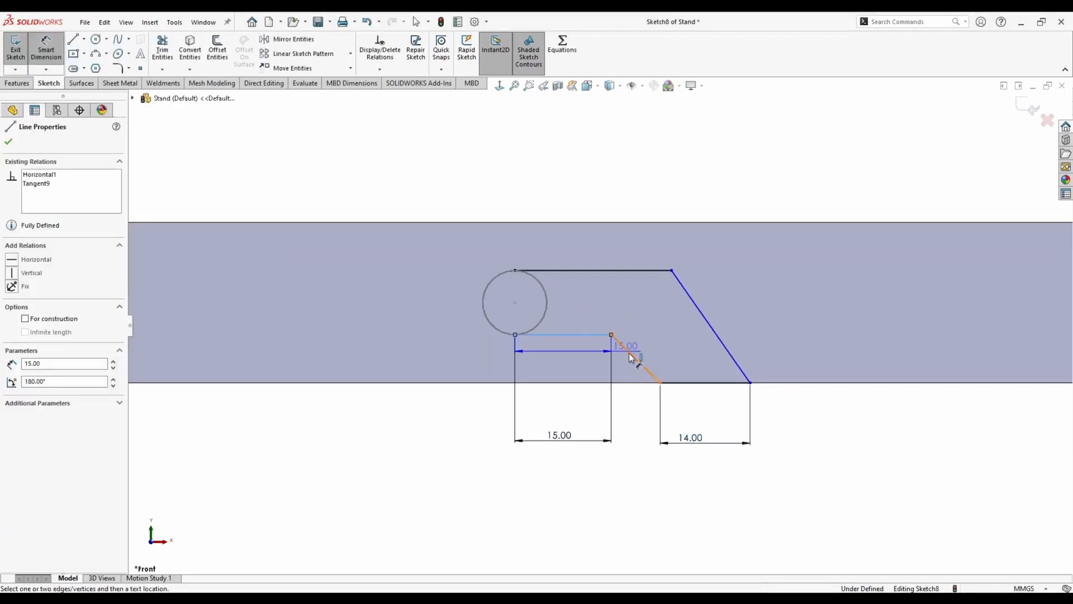
{"action": "left_click", "coordinate": [634, 356]}
{"action": "left_click", "coordinate": [673, 364]}
{"action": "type", "text": "45"}
{"action": "key", "text": "Return"}
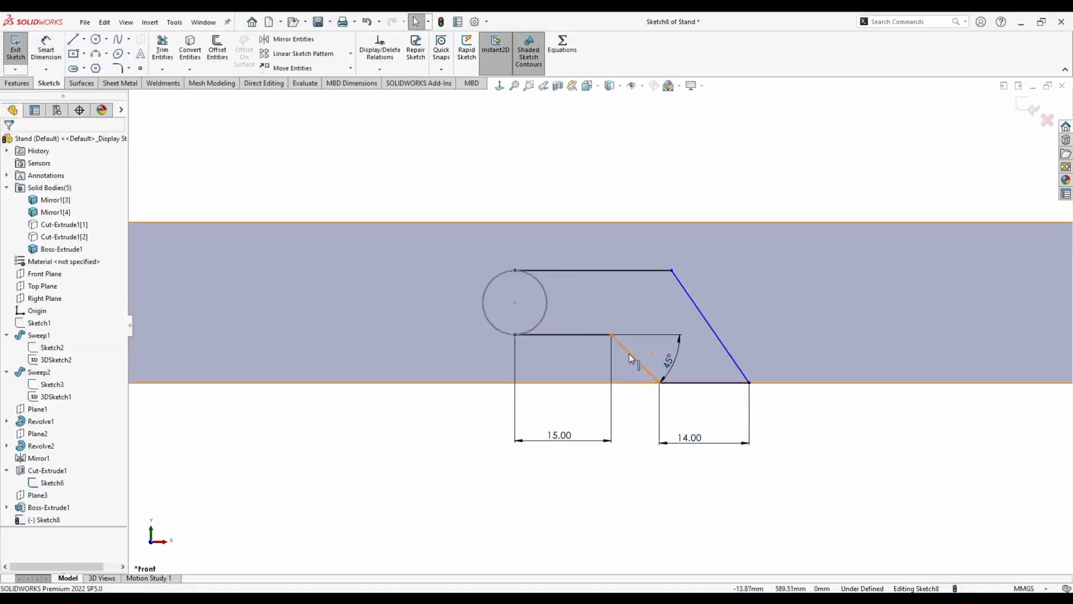
Make the slot's long slanted line parallel to its short slanted line
{"action": "left_click", "coordinate": [629, 353]}
{"action": "left_click", "coordinate": [678, 276], "text": "ctrl"}
{"action": "left_click", "coordinate": [778, 236]}
{"action": "left_click", "coordinate": [678, 171]}
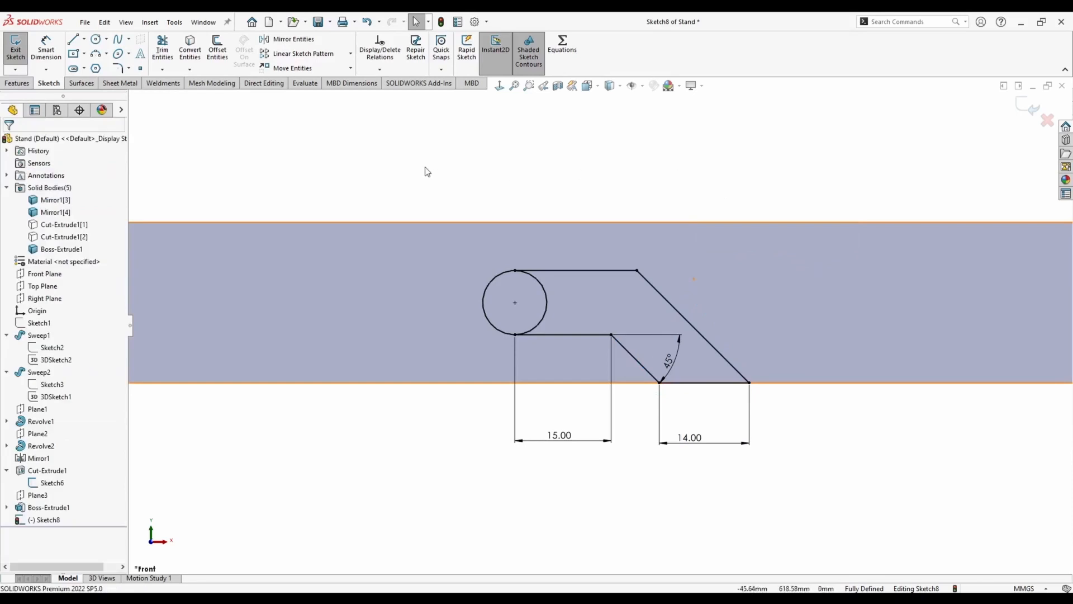
Round the slot's inner and outer bend corners with 10 mm sketch fillets
{"action": "left_click", "coordinate": [117, 68]}
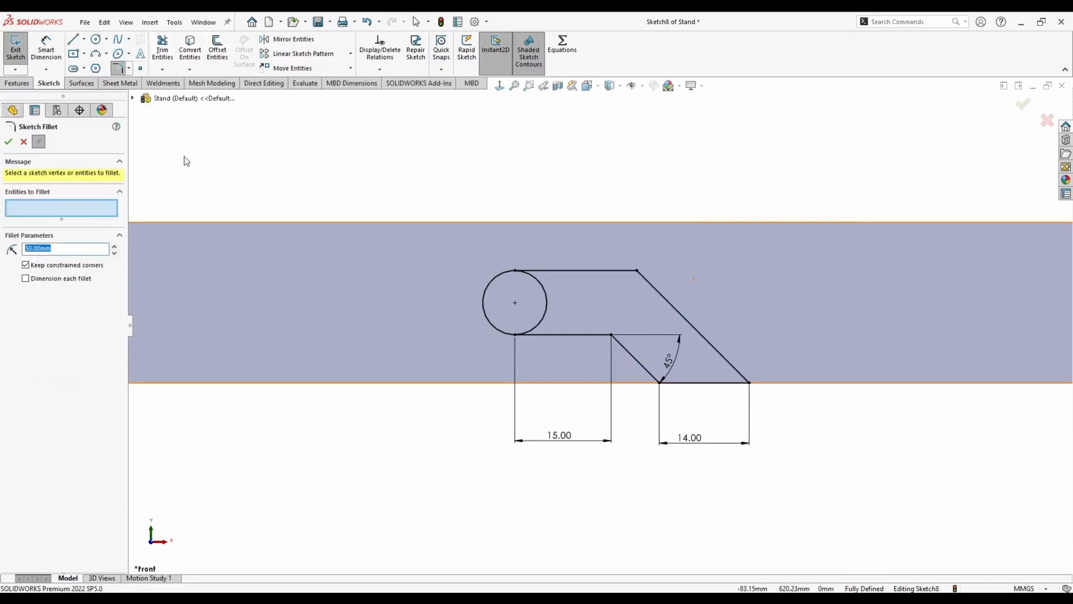
{"action": "left_click", "coordinate": [612, 344]}
{"action": "left_click", "coordinate": [637, 272]}
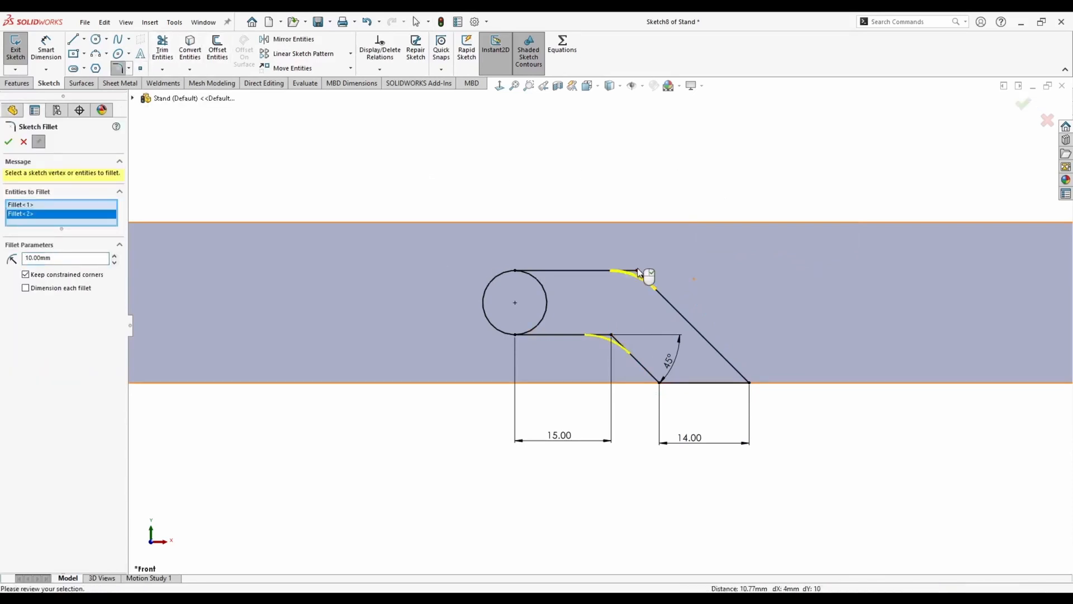
{"action": "left_click", "coordinate": [9, 142]}
{"action": "left_click", "coordinate": [24, 142]}
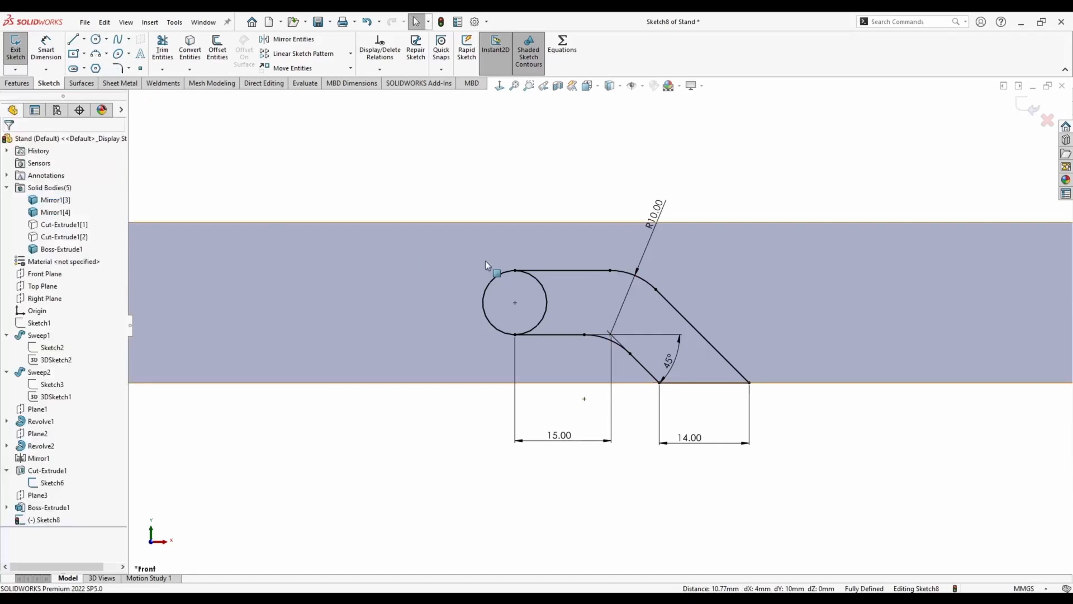
{"action": "left_click", "coordinate": [162, 47]}
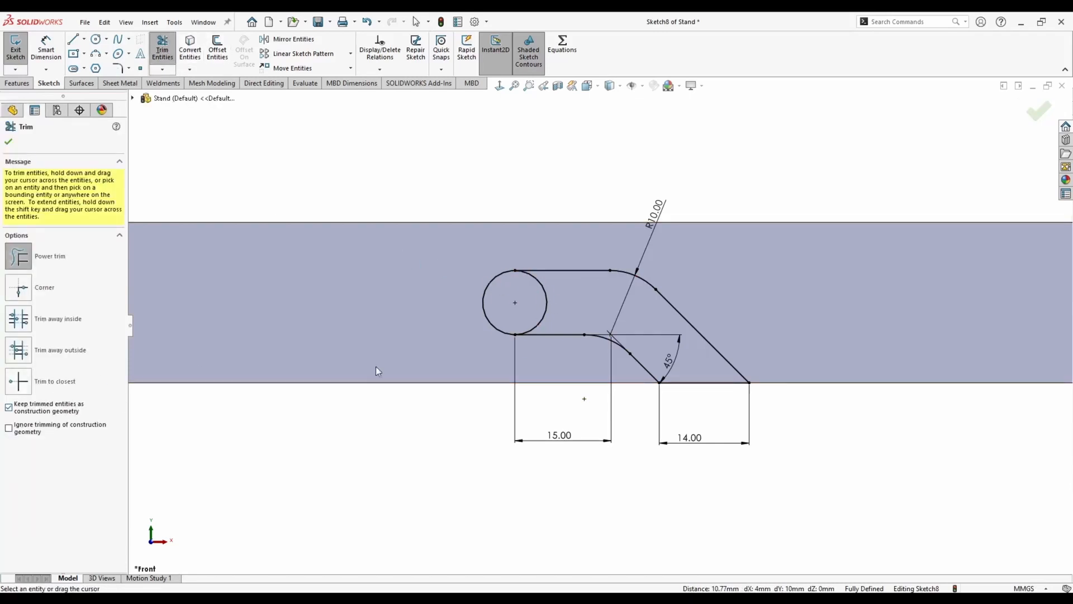
{"action": "scroll", "coordinate": [601, 325], "scroll_direction": "up", "scroll_amount": 5}
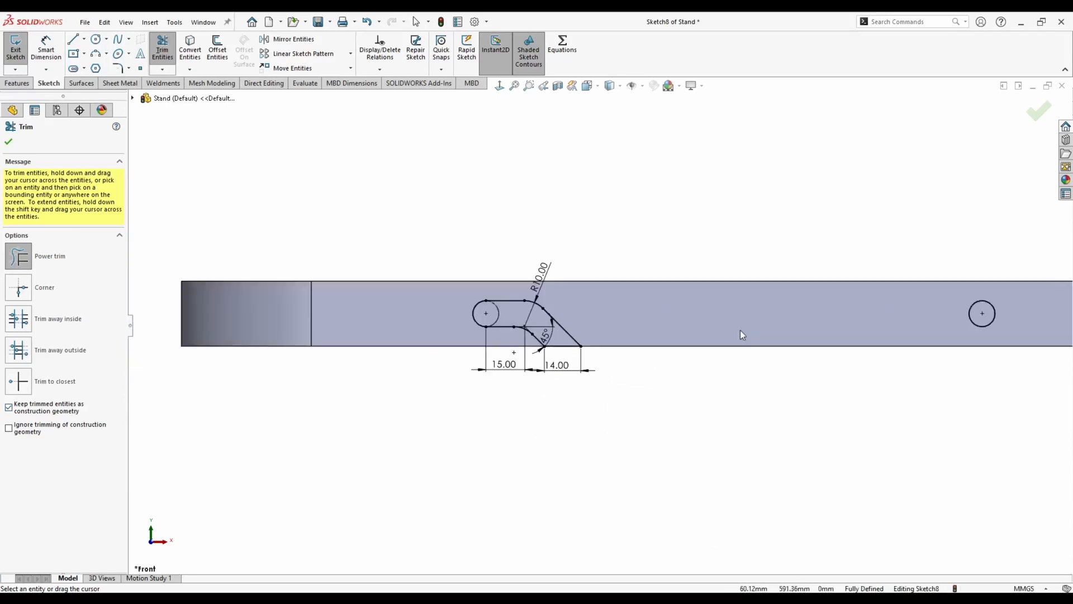
{"action": "left_click", "coordinate": [1037, 111]}
Set up an extruded cut of the slot and hole profiles, Up To Surface, ending at the near side's outer face of the seat frame
{"action": "mouse_move", "coordinate": [761, 184]}
{"action": "middle_mouse_down"}
{"action": "mouse_move", "coordinate": [822, 276]}
{"action": "mouse_move", "coordinate": [726, 330]}
{"action": "mouse_move", "coordinate": [770, 360]}
{"action": "middle_mouse_up"}
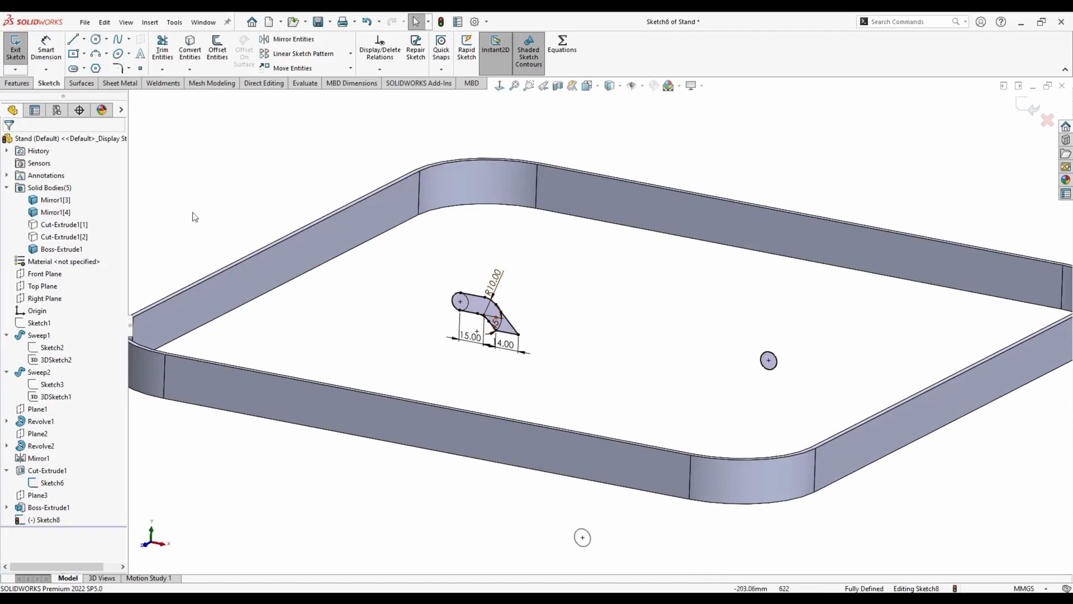
{"action": "left_click", "coordinate": [17, 83]}
{"action": "left_click", "coordinate": [165, 49]}
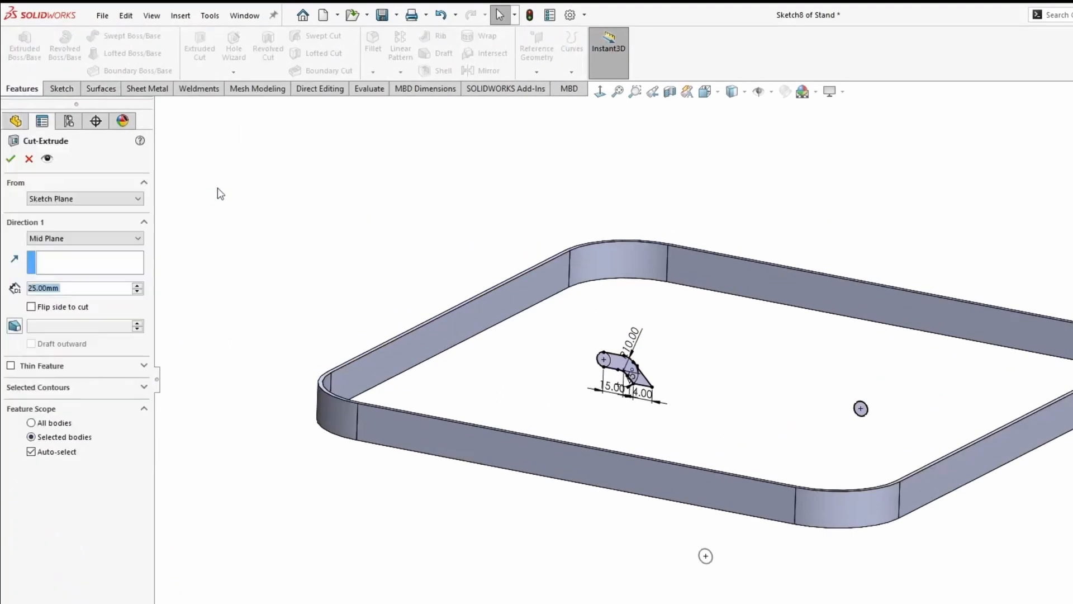
{"action": "left_click", "coordinate": [84, 238]}
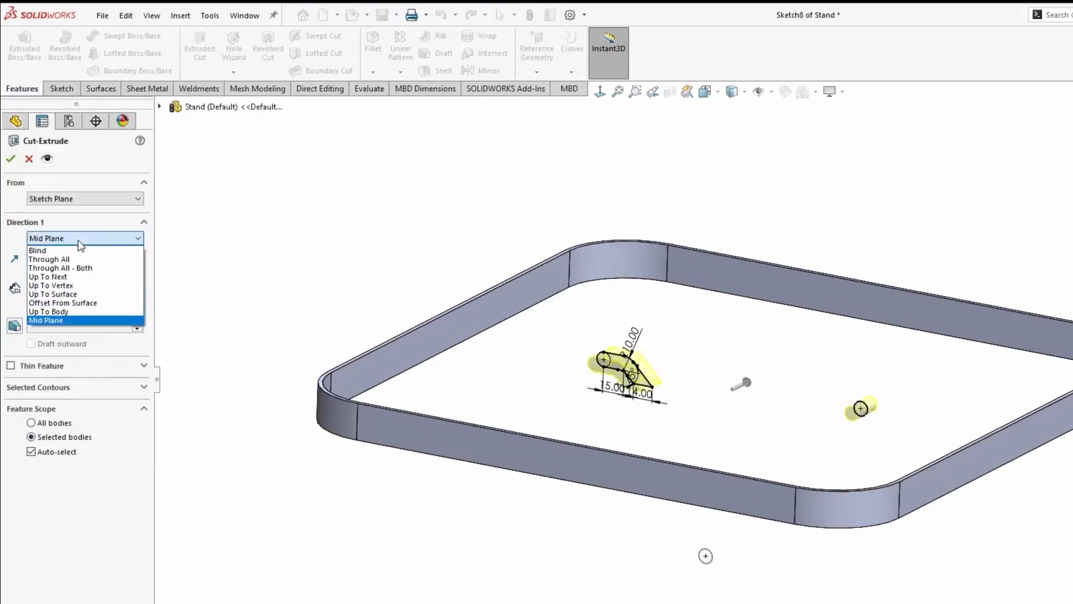
{"action": "left_click", "coordinate": [61, 295]}
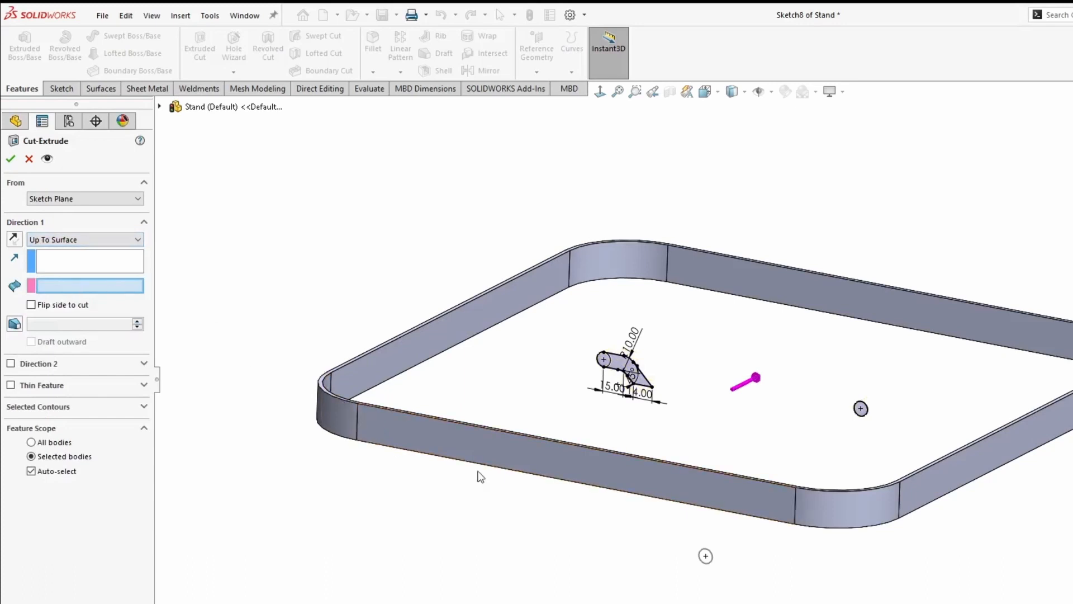
{"action": "left_click", "coordinate": [491, 451]}
{"action": "middle_click_drag", "start_coordinate": [491, 450], "coordinate": [460, 469]}
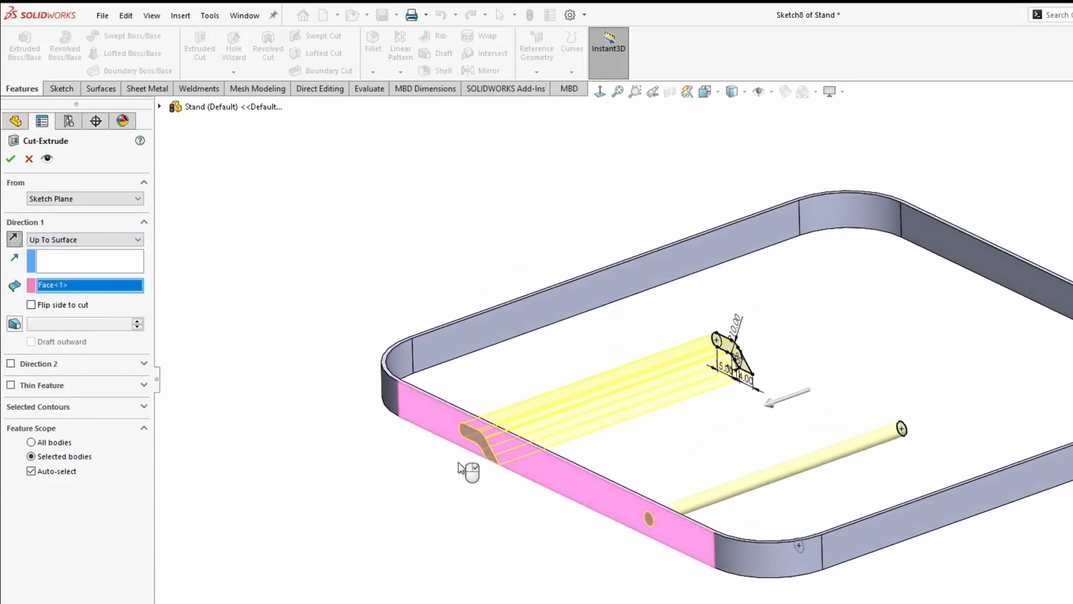
Add a second cut direction, Up To Surface, ending at the opposite side's outer face, and complete the cut
{"action": "left_click", "coordinate": [35, 366]}
{"action": "left_click", "coordinate": [56, 376]}
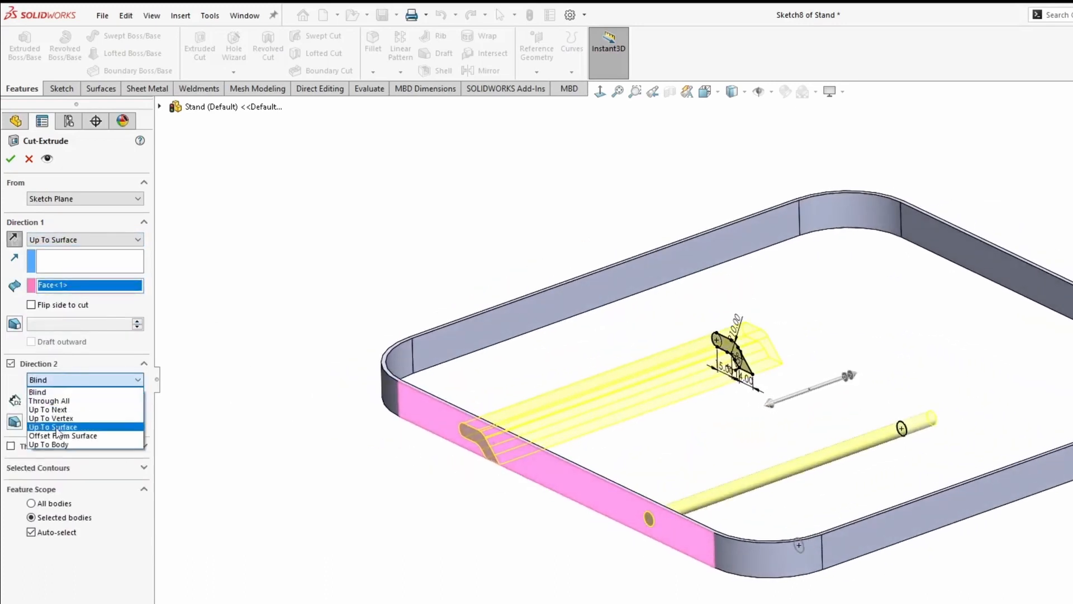
{"action": "left_click", "coordinate": [56, 421]}
{"action": "middle_click_drag", "start_coordinate": [822, 435], "coordinate": [721, 432]}
{"action": "scroll", "coordinate": [1034, 391], "scroll_direction": "down", "scroll_amount": 3}
{"action": "left_click", "coordinate": [941, 326]}
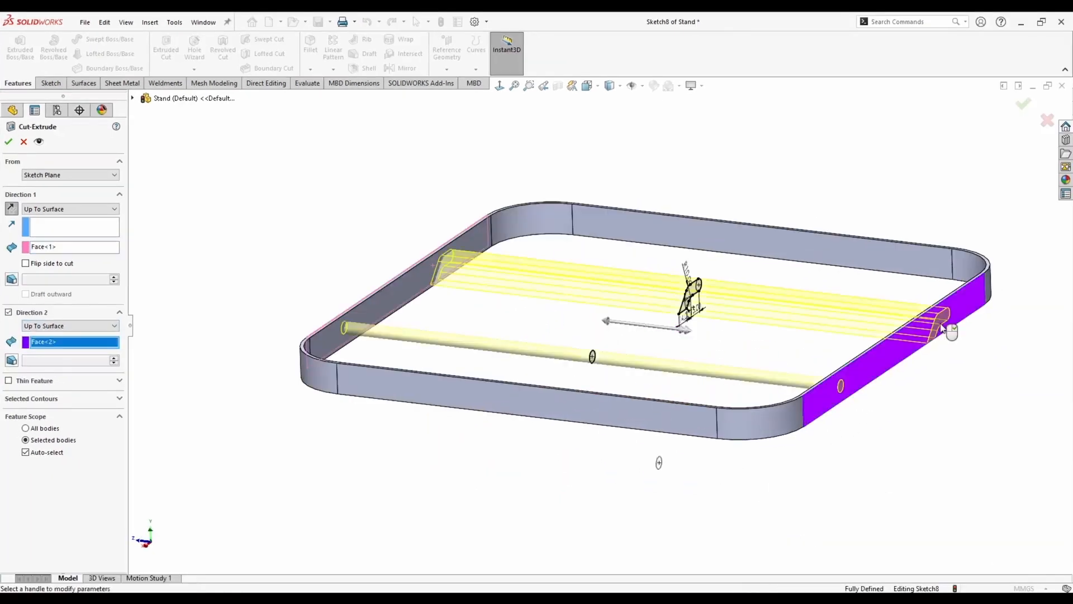
{"action": "middle_click_drag", "start_coordinate": [951, 331], "coordinate": [267, 279]}
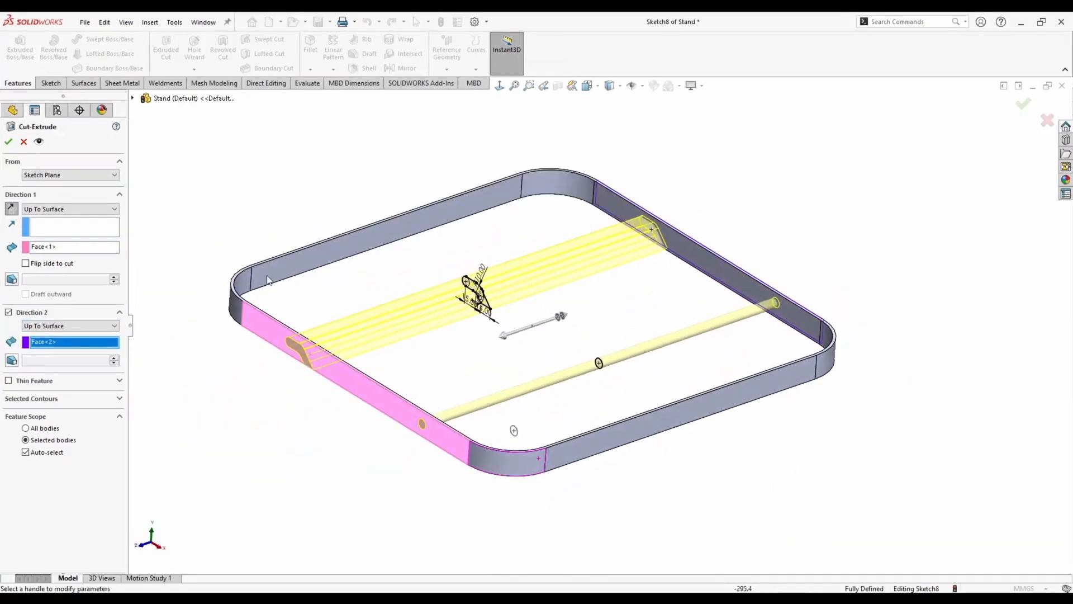
{"action": "middle_click_drag", "start_coordinate": [335, 370], "coordinate": [429, 355]}
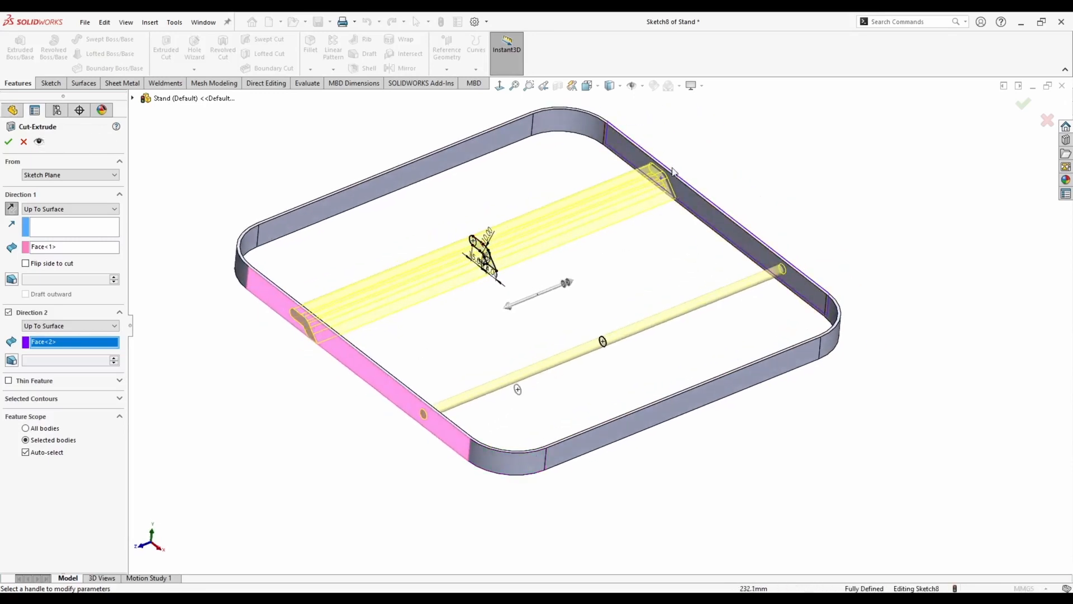
{"action": "left_click", "coordinate": [8, 142]}
{"action": "middle_click_drag", "start_coordinate": [473, 331], "coordinate": [490, 314]}
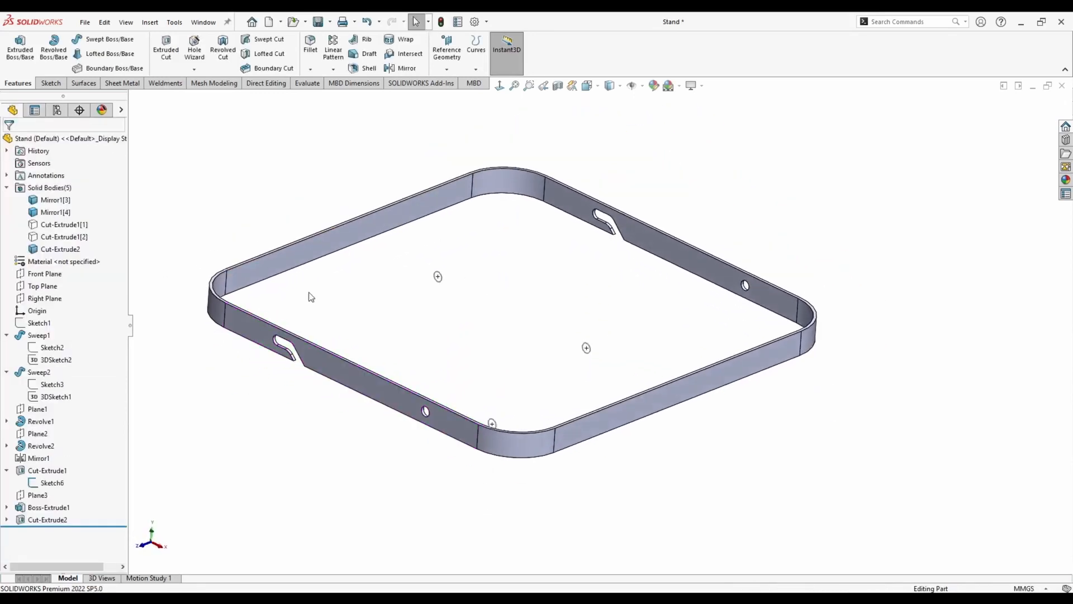
{"action": "scroll", "coordinate": [310, 297], "scroll_direction": "up", "scroll_amount": 3}
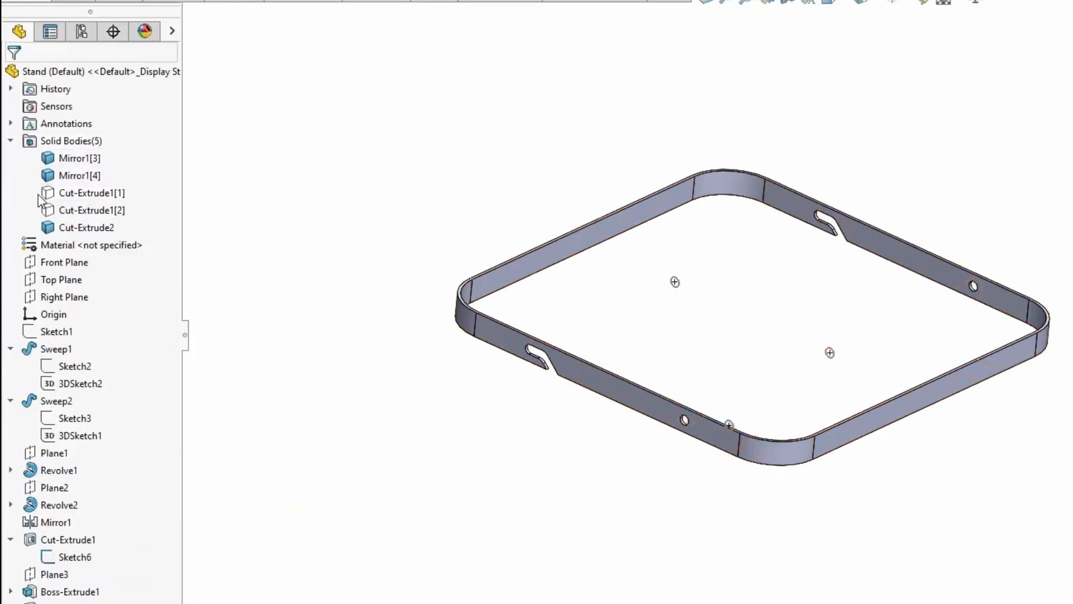
{"action": "scroll", "coordinate": [423, 328], "scroll_direction": "up", "scroll_amount": 5}
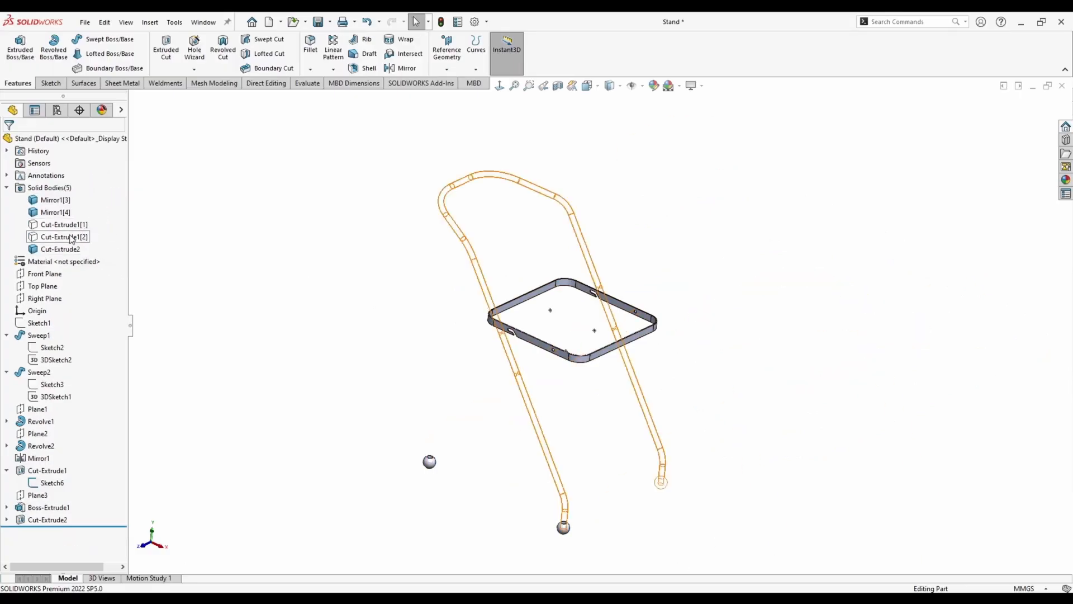
Show the two hidden tubular frame bodies, Cut-Extrude1[1] and Cut-Extrude1[2], together with the seat frame
{"action": "left_click", "coordinate": [55, 240]}
{"action": "left_click", "coordinate": [53, 227], "text": "ctrl"}
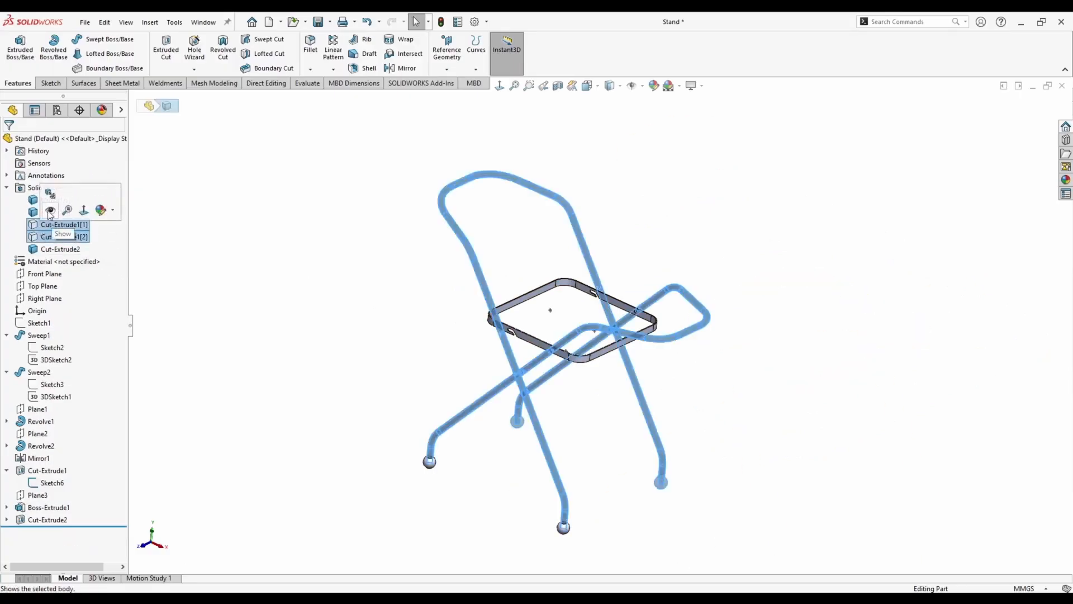
{"action": "left_click", "coordinate": [49, 212]}
{"action": "middle_click_drag", "start_coordinate": [393, 366], "coordinate": [381, 368]}
{"action": "middle_click_drag", "start_coordinate": [617, 267], "coordinate": [595, 267]}
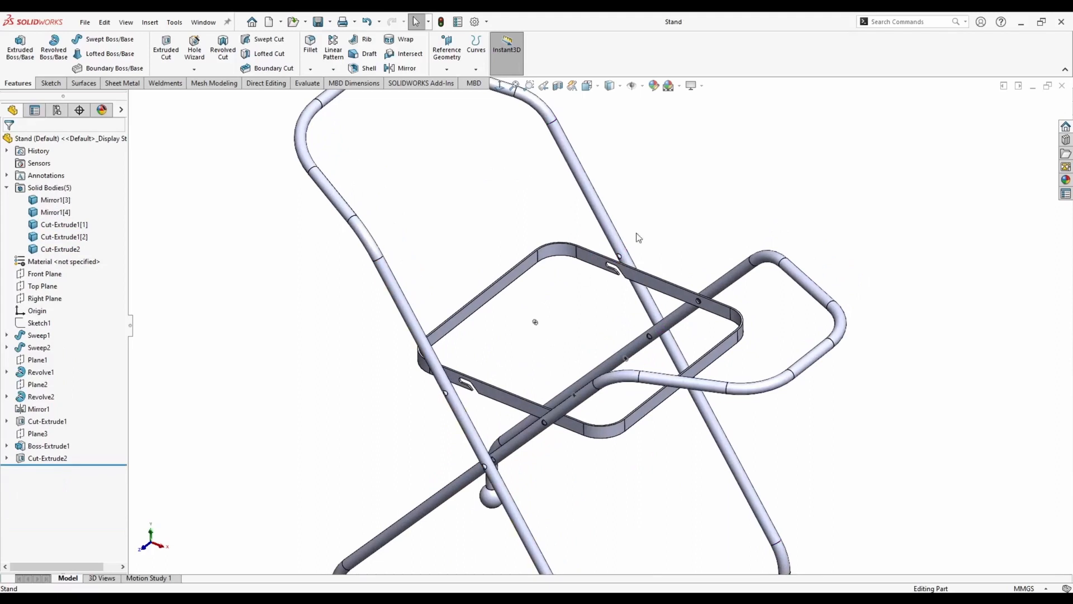
Start a sketch on the Front Plane and offset the rear frame hole's circular edge 1 mm inward
{"action": "middle_click_drag", "start_coordinate": [590, 330], "coordinate": [283, 391]}
{"action": "right_click", "coordinate": [41, 273]}
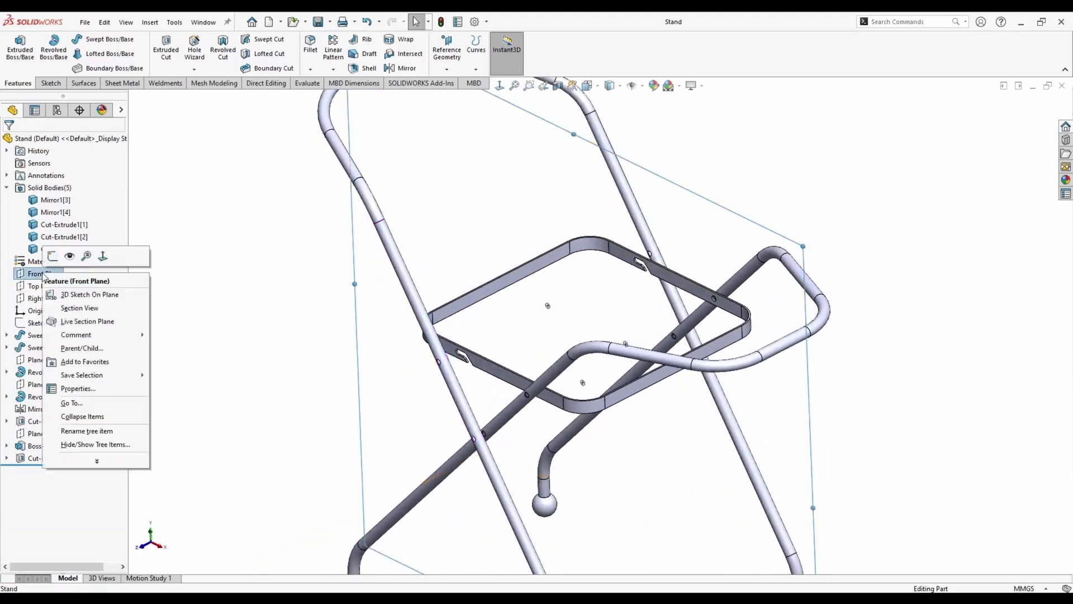
{"action": "left_click", "coordinate": [56, 255]}
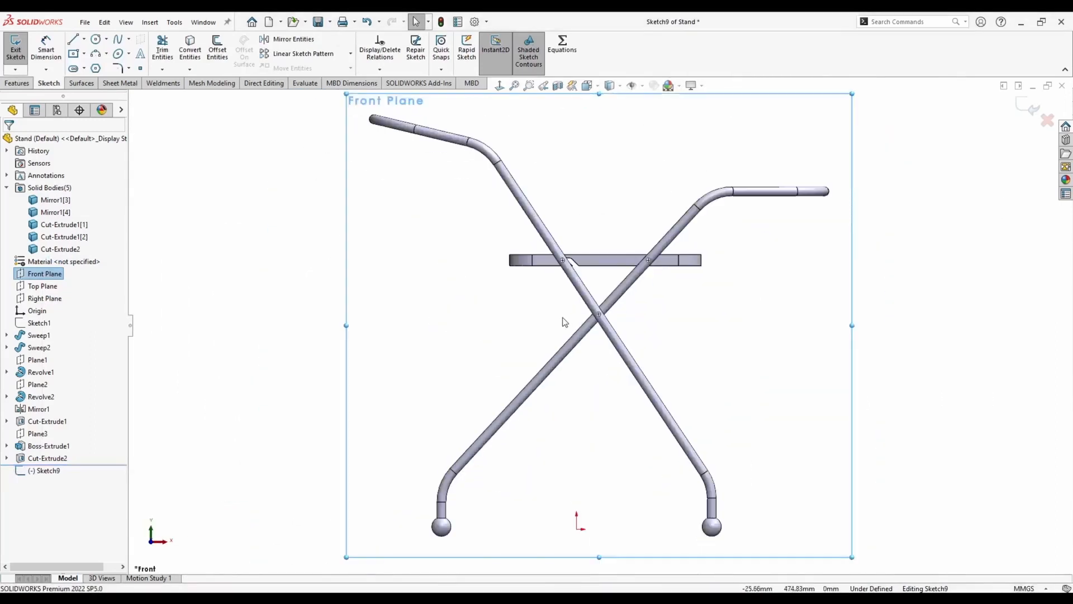
{"action": "scroll", "coordinate": [583, 292], "scroll_direction": "down", "scroll_amount": 10}
{"action": "left_click", "coordinate": [218, 52]}
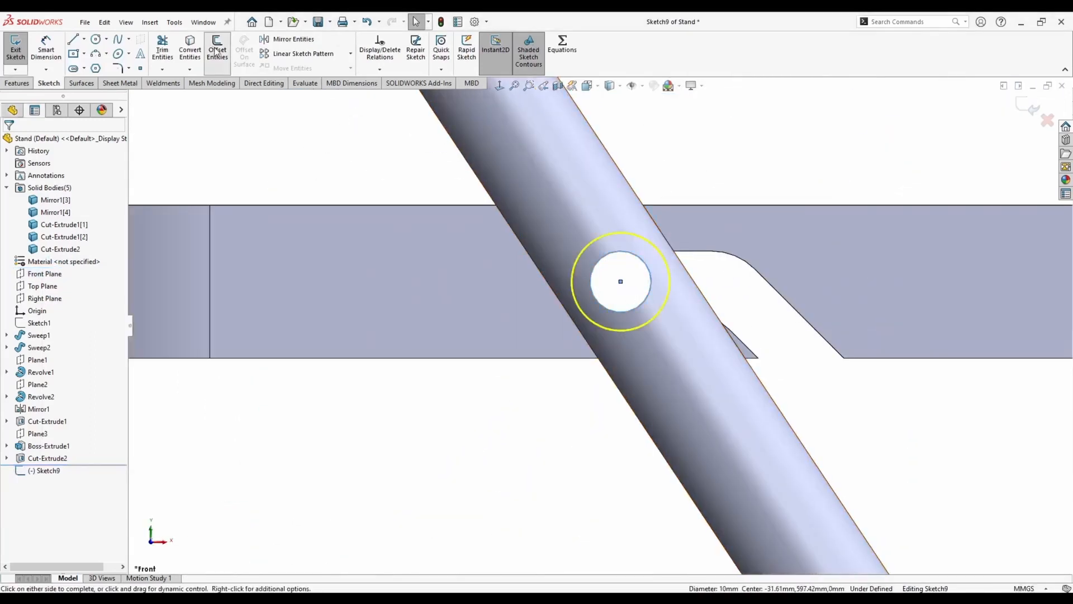
{"action": "type", "text": "1"}
{"action": "key", "text": "Return"}
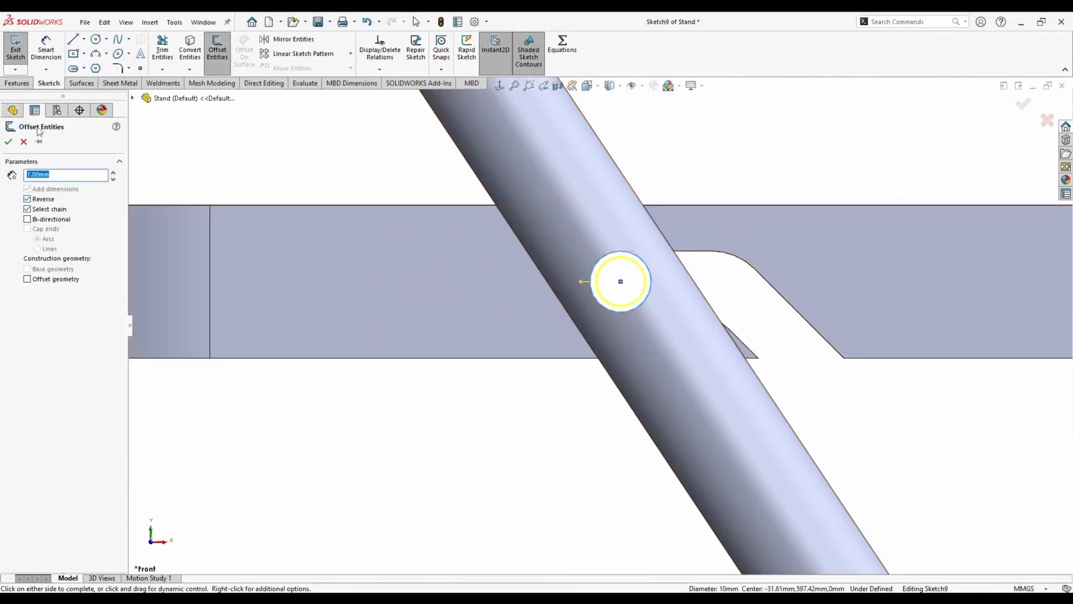
{"action": "left_click", "coordinate": [8, 142]}
Set up a boss extrude of the offset circle with a Mid Plane end condition
{"action": "scroll", "coordinate": [601, 321], "scroll_direction": "up", "scroll_amount": 12}
{"action": "middle_click_drag", "start_coordinate": [633, 261], "coordinate": [575, 330]}
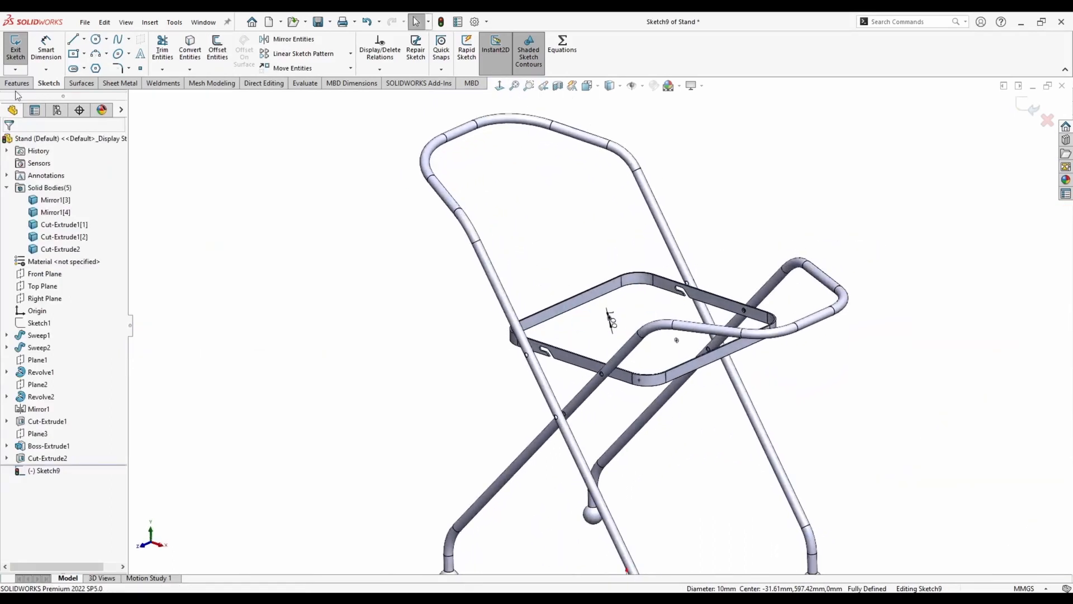
{"action": "left_click", "coordinate": [17, 82]}
{"action": "left_click", "coordinate": [20, 47]}
{"action": "left_click", "coordinate": [69, 208]}
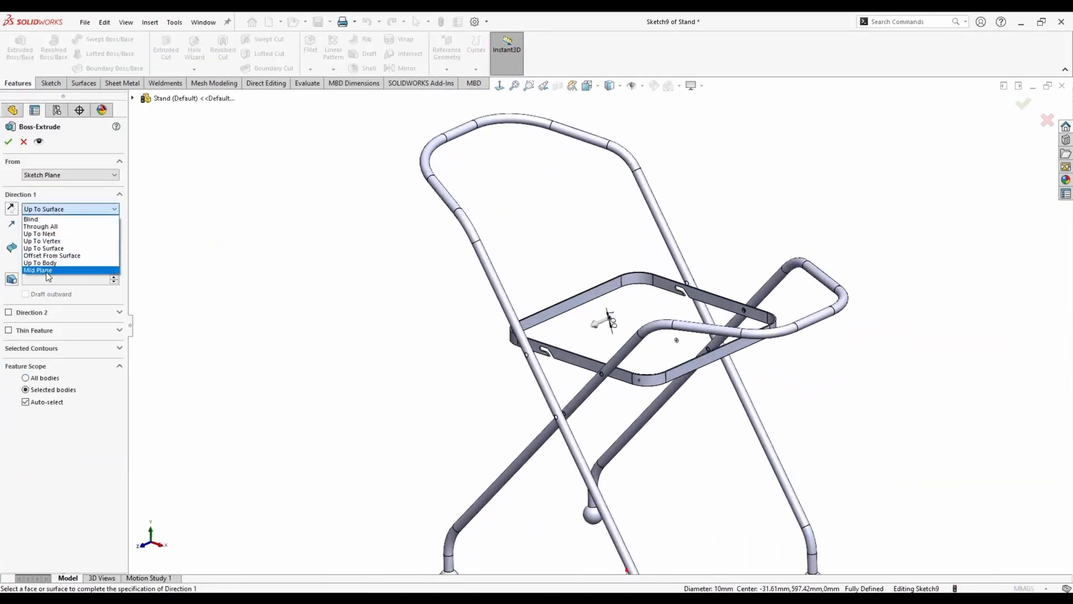
{"action": "left_click", "coordinate": [47, 271]}
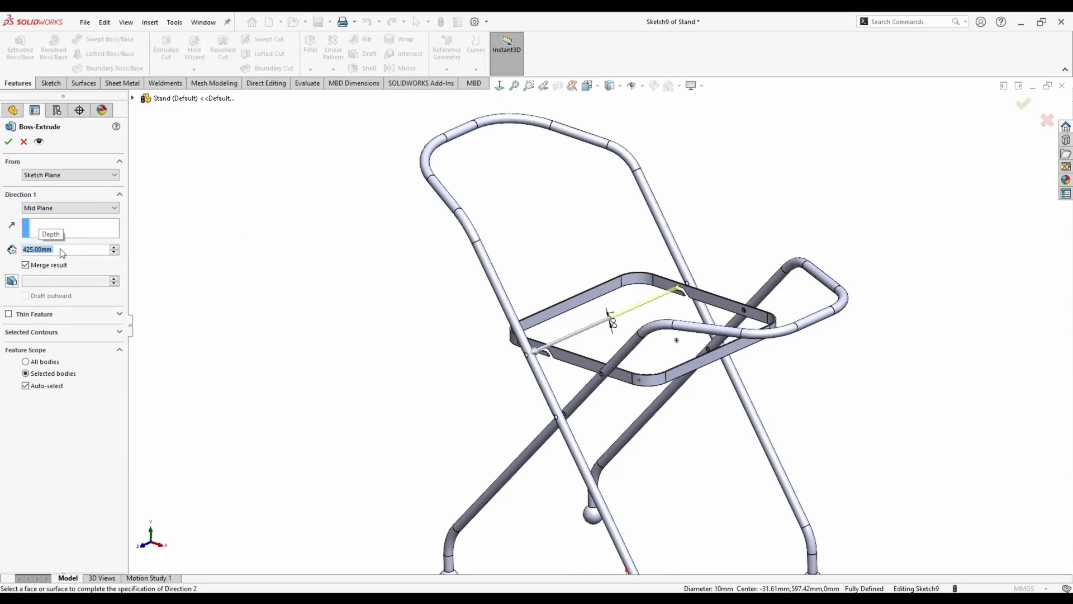
Set the rear rod's extrusion depth to 550 mm so it passes through both frame tubes, and complete the extrude
{"action": "middle_click_drag", "start_coordinate": [679, 252], "coordinate": [684, 283]}
{"action": "scroll", "coordinate": [684, 283], "scroll_direction": "down", "scroll_amount": 3}
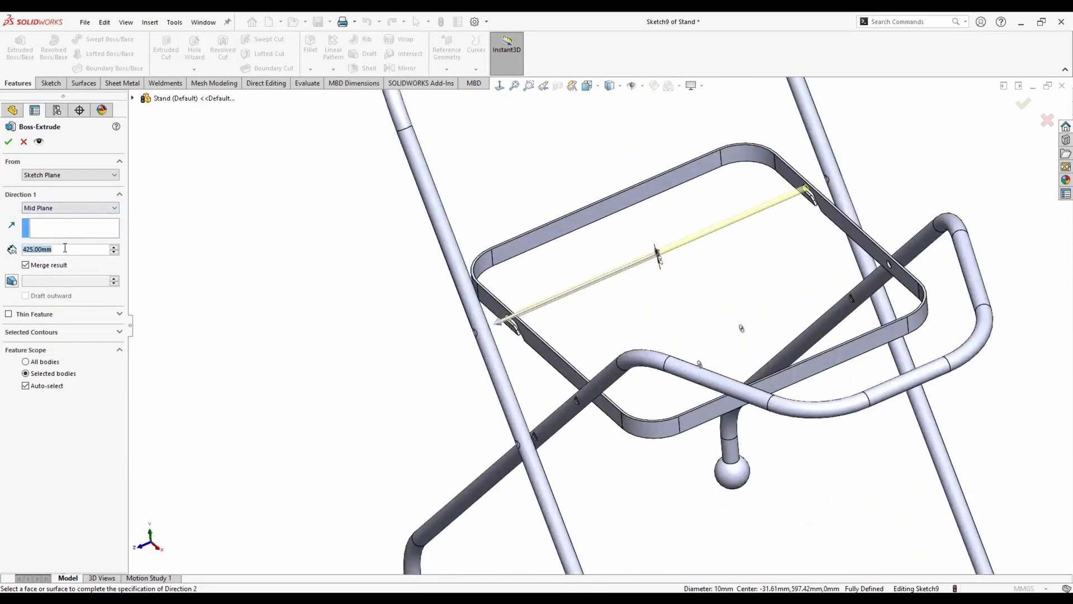
{"action": "type", "text": "450"}
{"action": "key", "text": "Return"}
{"action": "type", "text": "5"}
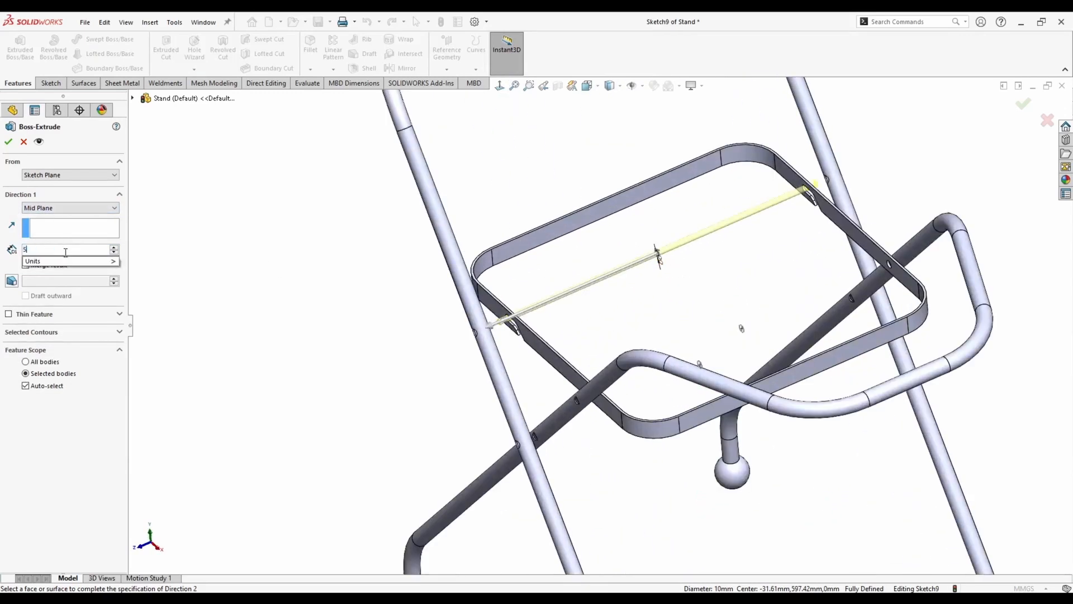
{"action": "type", "text": "25"}
{"action": "key", "text": "Return"}
{"action": "scroll", "coordinate": [467, 332], "scroll_direction": "down", "scroll_amount": 4}
{"action": "mouse_move", "coordinate": [467, 333]}
{"action": "middle_mouse_down"}
{"action": "mouse_move", "coordinate": [460, 350]}
{"action": "mouse_move", "coordinate": [470, 348]}
{"action": "middle_mouse_up"}
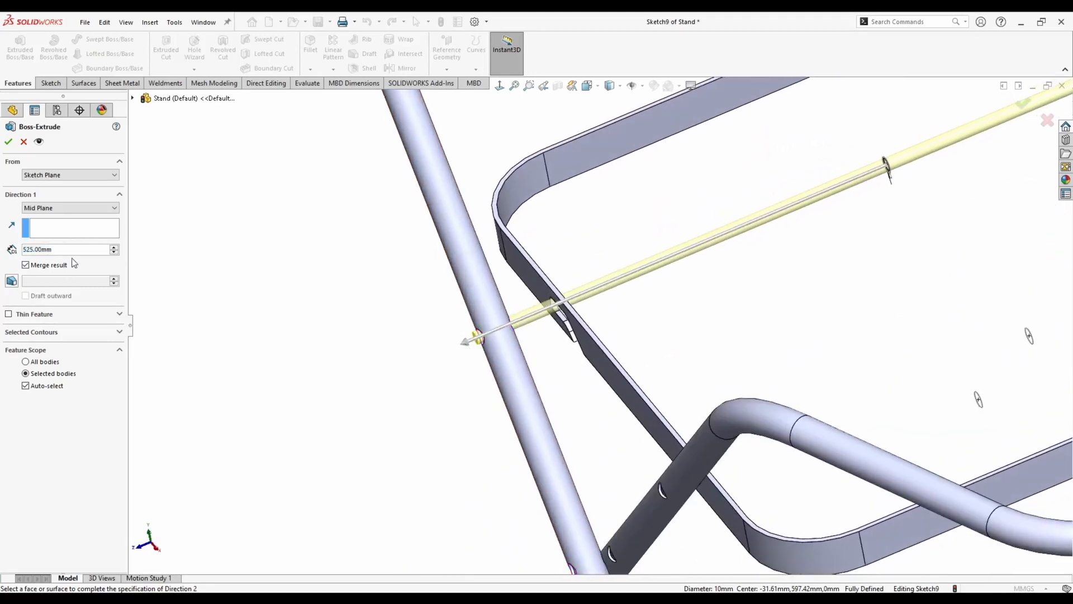
{"action": "key", "text": "Return"}
{"action": "scroll", "coordinate": [821, 293], "scroll_direction": "up", "scroll_amount": 3}
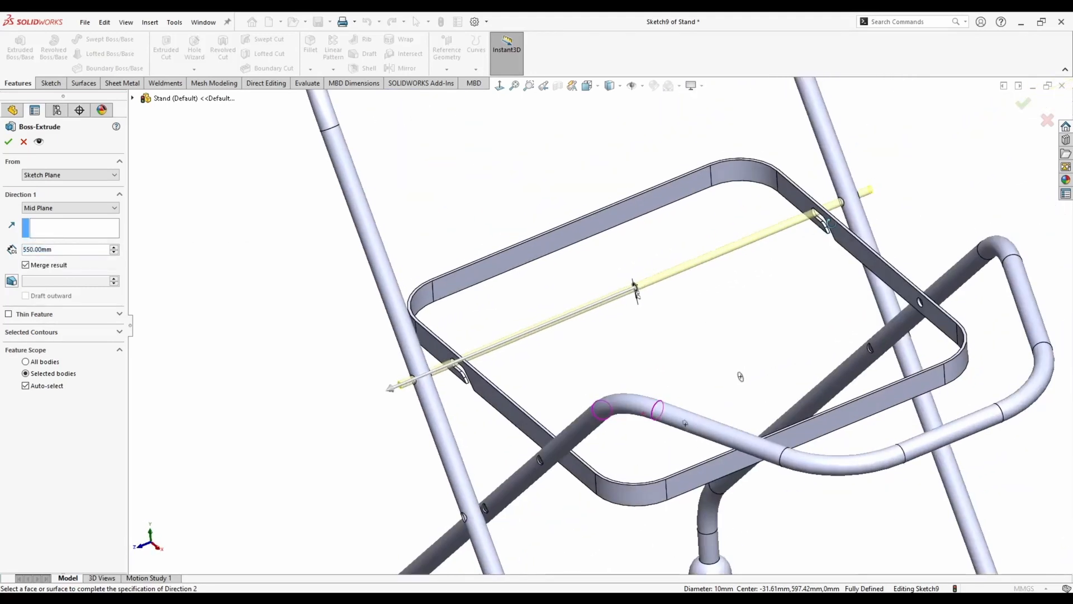
{"action": "middle_click_drag", "start_coordinate": [740, 376], "coordinate": [733, 351]}
{"action": "left_click", "coordinate": [8, 141]}
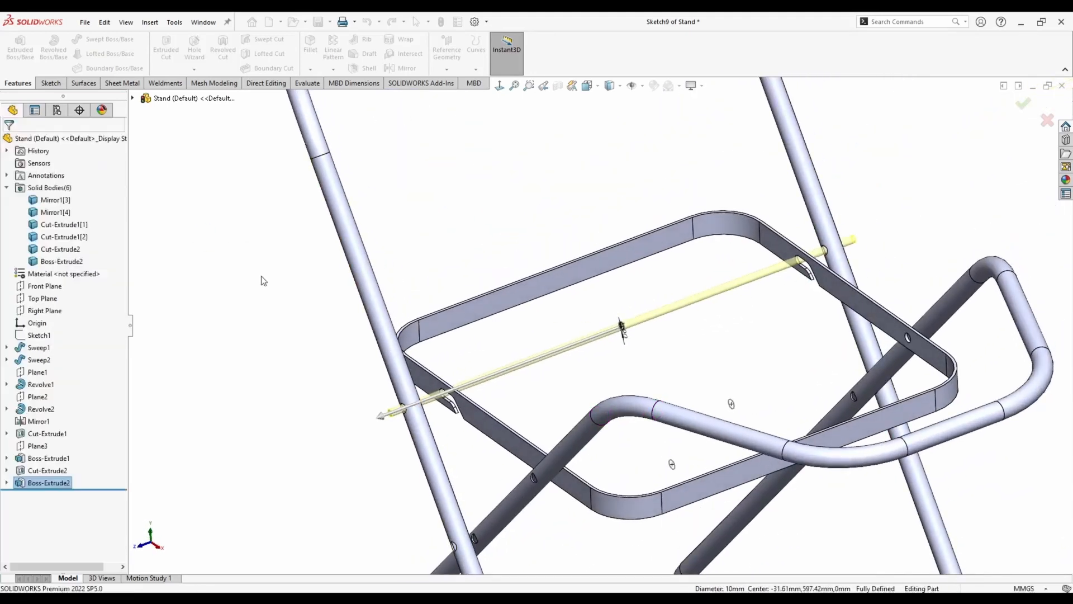
Start another sketch on the Front Plane and offset the seat's front pivot hole circle 1 mm inward
{"action": "middle_click_drag", "start_coordinate": [391, 353], "coordinate": [945, 231]}
{"action": "right_click", "coordinate": [44, 213]}
{"action": "left_click", "coordinate": [55, 194]}
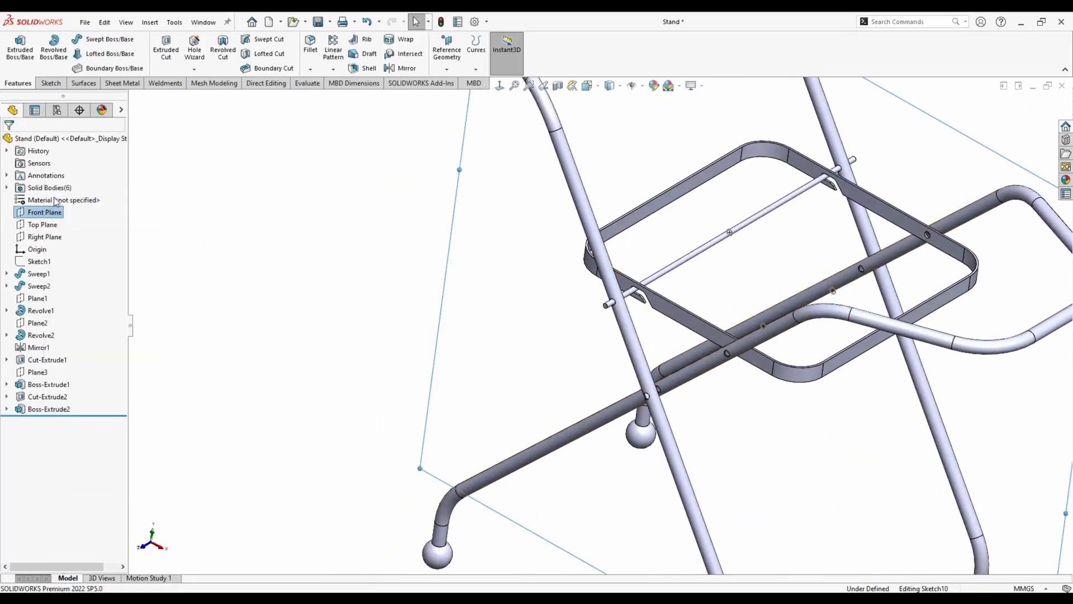
{"action": "scroll", "coordinate": [850, 294], "scroll_direction": "down", "scroll_amount": 4}
{"action": "left_click", "coordinate": [763, 298]}
{"action": "left_click", "coordinate": [217, 49]}
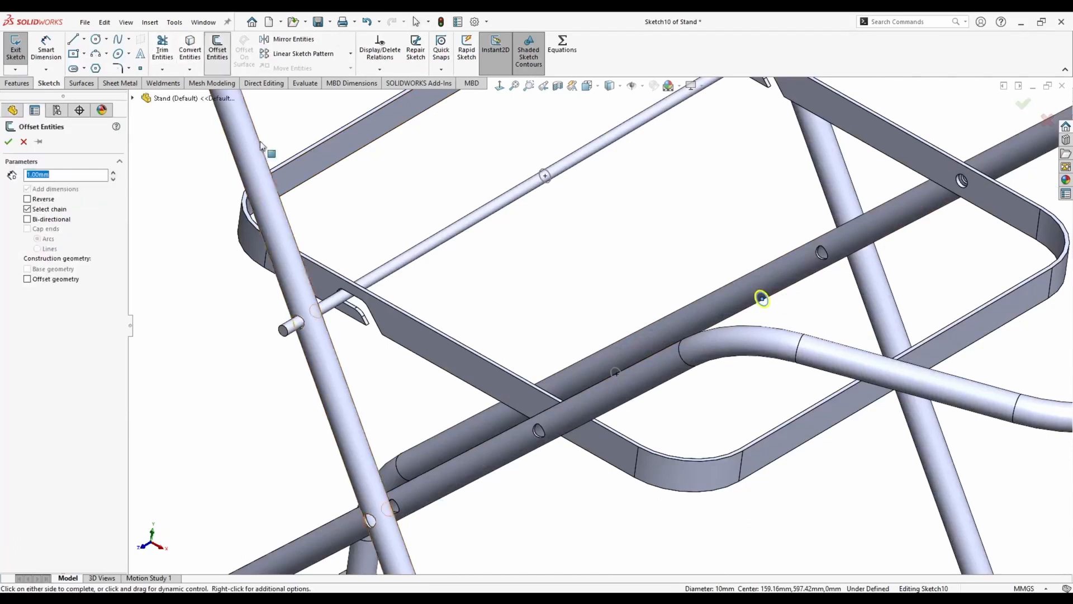
{"action": "left_click", "coordinate": [762, 299]}
Extrude the front offset circle Mid Plane to a depth of 490 mm to form the pivot rod
{"action": "scroll", "coordinate": [760, 267], "scroll_direction": "up", "scroll_amount": 4}
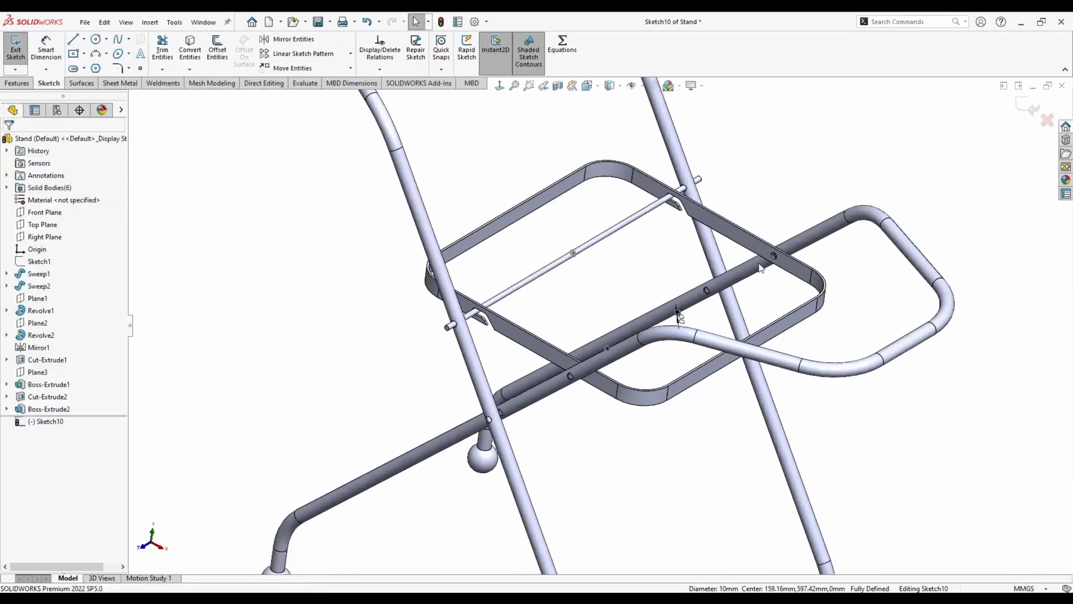
{"action": "left_click", "coordinate": [18, 83]}
{"action": "left_click", "coordinate": [20, 47]}
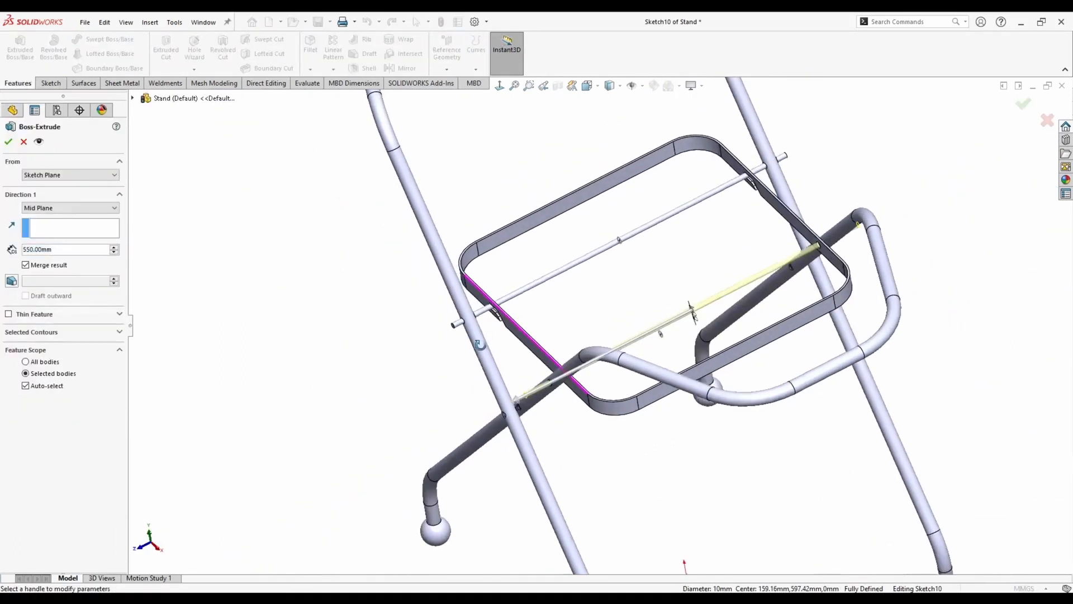
{"action": "scroll", "coordinate": [543, 406], "scroll_direction": "down", "scroll_amount": 5}
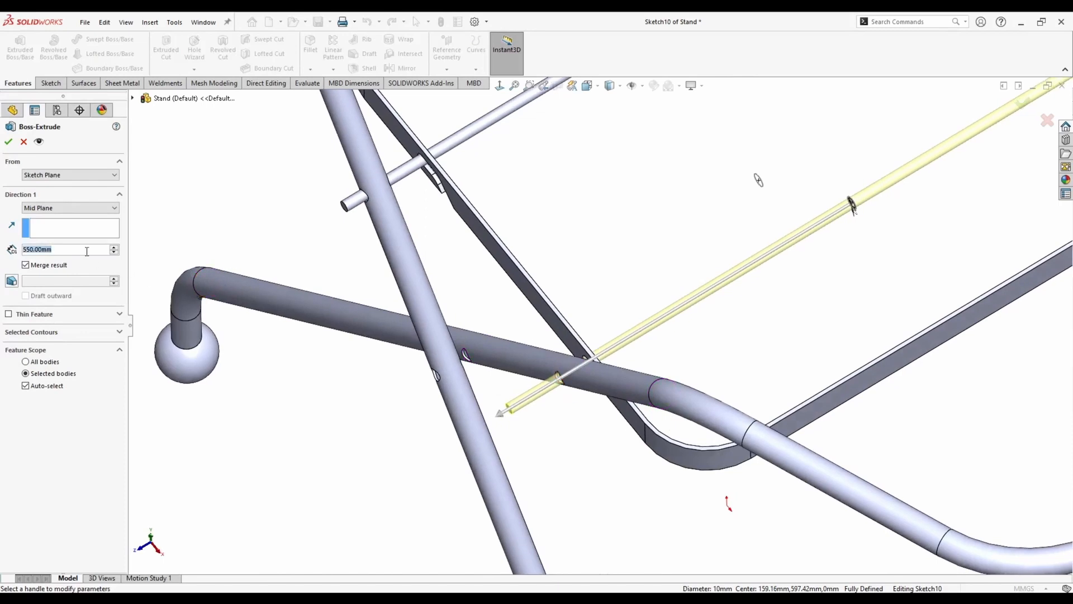
{"action": "type", "text": "490"}
{"action": "key", "text": "Return"}
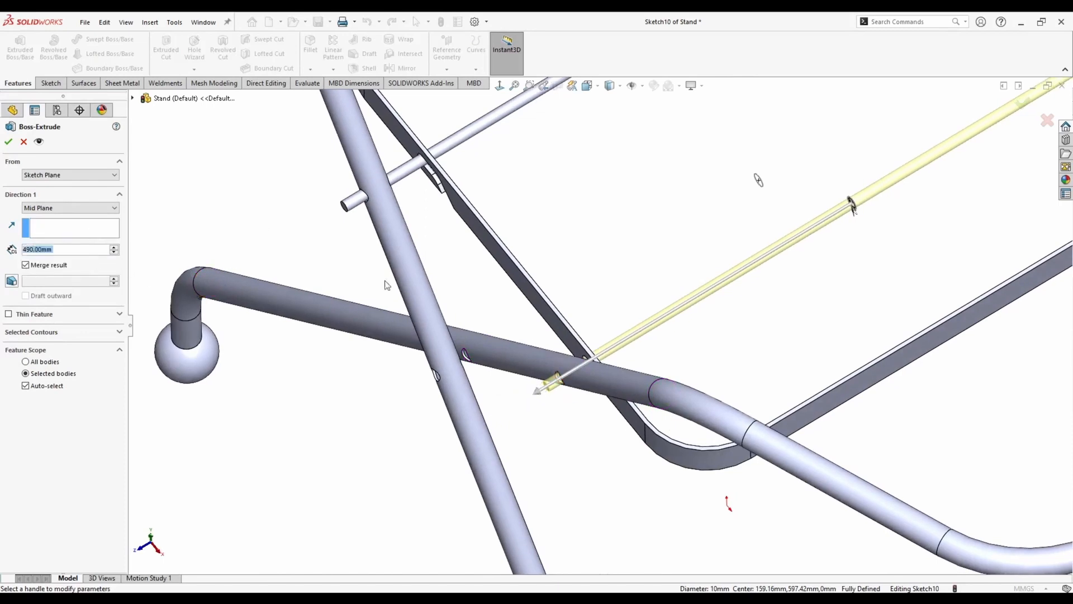
{"action": "scroll", "coordinate": [721, 328], "scroll_direction": "up", "scroll_amount": 2}
{"action": "middle_click_drag", "start_coordinate": [800, 242], "coordinate": [752, 221]}
{"action": "left_click", "coordinate": [8, 142]}
Hide the hole sketch still showing in the middle of the stand and set the isometric view
{"action": "scroll", "coordinate": [417, 380], "scroll_direction": "up", "scroll_amount": 7}
{"action": "middle_click_drag", "start_coordinate": [417, 380], "coordinate": [437, 296]}
{"action": "key", "text": "space"}
{"action": "left_click", "coordinate": [447, 358]}
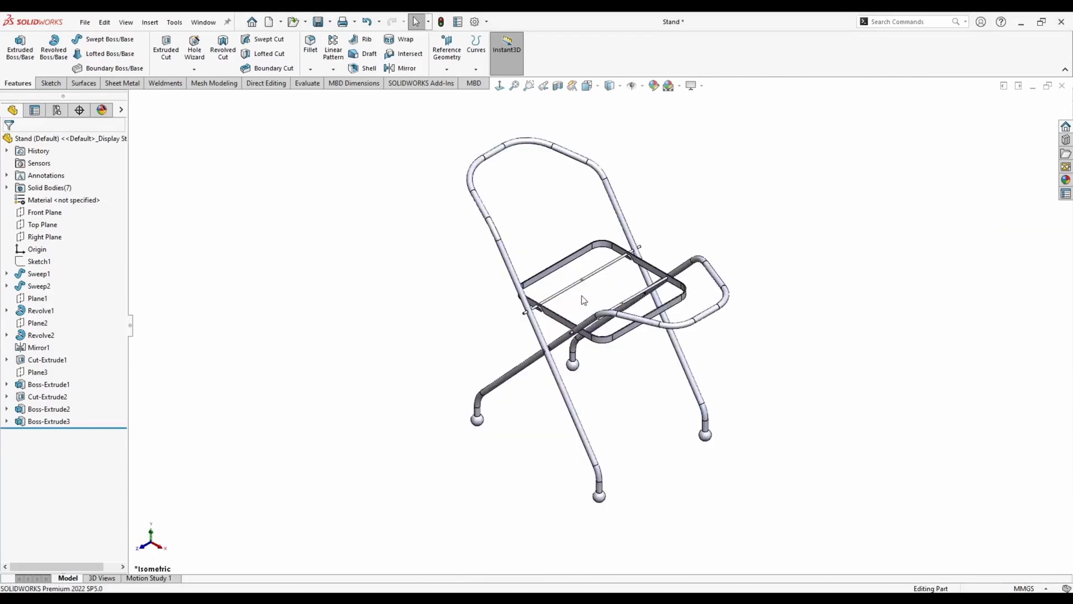
{"action": "scroll", "coordinate": [582, 296], "scroll_direction": "down", "scroll_amount": 8}
{"action": "right_click", "coordinate": [488, 306]}
{"action": "left_click", "coordinate": [520, 294]}
{"action": "scroll", "coordinate": [606, 386], "scroll_direction": "up", "scroll_amount": 6}
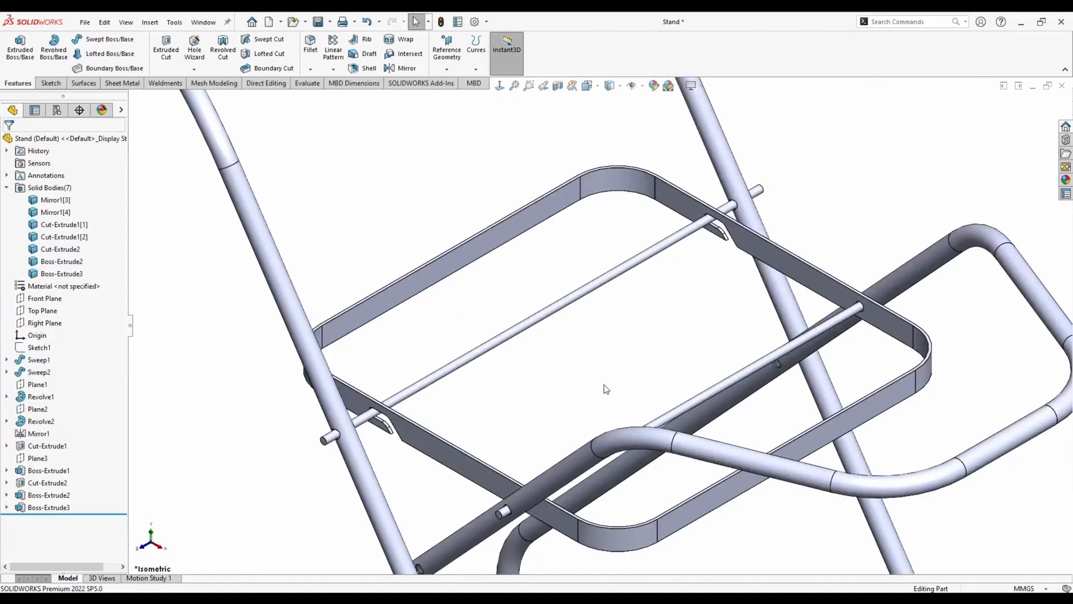
{"action": "mouse_move", "coordinate": [550, 389]}
{"action": "middle_mouse_down"}
{"action": "mouse_move", "coordinate": [522, 352]}
{"action": "mouse_move", "coordinate": [545, 422]}
{"action": "mouse_move", "coordinate": [531, 430]}
{"action": "middle_mouse_up"}
{"action": "scroll", "coordinate": [545, 424], "scroll_direction": "up", "scroll_amount": 3}
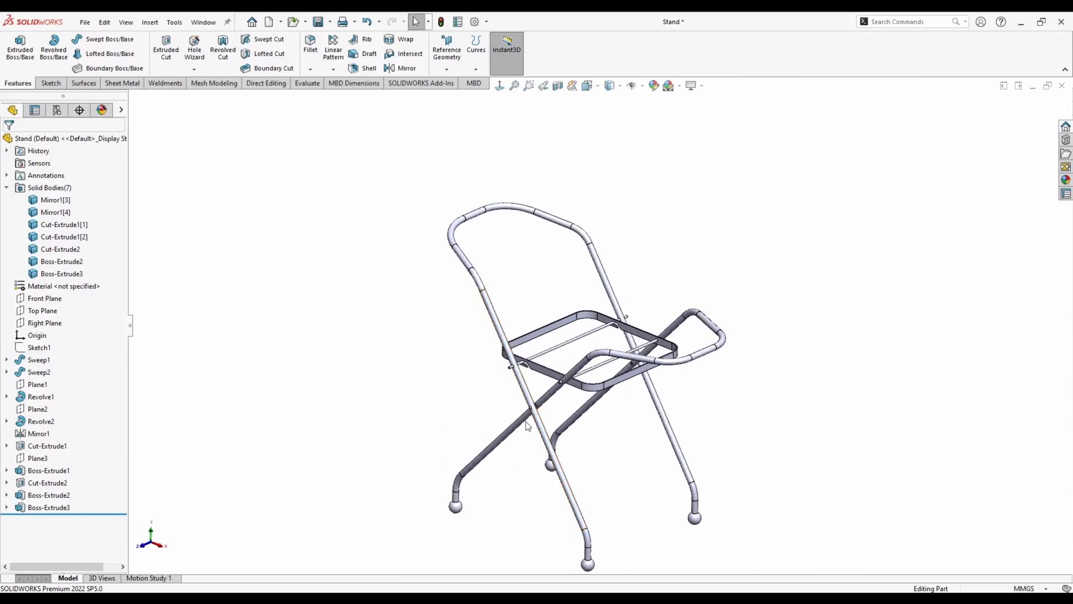
{"action": "key", "text": "space"}
{"action": "left_click", "coordinate": [458, 354]}
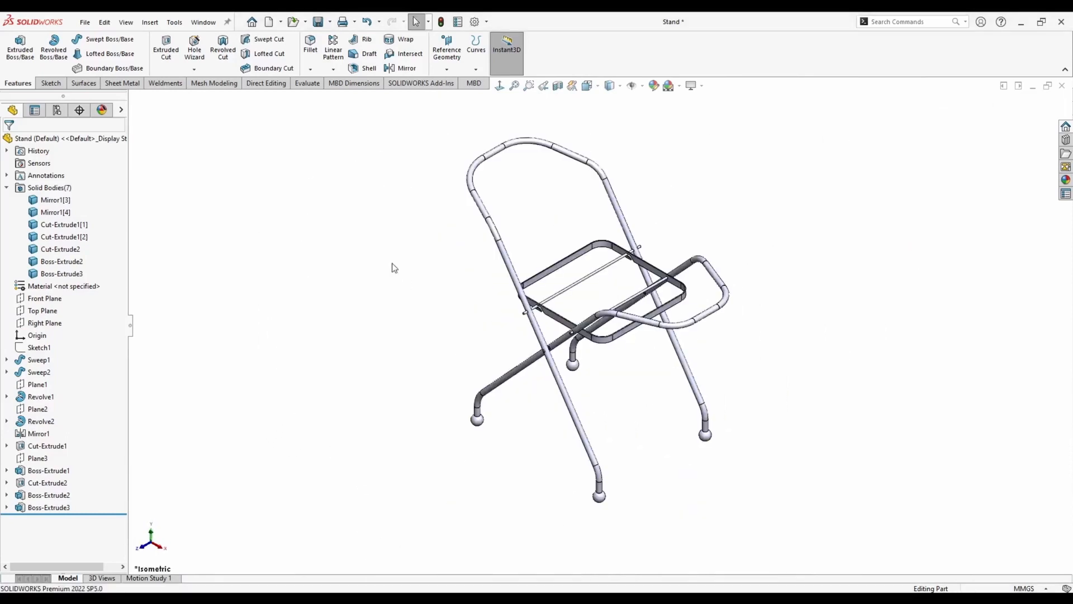
Assign the DIN structural steel 1.0037 (S235JR) as the part's material
{"action": "left_click", "coordinate": [7, 189]}
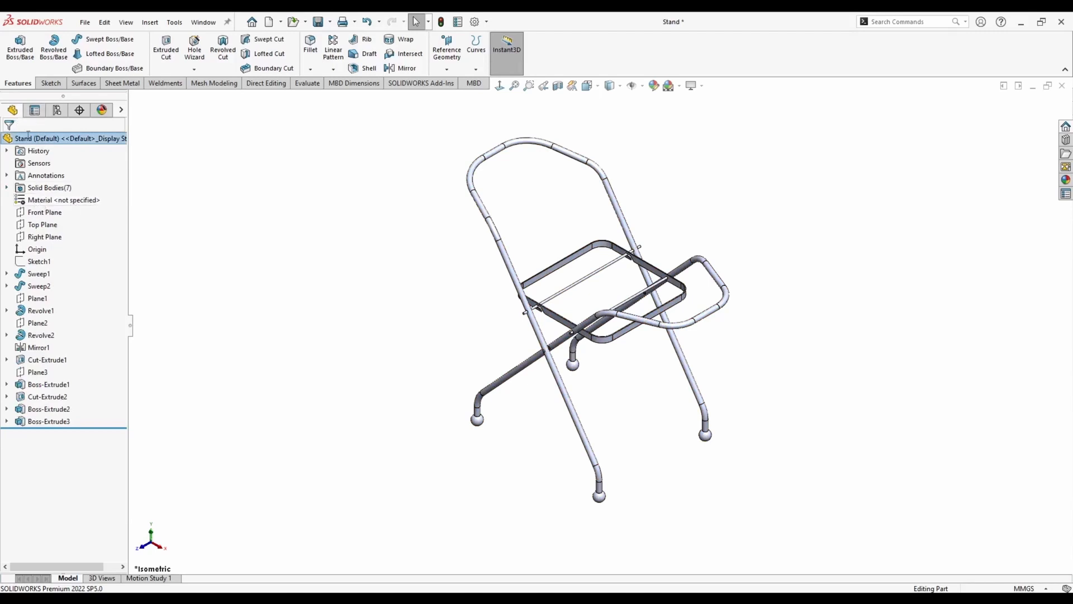
{"action": "right_click", "coordinate": [83, 200]}
{"action": "left_click", "coordinate": [106, 205]}
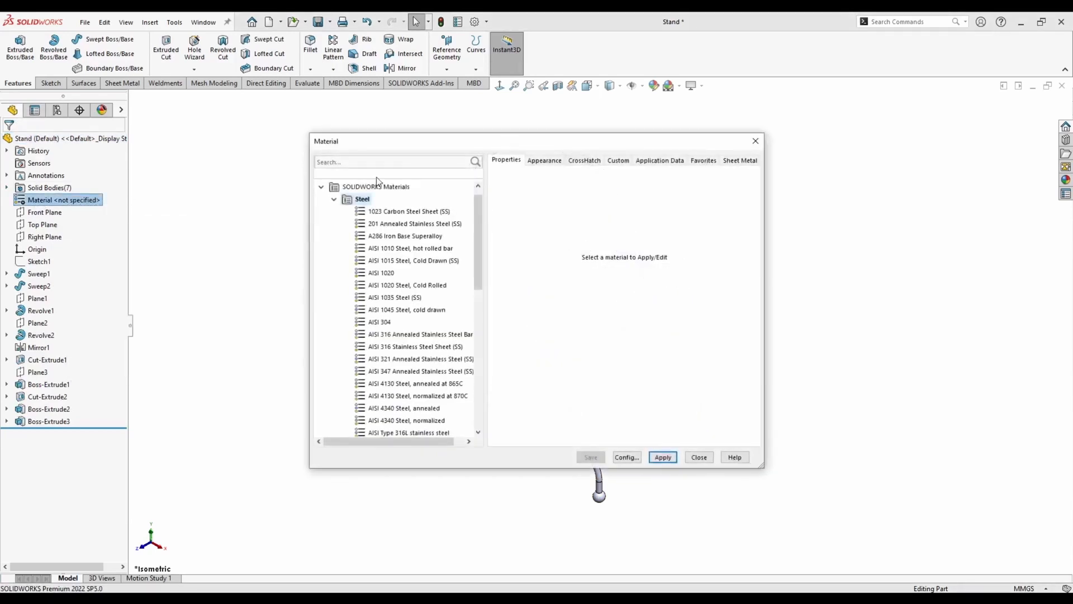
{"action": "type", "text": "S235"}
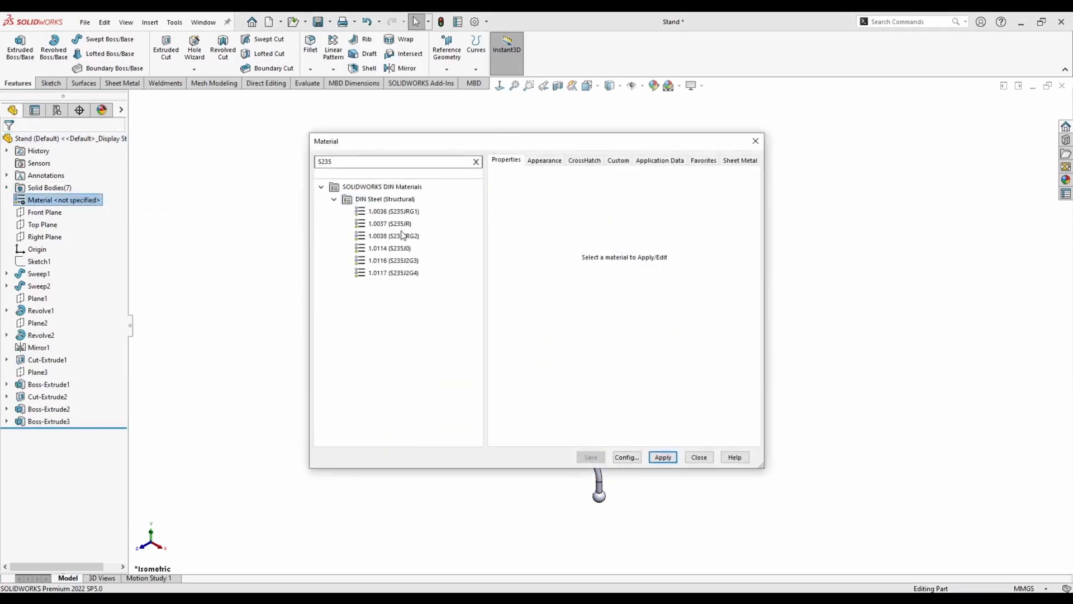
{"action": "left_click", "coordinate": [398, 223]}
{"action": "left_click", "coordinate": [689, 457]}
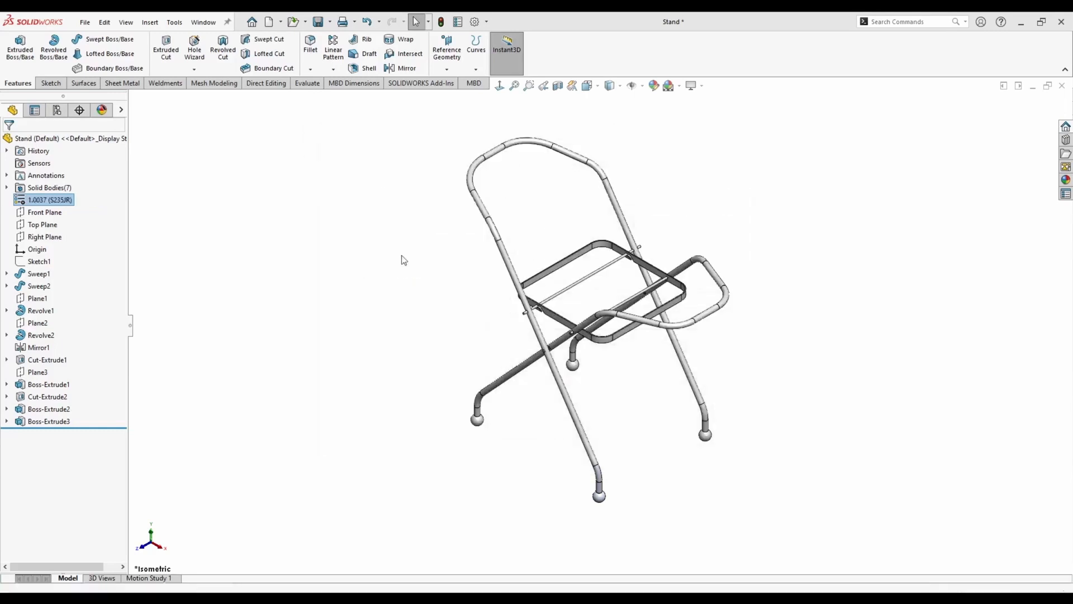